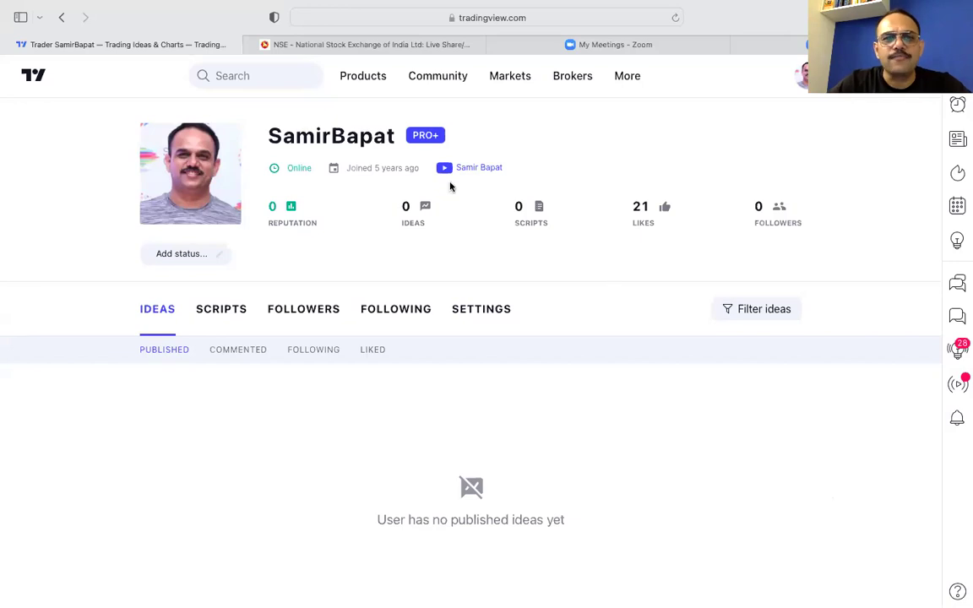
# Open the Chart+ charting page from TradingView's products
pyautogui.moveTo(347, 79)
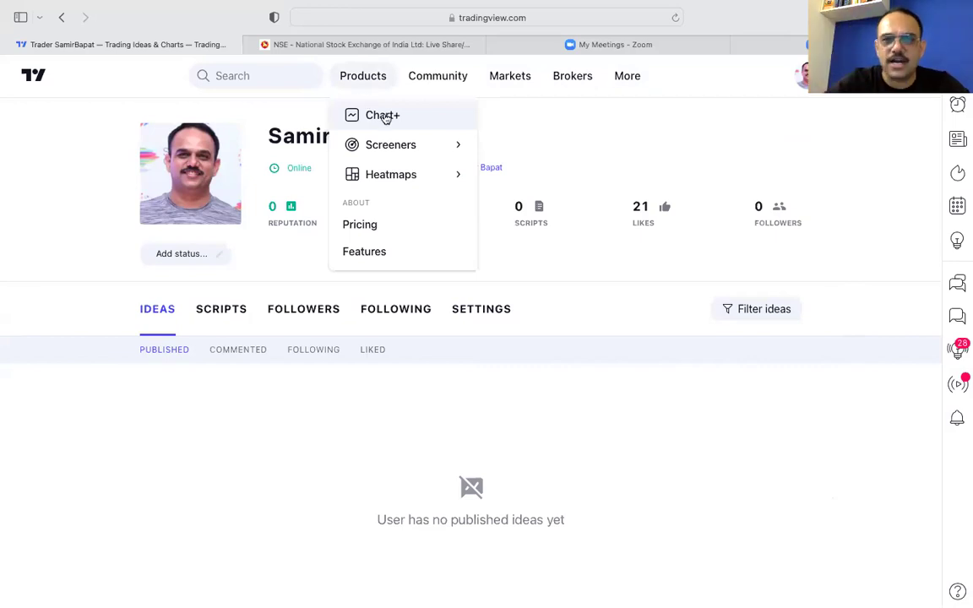
pyautogui.click(383, 116)
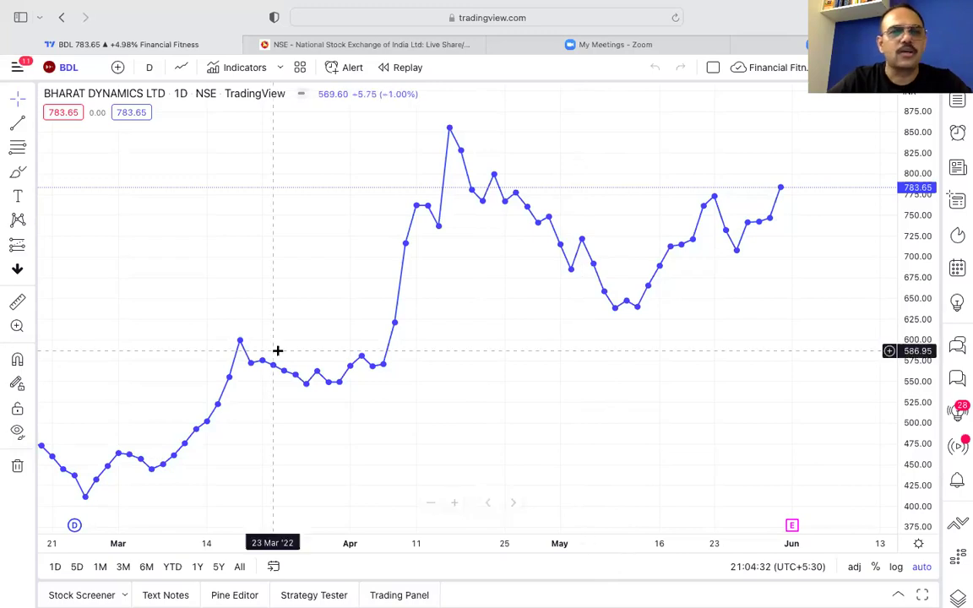
pyautogui.click(69, 69)
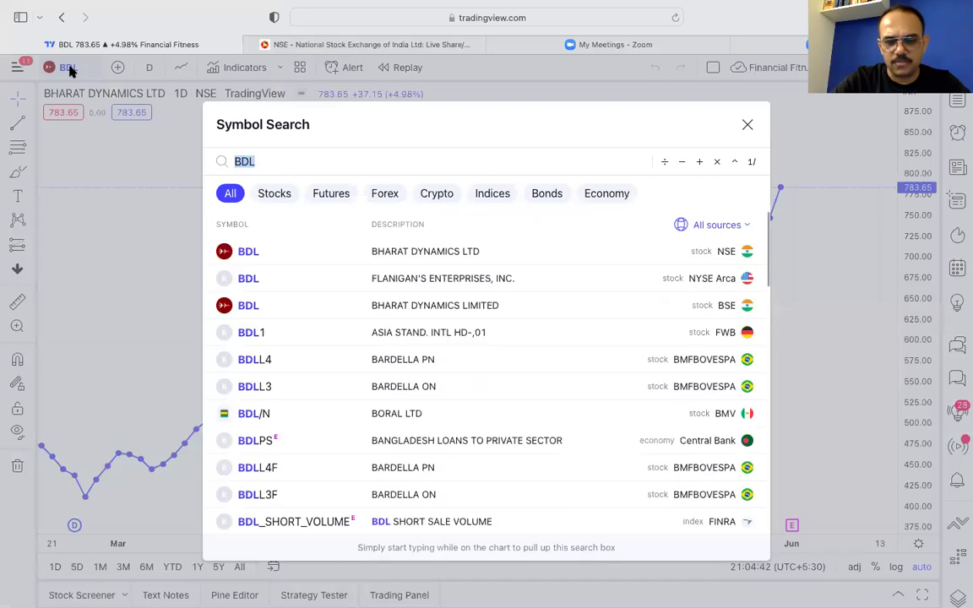
pyautogui.write('MARUTI')
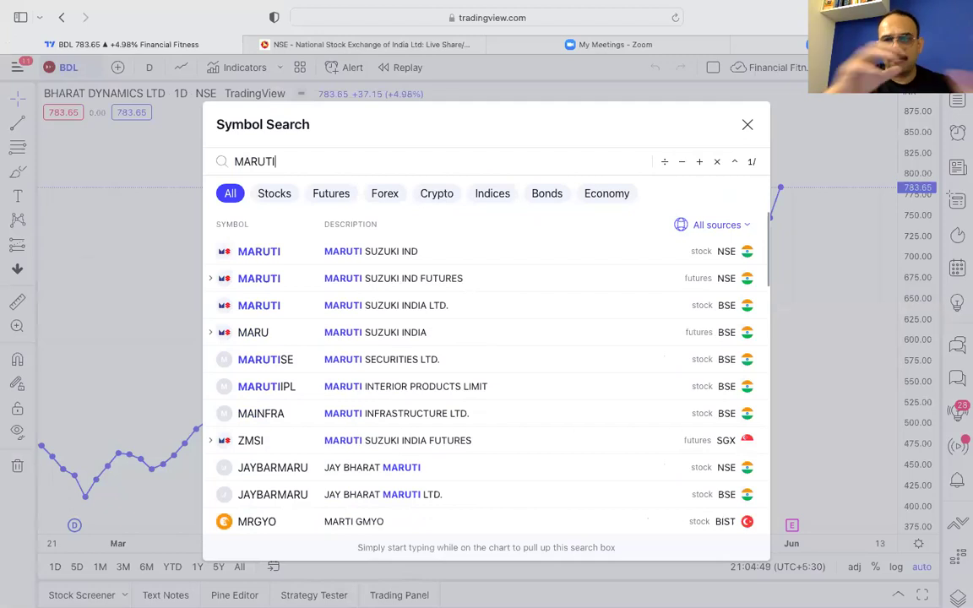
pyautogui.click(747, 124)
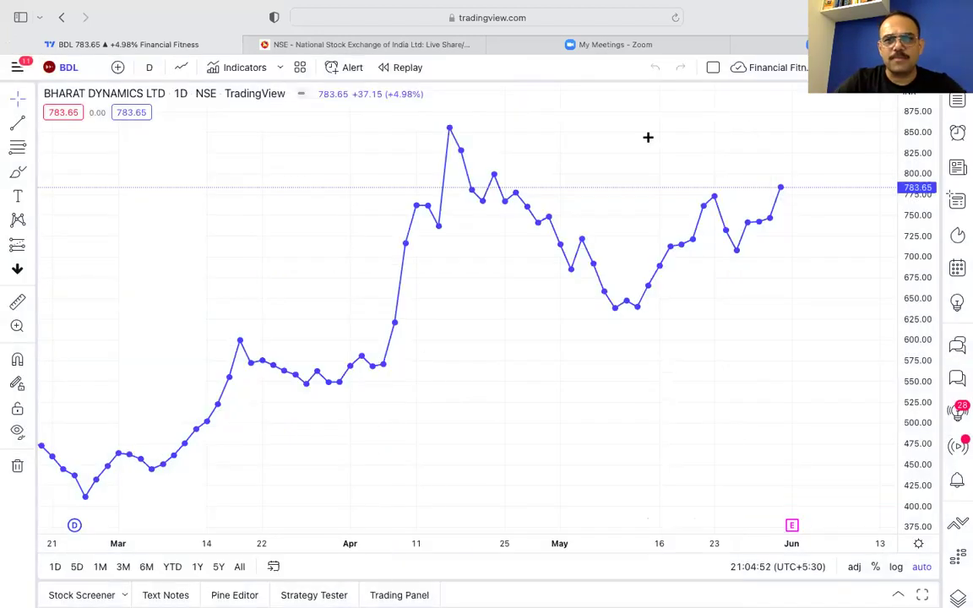
# Search the symbols for MARUTI and load the NSE stock MARUTI SUZUKI IND on the chart
pyautogui.click(68, 68)
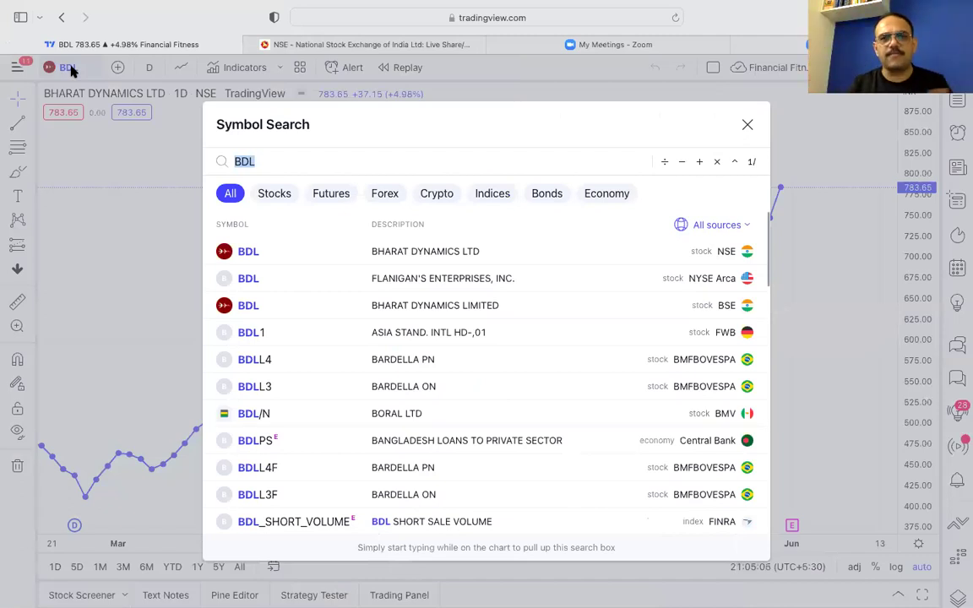
pyautogui.click(305, 156)
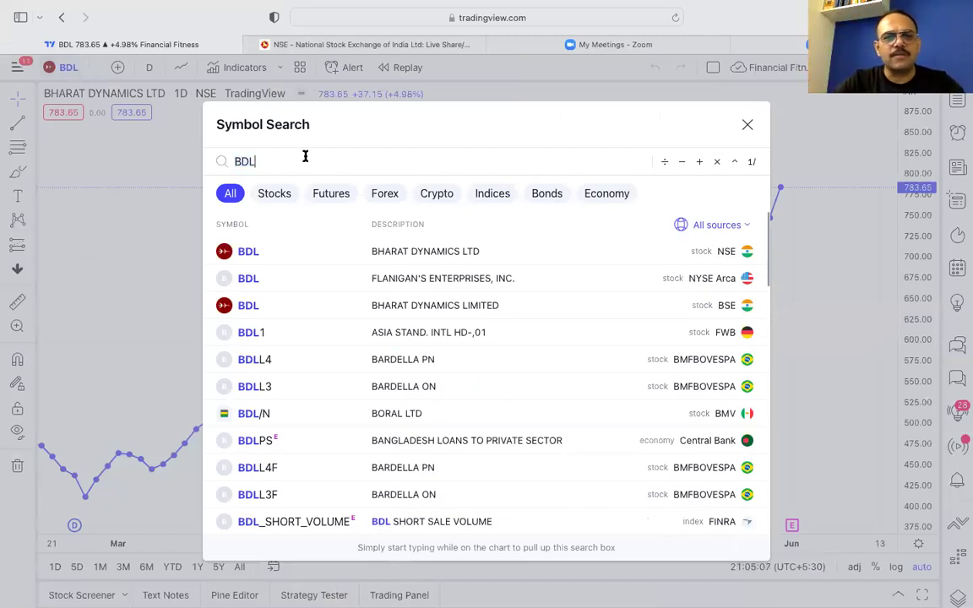
pyautogui.press('BackSpace')
pyautogui.press('BackSpace')
pyautogui.press('BackSpace')
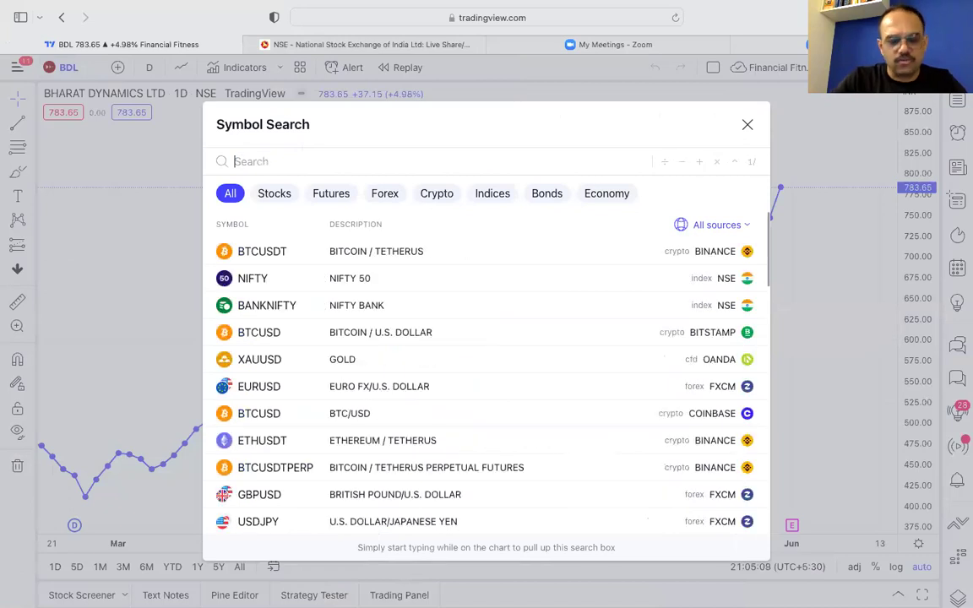
pyautogui.write('MARUTI')
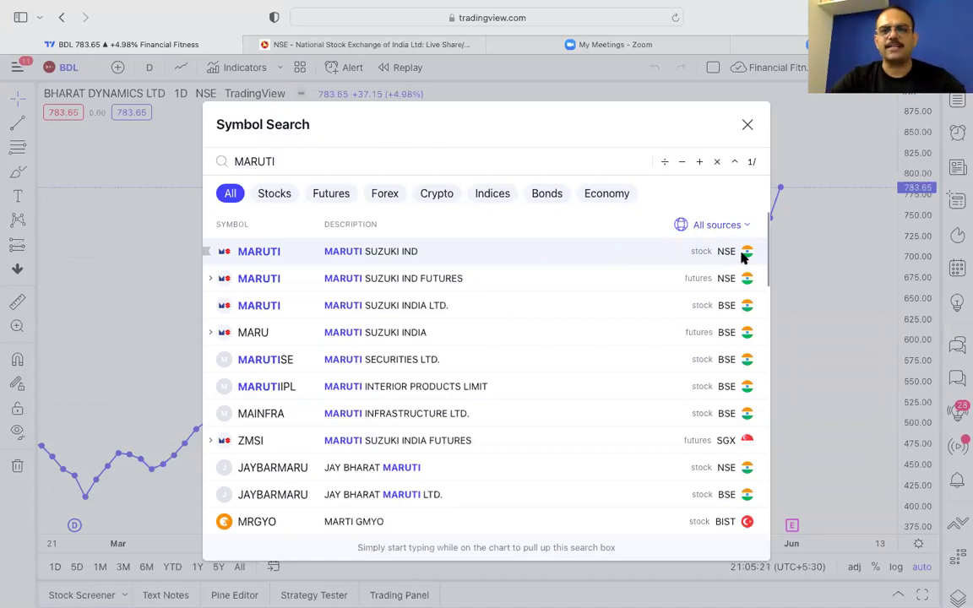
pyautogui.click(393, 251)
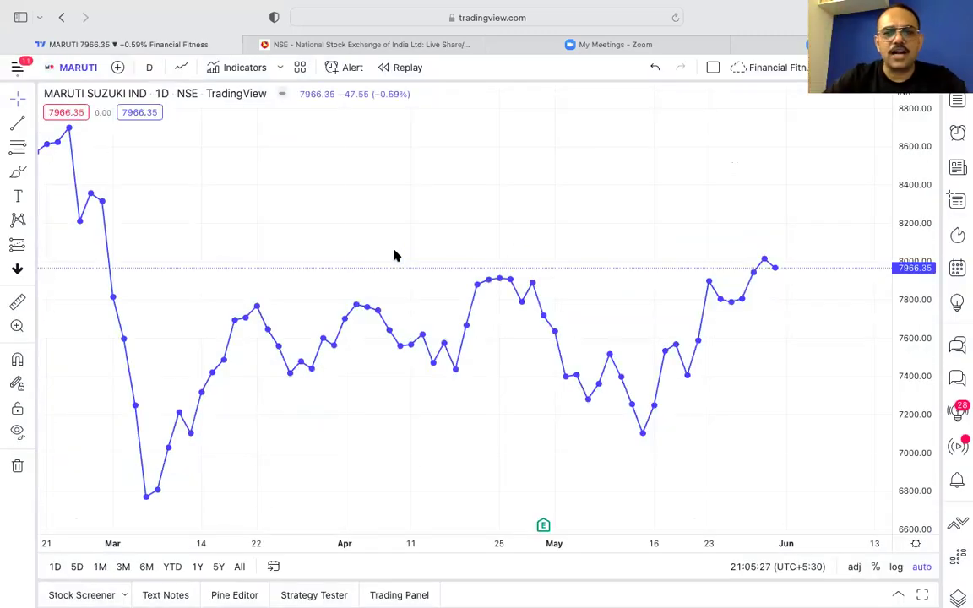
pyautogui.scroll(5, 586, 217)
pyautogui.scroll(-3, 586, 217)
pyautogui.scroll(3, 586, 217)
pyautogui.scroll(3, 586, 217)
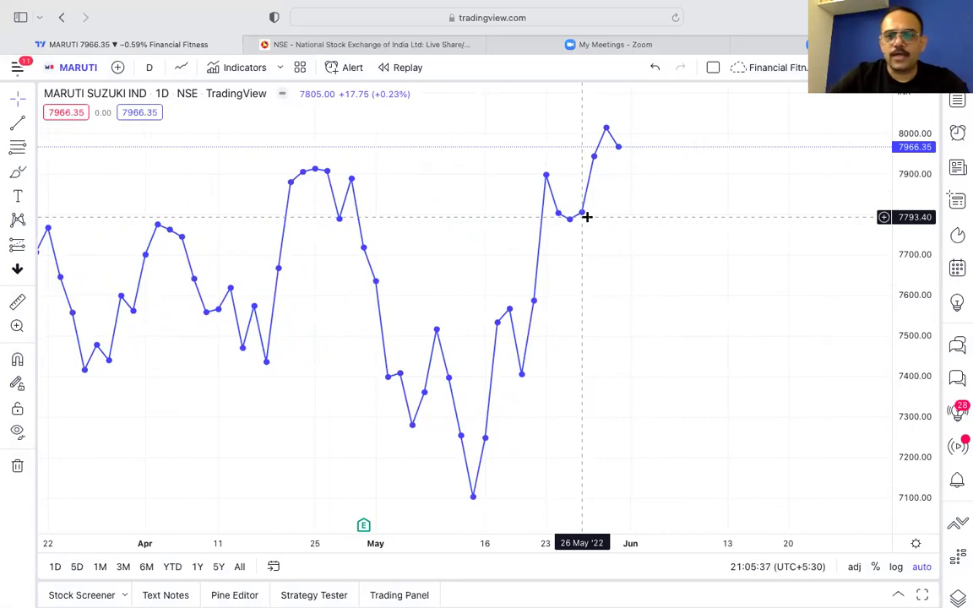
# Switch to the NSE India website and look up "maruti" to open the company's equity quote
pyautogui.click(375, 46)
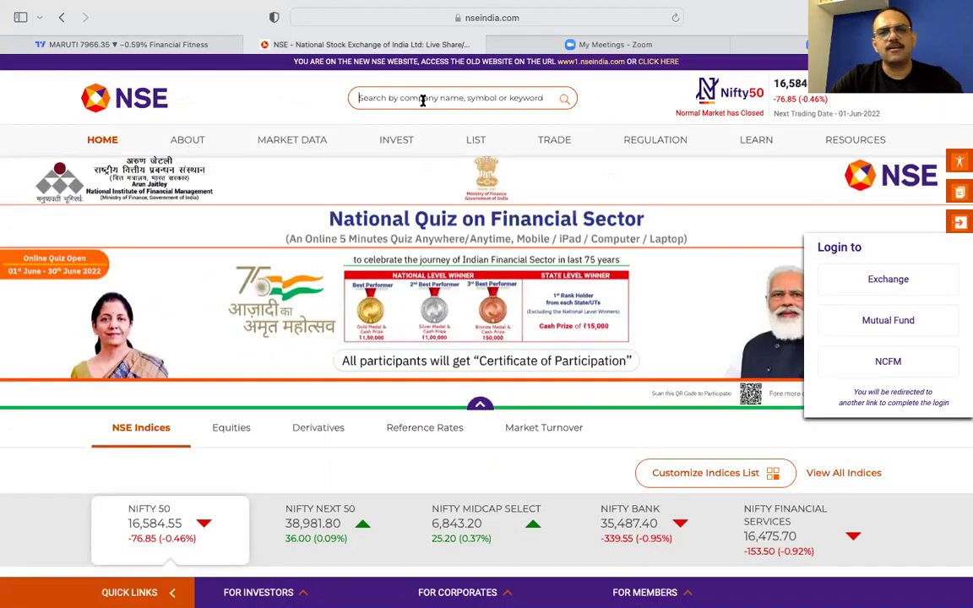
pyautogui.click(423, 100)
pyautogui.write('maru')
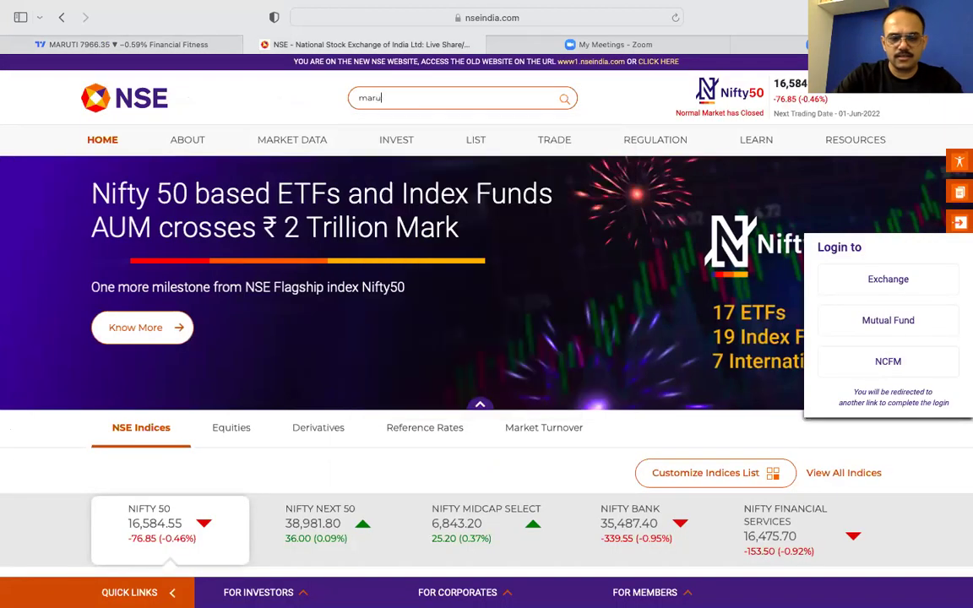
pyautogui.write('ti')
pyautogui.press('Return')
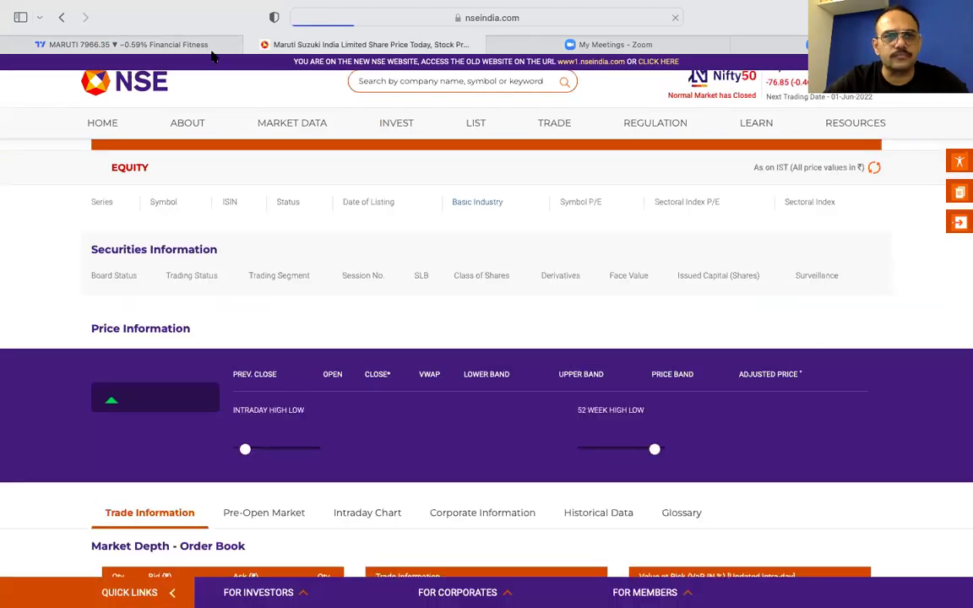
pyautogui.click(213, 44)
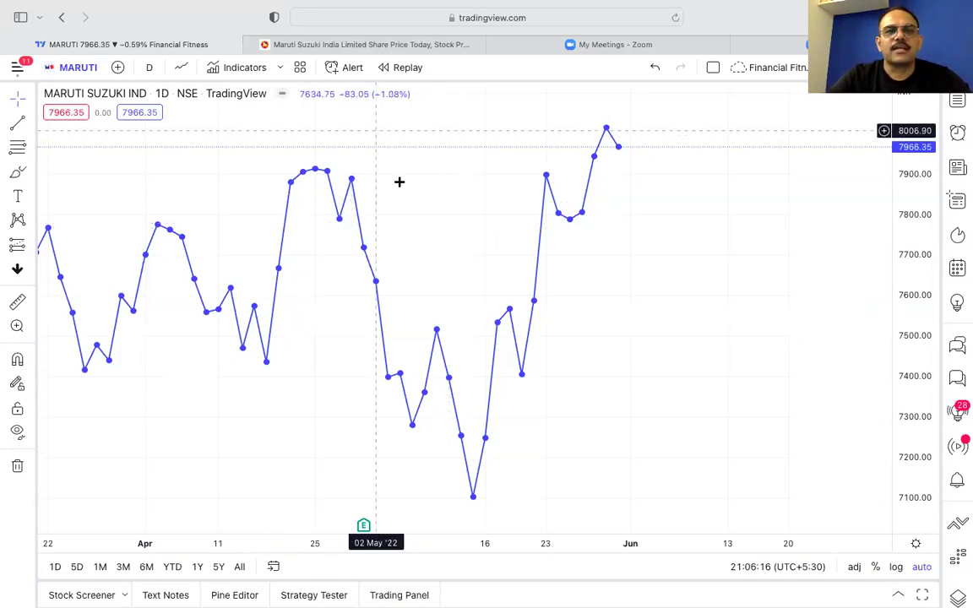
pyautogui.click(413, 45)
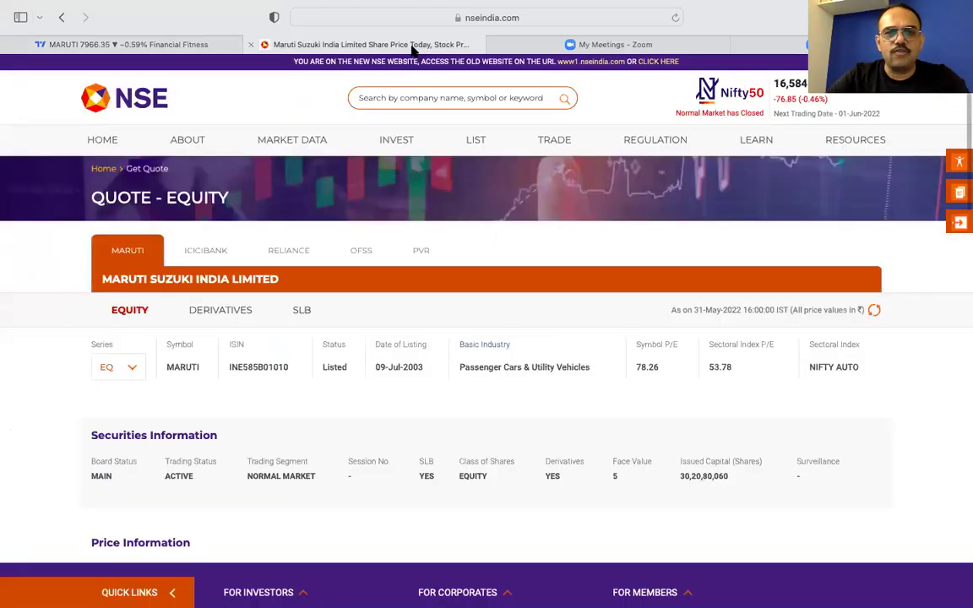
pyautogui.click(491, 18)
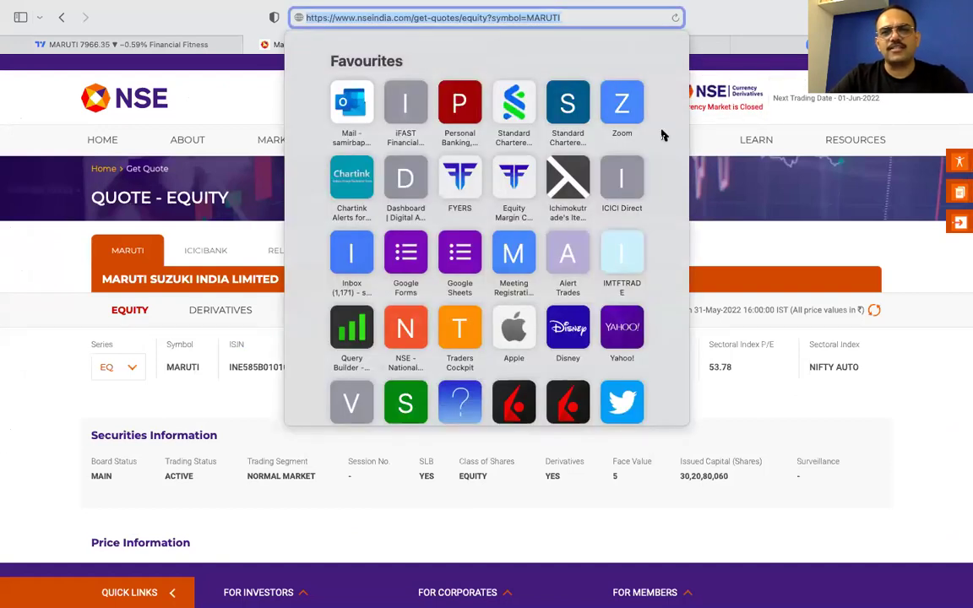
pyautogui.press('Escape')
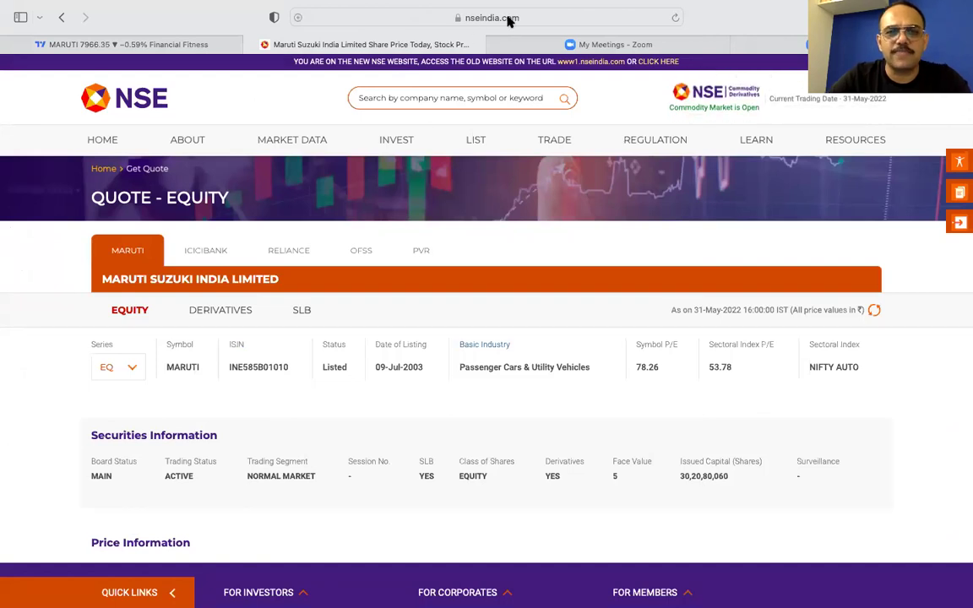
# Search the NSE site for MARUTI, choose the Maruti Suzuki India Limited equity suggestion, and view its Price Information section
pyautogui.click(451, 98)
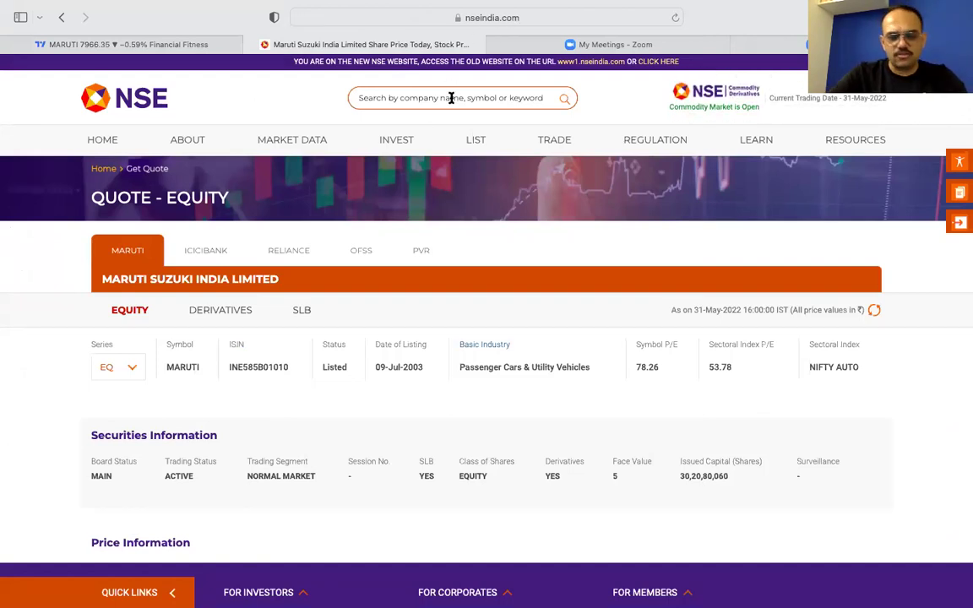
pyautogui.write('marut')
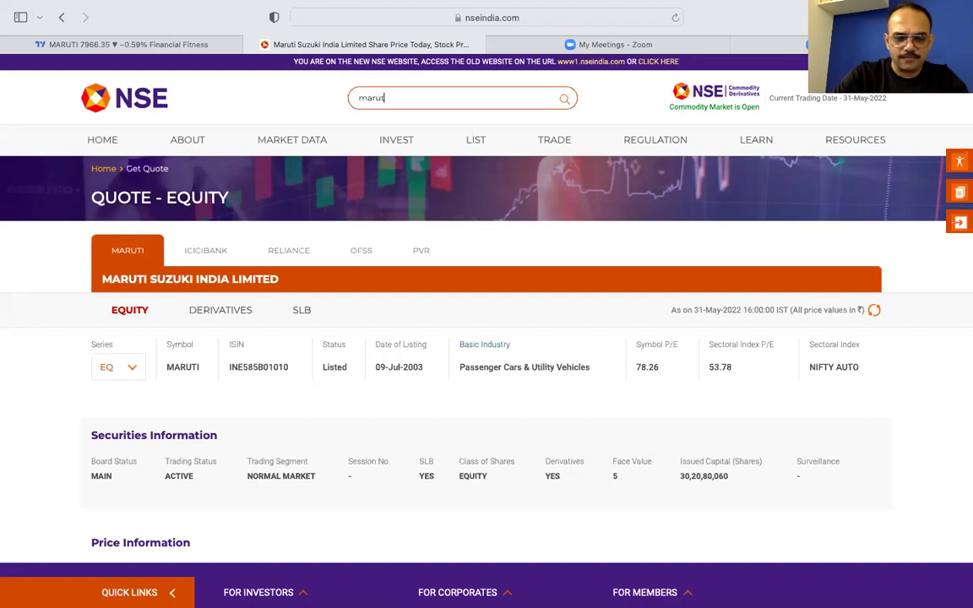
pyautogui.write('i')
pyautogui.press('Down')
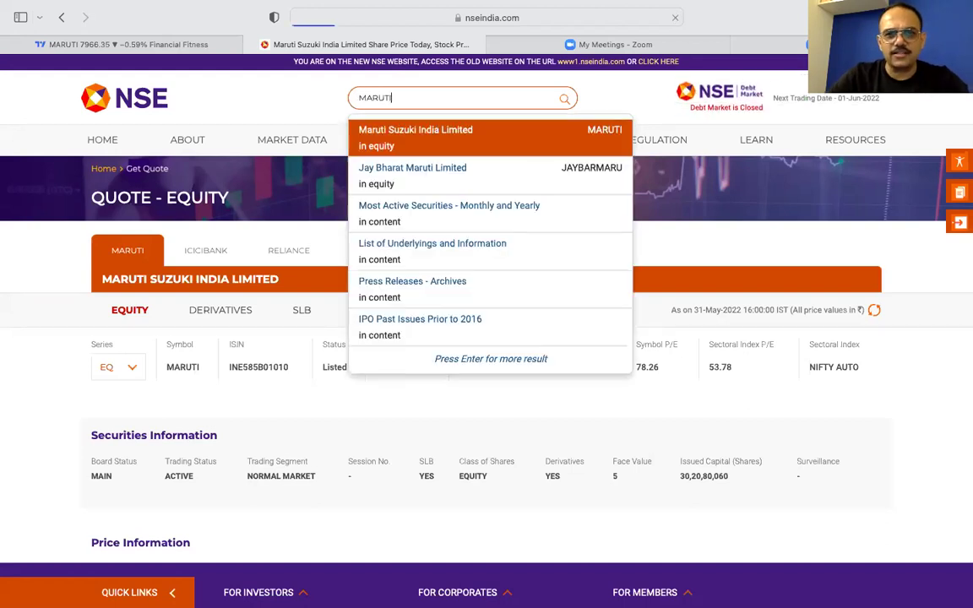
pyautogui.press('Return')
pyautogui.scroll(-4, 519, 317)
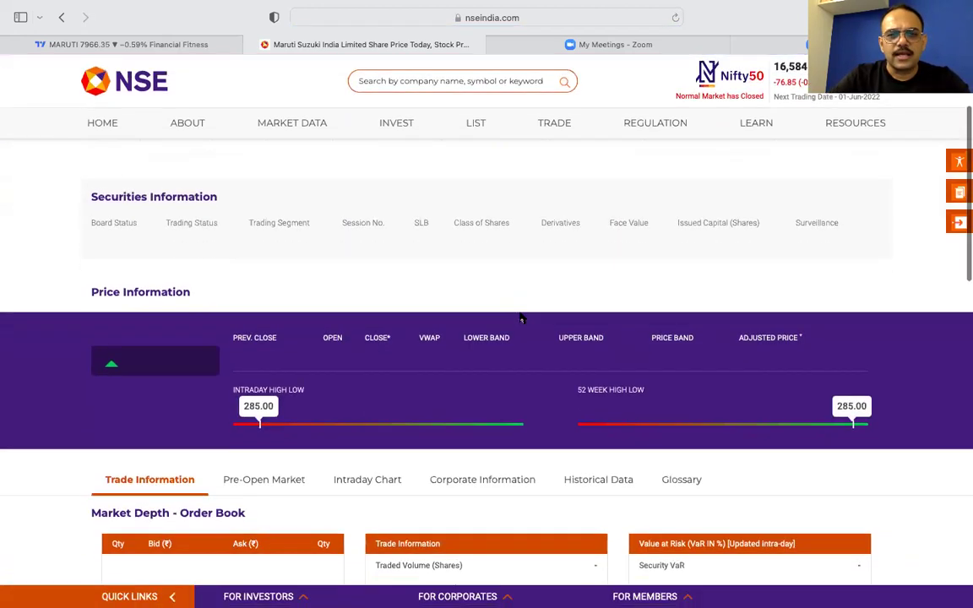
pyautogui.scroll(-1, 518, 316)
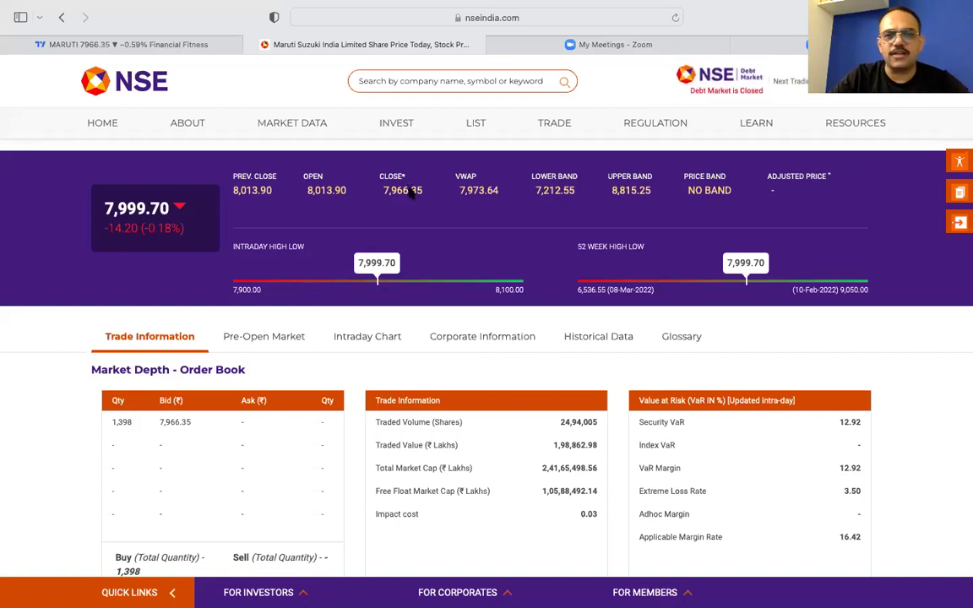
# Open the Historical Data of the Maruti quote and switch to the Financial Fitness Full Day presentation
pyautogui.scroll(-3, 685, 212)
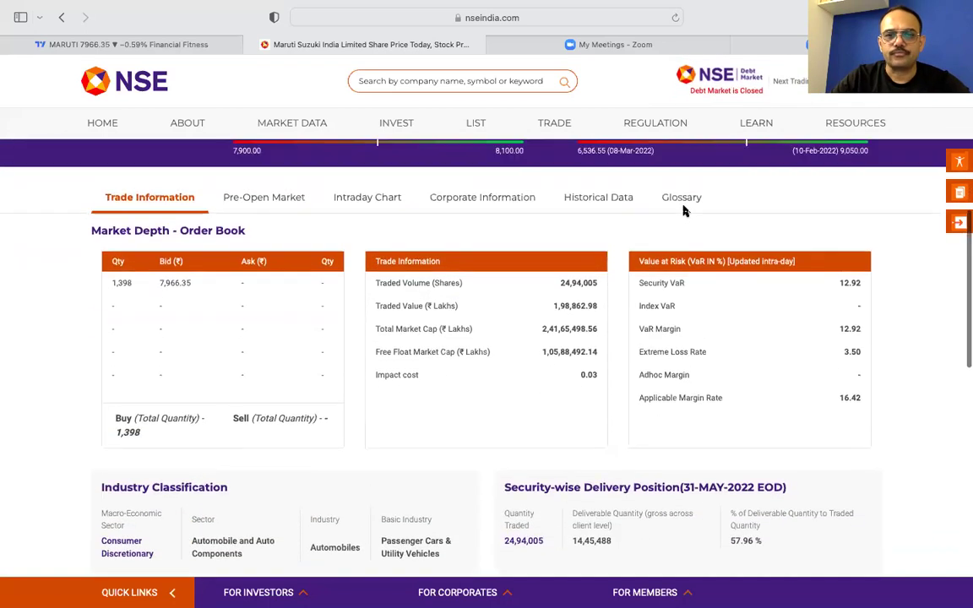
pyautogui.click(596, 211)
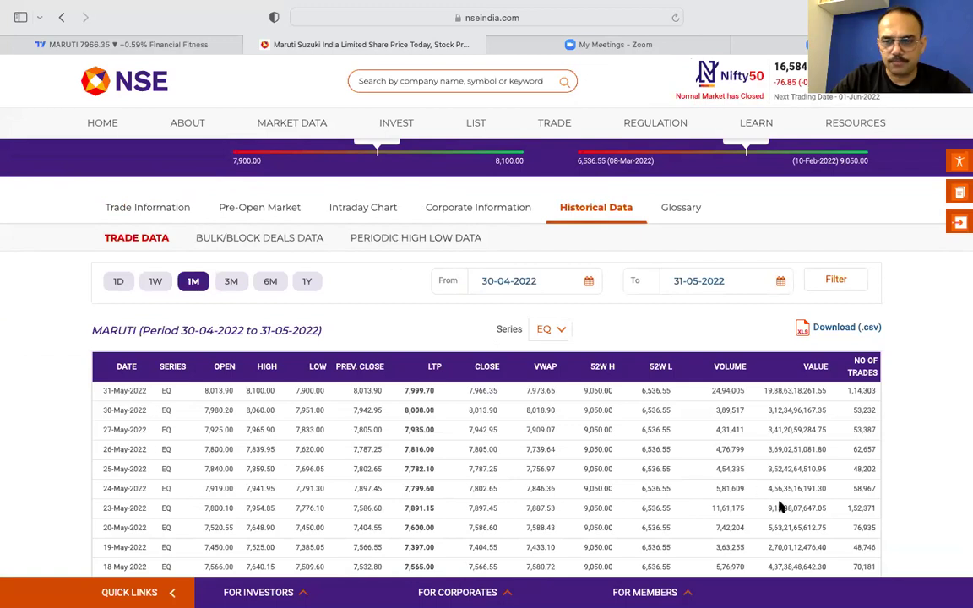
pyautogui.press('super+Tab')
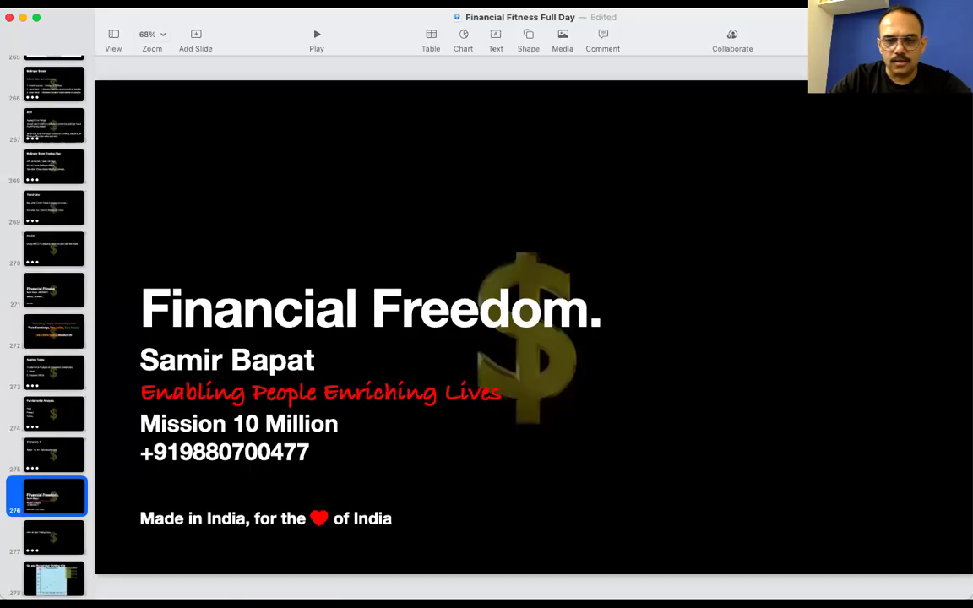
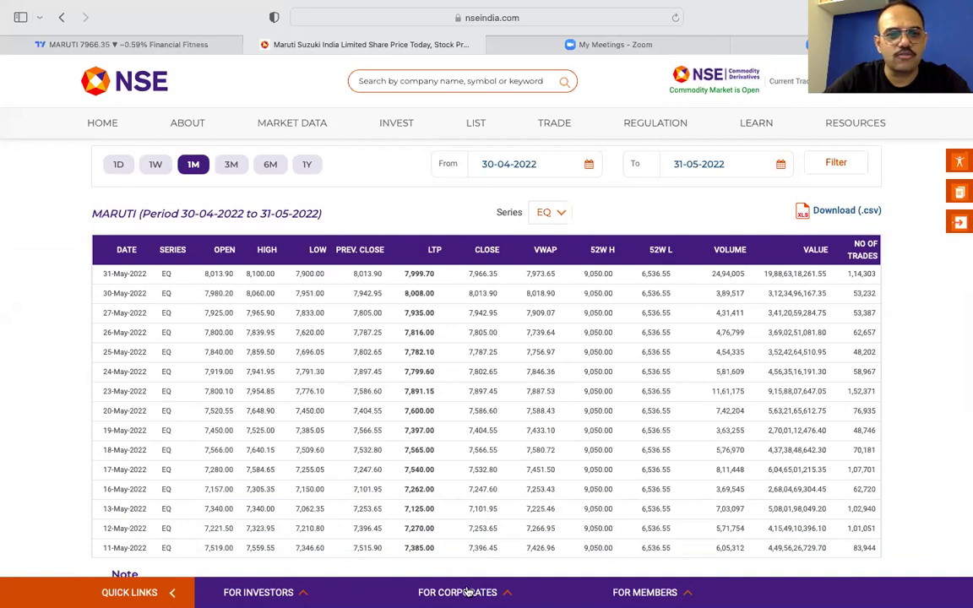
# Review the Maruti quote's securities and price information and the daily closing prices in its one-month historical trade data
pyautogui.scroll(3, 912, 332)
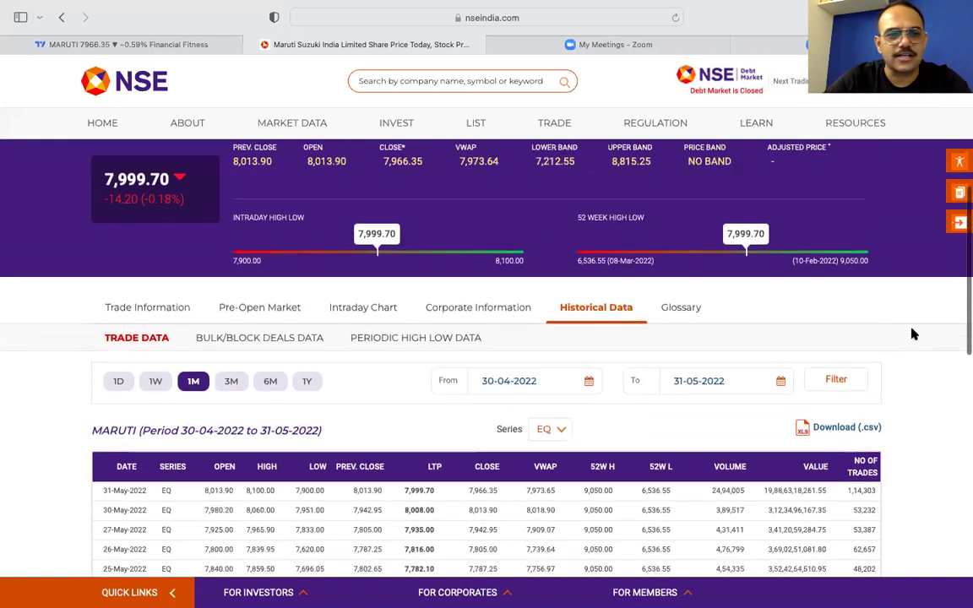
pyautogui.scroll(3, 912, 334)
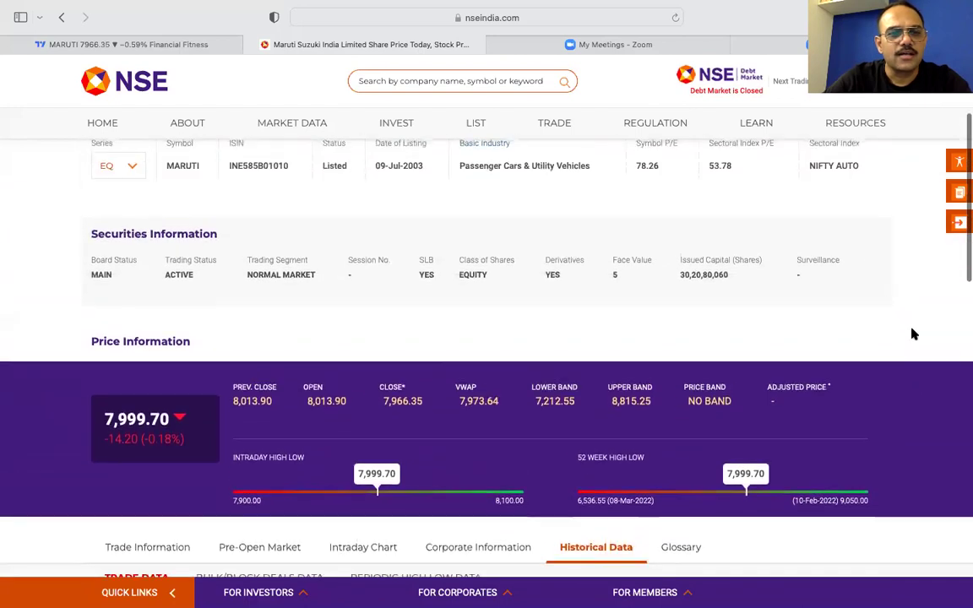
pyautogui.scroll(1, 912, 331)
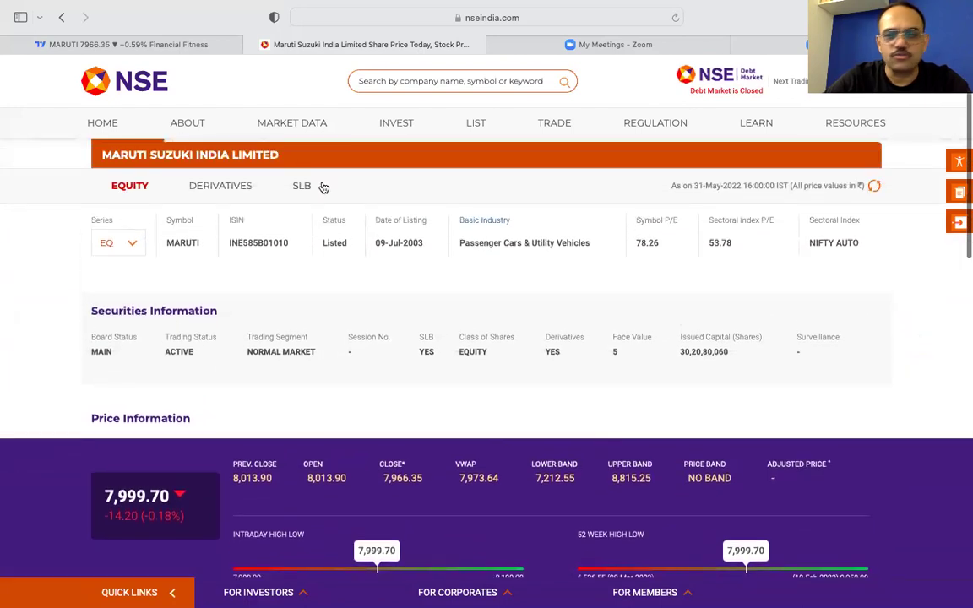
pyautogui.scroll(-5, 343, 234)
pyautogui.scroll(-3, 343, 234)
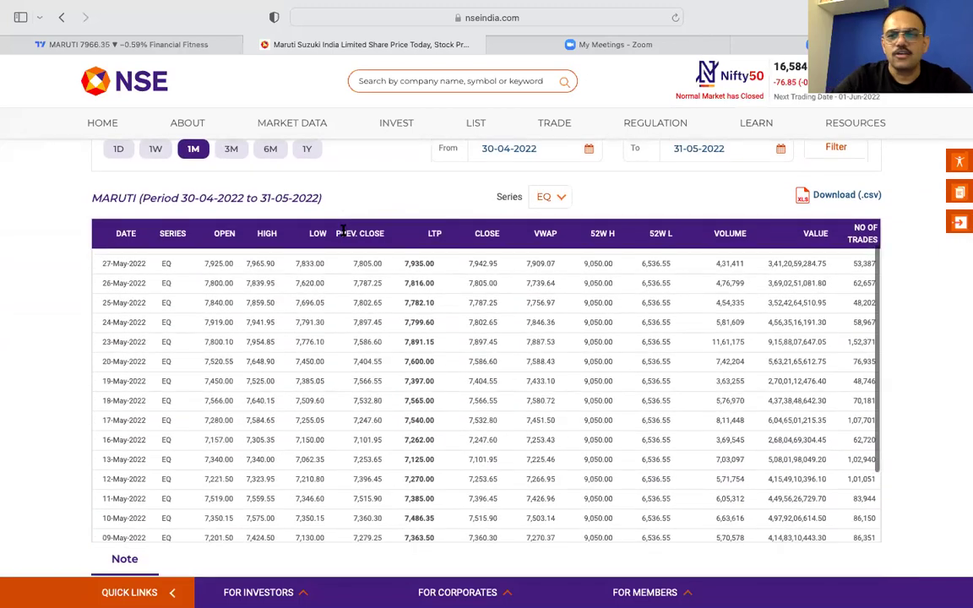
pyautogui.scroll(-2, 929, 261)
pyautogui.scroll(2, 673, 315)
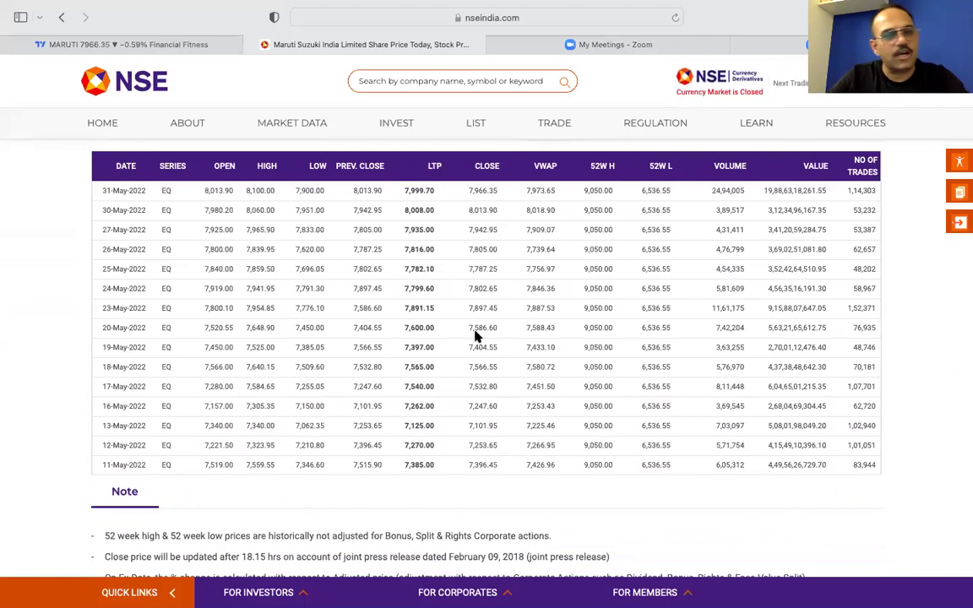
# Switch back to the TradingView chart and examine the latest closing price points on the Maruti line, up to 31 May '22
pyautogui.click(205, 46)
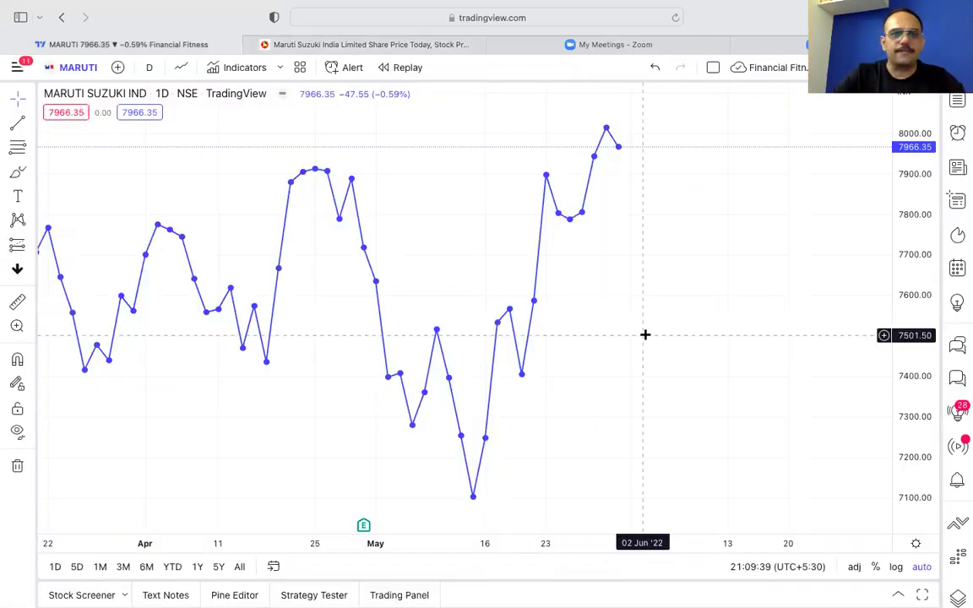
pyautogui.hscroll(3, 645, 334)
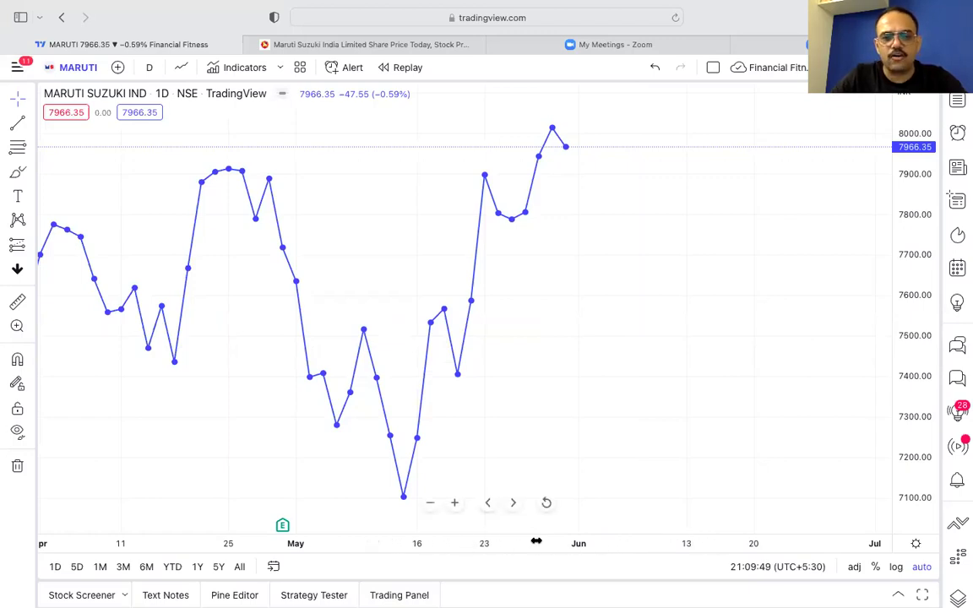
pyautogui.scroll(4, 536, 540)
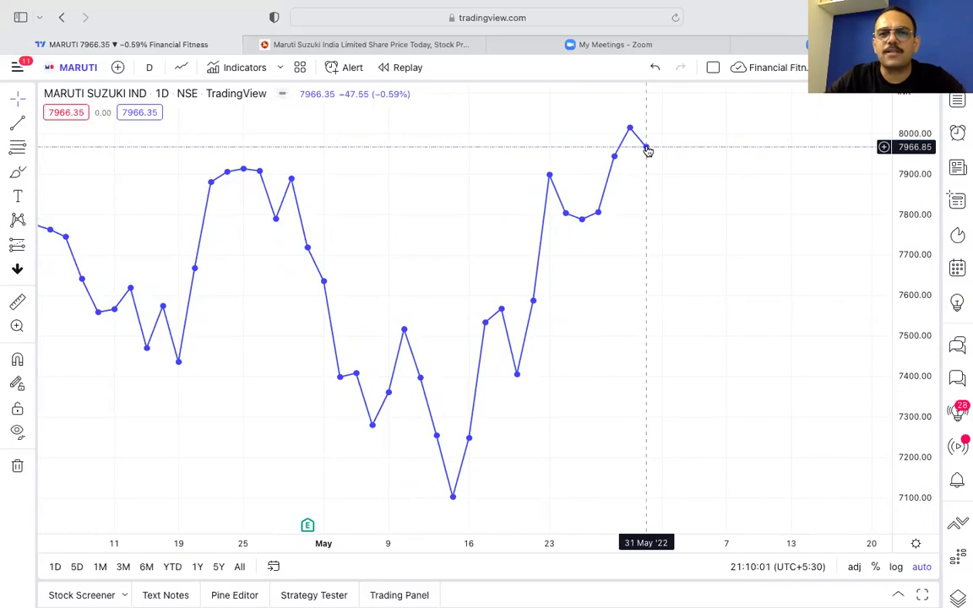
# Check the daily closing prices in the NSE historical trade table and return to the TradingView chart of Maruti Suzuki
pyautogui.click(436, 44)
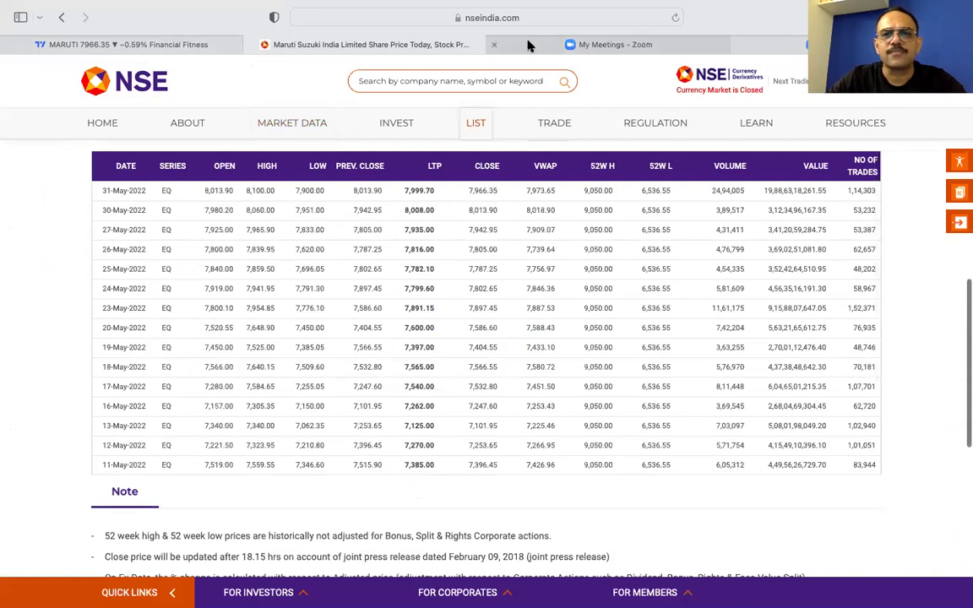
pyautogui.click(195, 45)
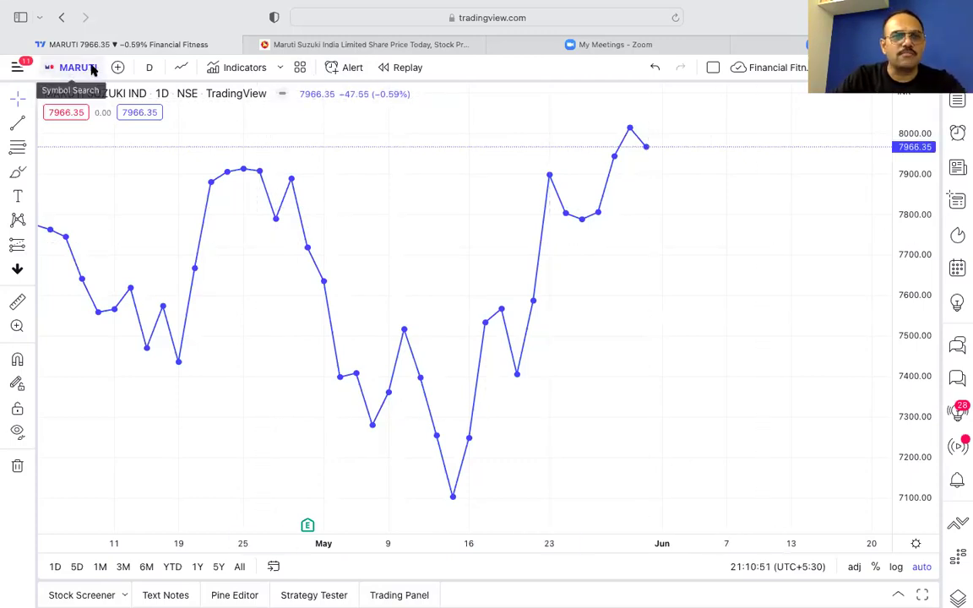
# Choose Line as the chart type for the Maruti Suzuki daily chart
pyautogui.click(183, 68)
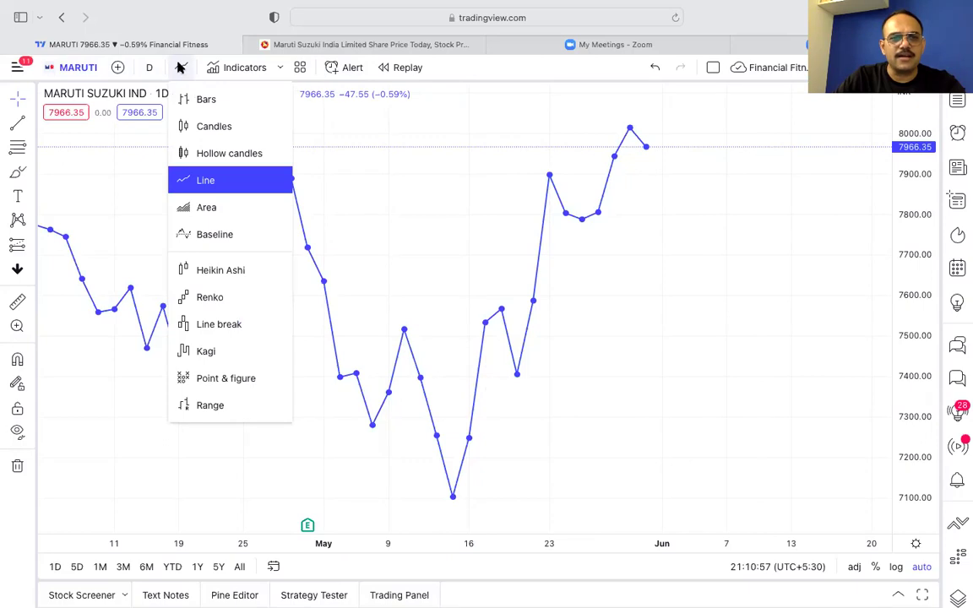
pyautogui.click(207, 181)
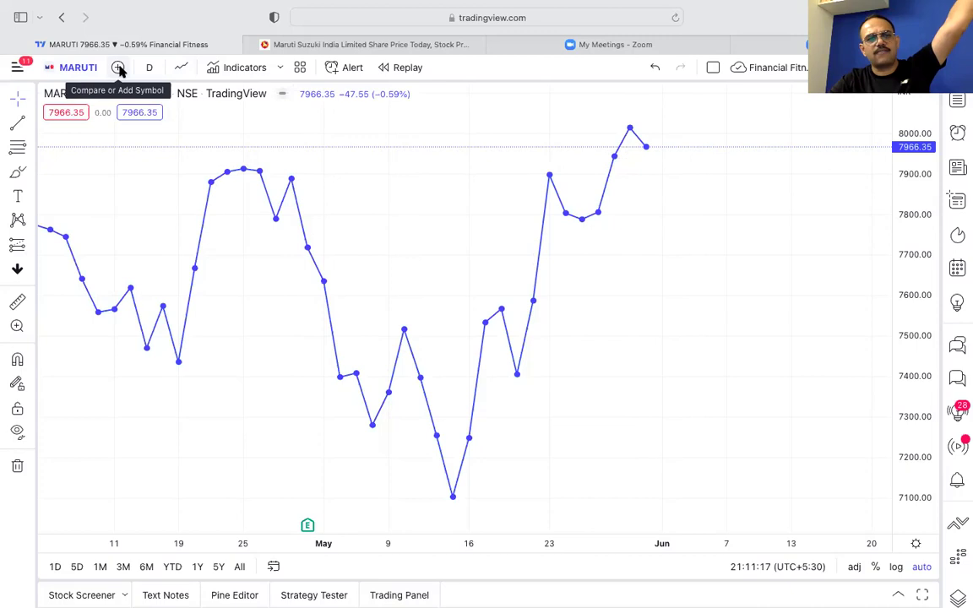
pyautogui.click(180, 70)
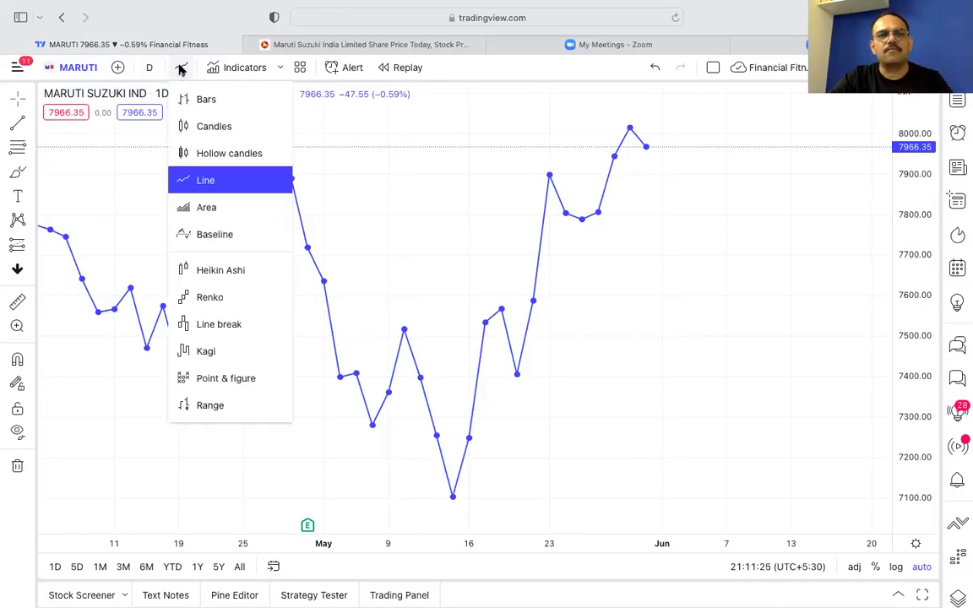
pyautogui.click(208, 189)
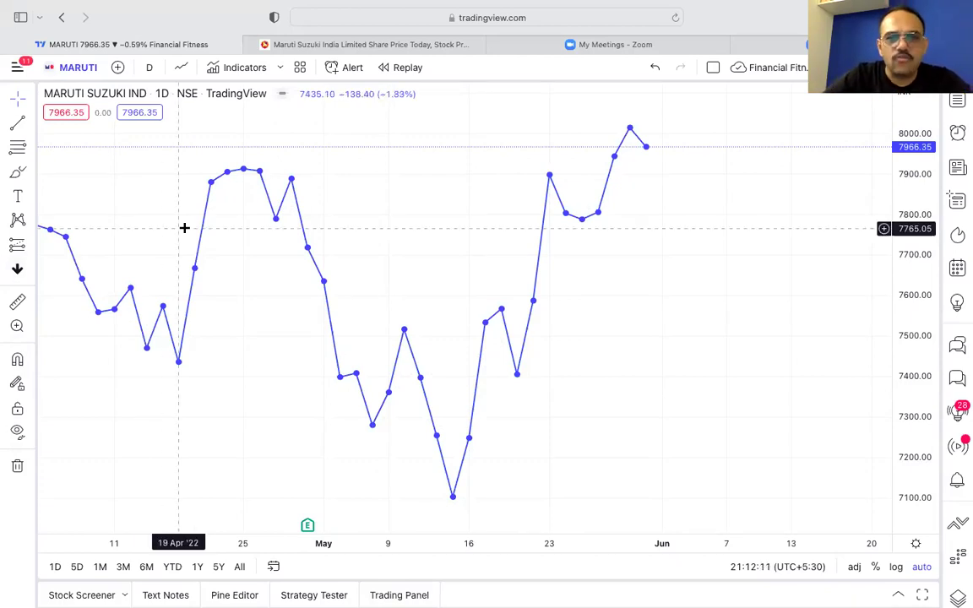
# Open the chart settings and set the Maruti line's type to With markers, so each data point is marked
pyautogui.rightClick(452, 192)
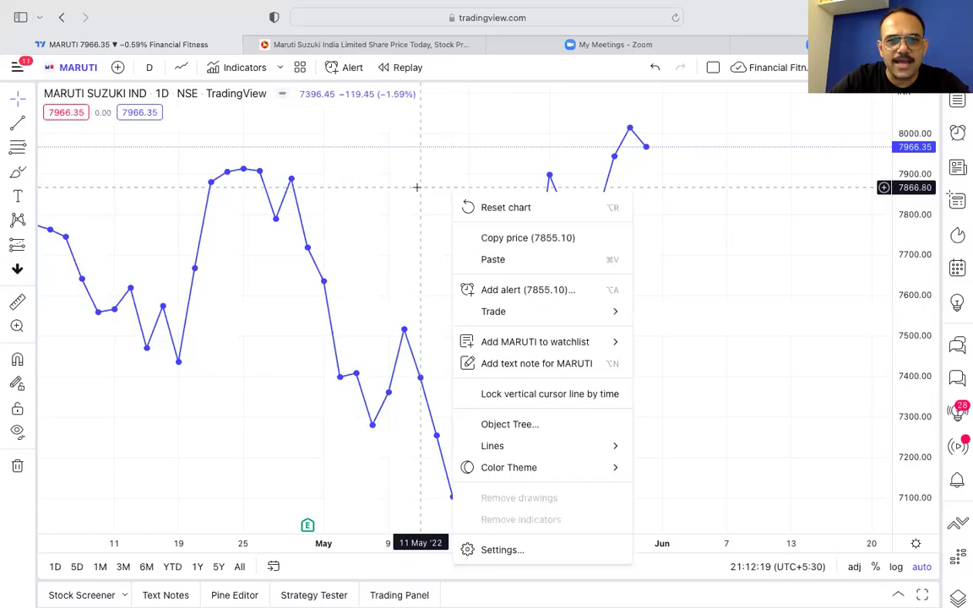
pyautogui.click(415, 190)
pyautogui.rightClick(416, 190)
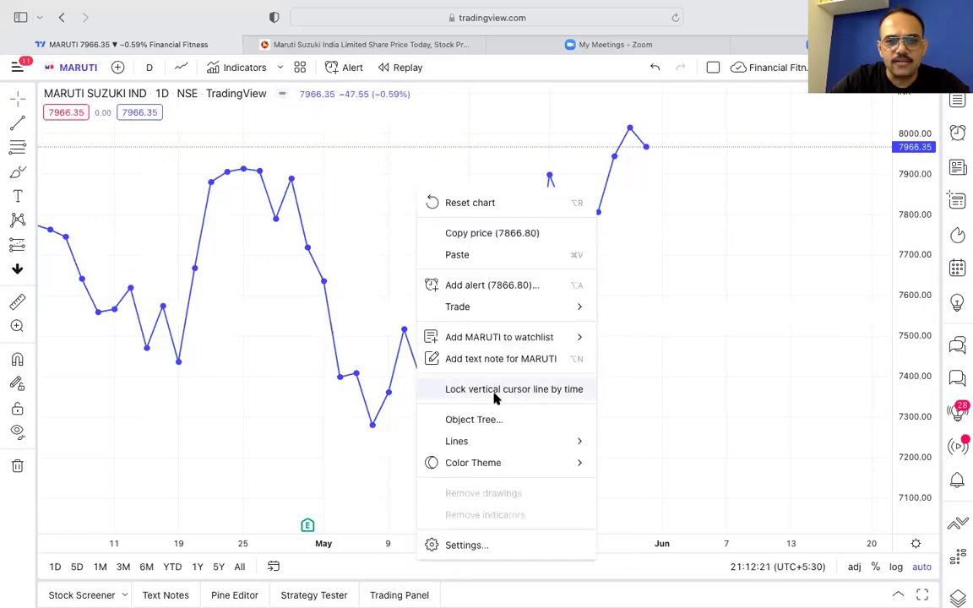
pyautogui.click(487, 547)
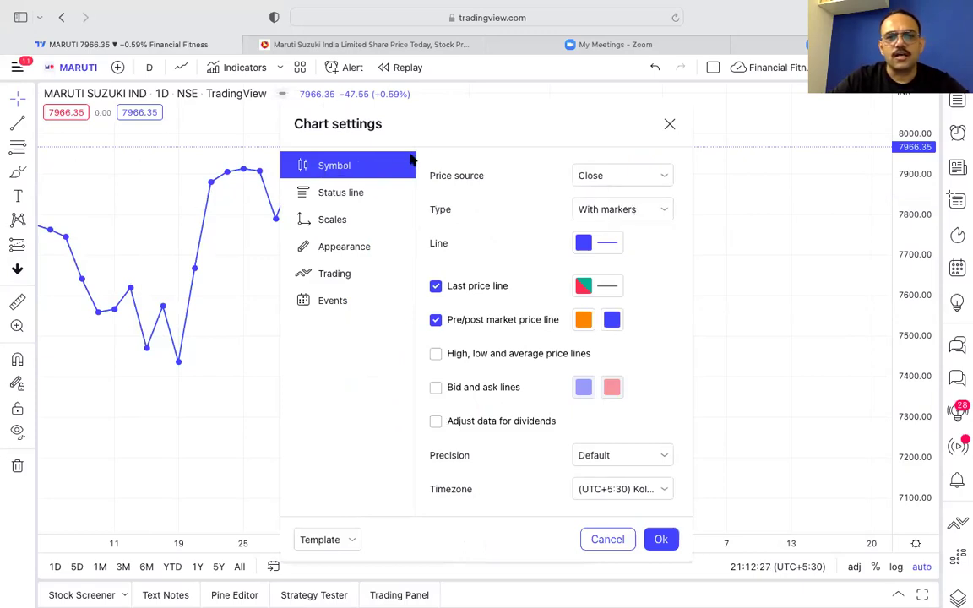
pyautogui.click(637, 210)
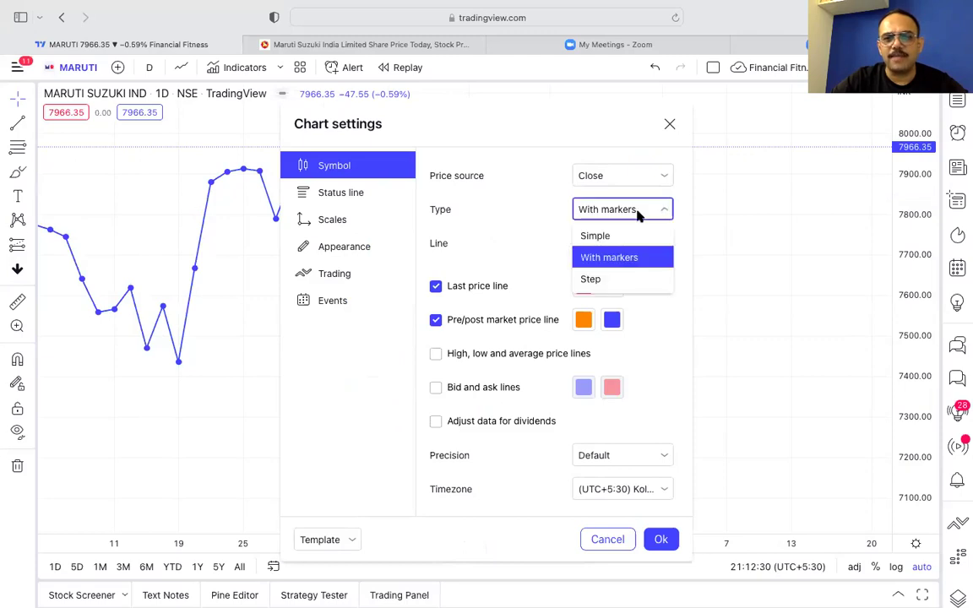
pyautogui.click(635, 259)
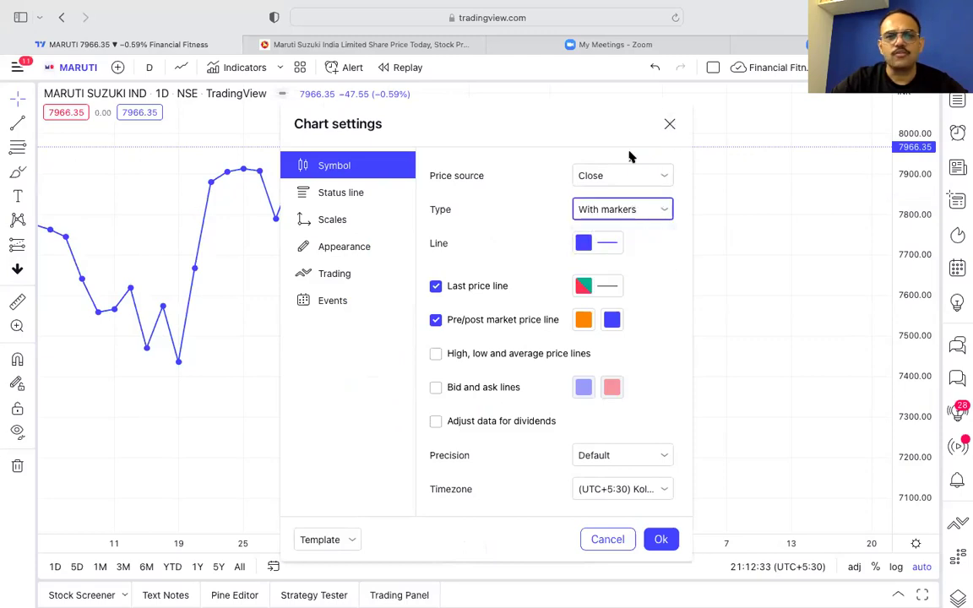
# Try the Simple line type to compare the chart without point markers, and restore With markers
pyautogui.click(601, 213)
pyautogui.click(602, 237)
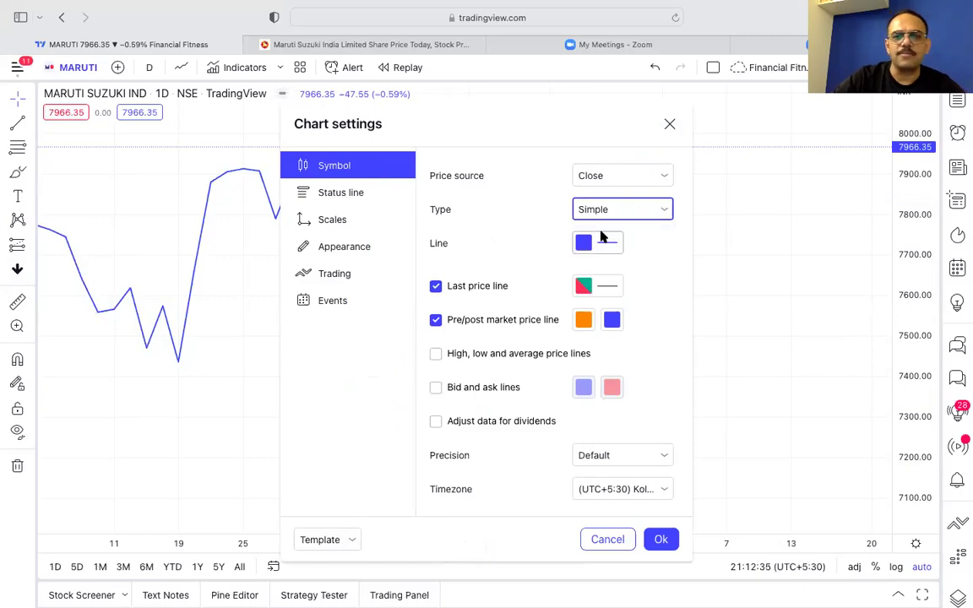
pyautogui.click(614, 209)
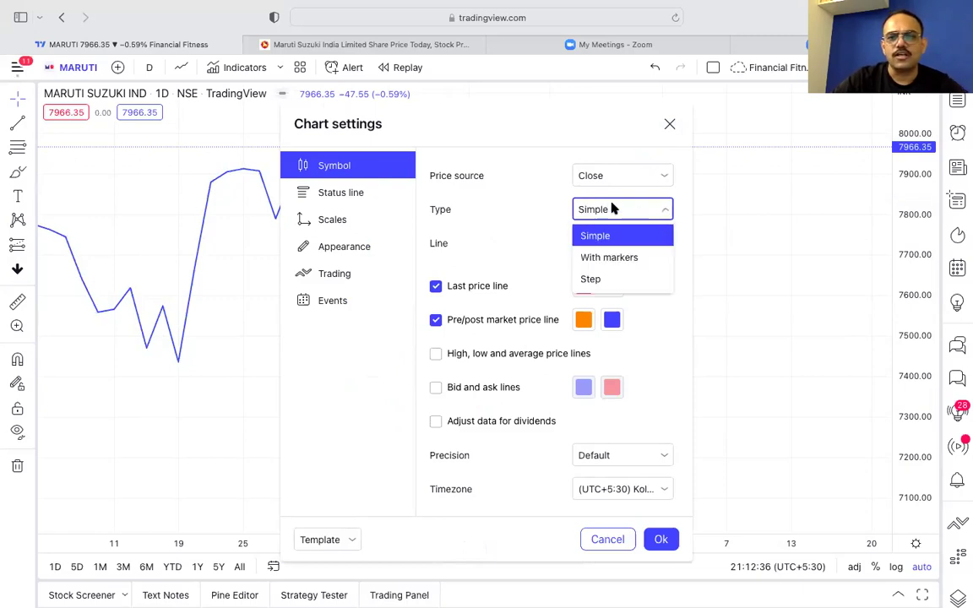
pyautogui.click(614, 259)
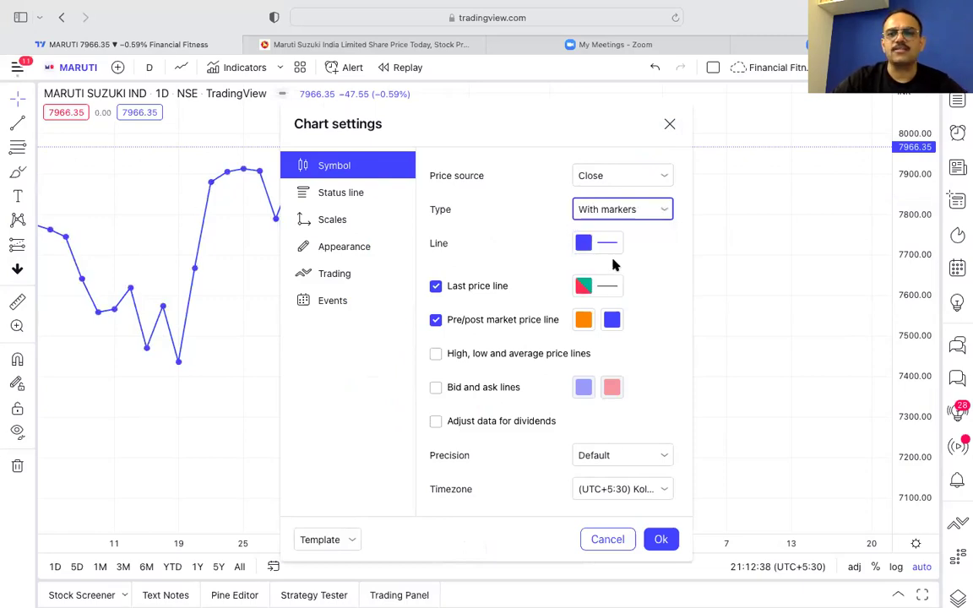
# Enable the Watermark in the chart's appearance settings and apply the settings
pyautogui.click(345, 249)
pyautogui.click(435, 358)
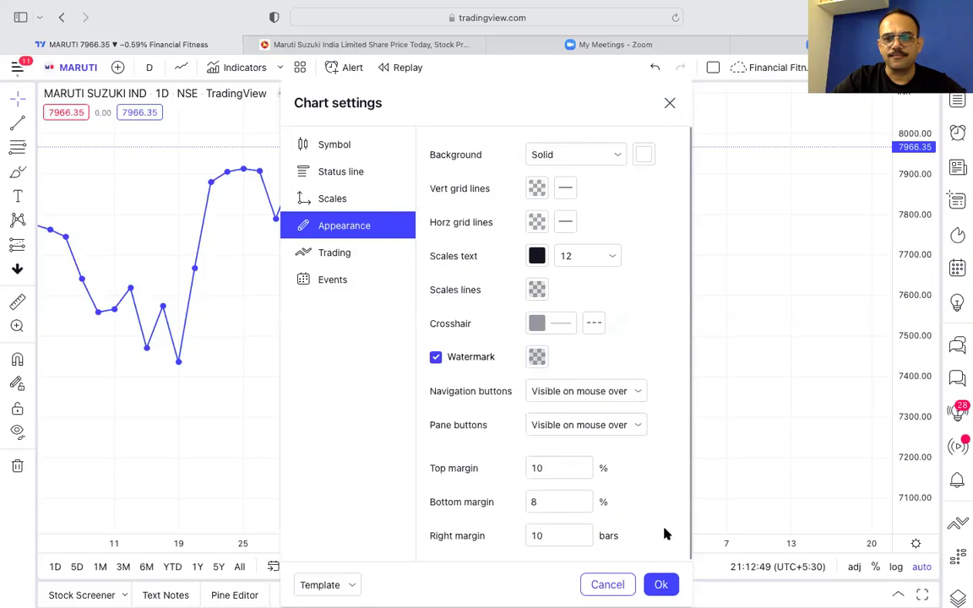
pyautogui.click(661, 584)
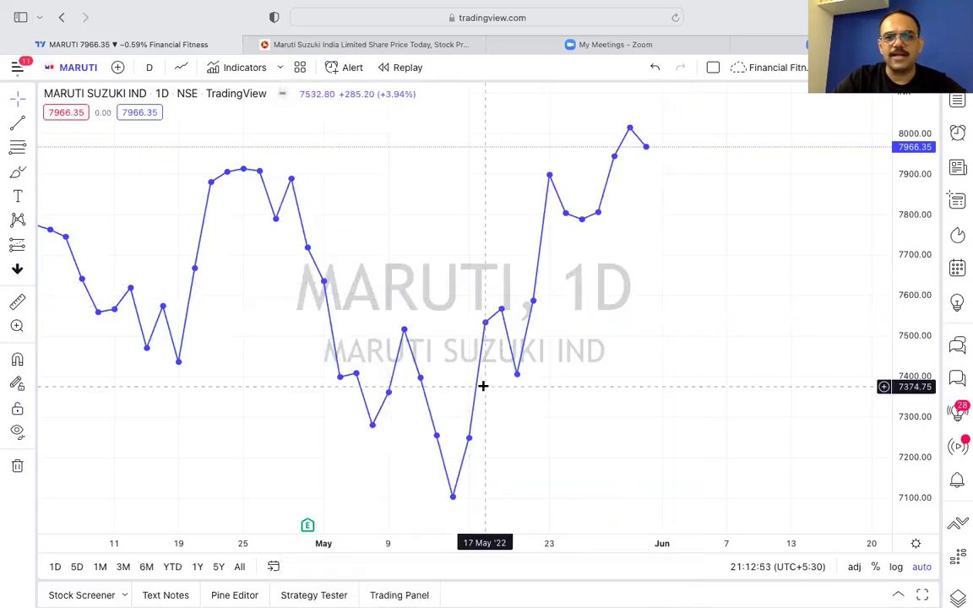
# Recolour the chart's watermark to a light pinkish red in the appearance settings and apply the change
pyautogui.rightClick(664, 168)
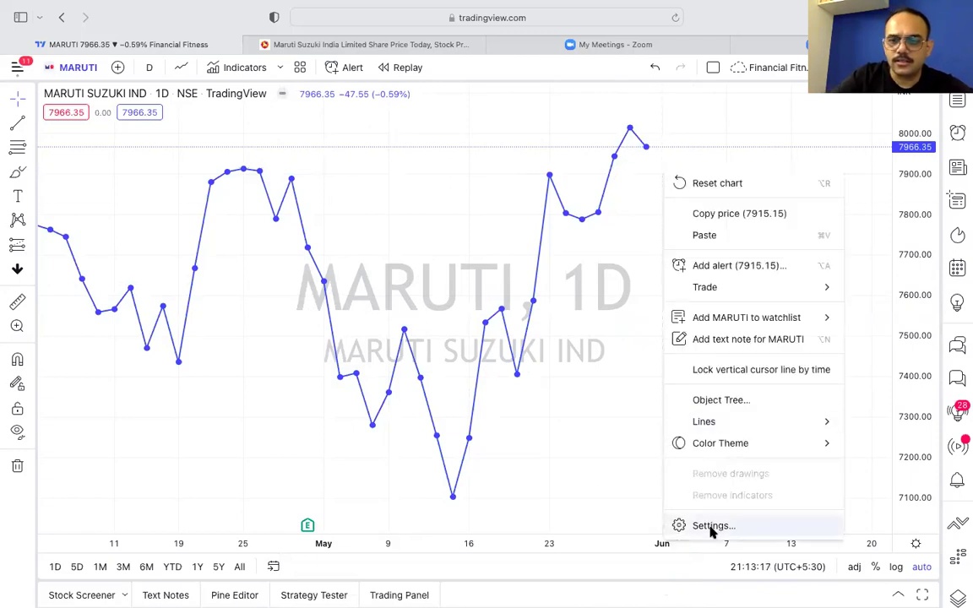
pyautogui.click(712, 525)
pyautogui.click(342, 132)
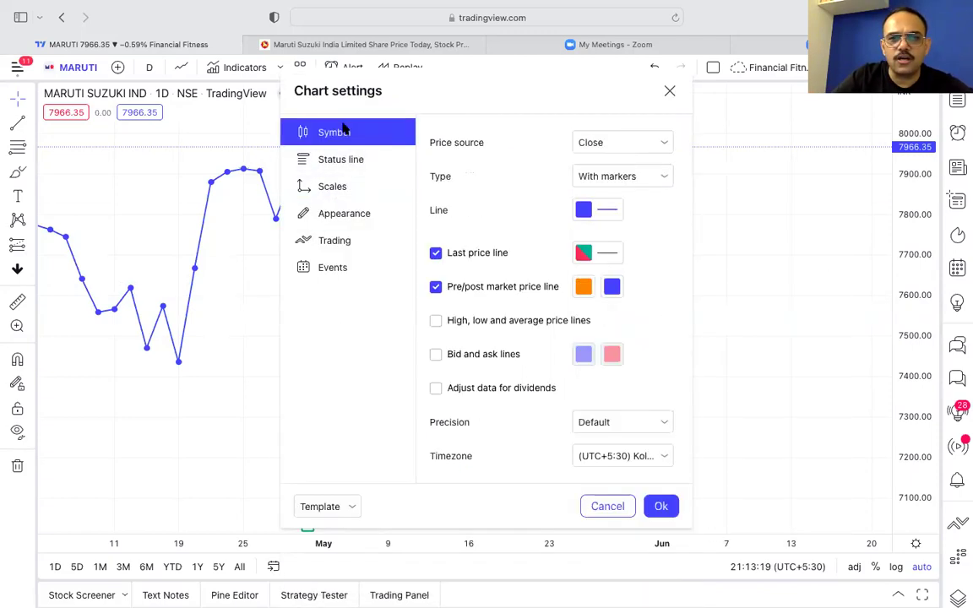
pyautogui.click(343, 216)
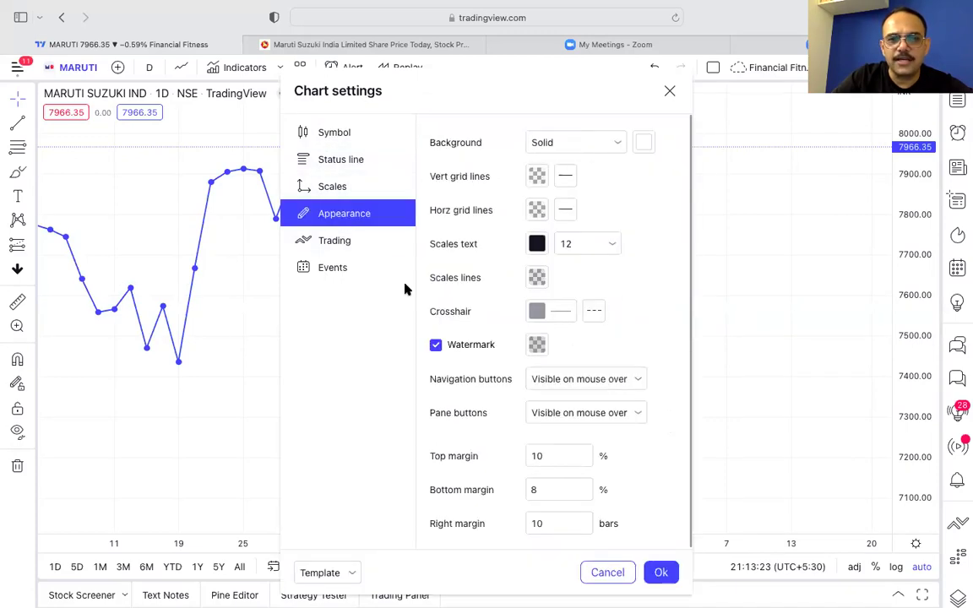
pyautogui.click(537, 346)
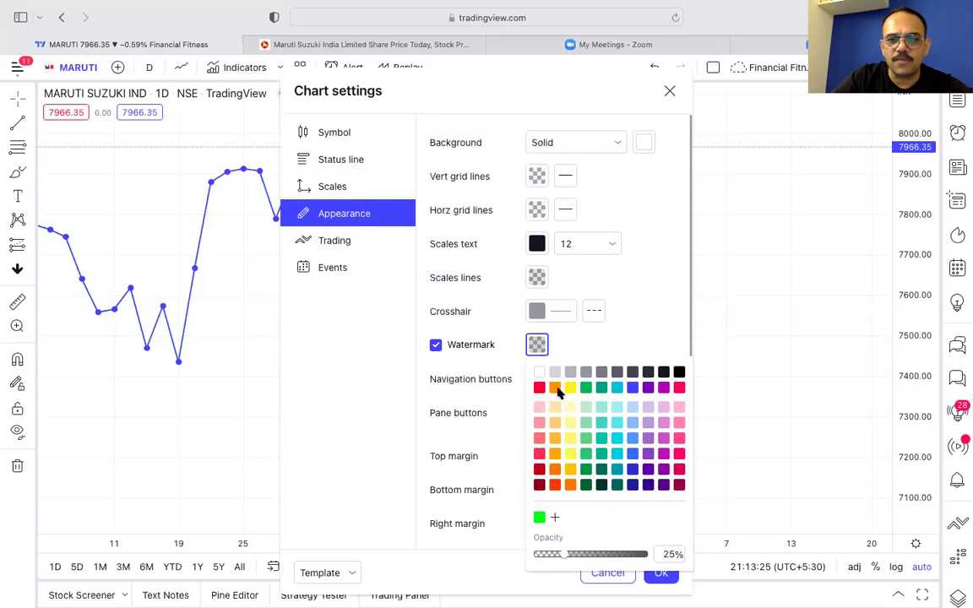
pyautogui.click(539, 422)
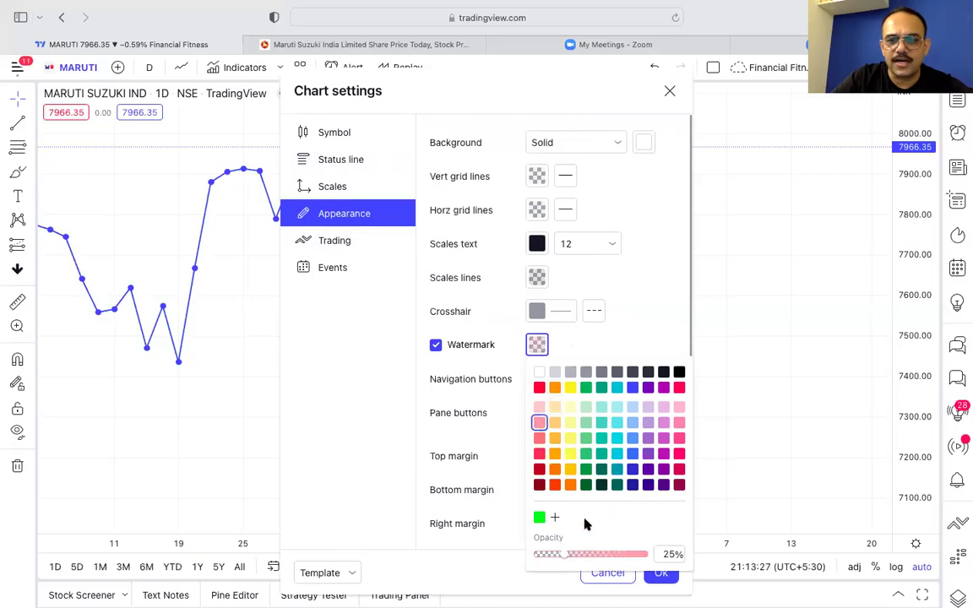
pyautogui.click(652, 271)
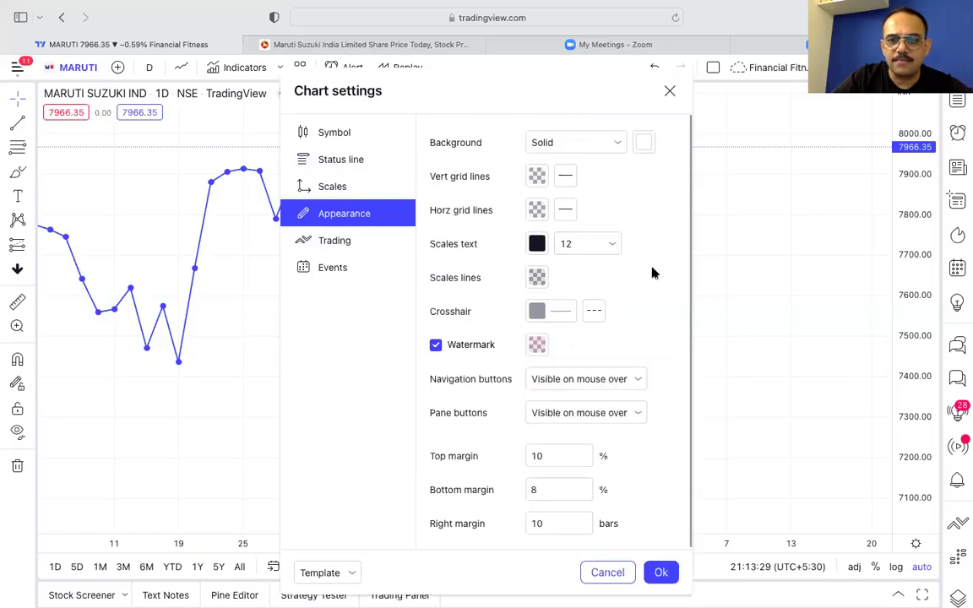
pyautogui.click(661, 571)
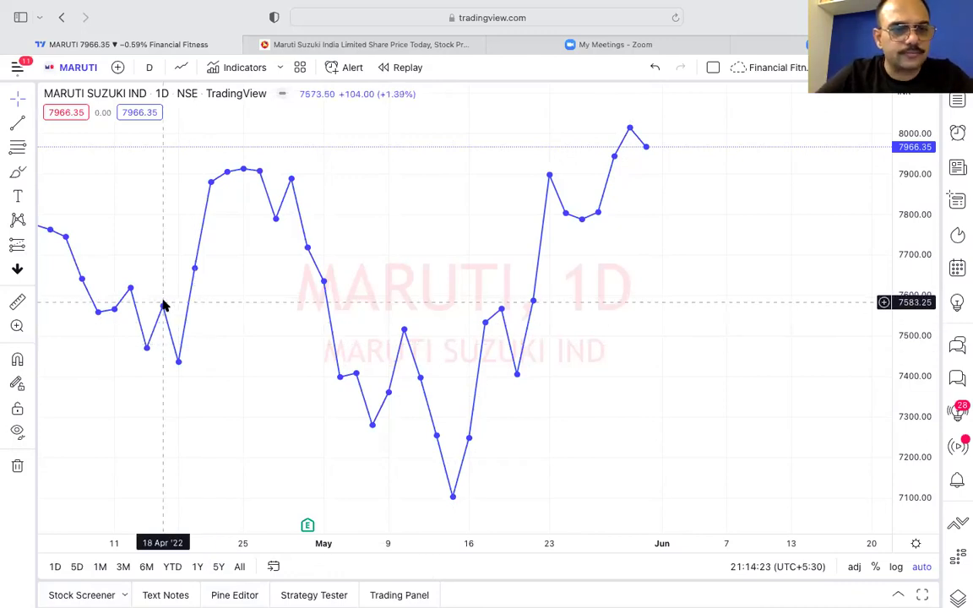
# Review the available time intervals for the Maruti chart and choose 1 day
pyautogui.click(17, 221)
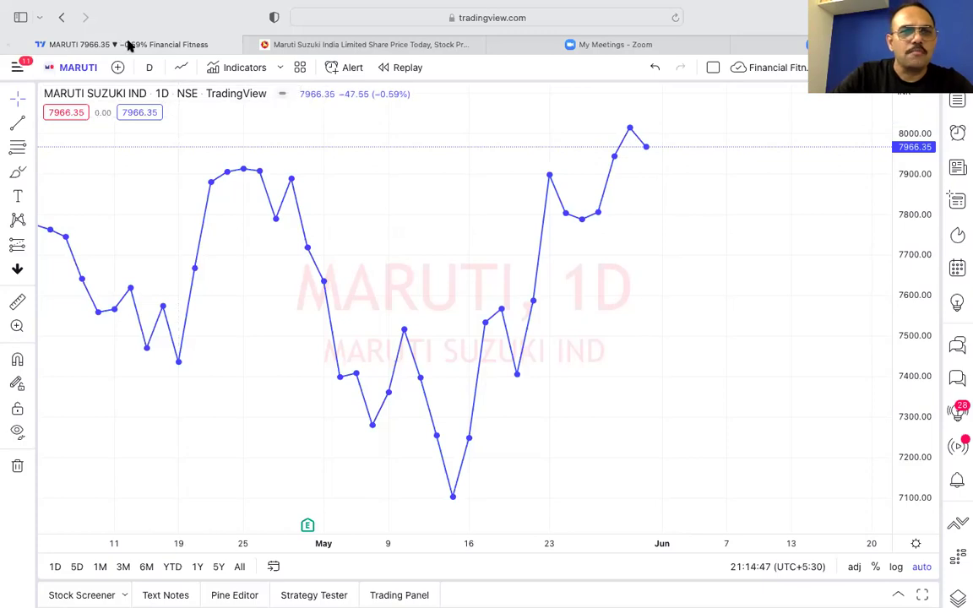
pyautogui.click(149, 69)
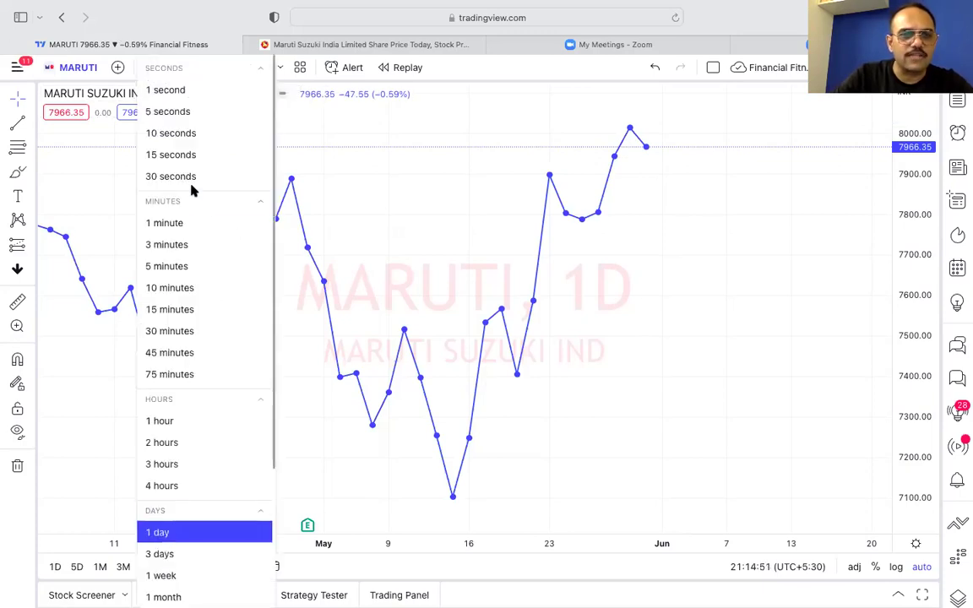
pyautogui.click(359, 169)
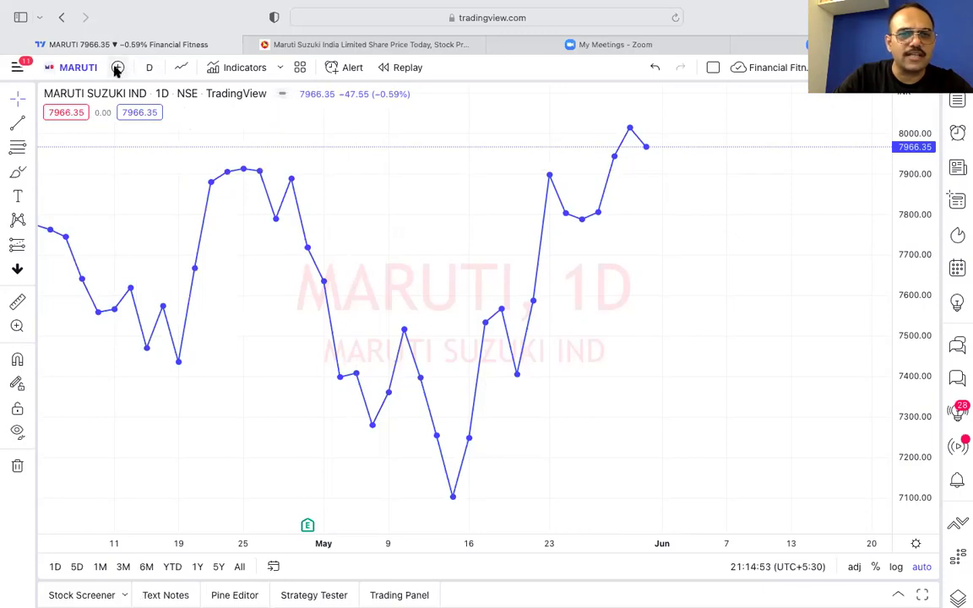
pyautogui.click(149, 70)
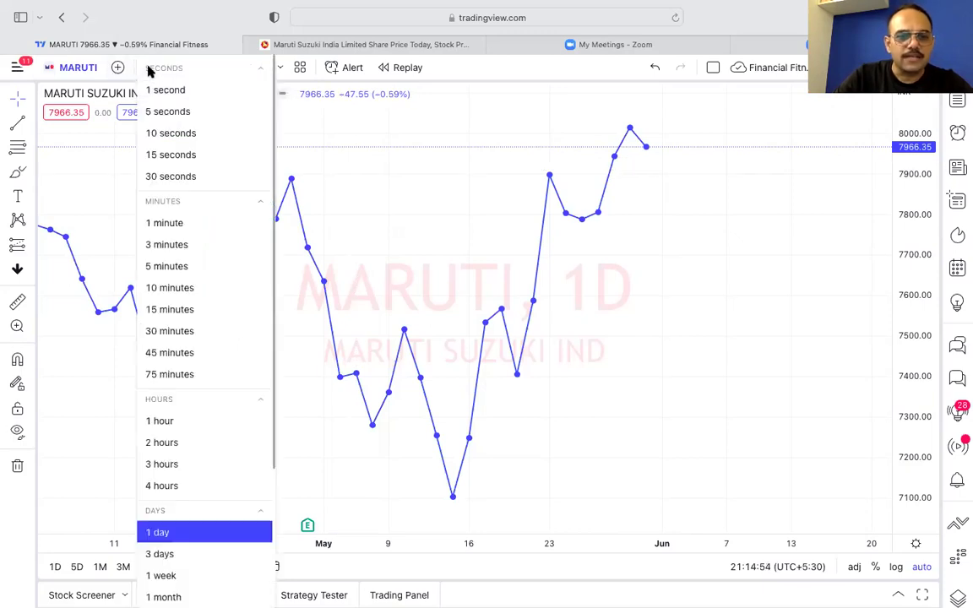
pyautogui.click(161, 533)
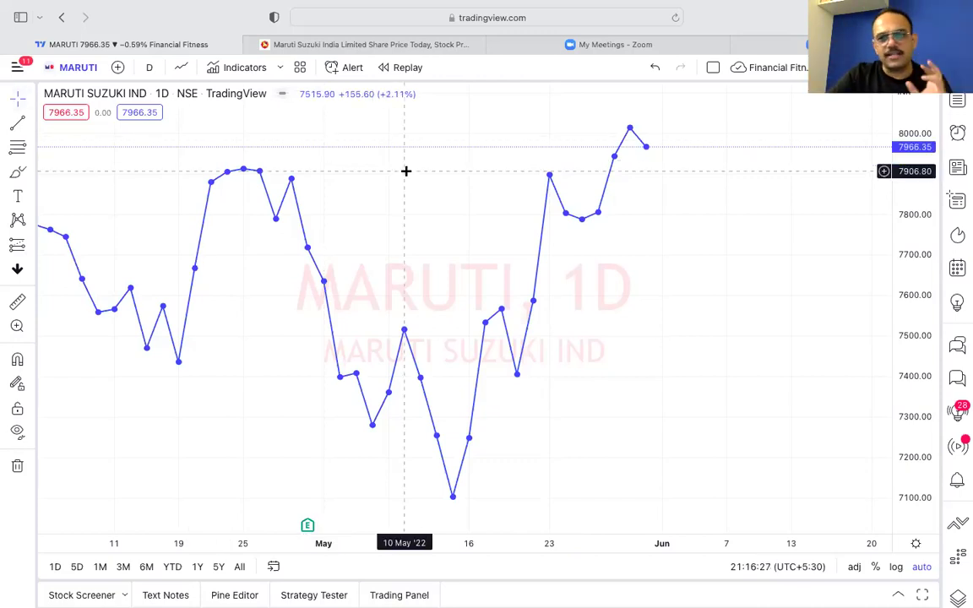
# Search the symbols for RELIANCE and load the RELIANCE INDS stock from NSE on the chart
pyautogui.click(79, 69)
pyautogui.write('RELIANCE')
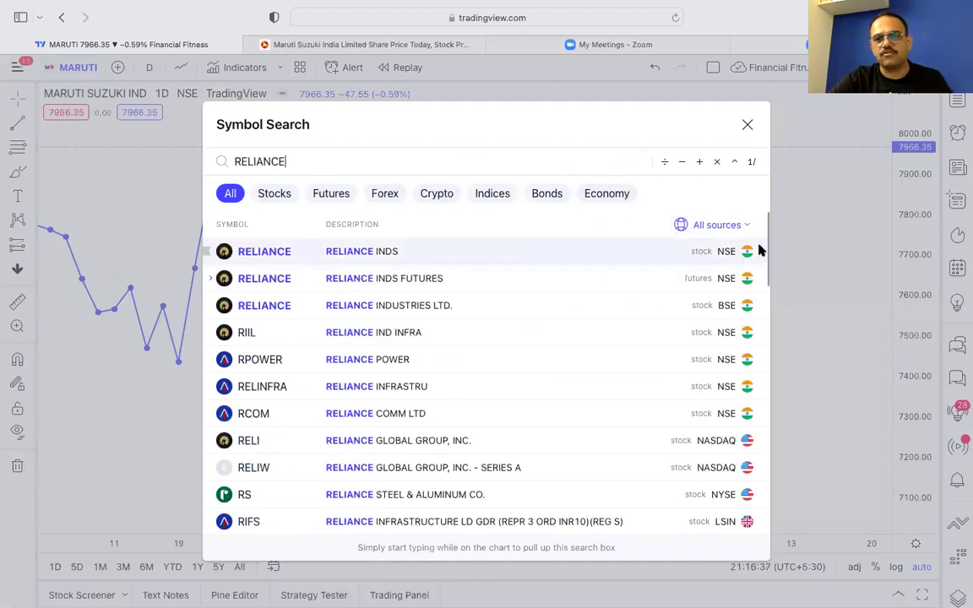
pyautogui.click(378, 253)
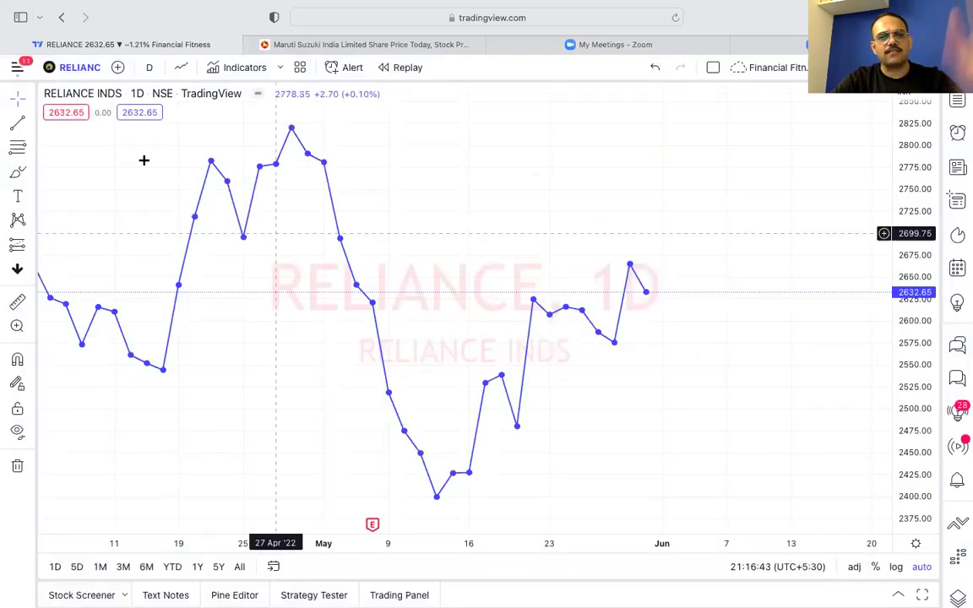
# Search the symbols for TCS and load the TATA CONSULTANCY S stock from NSE on the chart
pyautogui.click(83, 70)
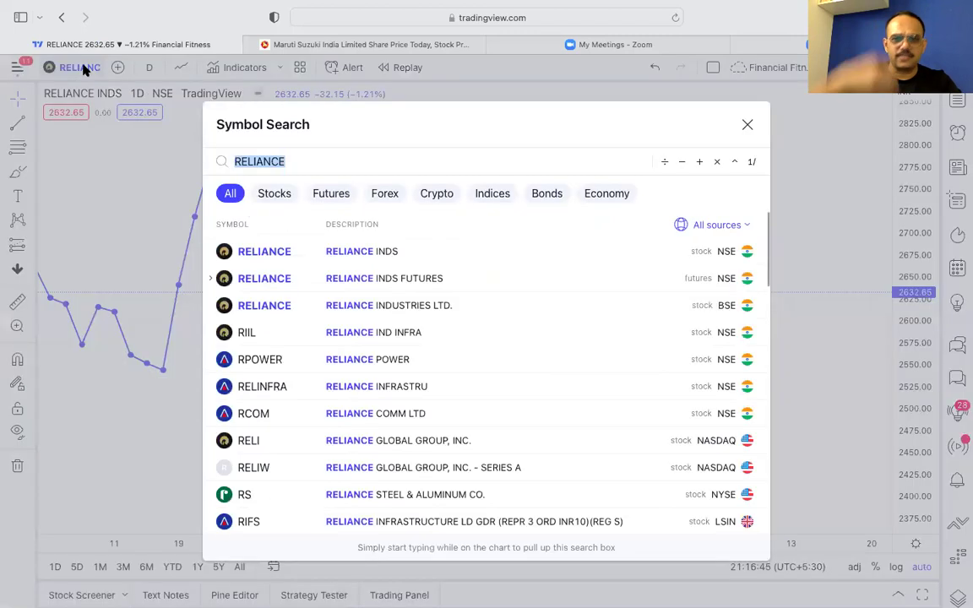
pyautogui.write('TCS')
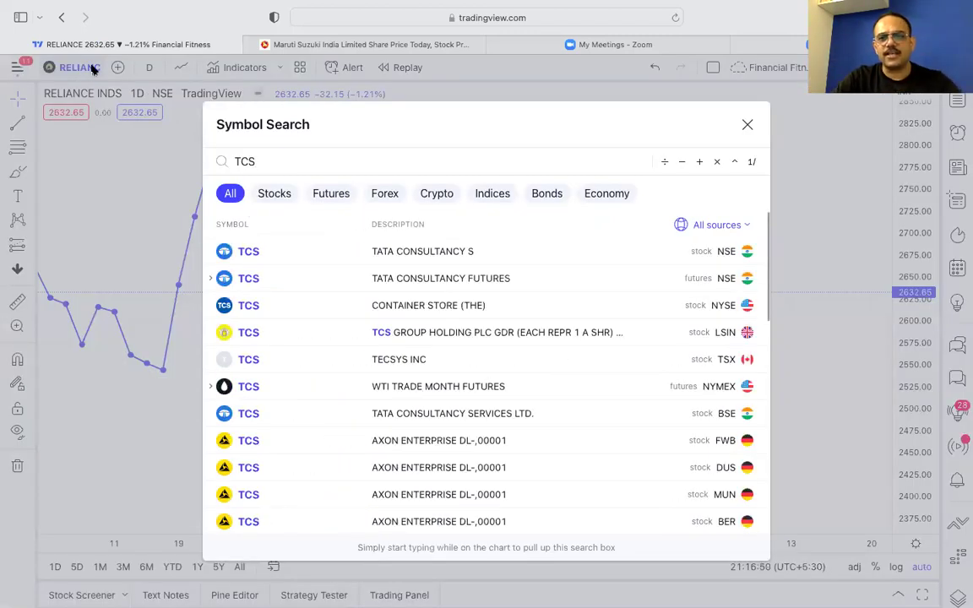
pyautogui.click(438, 252)
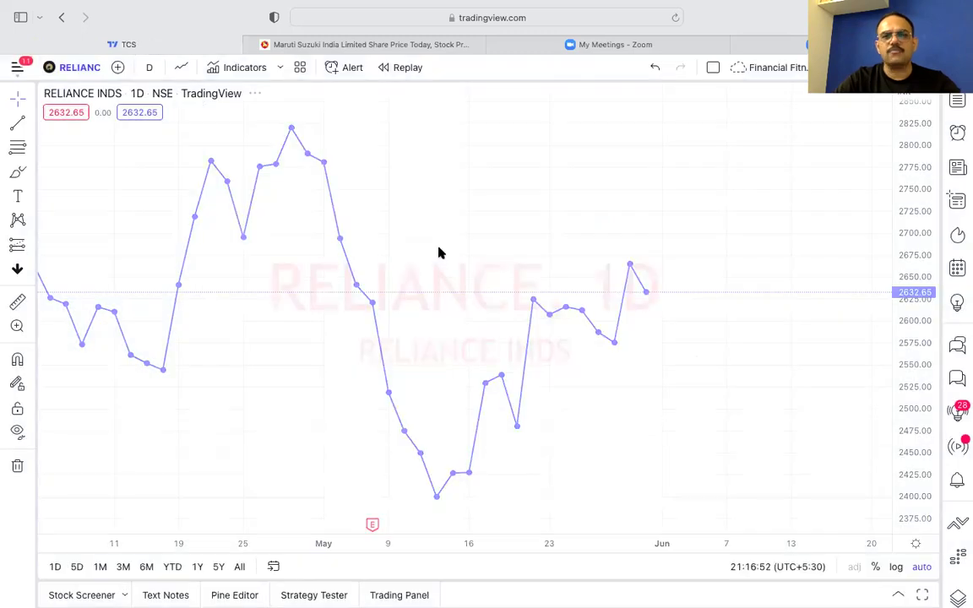
# Search the symbols for MARUTI and load the MARUTI SUZUKI IND stock from NSE on the chart
pyautogui.click(70, 68)
pyautogui.write('M')
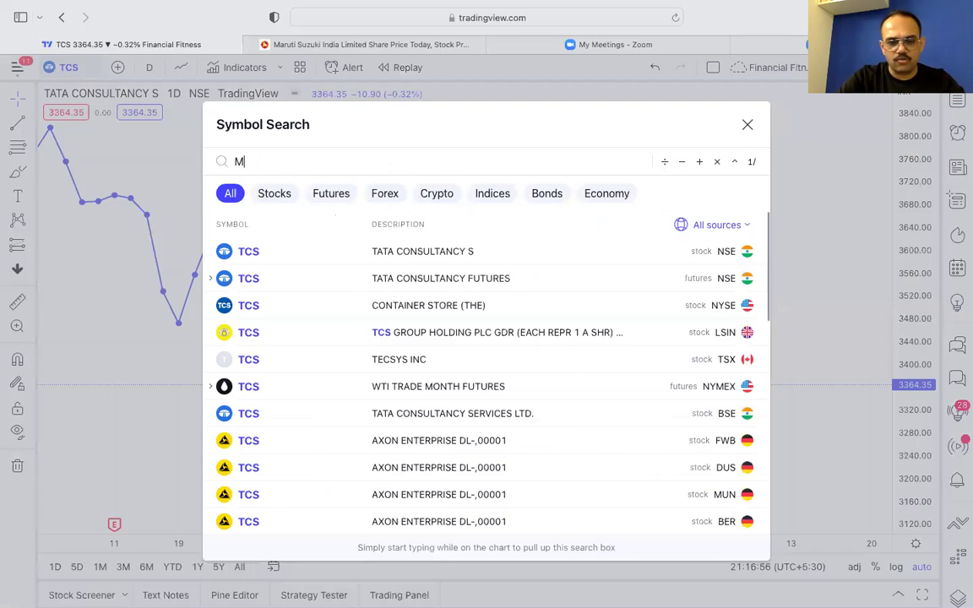
pyautogui.write('ARURT')
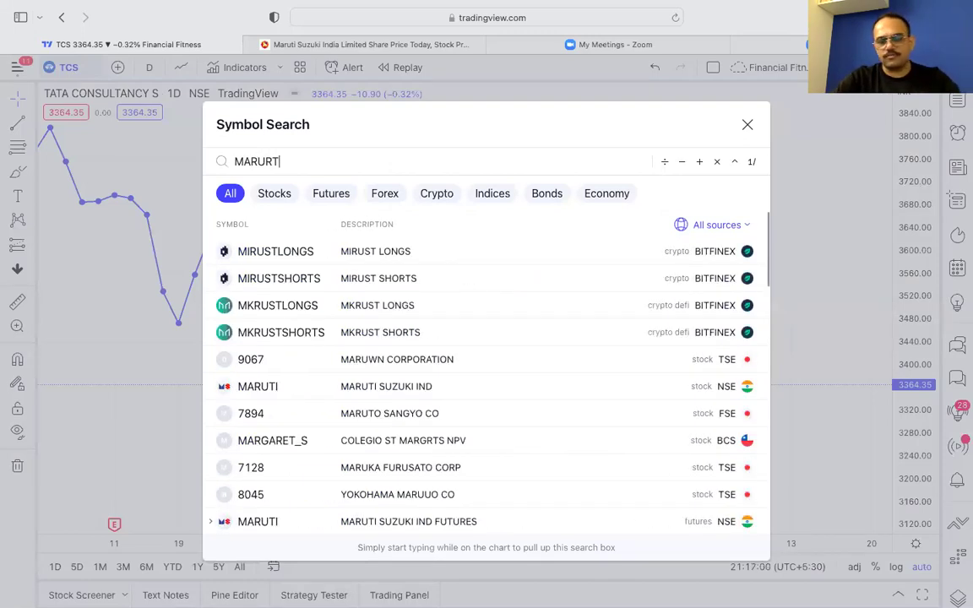
pyautogui.press('BackSpace')
pyautogui.press('BackSpace')
pyautogui.write('TI')
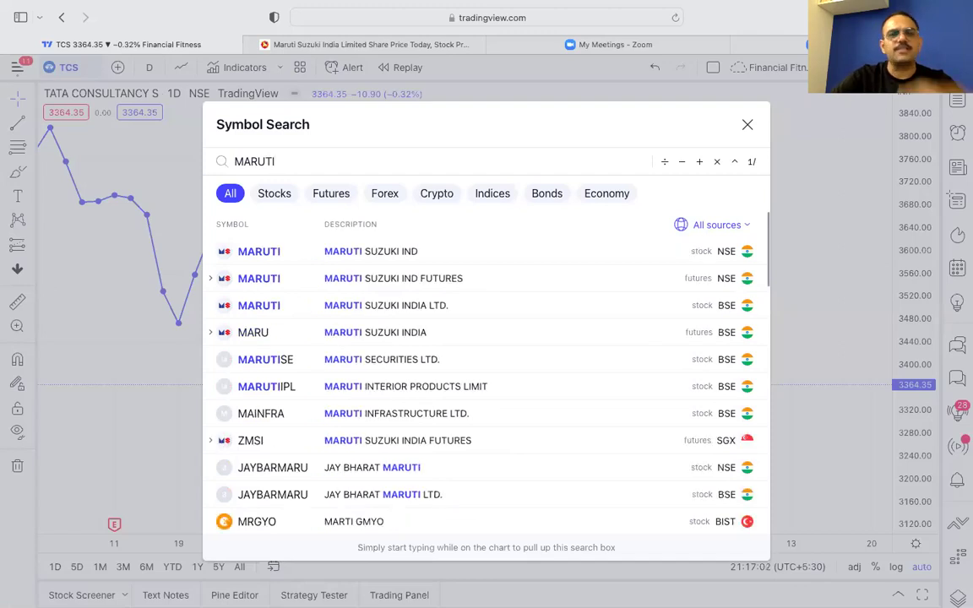
pyautogui.press('Down')
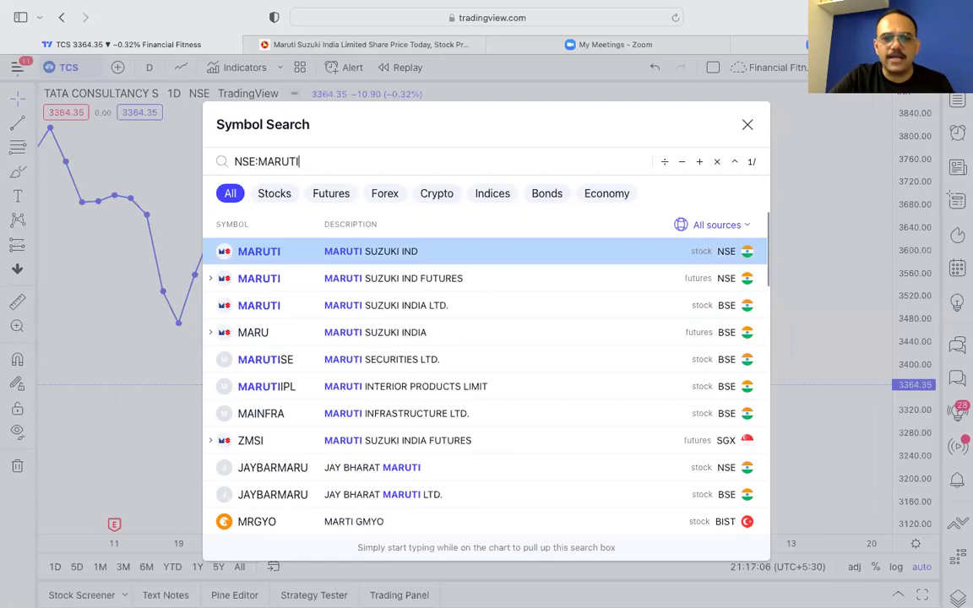
pyautogui.press('Return')
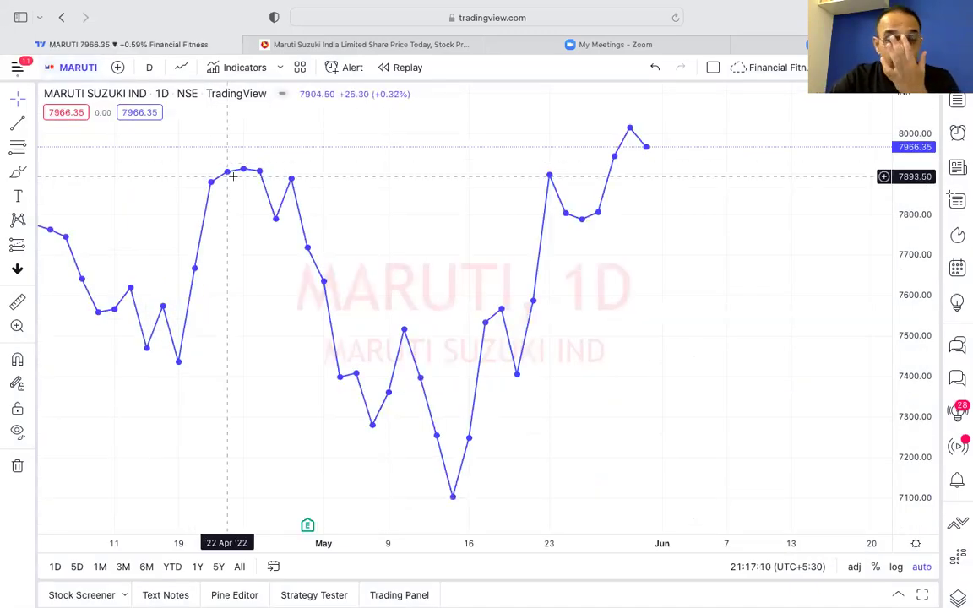
# Look through the second, minute, hour and day intervals for the Maruti chart and pick 1 day
pyautogui.click(150, 71)
pyautogui.scroll(-3, 204, 535)
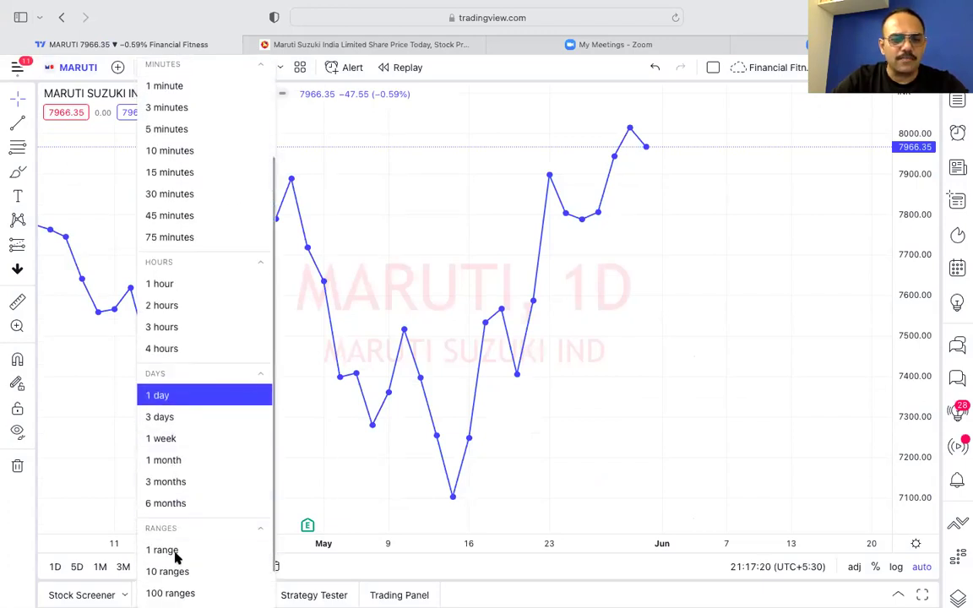
pyautogui.scroll(-1, 178, 554)
pyautogui.scroll(5, 178, 558)
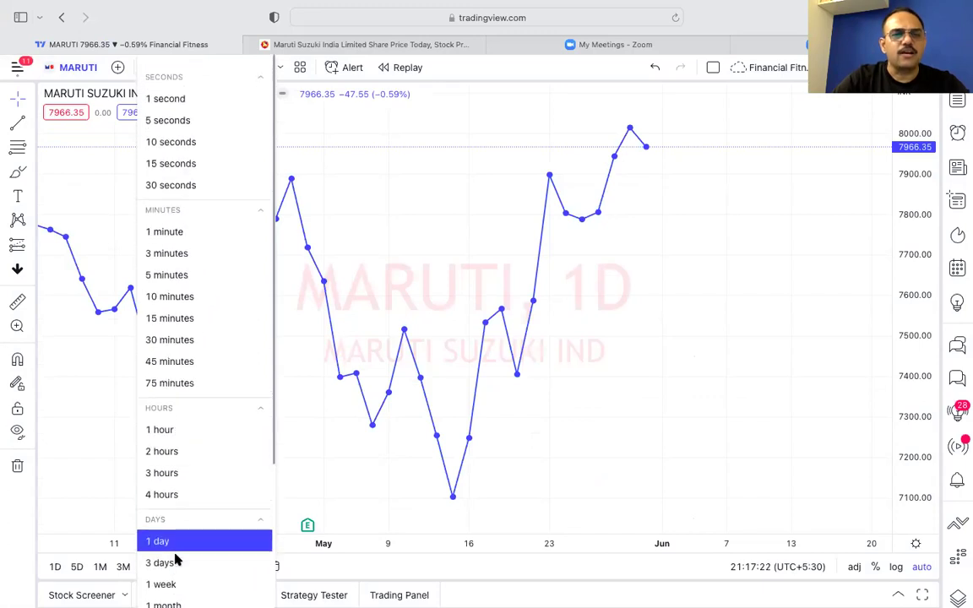
pyautogui.scroll(-3, 182, 313)
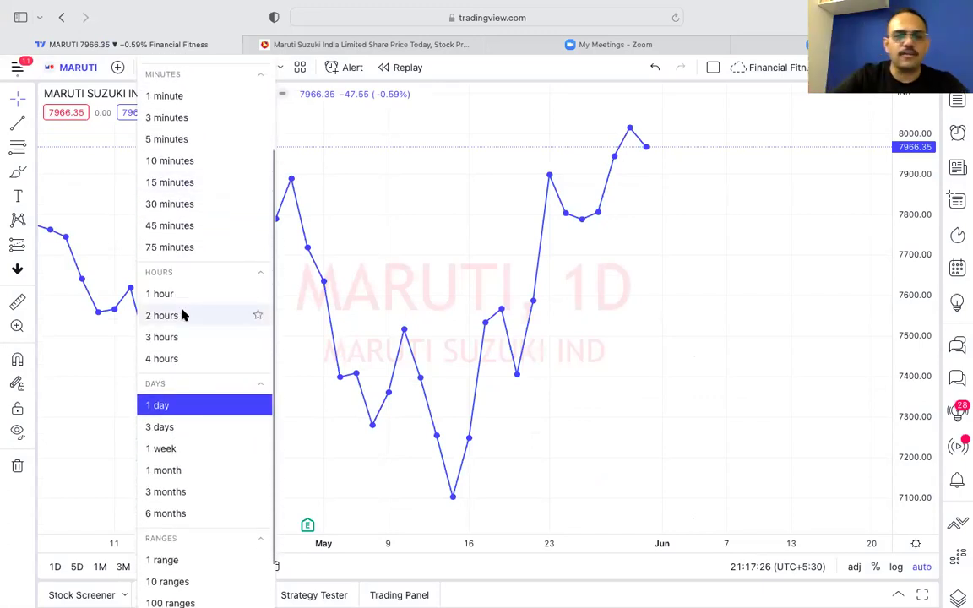
pyautogui.click(183, 408)
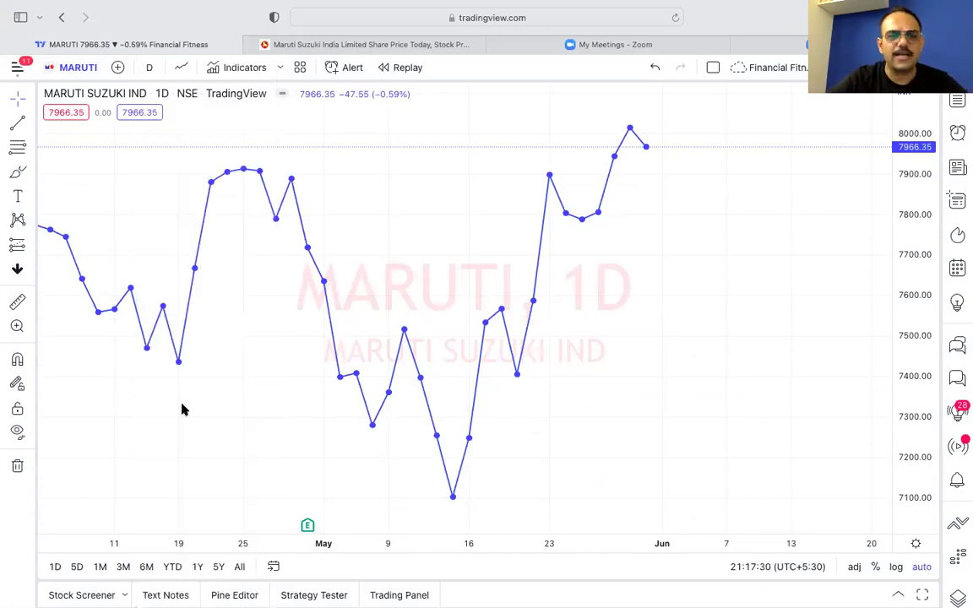
# Select the Line chart type for Maruti and review the symbol and appearance options in the chart settings
pyautogui.click(180, 67)
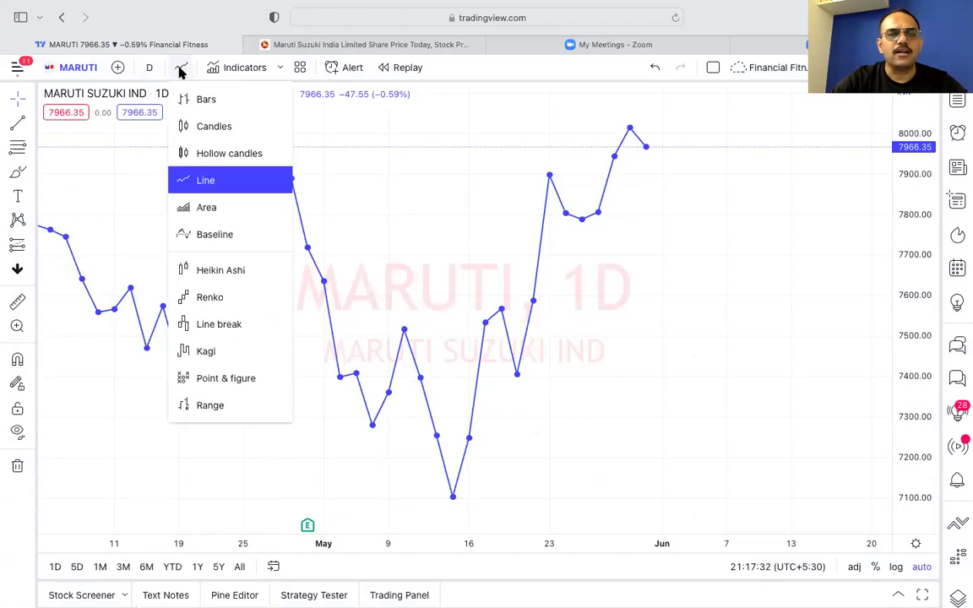
pyautogui.click(204, 186)
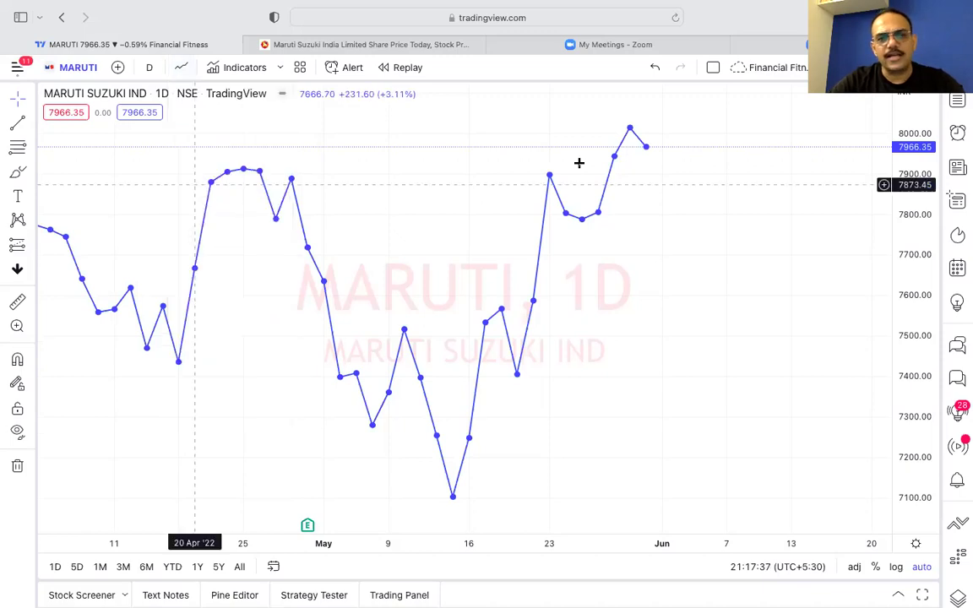
pyautogui.rightClick(455, 178)
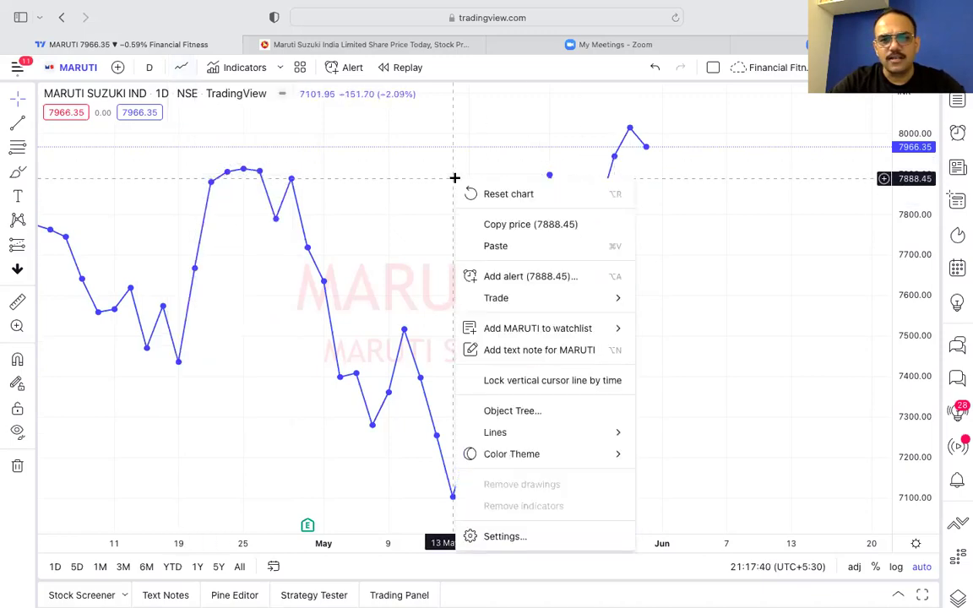
pyautogui.click(533, 535)
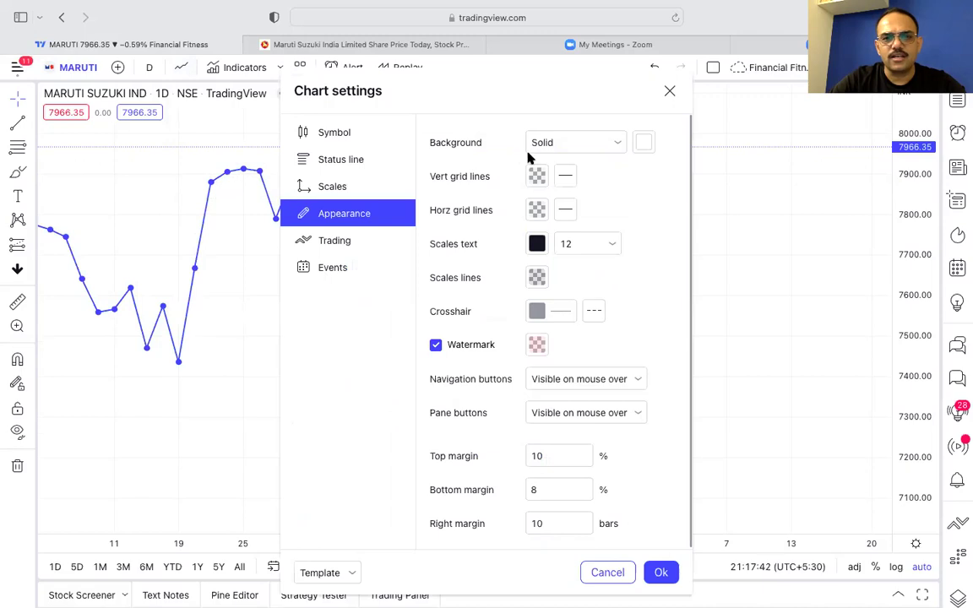
pyautogui.click(336, 135)
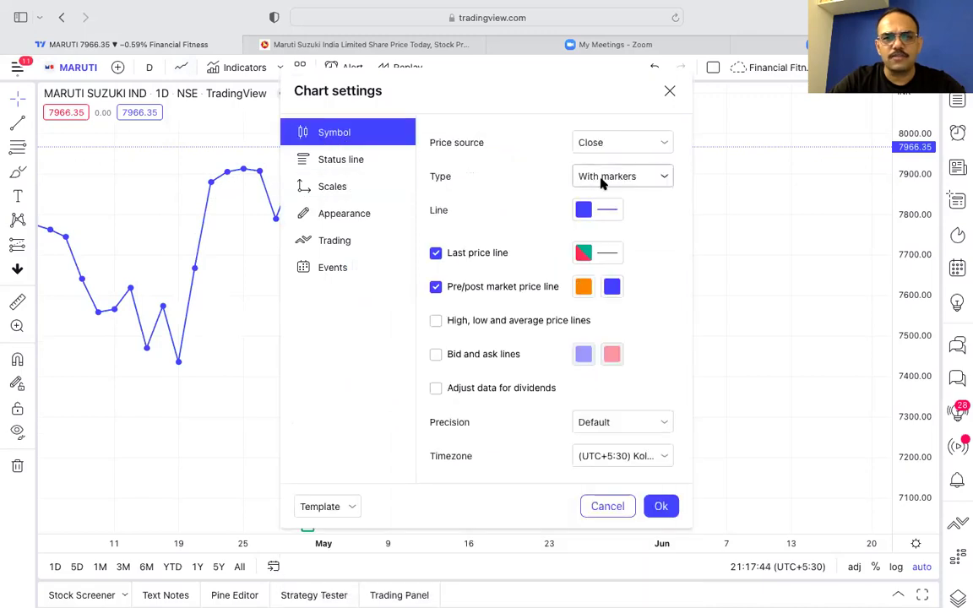
pyautogui.click(321, 214)
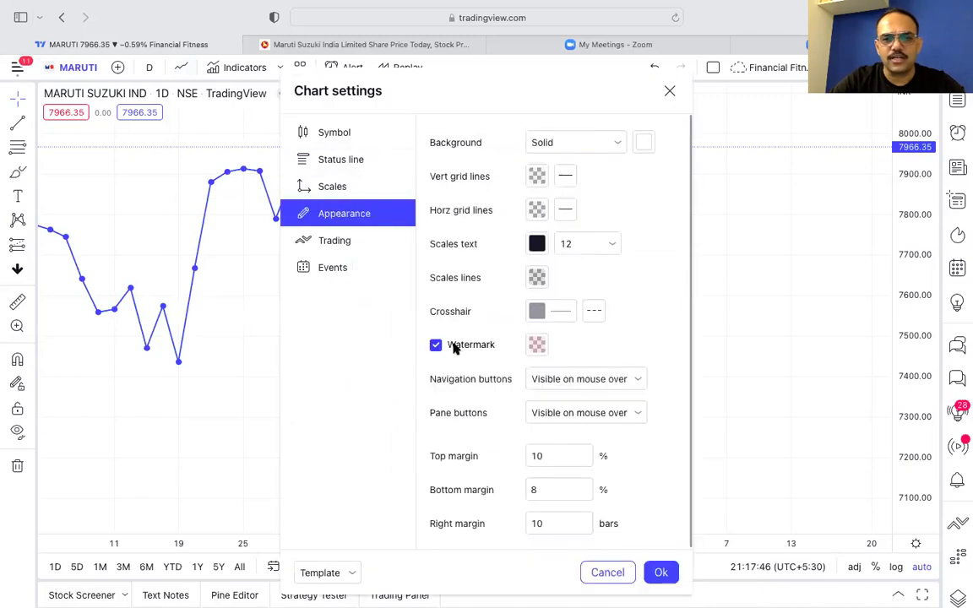
pyautogui.click(661, 573)
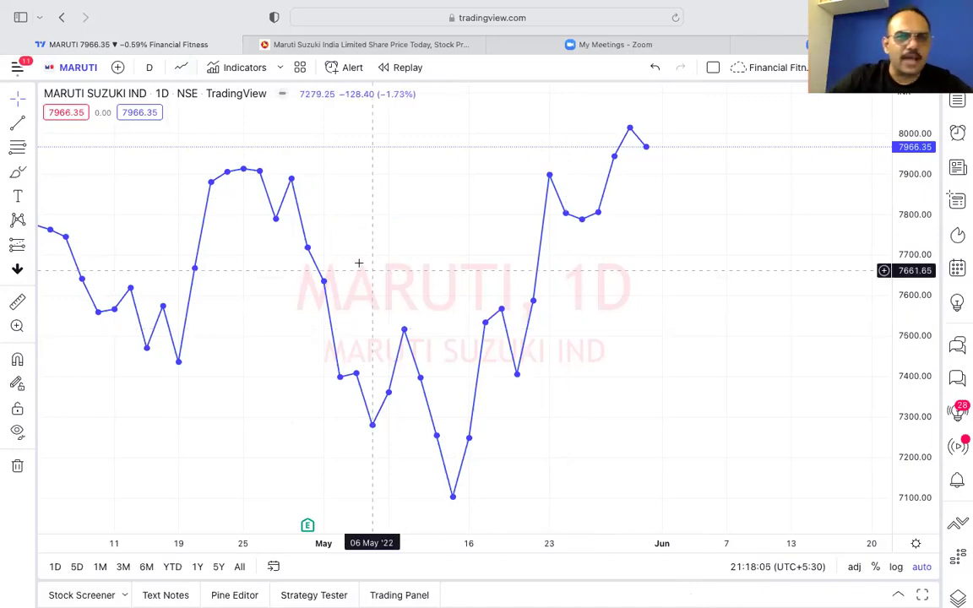
# Set the Maruti chart type to Candles
pyautogui.click(181, 69)
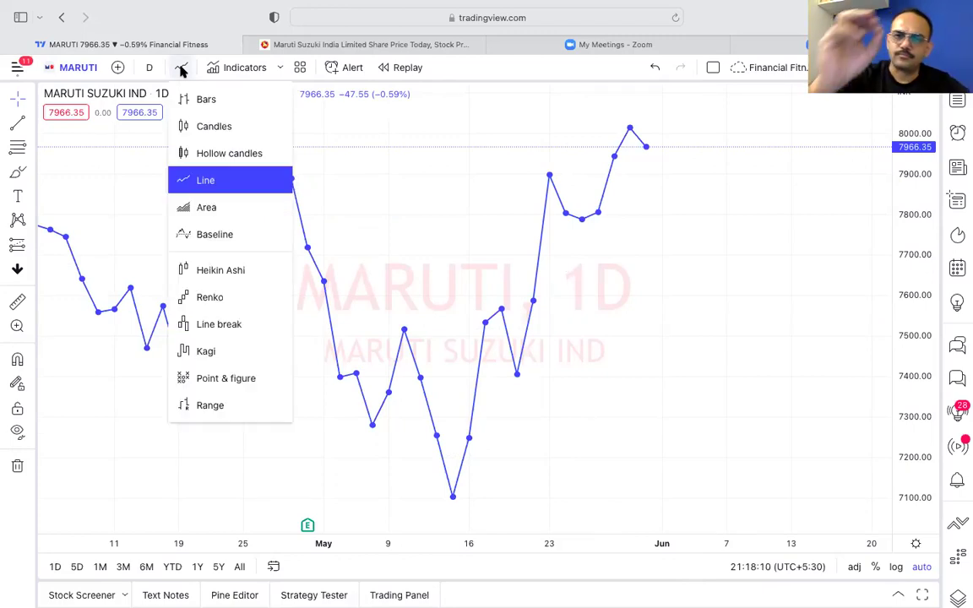
pyautogui.click(208, 127)
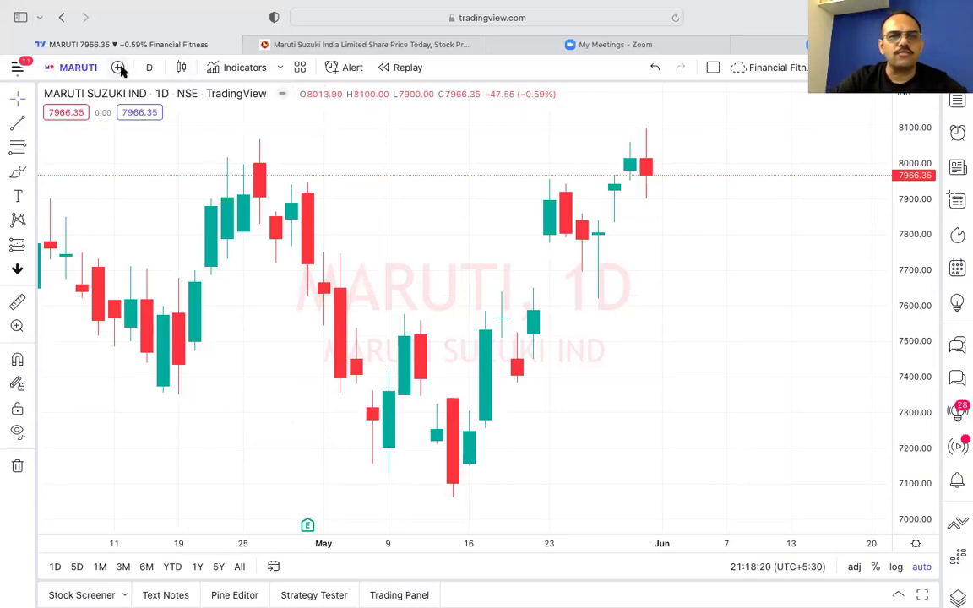
pyautogui.click(181, 69)
pyautogui.click(192, 126)
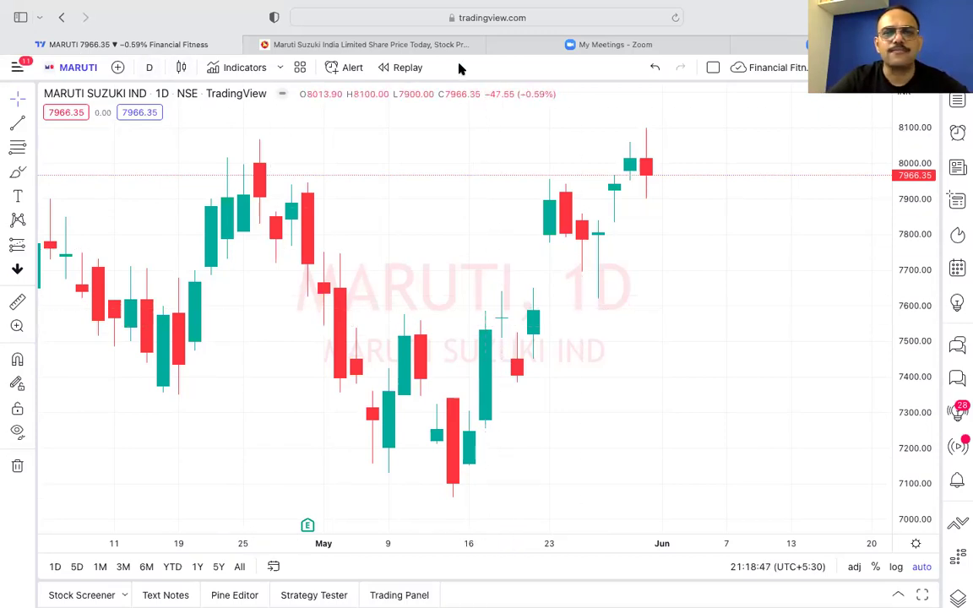
# Examine Maruti's daily open, high, low and close prices on the NSE page and return to the TradingView chart
pyautogui.moveTo(462, 48)
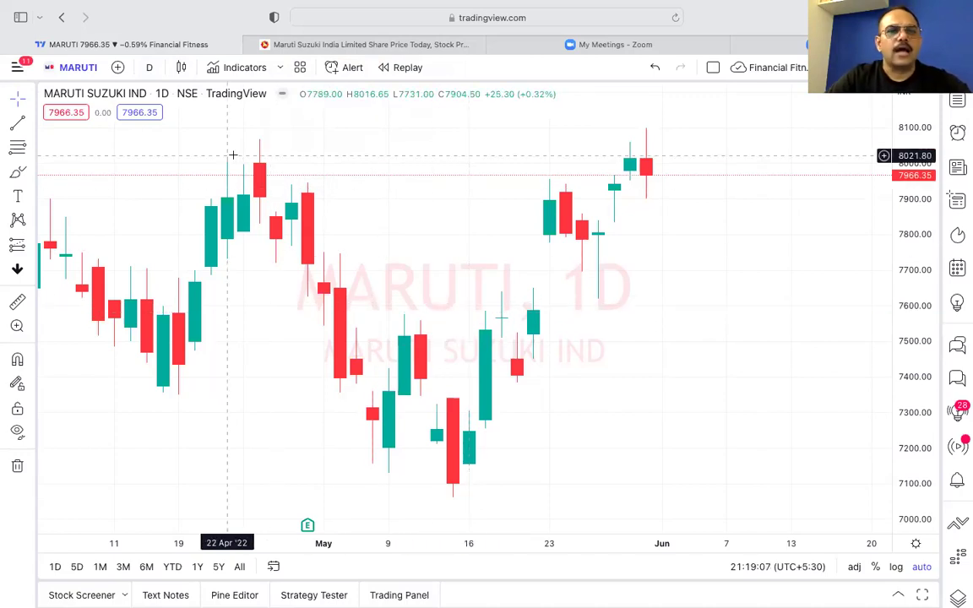
pyautogui.click(450, 44)
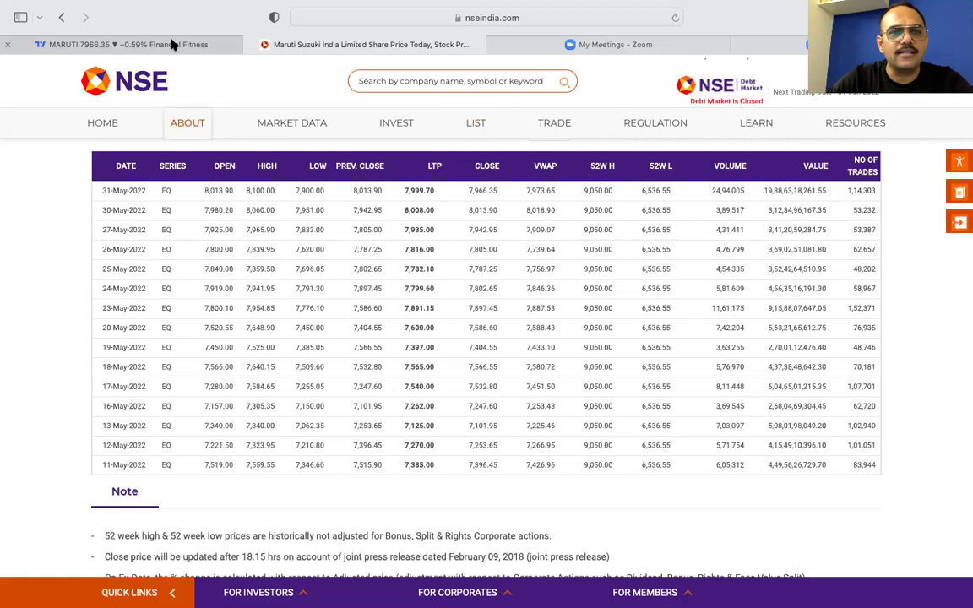
pyautogui.click(126, 44)
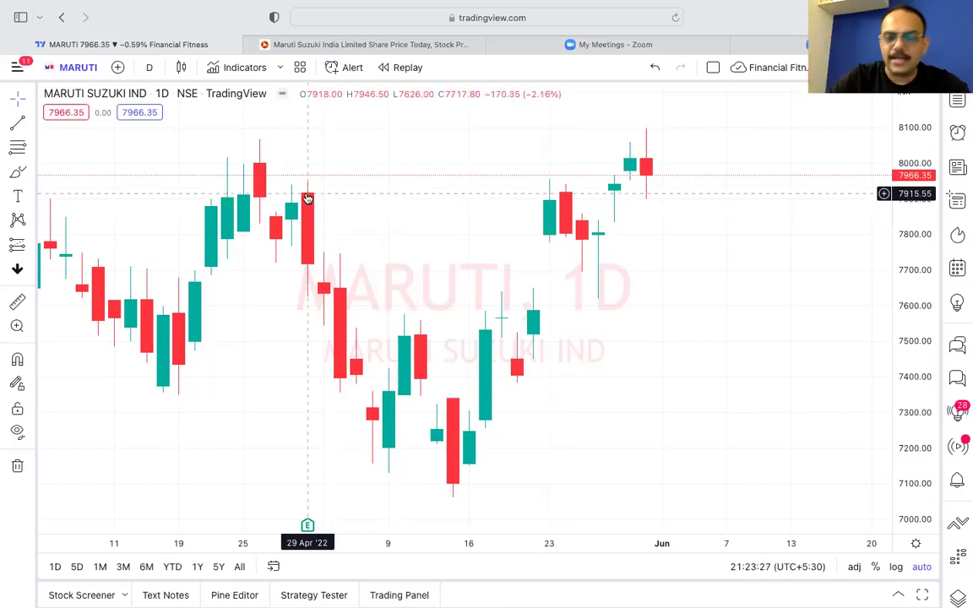
# Search the indicators for "moving" and add the Moving Average indicator to the Maruti chart six times
pyautogui.click(245, 70)
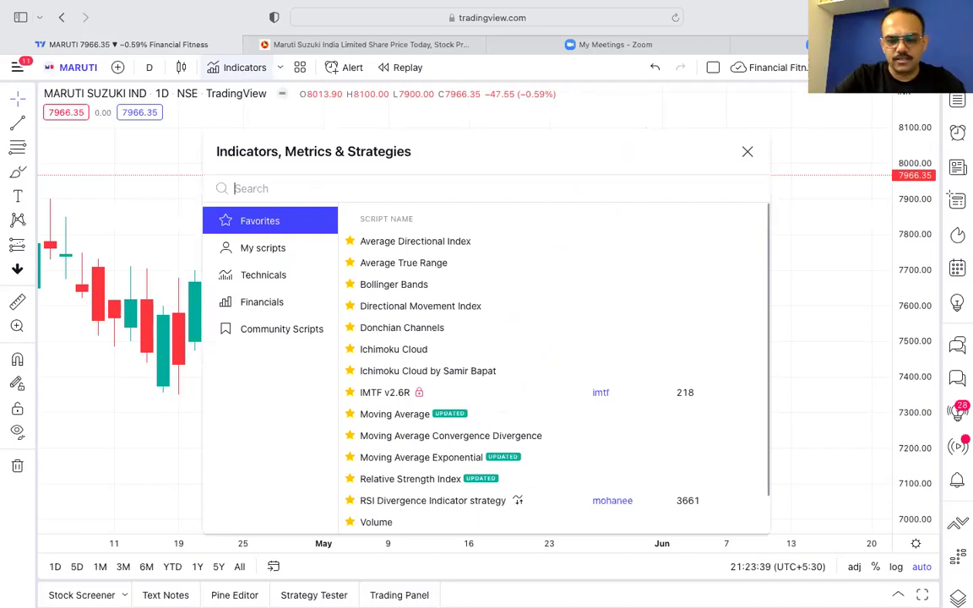
pyautogui.write('moving')
pyautogui.press('BackSpace')
pyautogui.press('BackSpace')
pyautogui.press('BackSpace')
pyautogui.press('BackSpace')
pyautogui.press('BackSpace')
pyautogui.press('BackSpace')
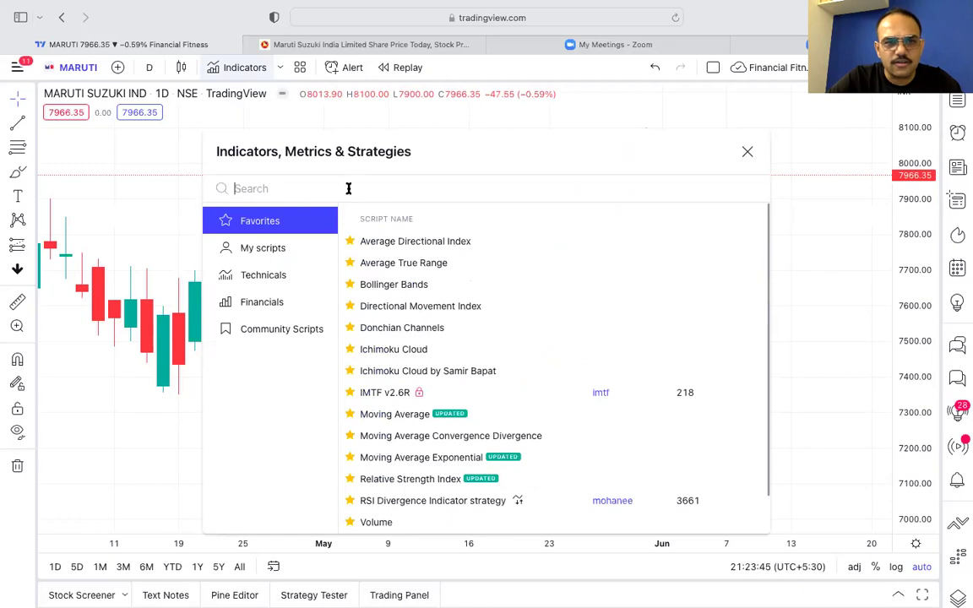
pyautogui.write('mov')
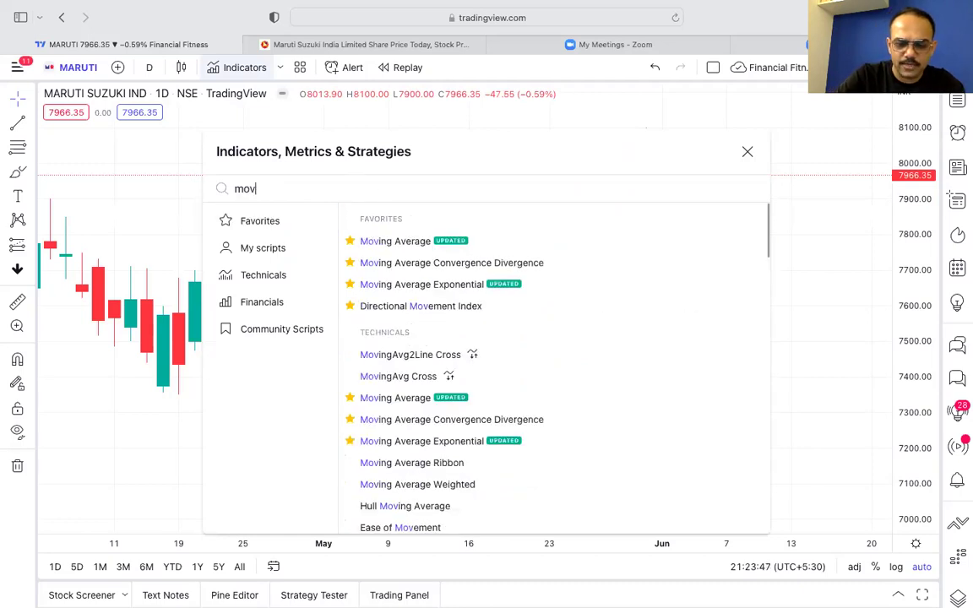
pyautogui.write('ing')
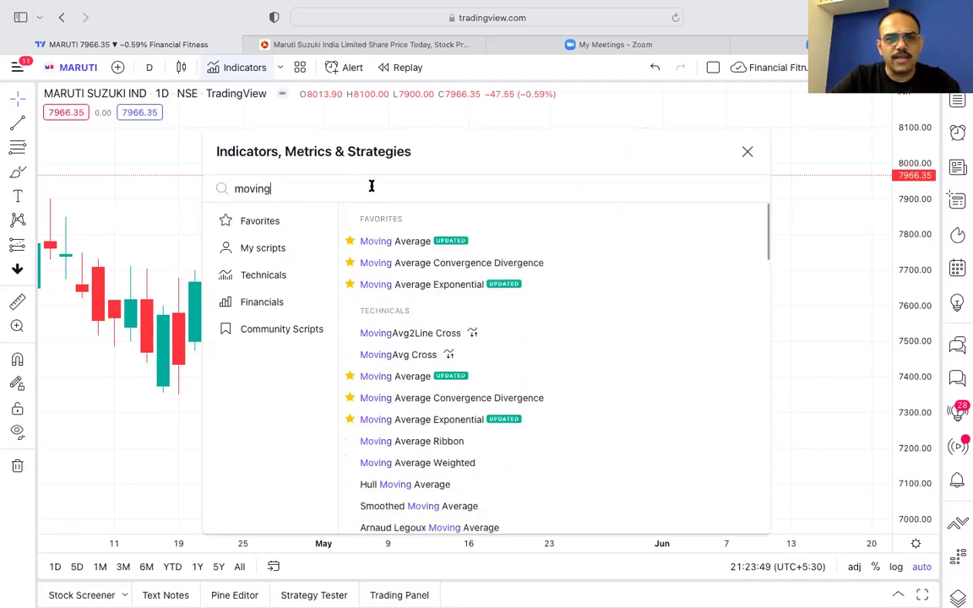
pyautogui.click(416, 244)
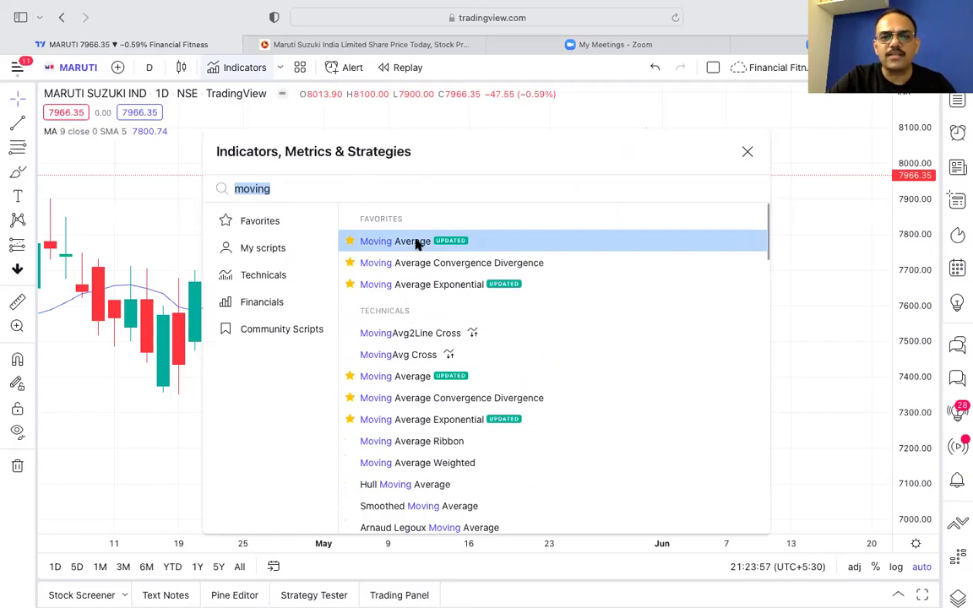
pyautogui.click(416, 243)
pyautogui.click(406, 243)
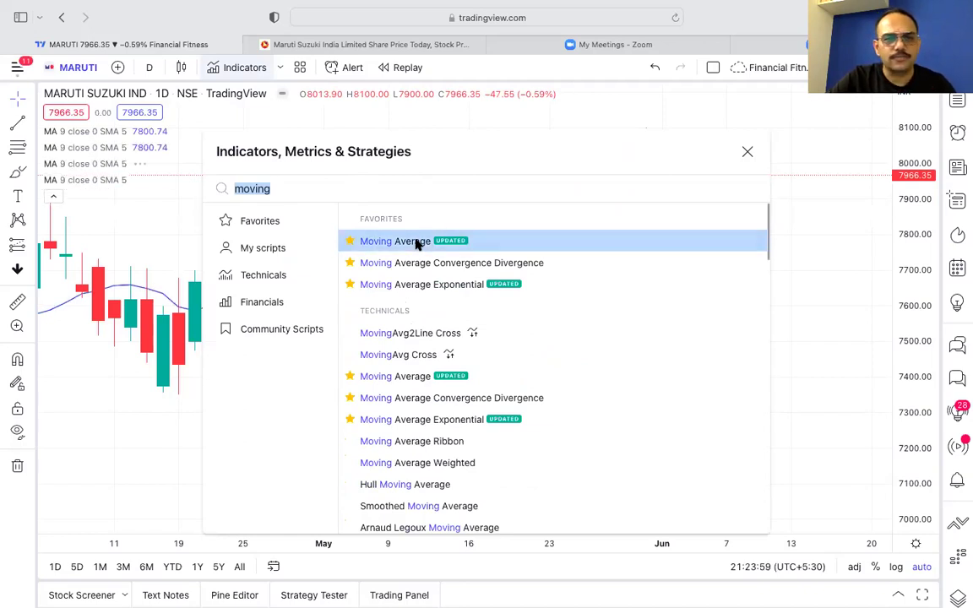
pyautogui.click(413, 243)
pyautogui.click(414, 243)
pyautogui.click(414, 243)
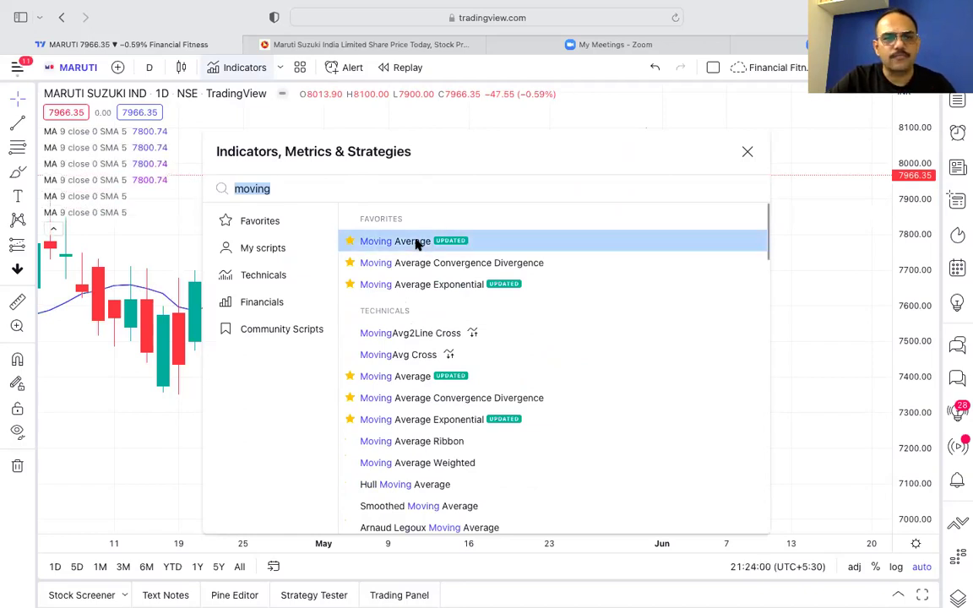
pyautogui.click(748, 154)
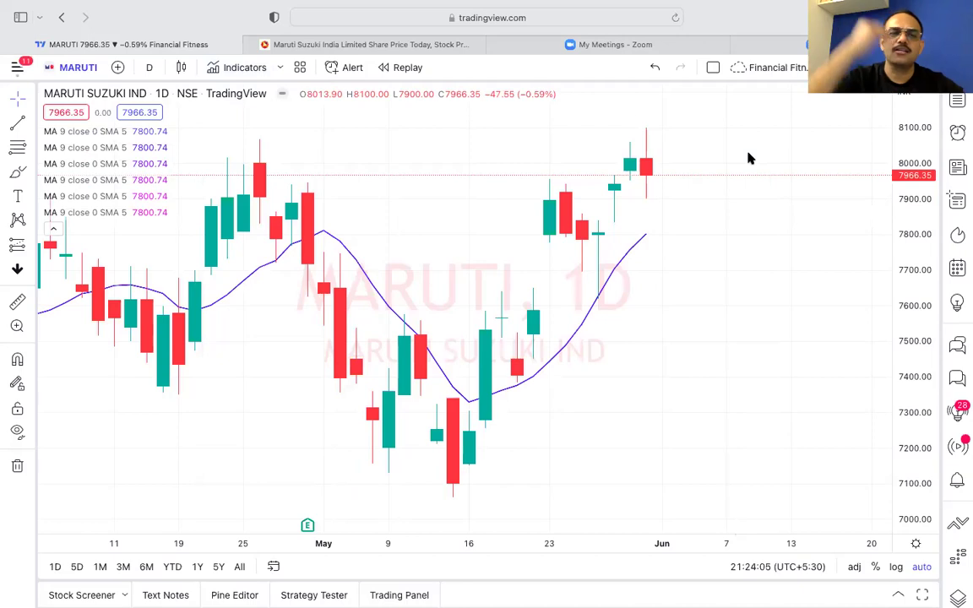
# Look up the available "moving" indicators again without adding another one to the chart
pyautogui.click(244, 67)
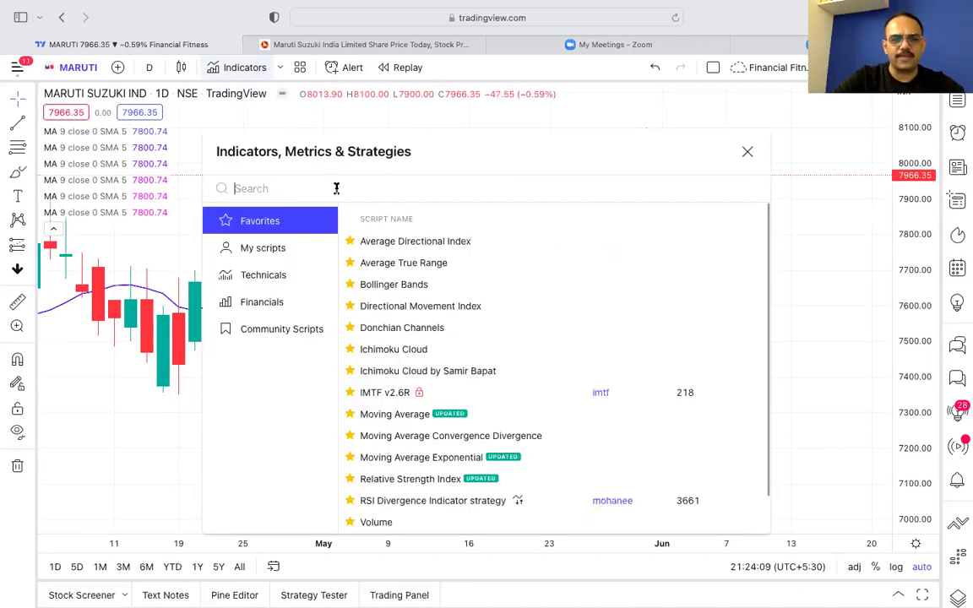
pyautogui.write('moving')
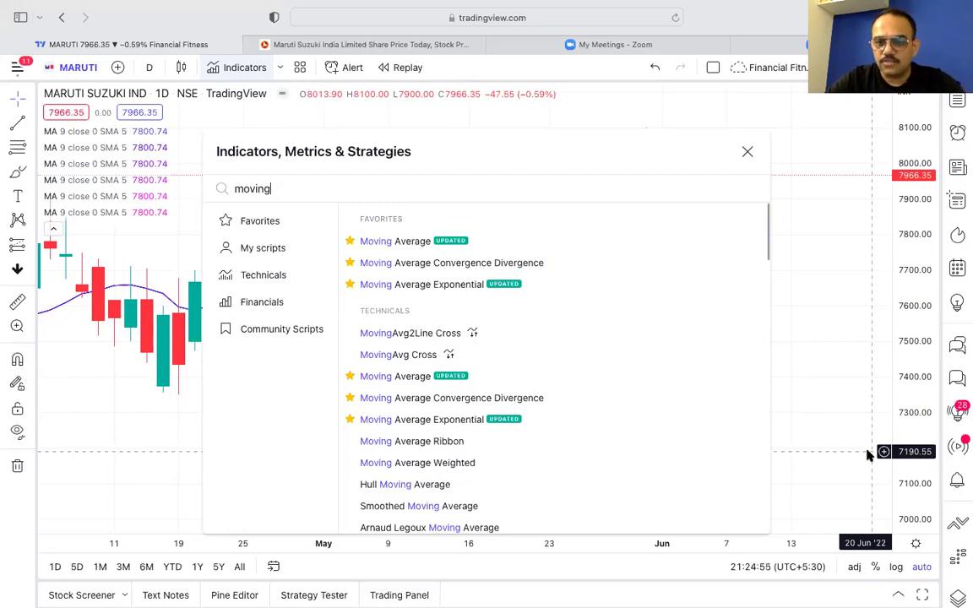
pyautogui.click(747, 153)
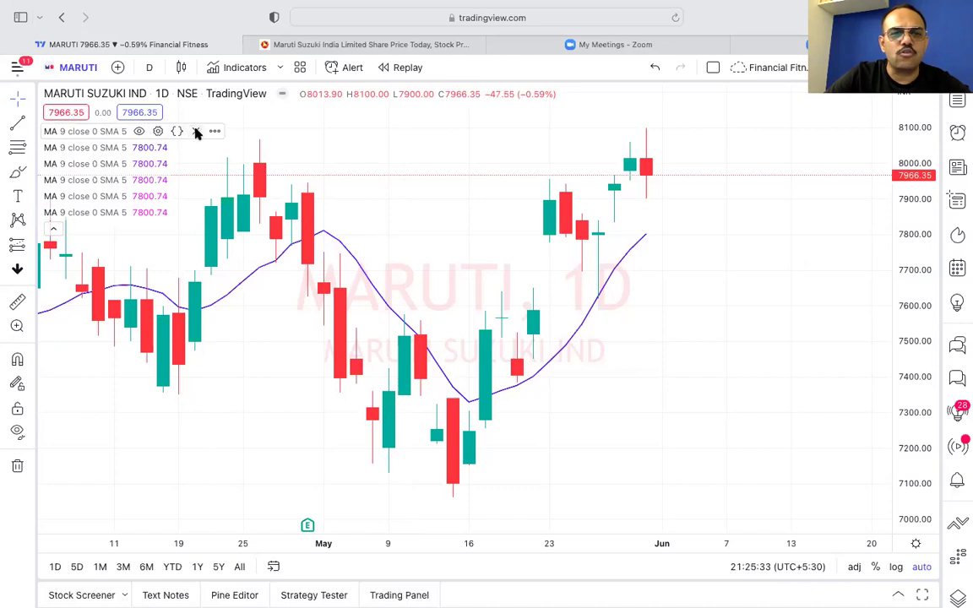
# Remove four of the six duplicate moving averages from the Maruti chart
pyautogui.click(196, 131)
pyautogui.click(196, 131)
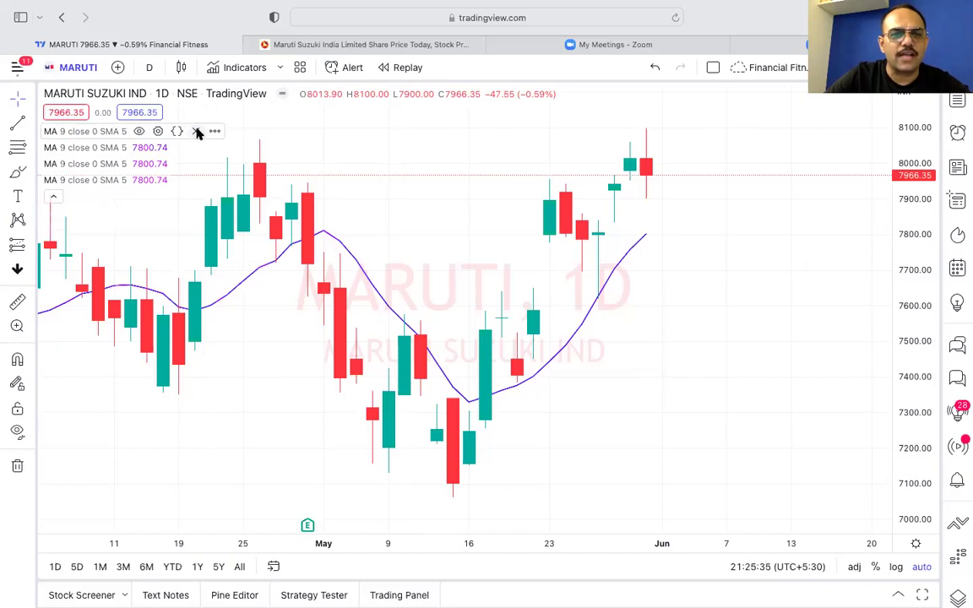
pyautogui.click(196, 131)
pyautogui.click(196, 131)
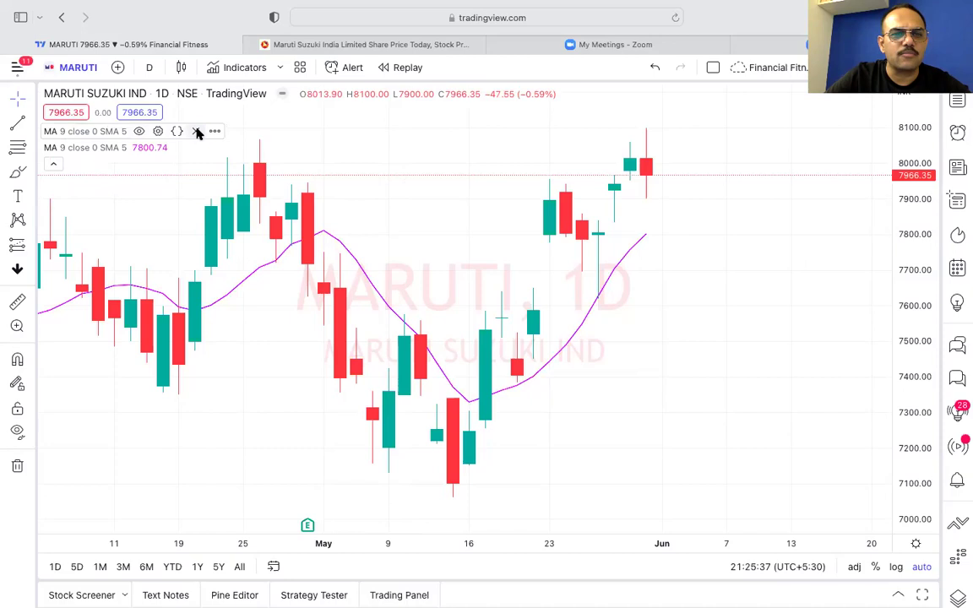
# Remove the remaining duplicate moving average from the Maruti chart, and hide and show the one that is left
pyautogui.click(196, 131)
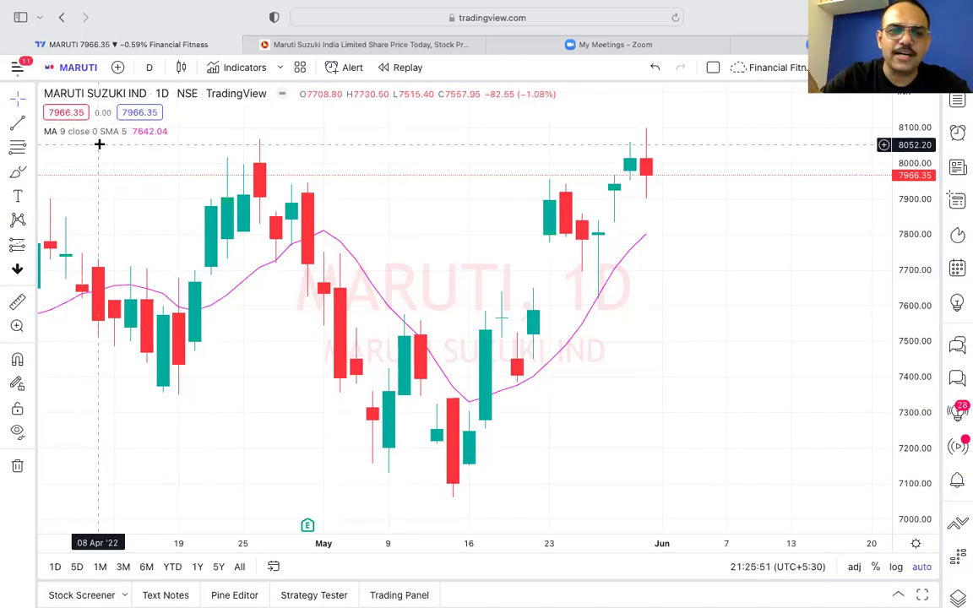
pyautogui.moveTo(172, 131)
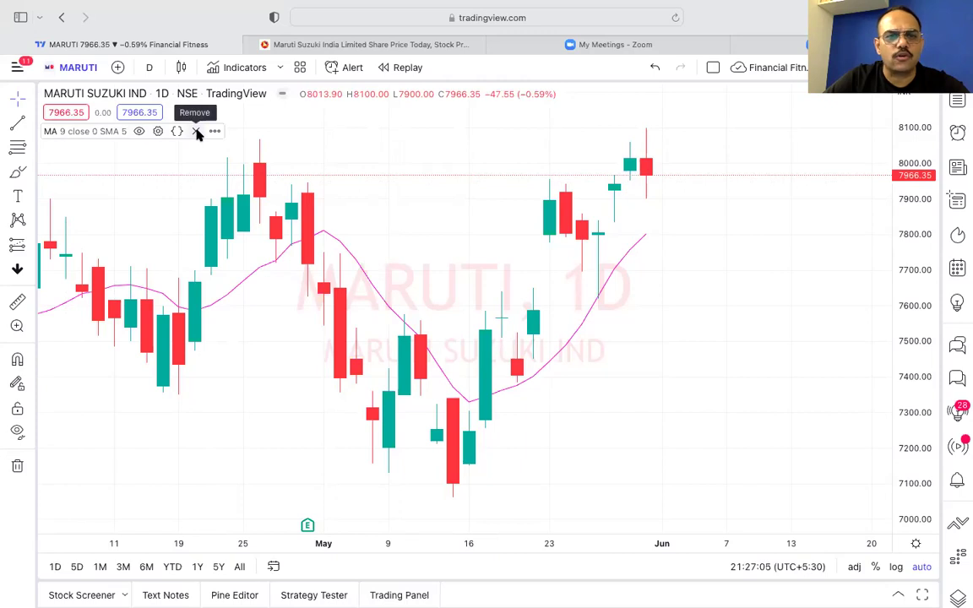
pyautogui.click(140, 132)
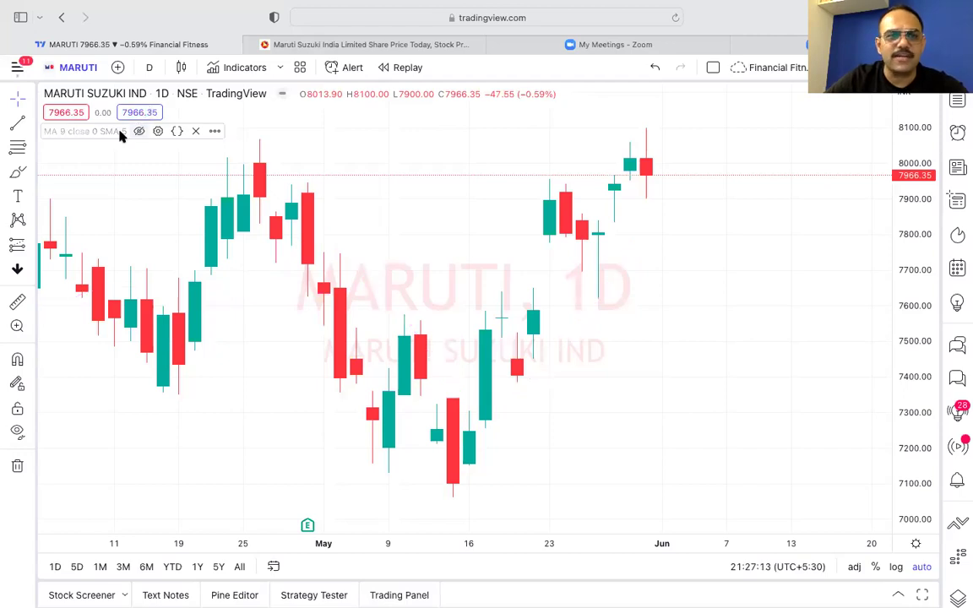
pyautogui.click(140, 132)
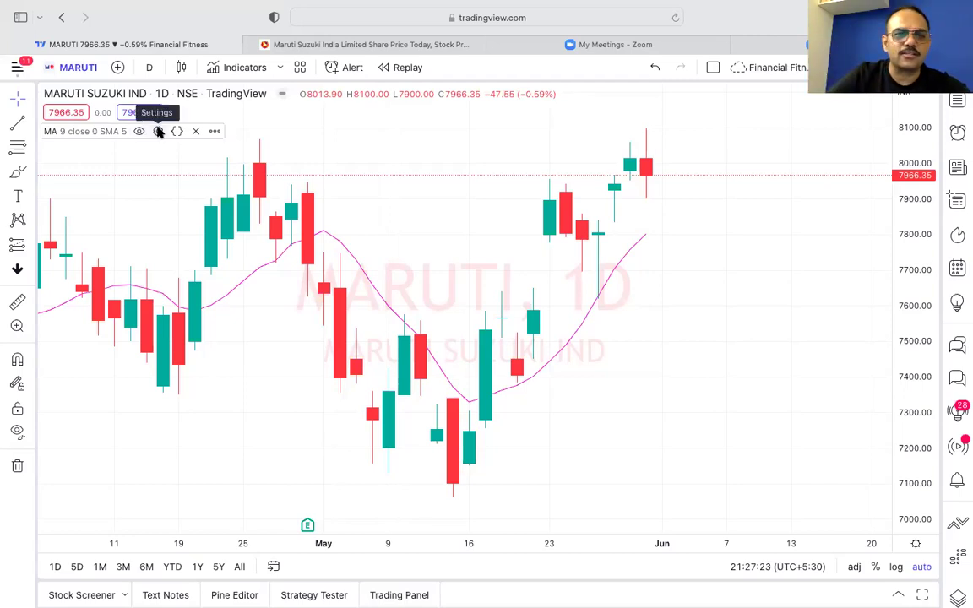
# Style the moving average line in black with the third thickness option, toggling its visibility off and on in the settings
pyautogui.click(158, 131)
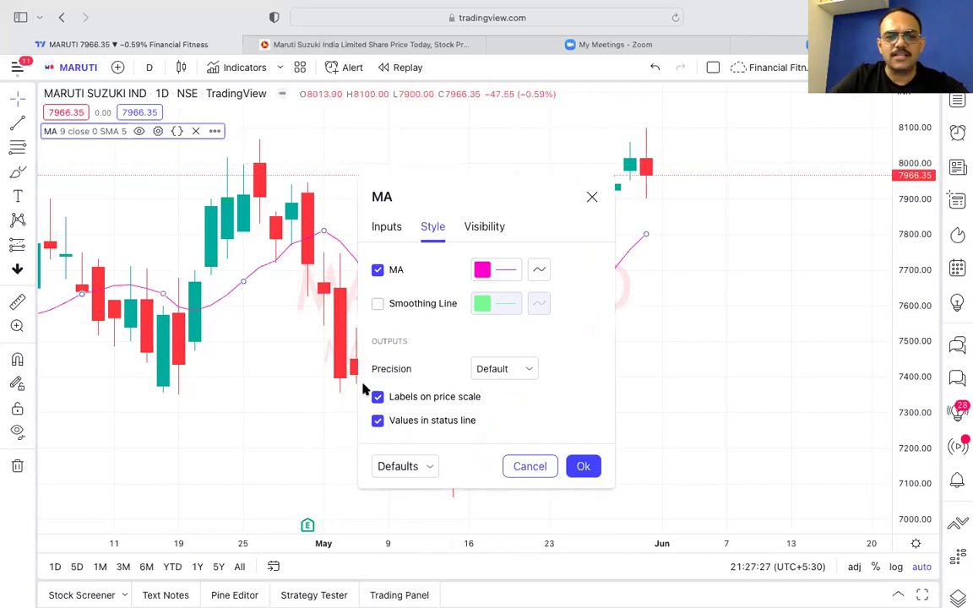
pyautogui.click(386, 228)
pyautogui.click(432, 228)
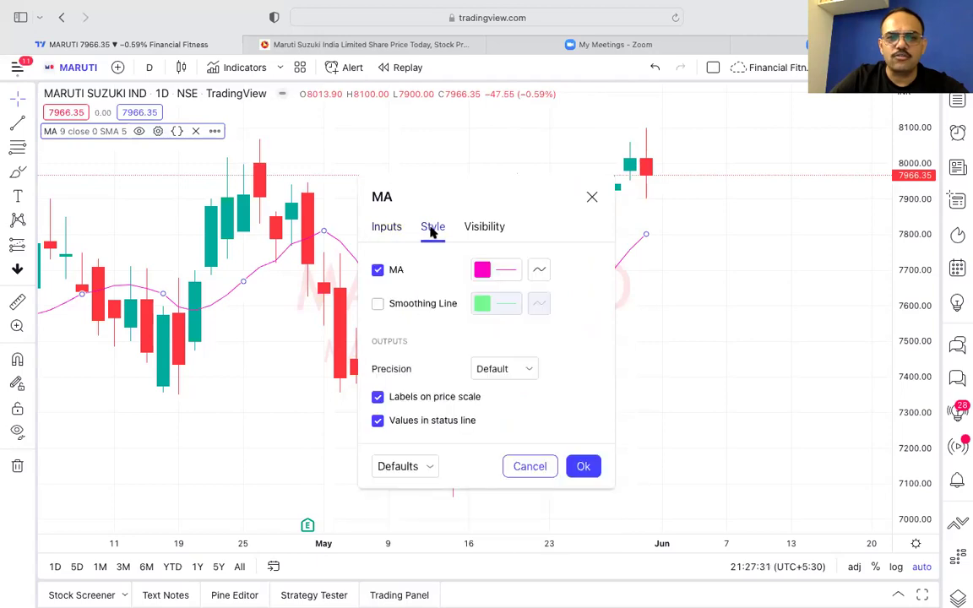
pyautogui.click(377, 271)
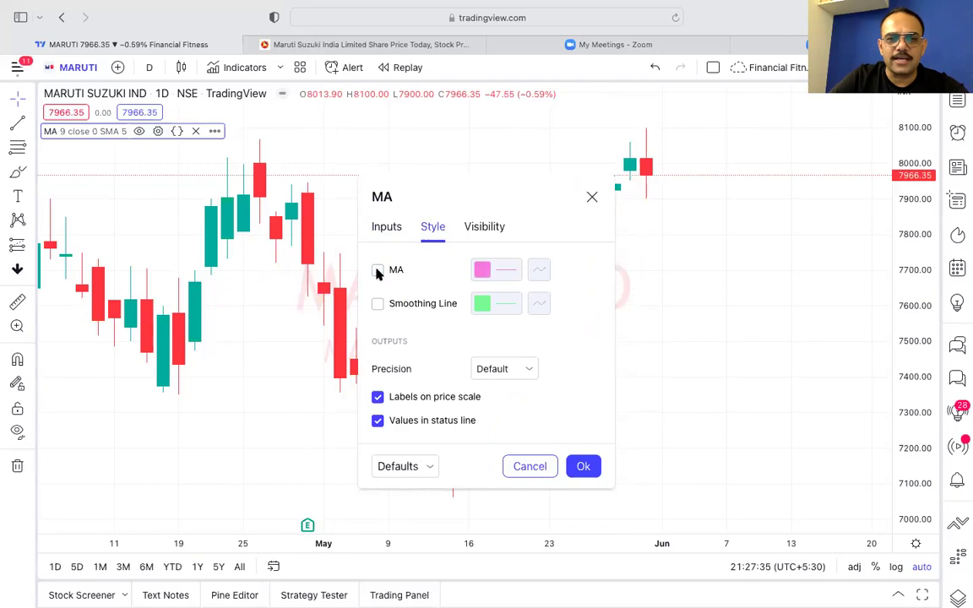
pyautogui.click(378, 270)
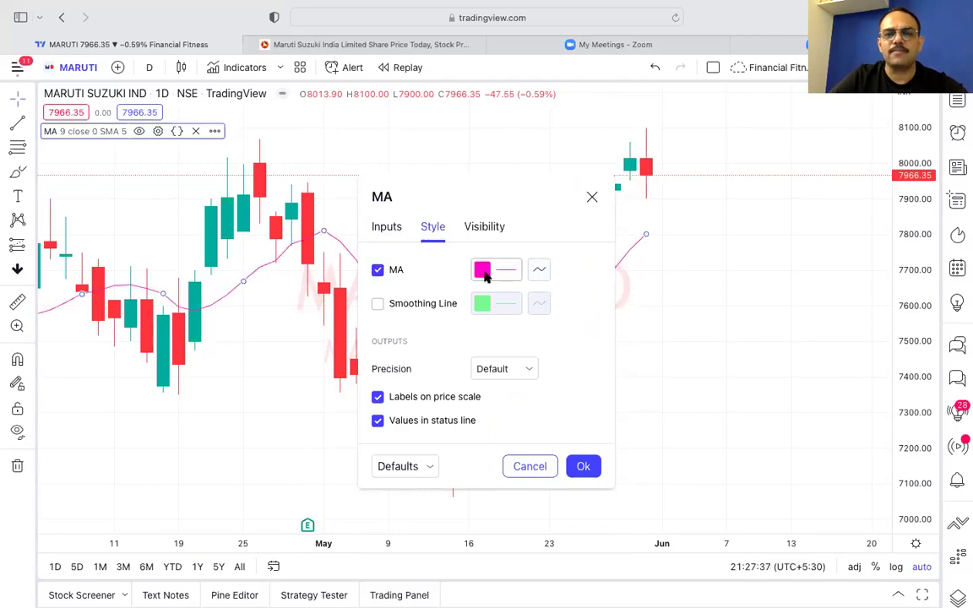
pyautogui.click(484, 272)
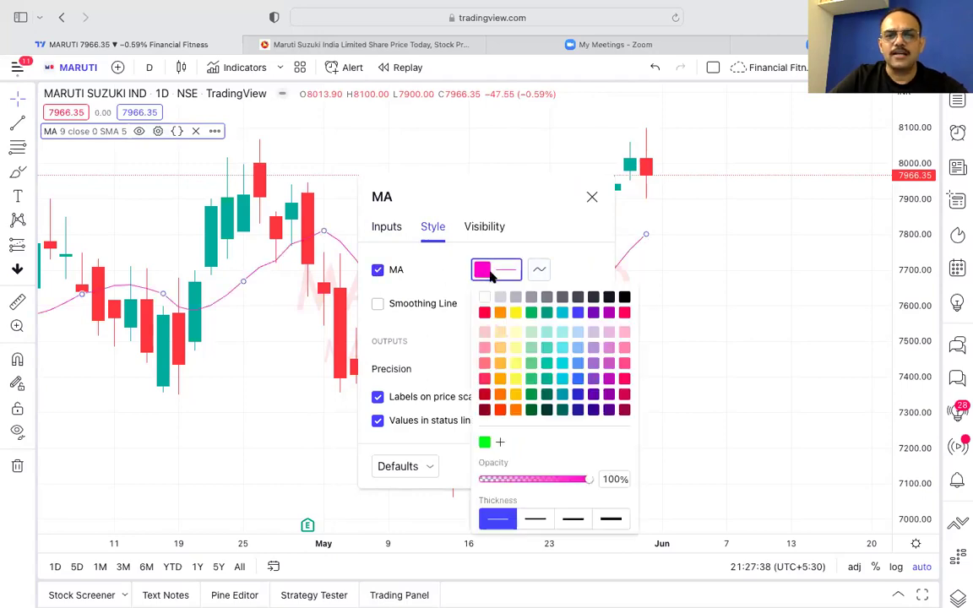
pyautogui.click(625, 298)
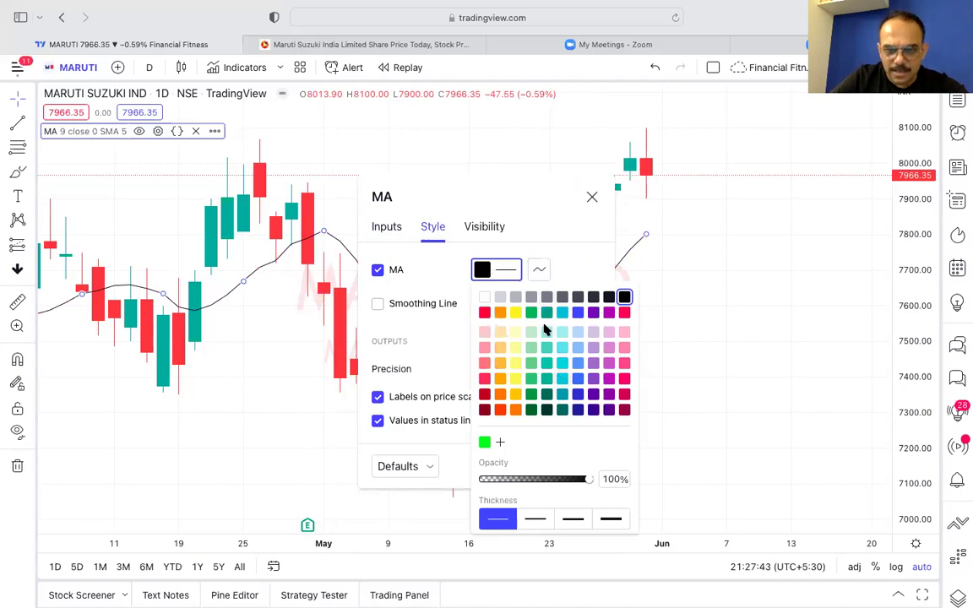
pyautogui.click(573, 521)
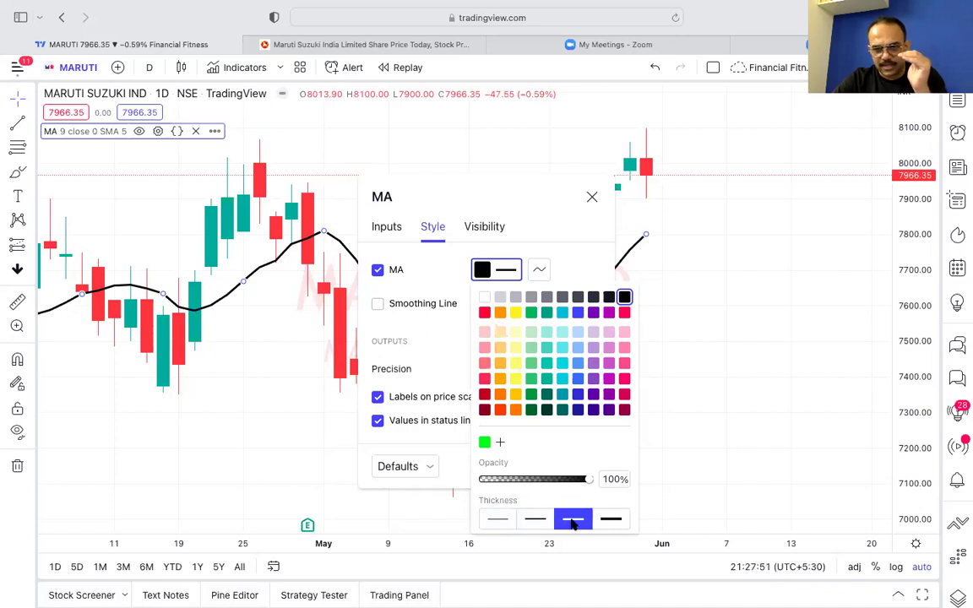
pyautogui.click(582, 243)
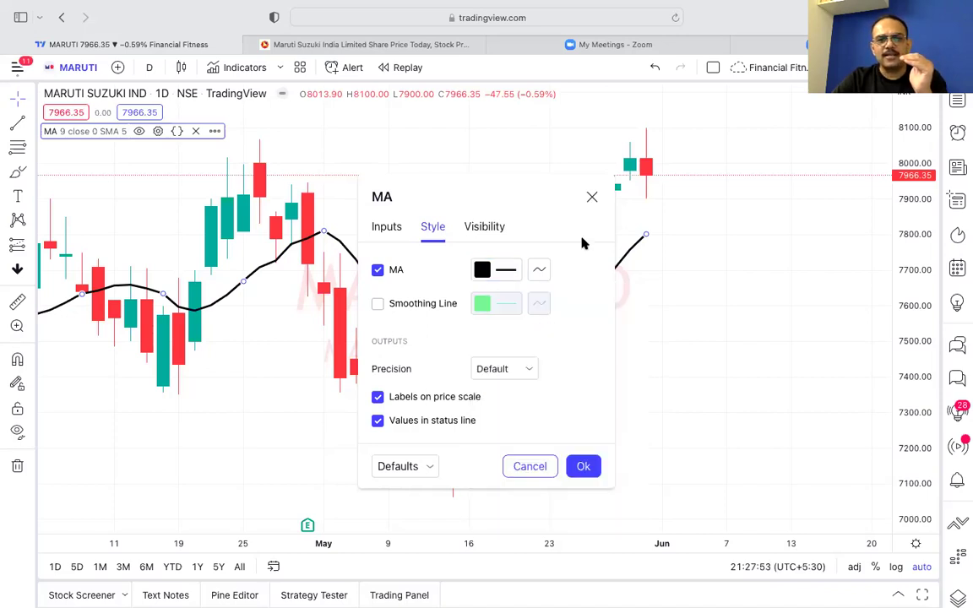
# Set the moving average's length to 50 and apply the settings
pyautogui.click(385, 227)
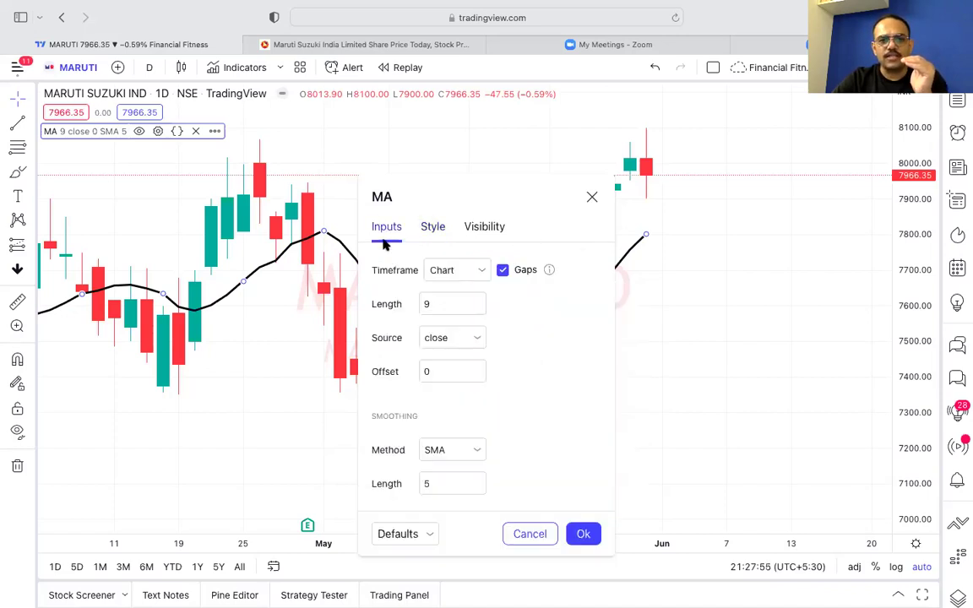
pyautogui.click(442, 303)
pyautogui.press('BackSpace')
pyautogui.write('50')
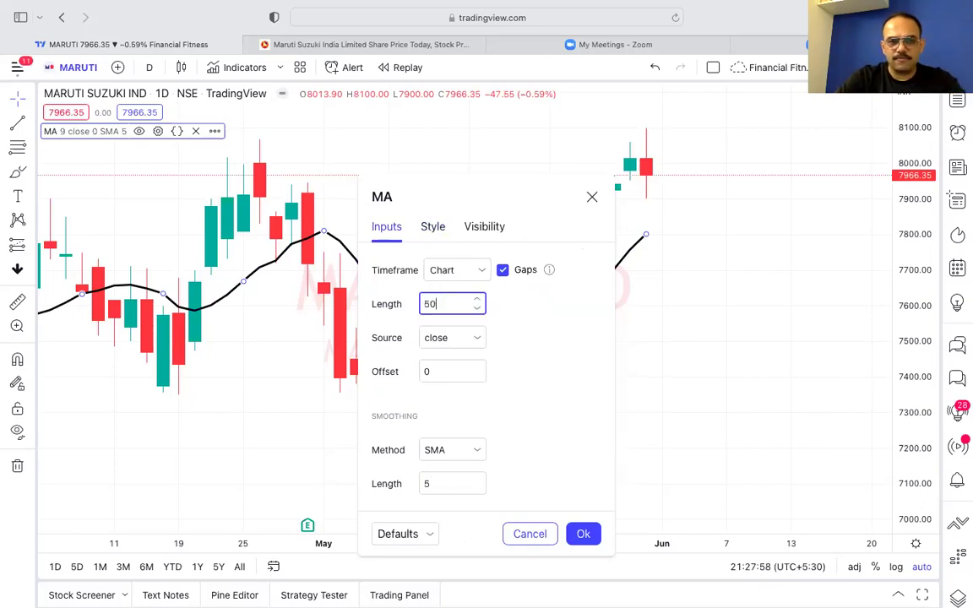
pyautogui.click(587, 536)
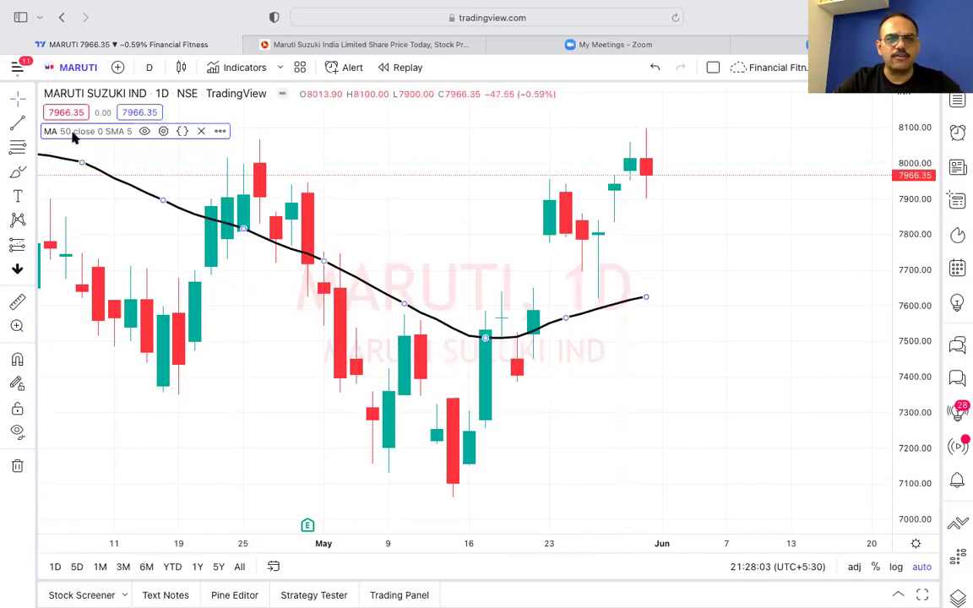
# Toggle the 50-period moving average off and on, and review its length, colour and thickness settings without changing them
pyautogui.click(144, 131)
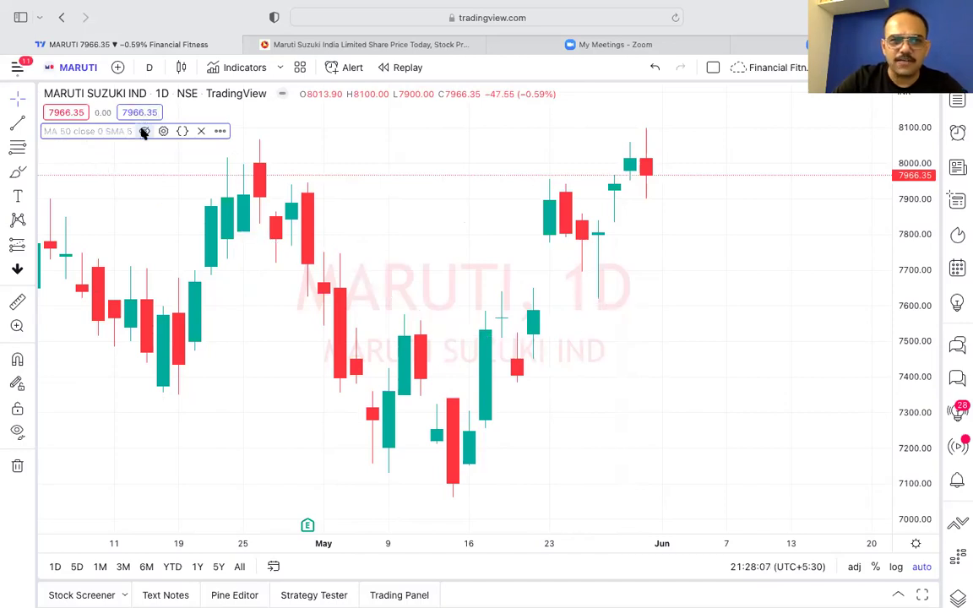
pyautogui.click(144, 132)
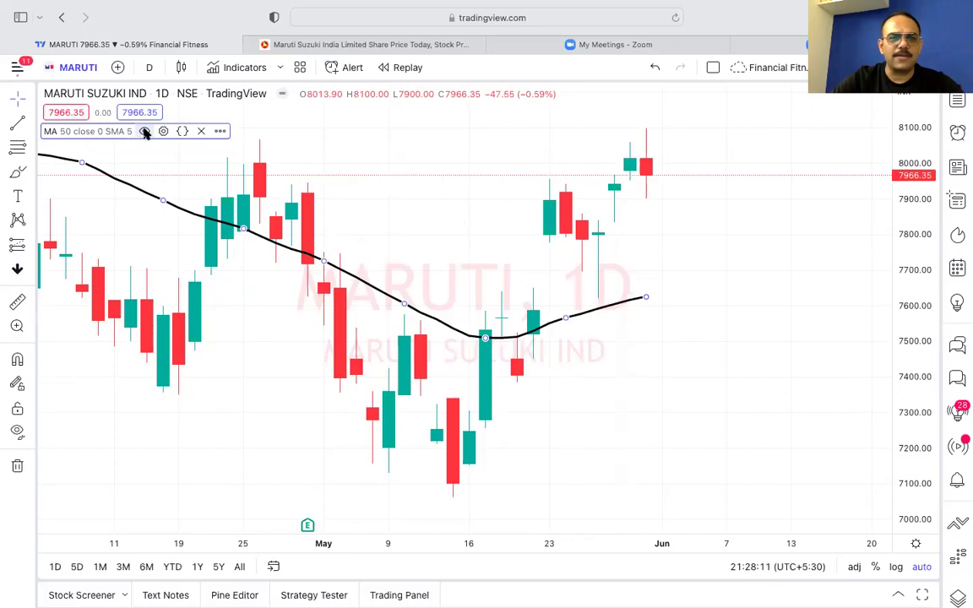
pyautogui.click(163, 131)
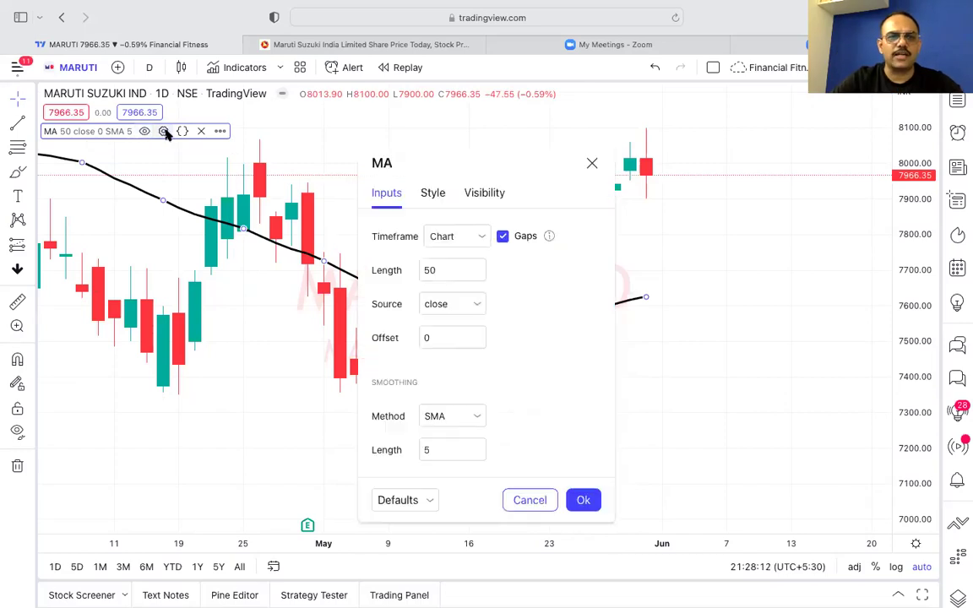
pyautogui.click(435, 193)
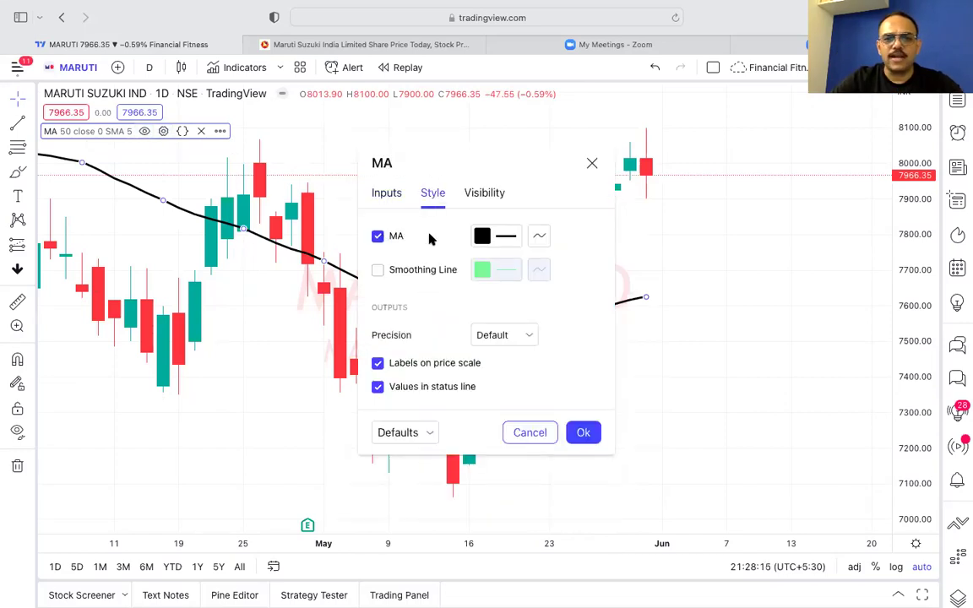
pyautogui.click(496, 235)
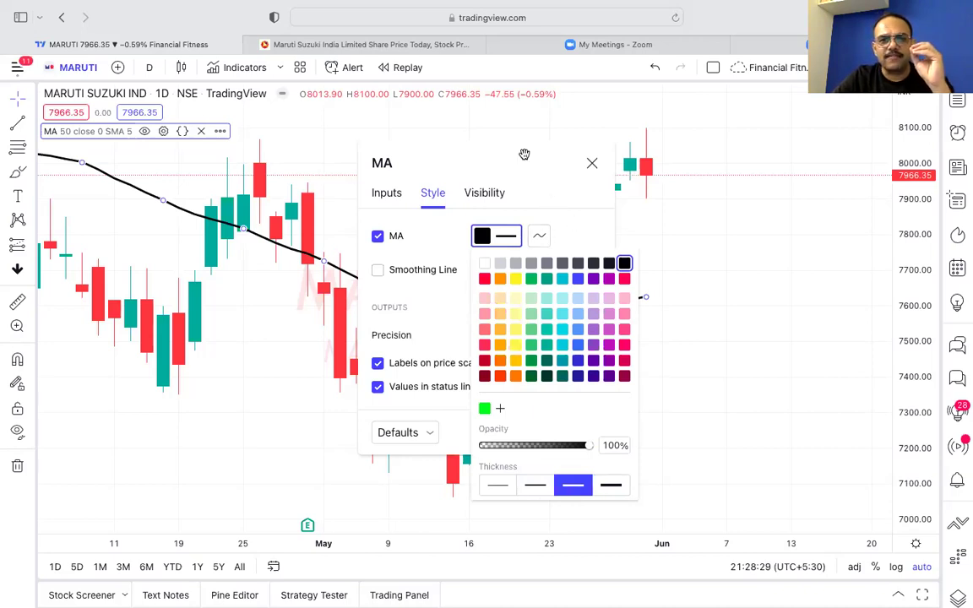
pyautogui.click(534, 205)
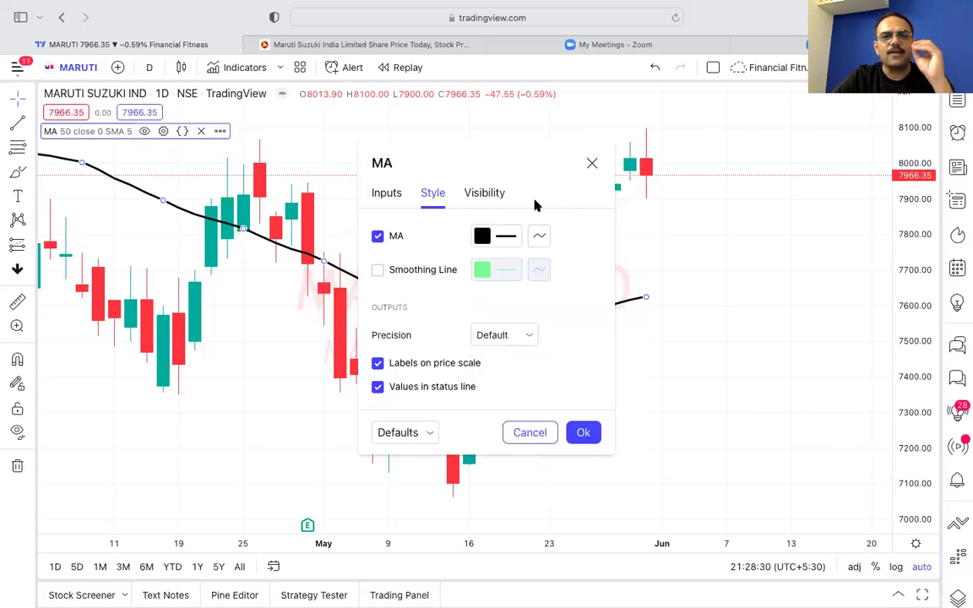
pyautogui.click(388, 194)
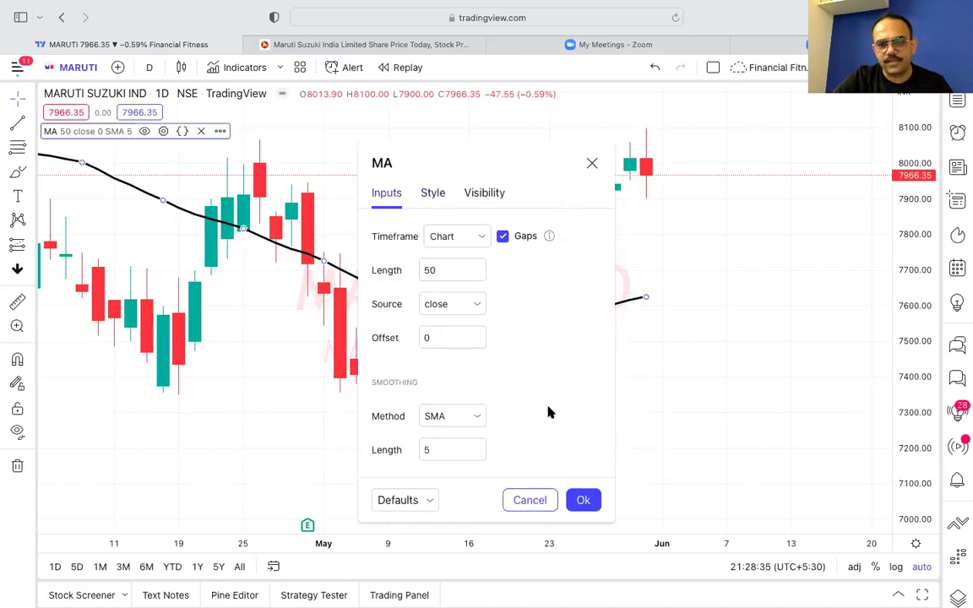
pyautogui.click(583, 499)
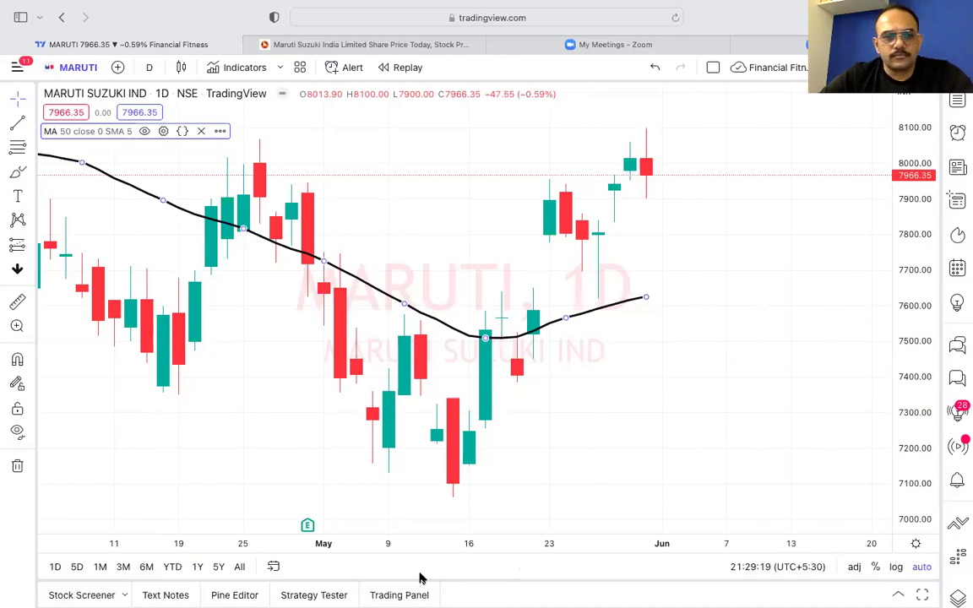
pyautogui.click(164, 131)
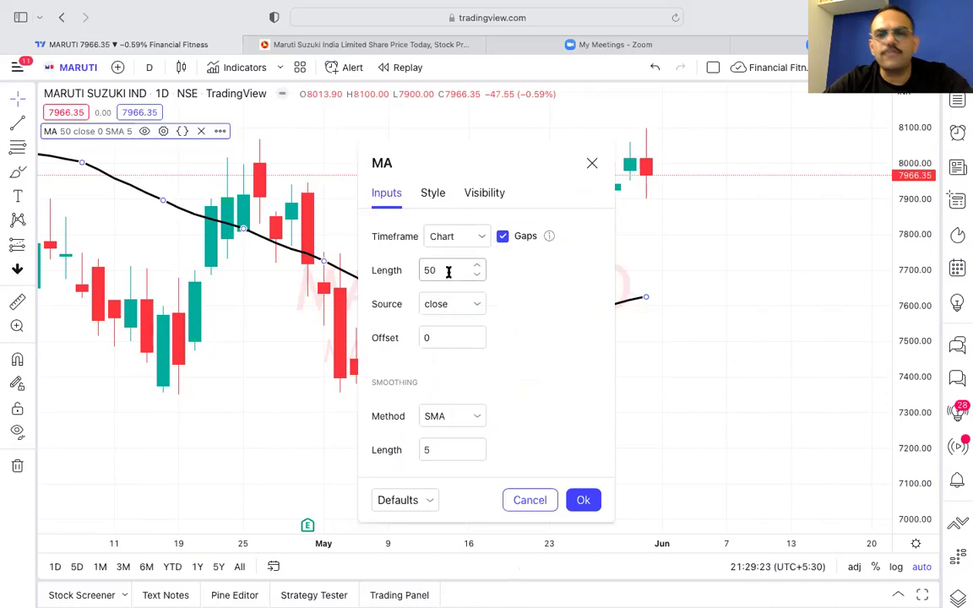
pyautogui.click(584, 500)
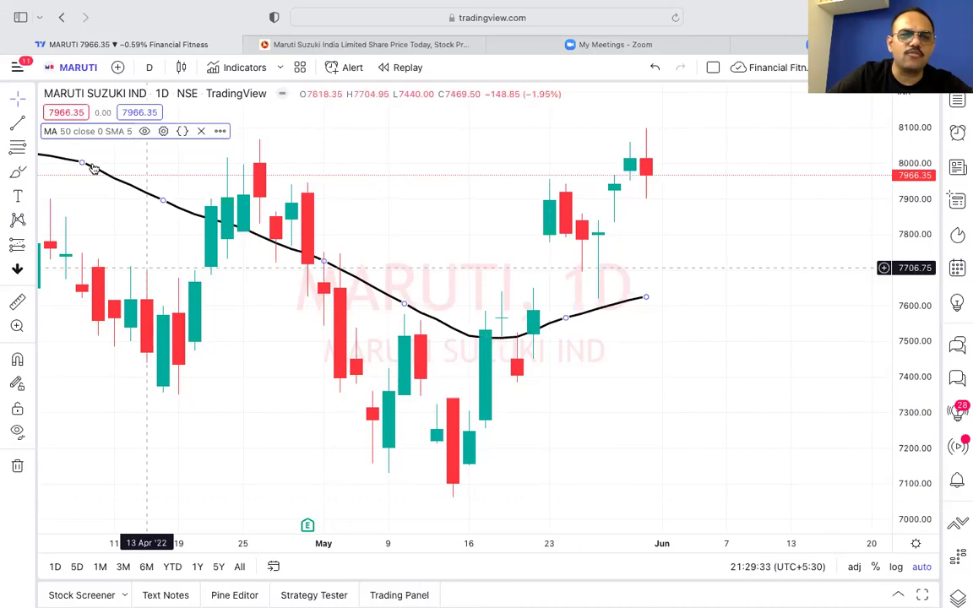
# Set the moving average's length to 100 and apply it to the chart
pyautogui.click(164, 132)
pyautogui.click(441, 271)
pyautogui.press('BackSpace')
pyautogui.press('BackSpace')
pyautogui.write('1000')
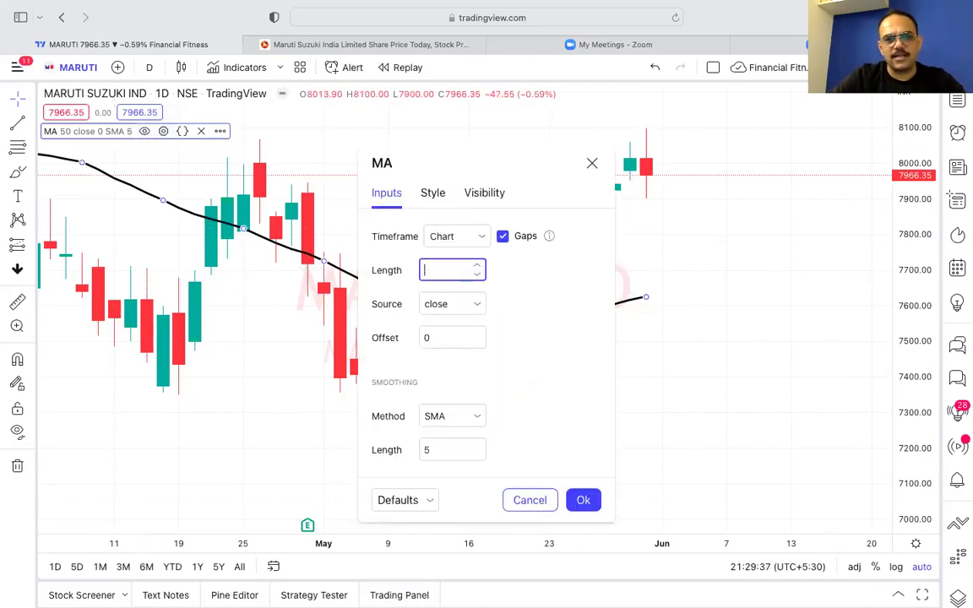
pyautogui.press('BackSpace')
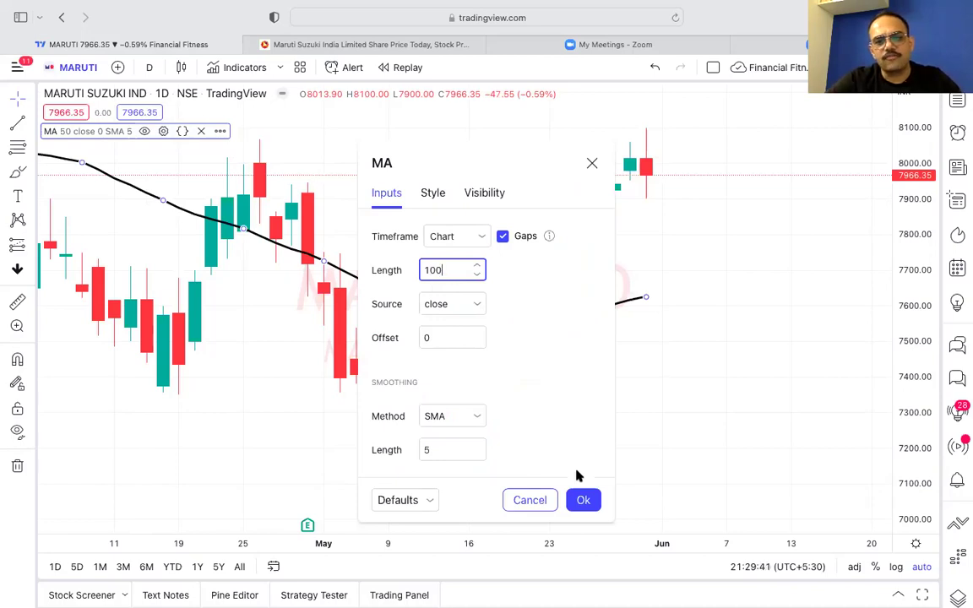
pyautogui.click(582, 500)
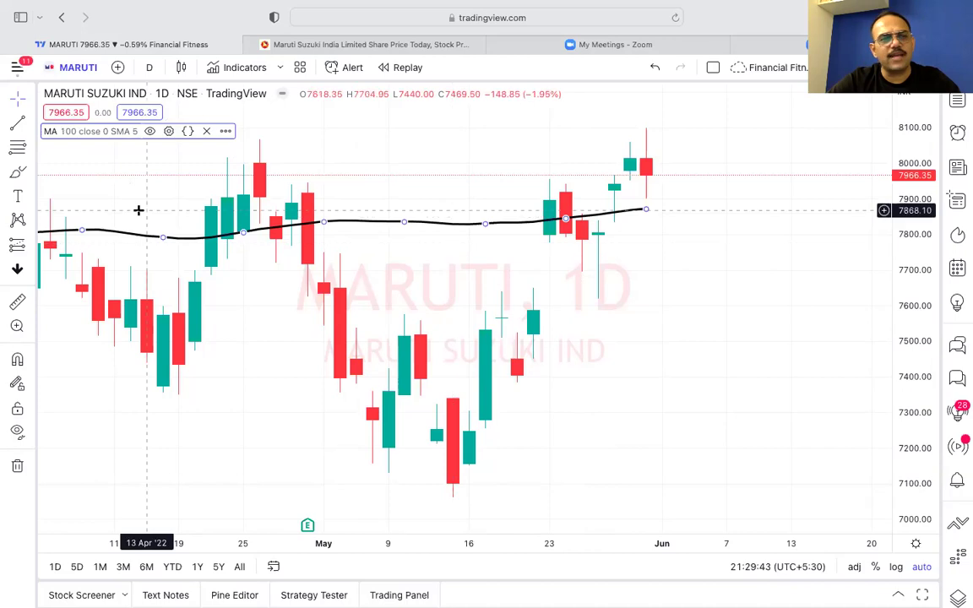
# Set the moving average's length to 200 and apply it to the chart
pyautogui.click(168, 131)
pyautogui.click(452, 269)
pyautogui.press('BackSpace')
pyautogui.press('BackSpace')
pyautogui.press('BackSpace')
pyautogui.write('2000')
pyautogui.press('BackSpace')
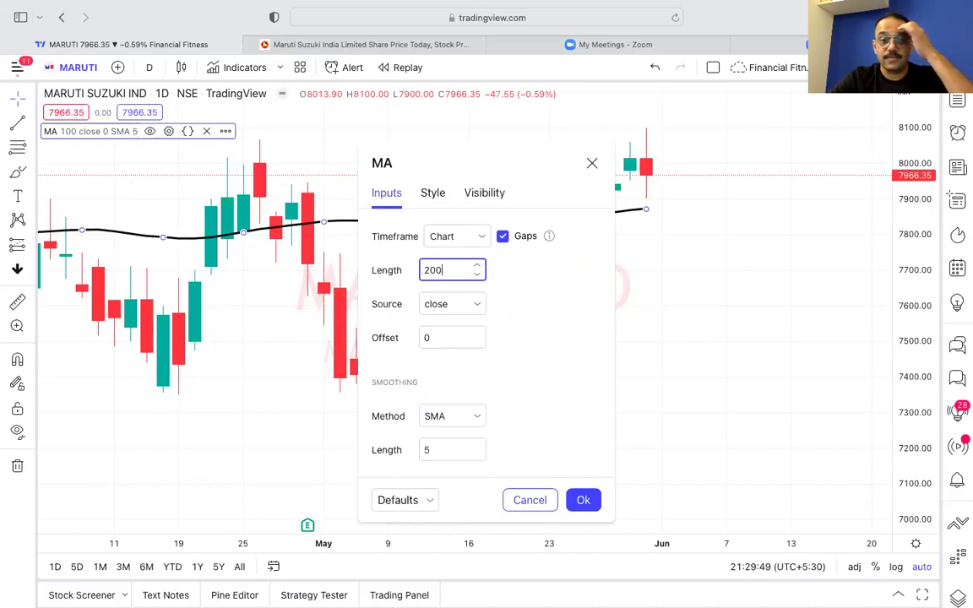
pyautogui.click(583, 499)
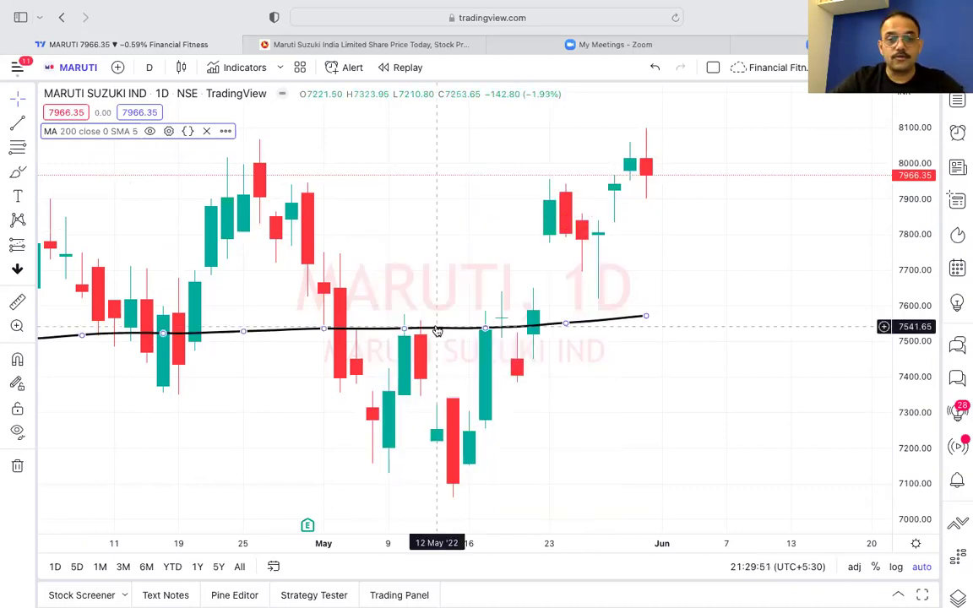
# Set the moving average's length back to 50, and open its settings directly from the line and close them unchanged
pyautogui.click(169, 133)
pyautogui.click(430, 274)
pyautogui.press('BackSpace')
pyautogui.press('BackSpace')
pyautogui.press('BackSpace')
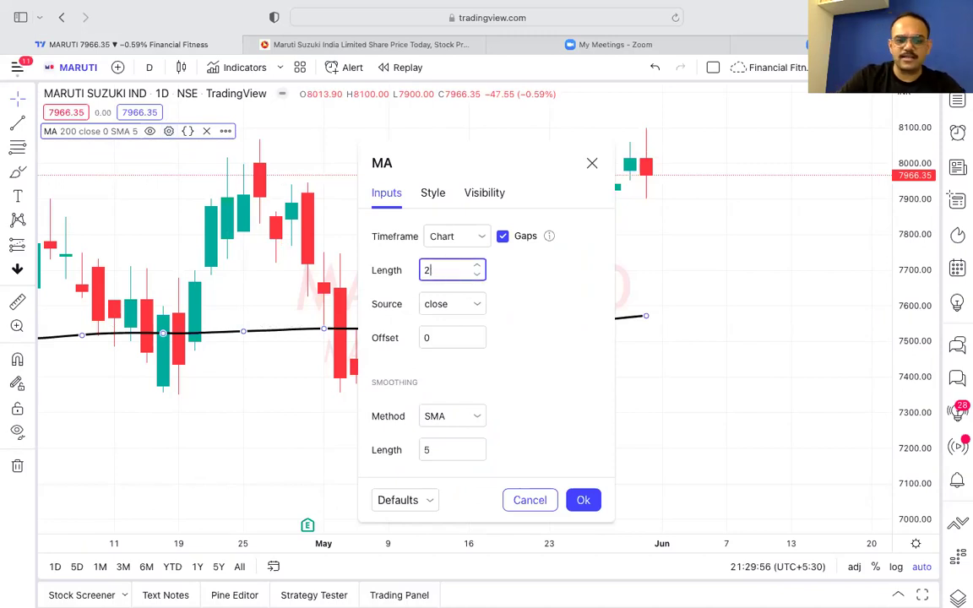
pyautogui.write('50')
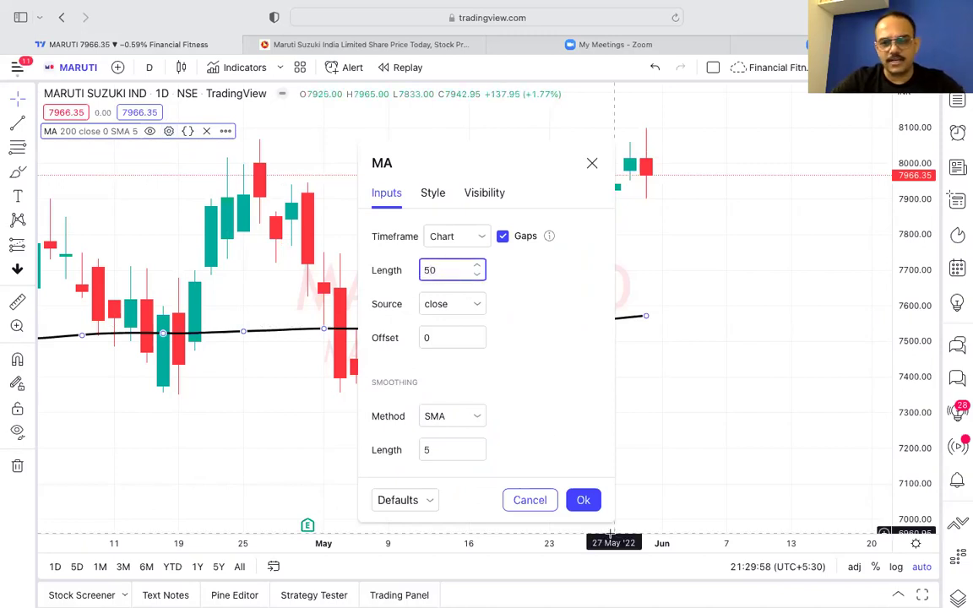
pyautogui.click(583, 500)
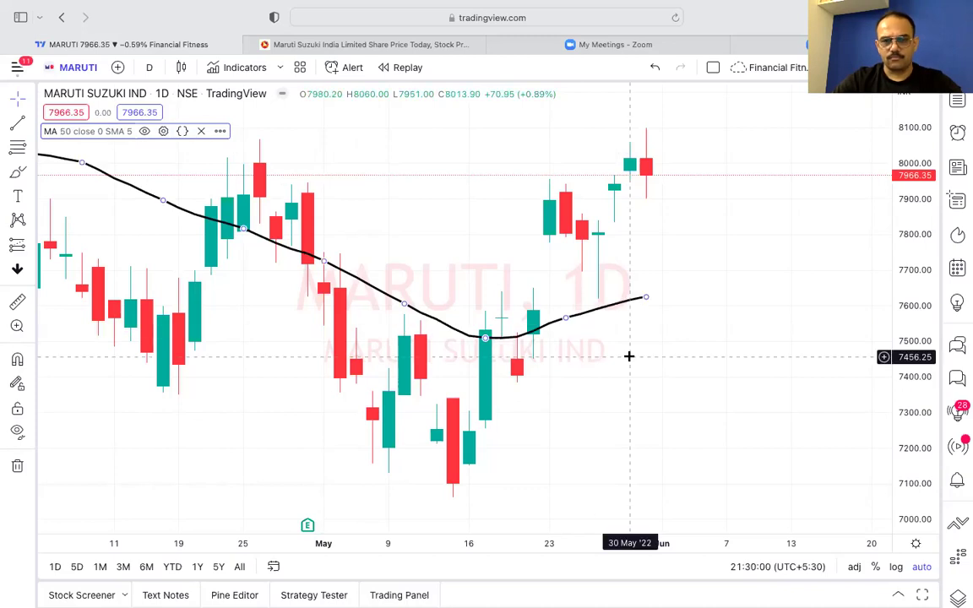
pyautogui.doubleClick(616, 305)
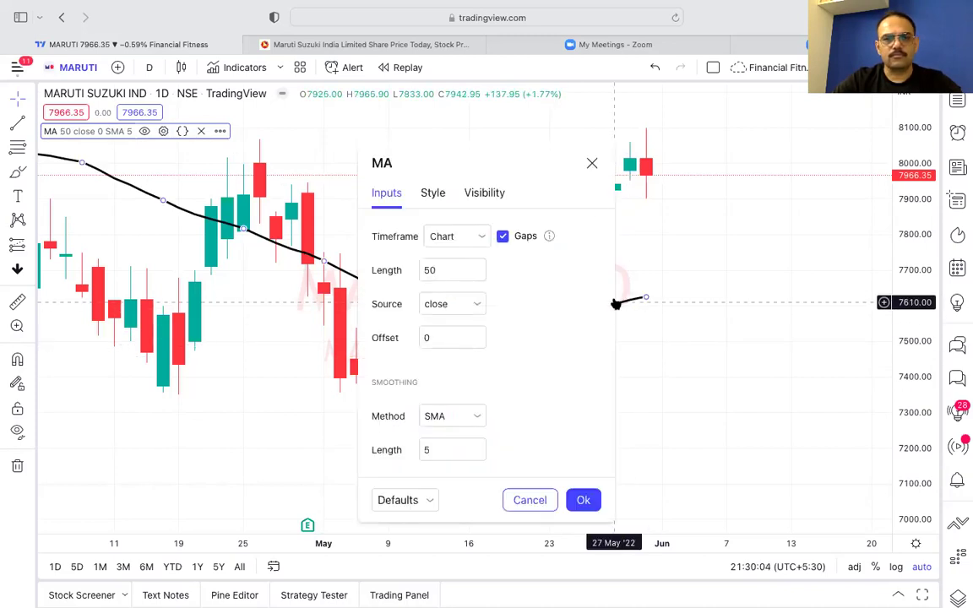
pyautogui.click(592, 164)
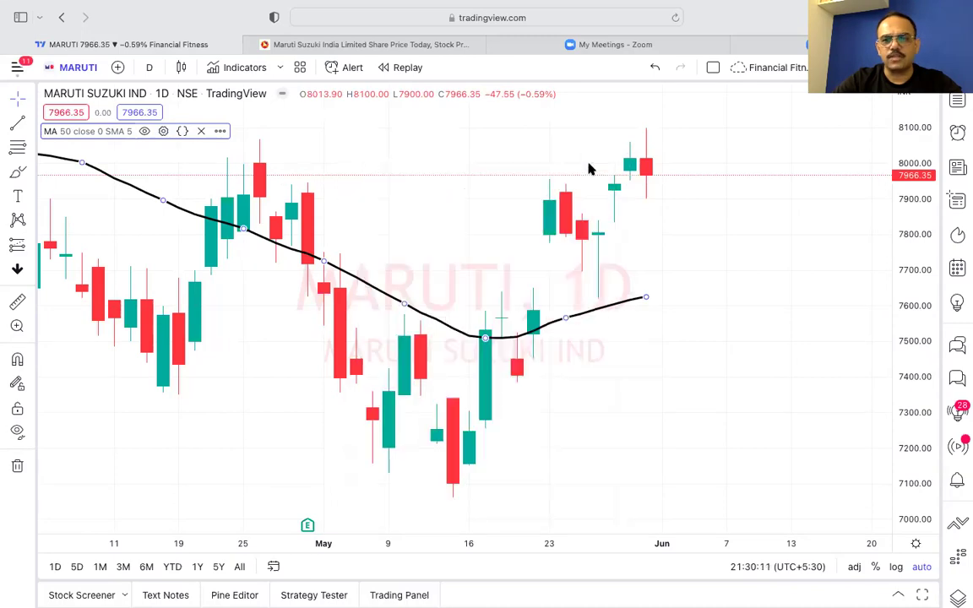
# Add the Bollinger Bands indicator from the favorites to the Maruti daily chart, and remove it again
pyautogui.click(652, 316)
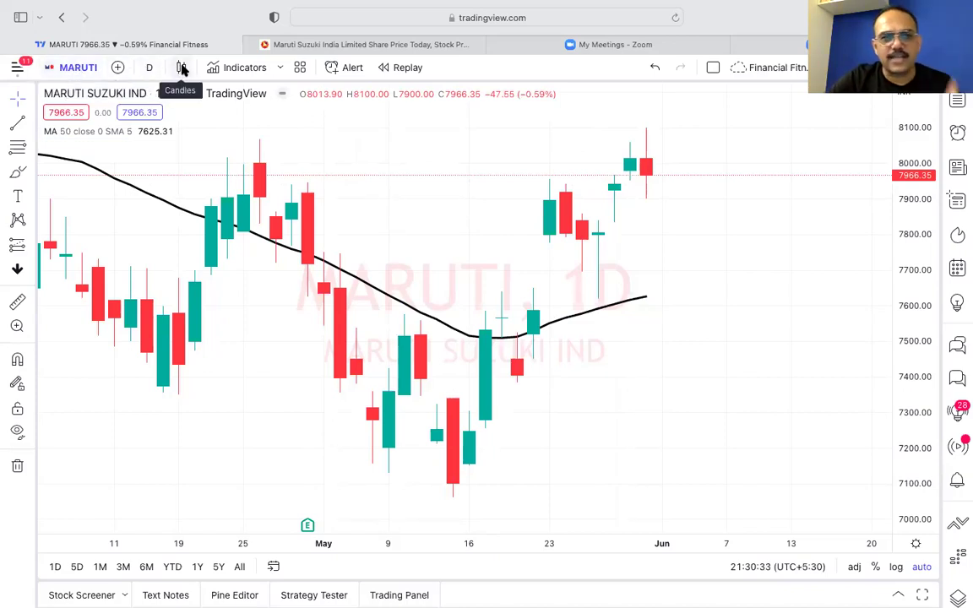
pyautogui.click(245, 68)
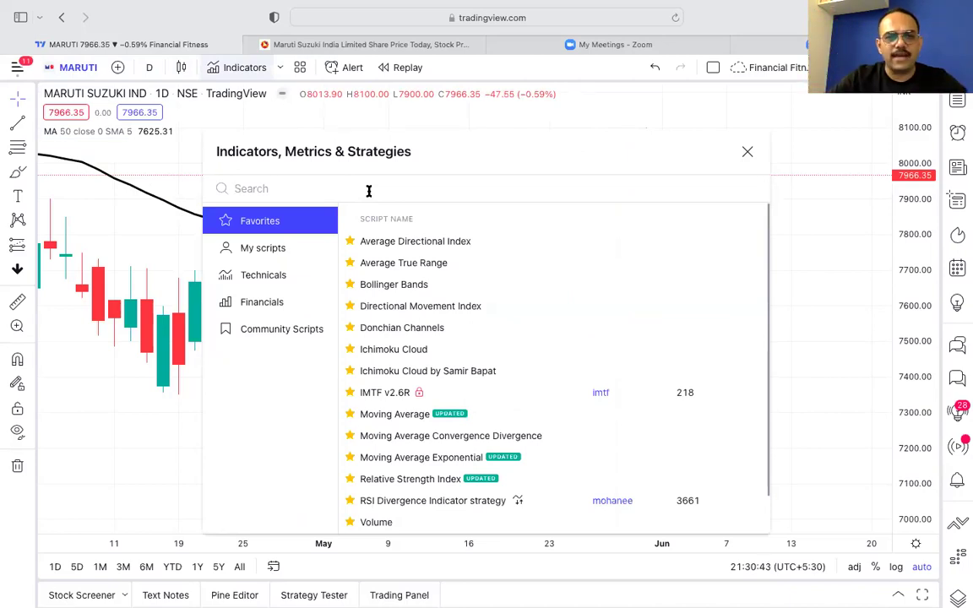
pyautogui.write('bol')
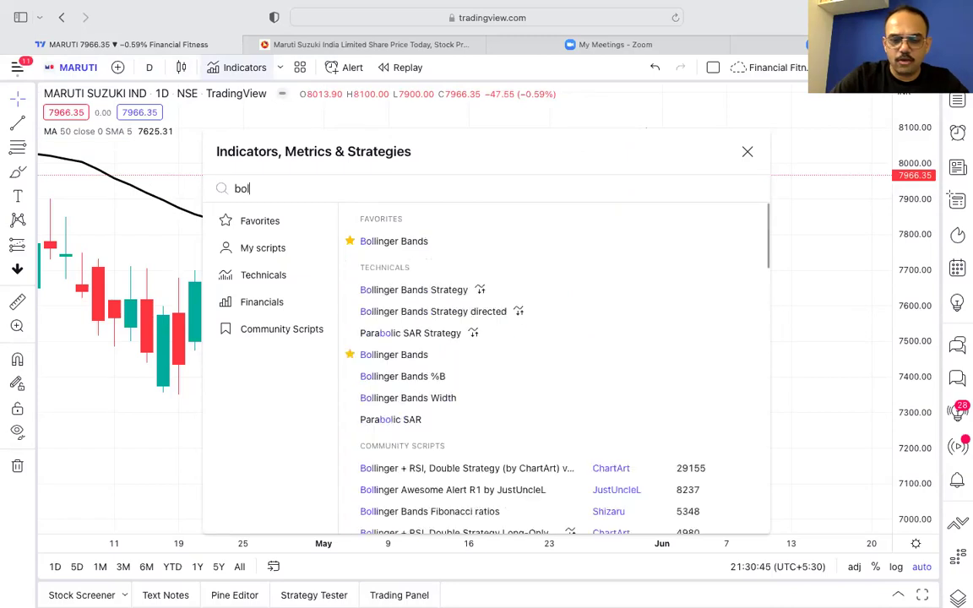
pyautogui.write('ling')
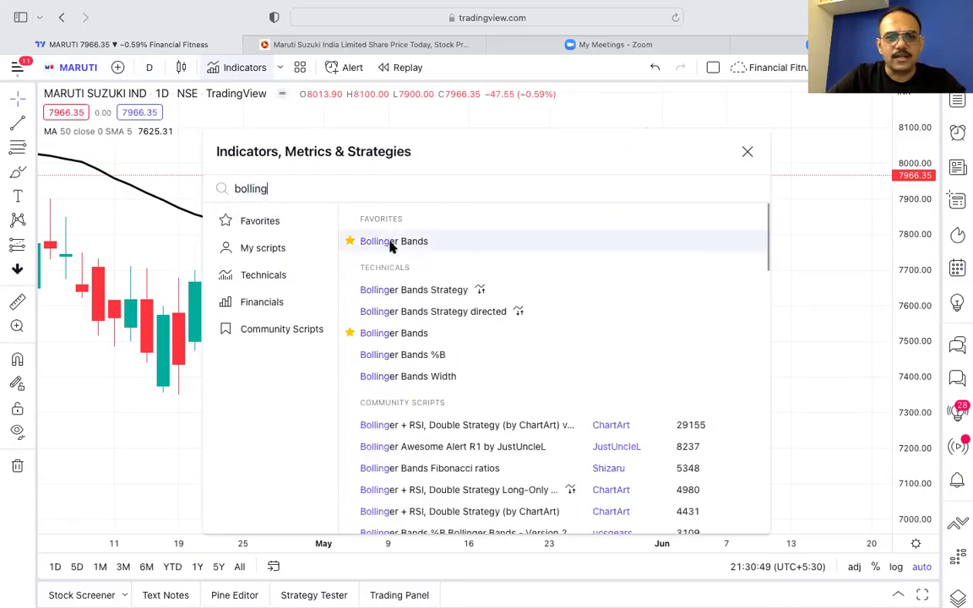
pyautogui.click(391, 243)
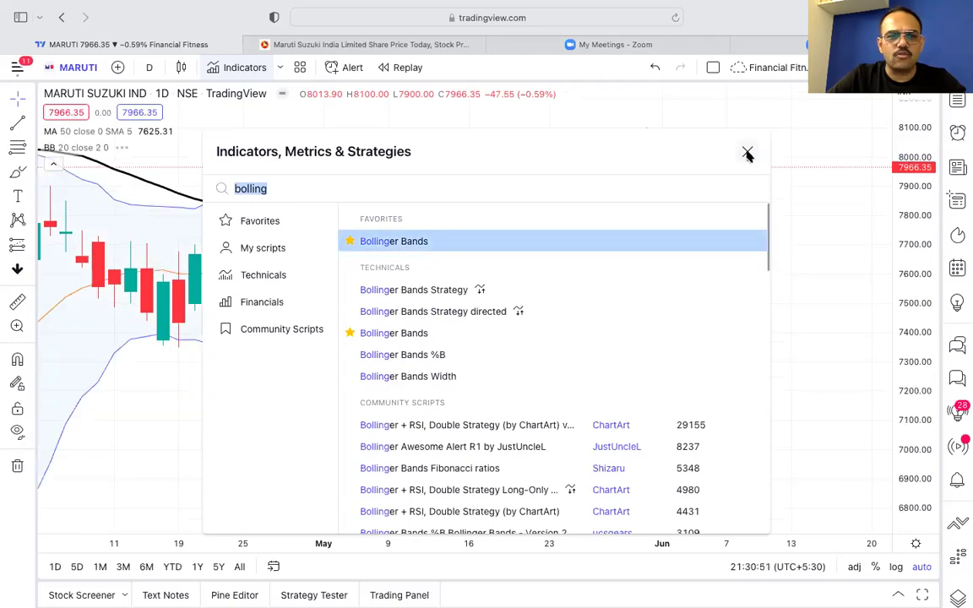
pyautogui.click(747, 153)
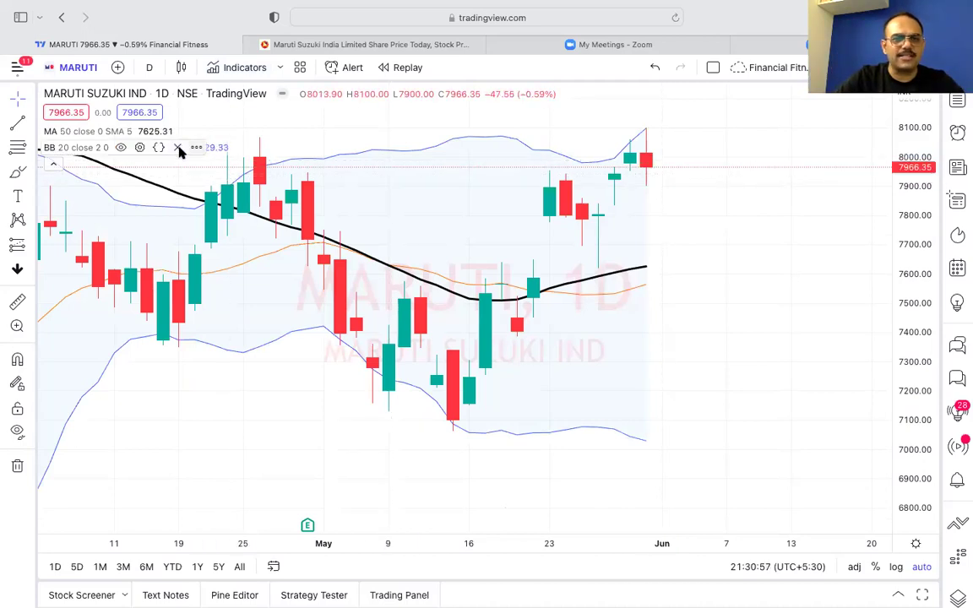
pyautogui.click(175, 147)
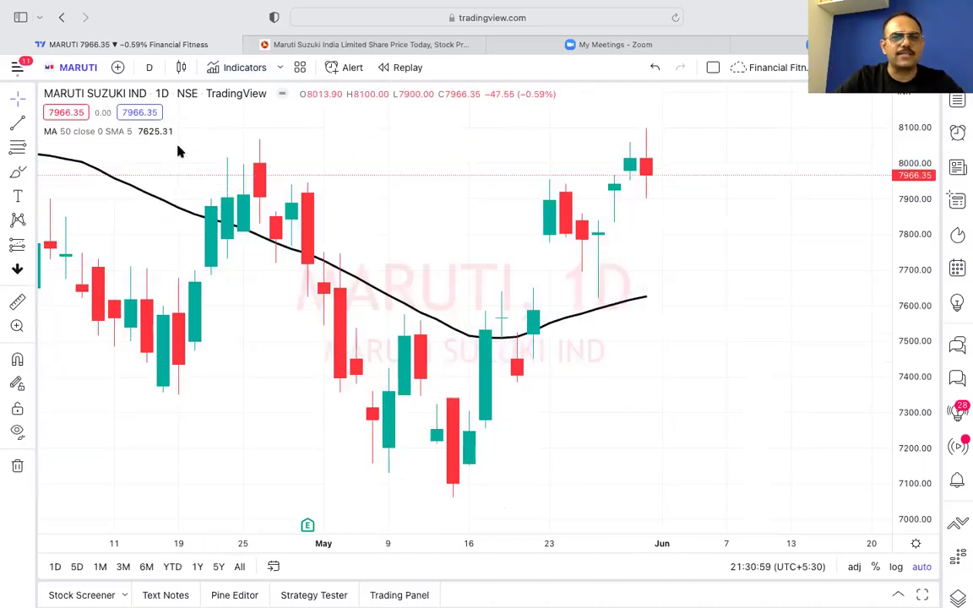
# Add the custom-authored Ichimoku Cloud script from the favorites to the chart, and remove it again
pyautogui.click(244, 69)
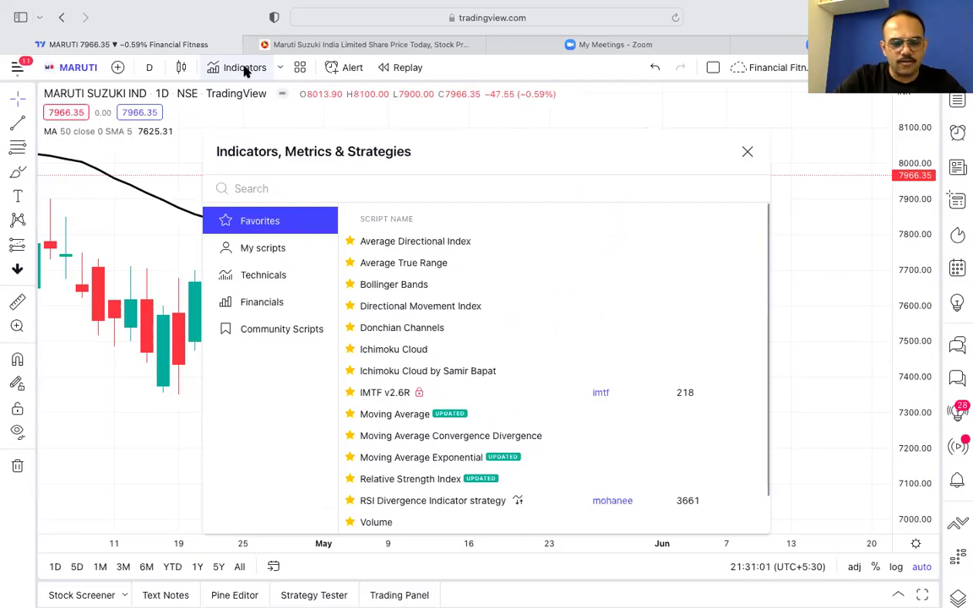
pyautogui.write('ichim')
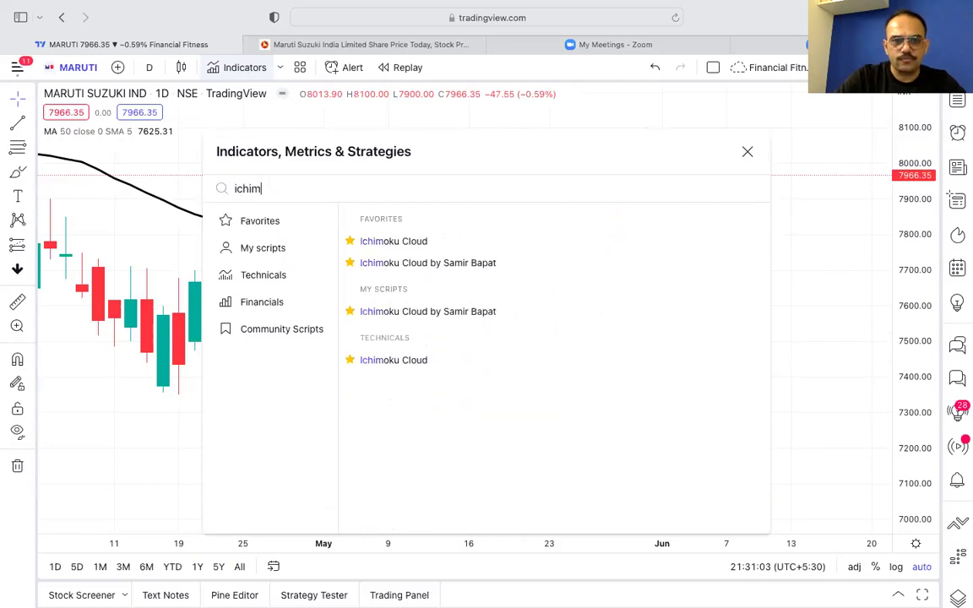
pyautogui.click(417, 263)
pyautogui.click(746, 151)
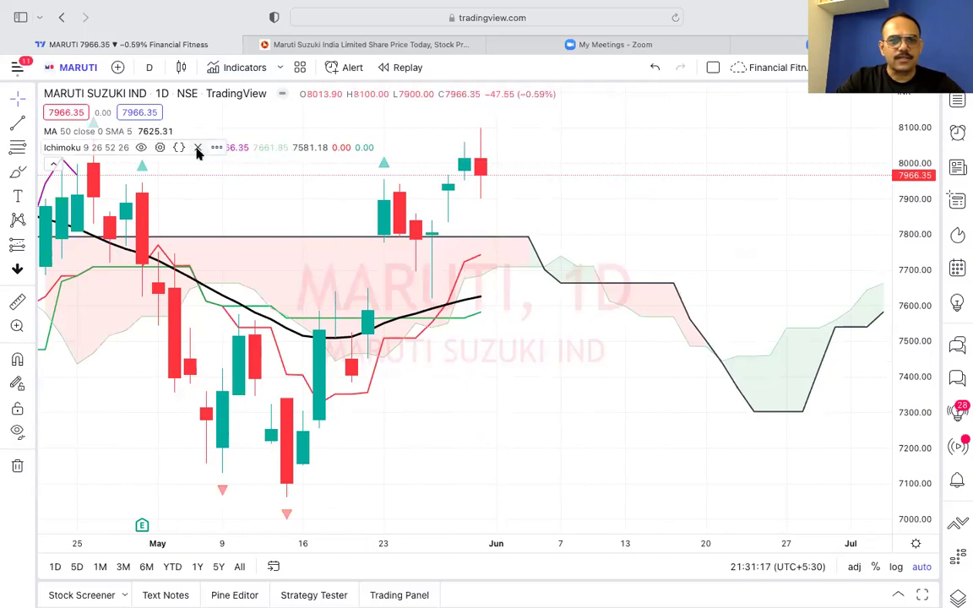
pyautogui.click(198, 149)
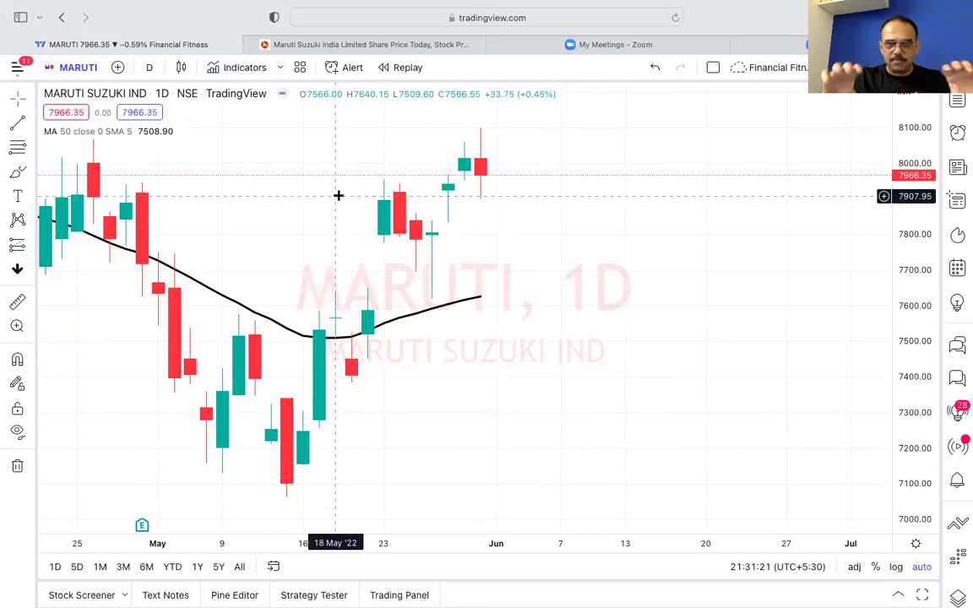
# Add the Relative Strength Index indicator from the favorites to the Maruti daily chart
pyautogui.click(236, 70)
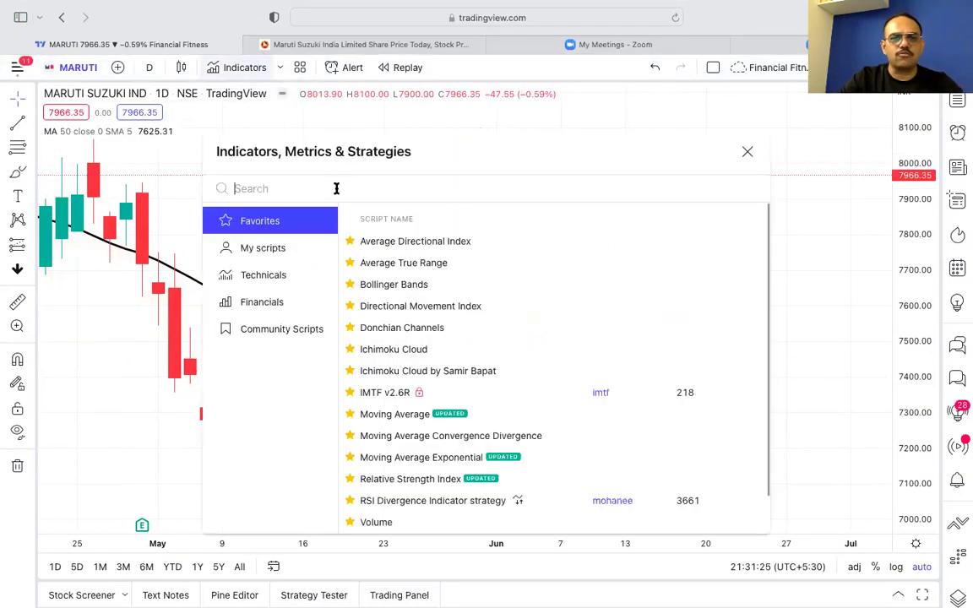
pyautogui.write('RSI')
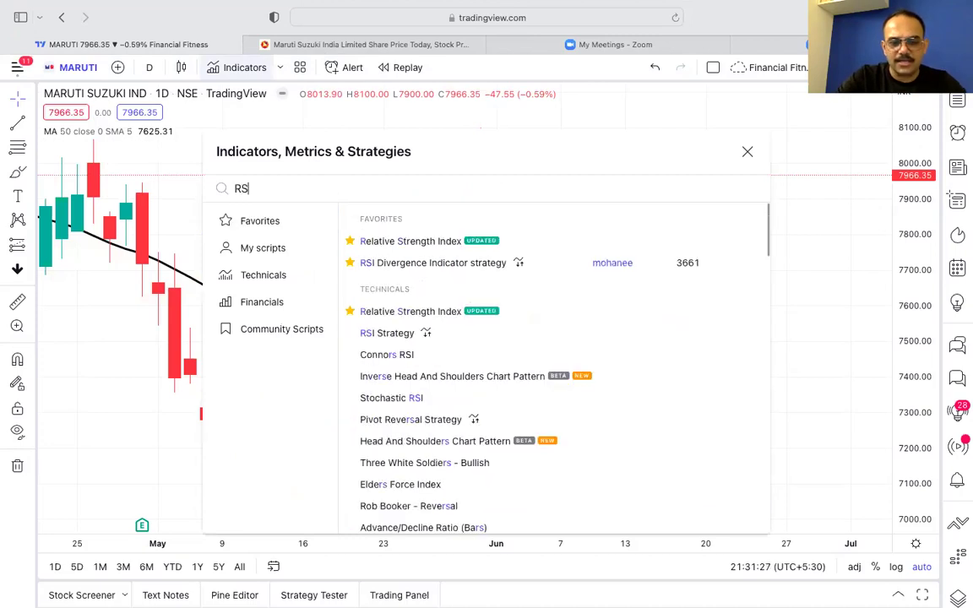
pyautogui.click(405, 243)
pyautogui.click(747, 152)
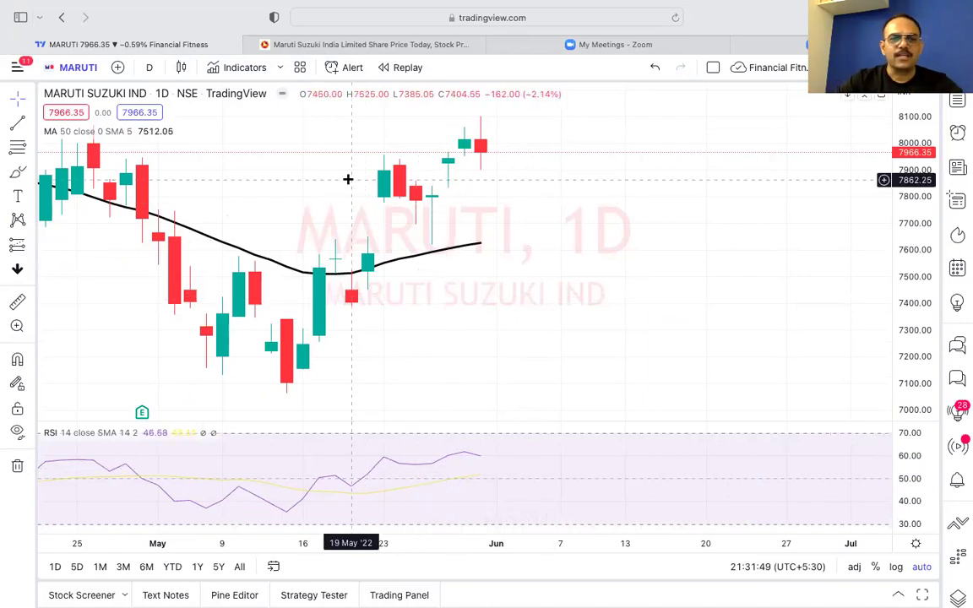
# Search the indicator library for "rsi" to review the available RSI scripts, and close the library
pyautogui.click(244, 68)
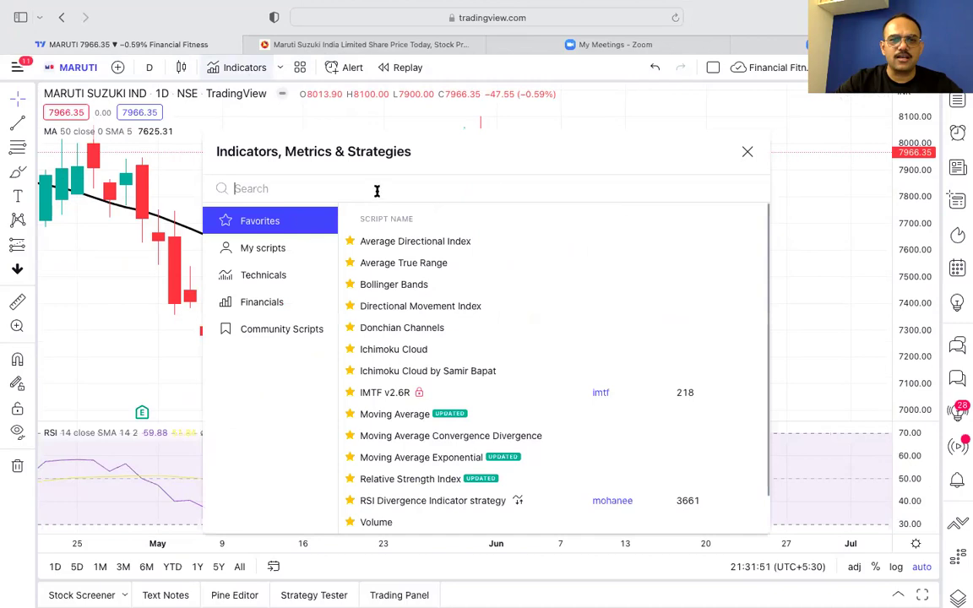
pyautogui.write('rsi')
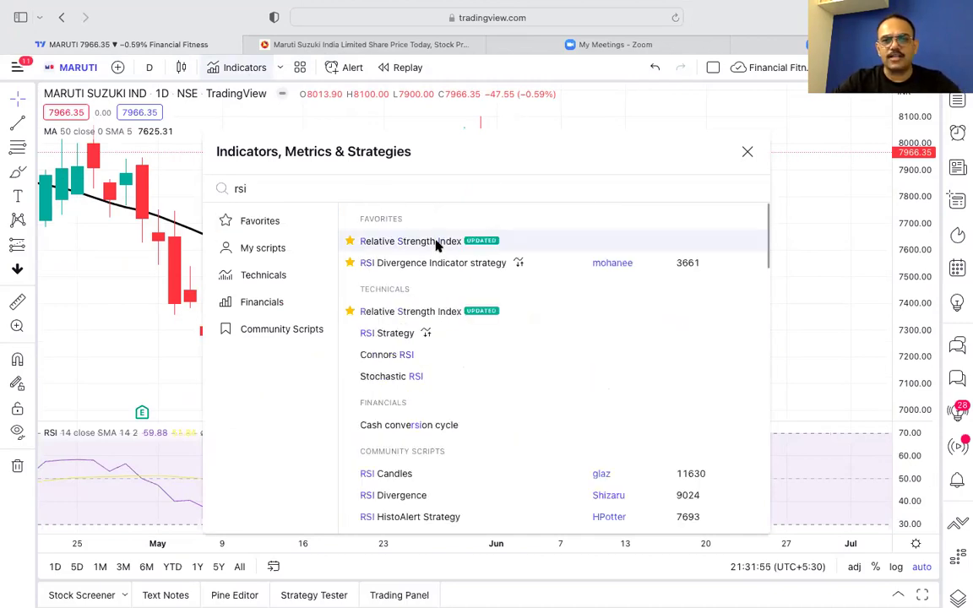
pyautogui.click(746, 153)
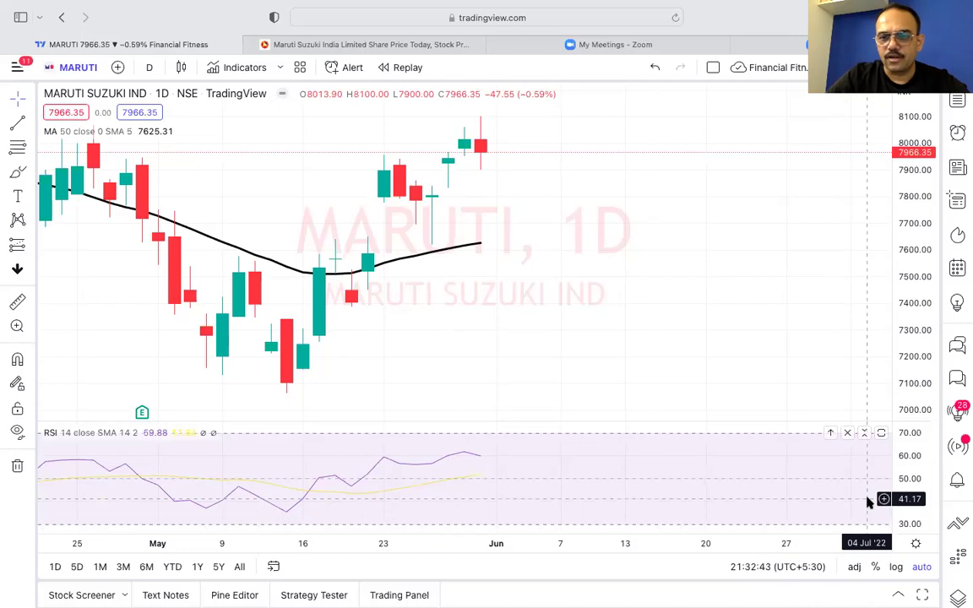
# Toggle the RSI indicator off and on, and review its style and input settings
pyautogui.moveTo(115, 437)
pyautogui.click(150, 433)
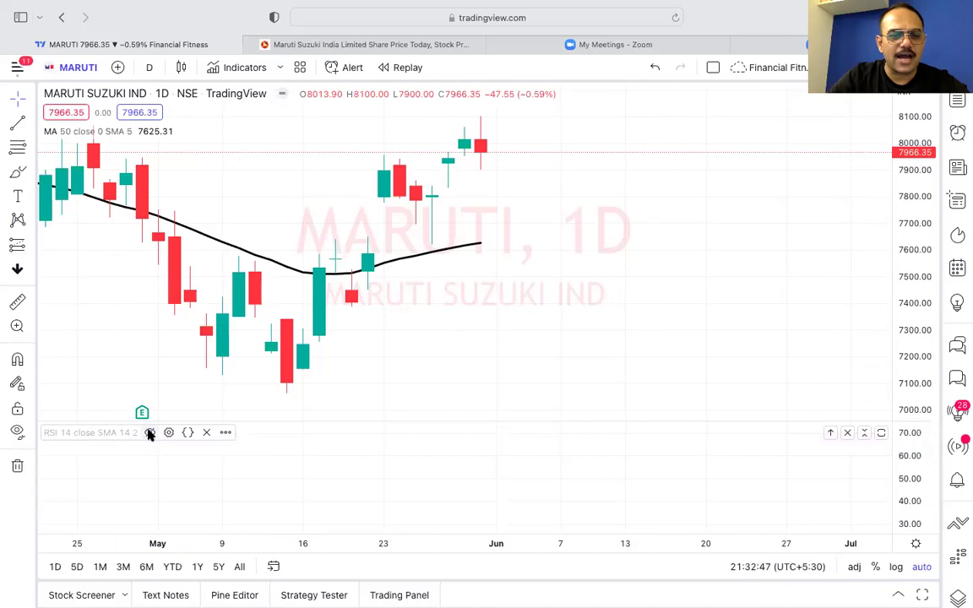
pyautogui.click(150, 433)
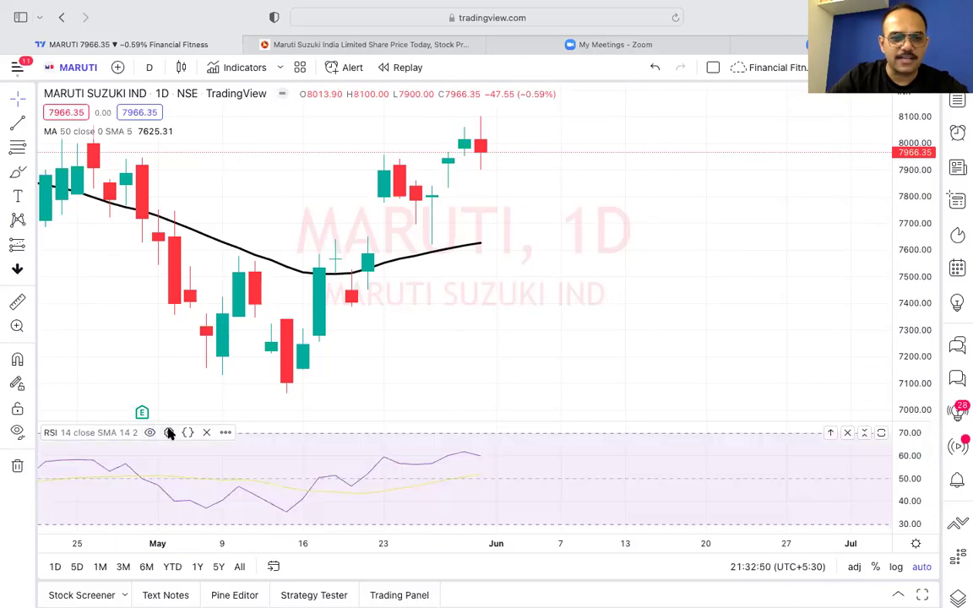
pyautogui.click(169, 432)
pyautogui.click(432, 170)
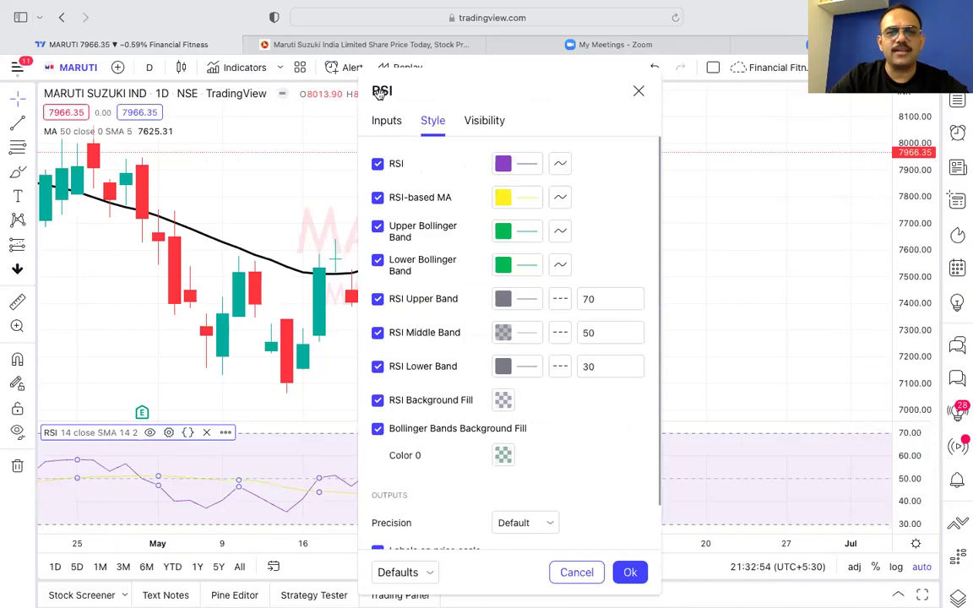
pyautogui.click(385, 122)
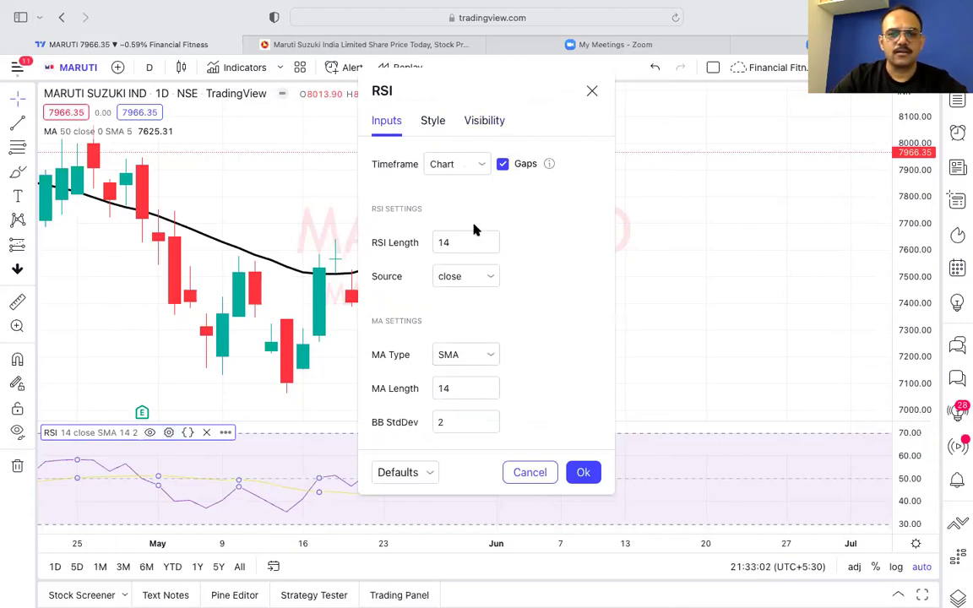
# Set the RSI Upper Band to 60 and the RSI Lower Band to 40, apply the settings and deselect the indicator
pyautogui.click(432, 122)
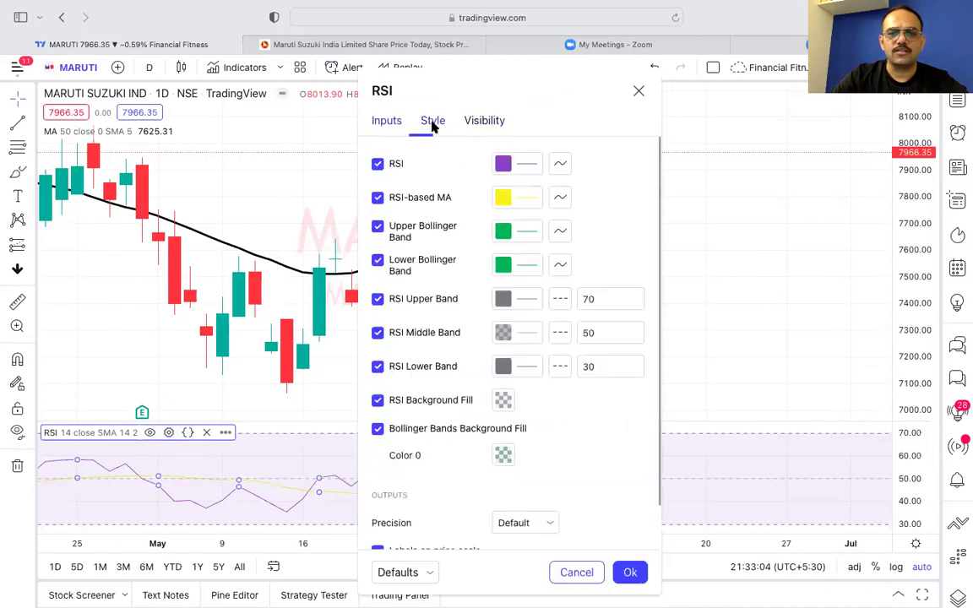
pyautogui.click(599, 301)
pyautogui.press('BackSpace')
pyautogui.press('BackSpace')
pyautogui.write('60')
pyautogui.click(609, 369)
pyautogui.press('BackSpace')
pyautogui.press('BackSpace')
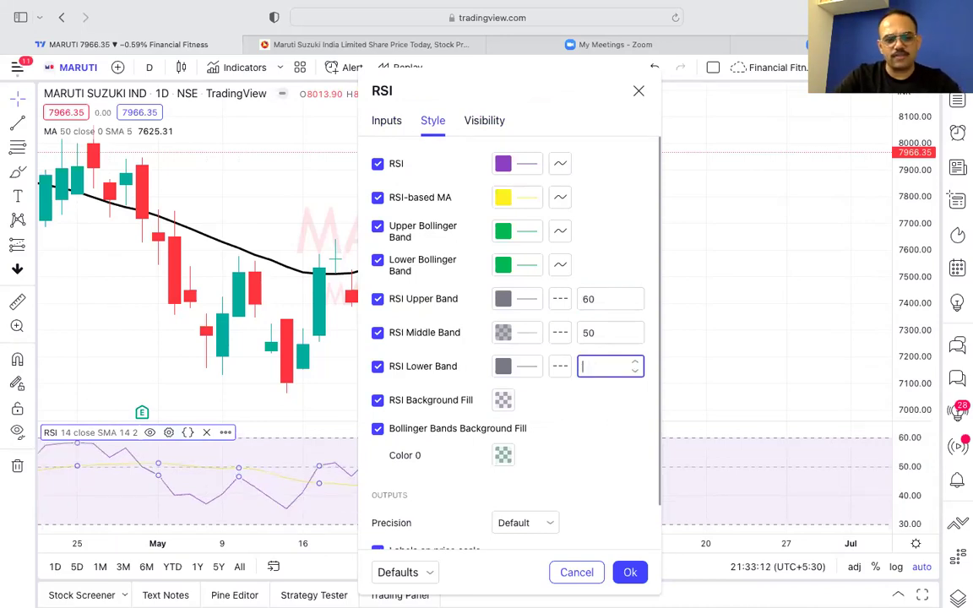
pyautogui.write('40')
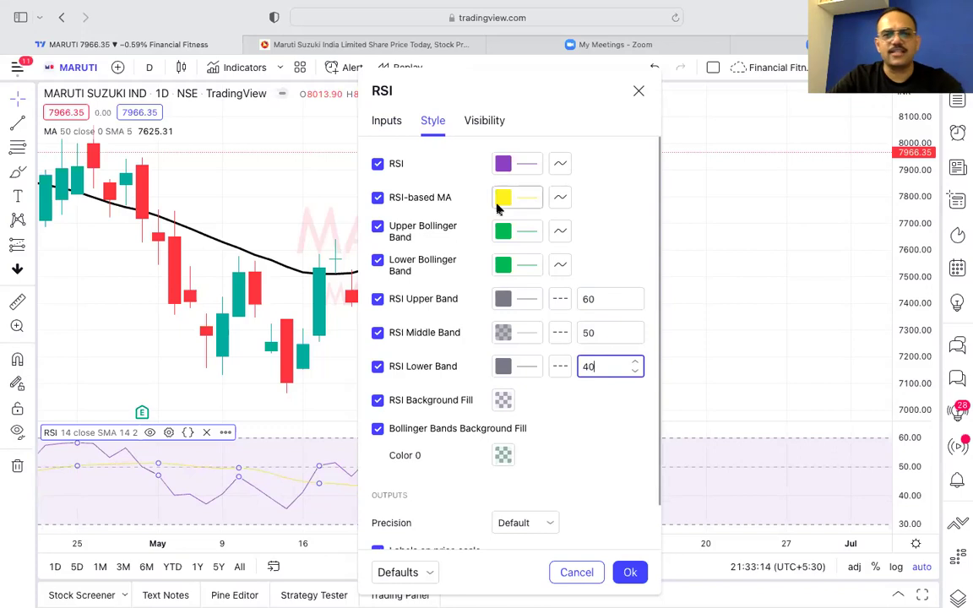
pyautogui.click(630, 572)
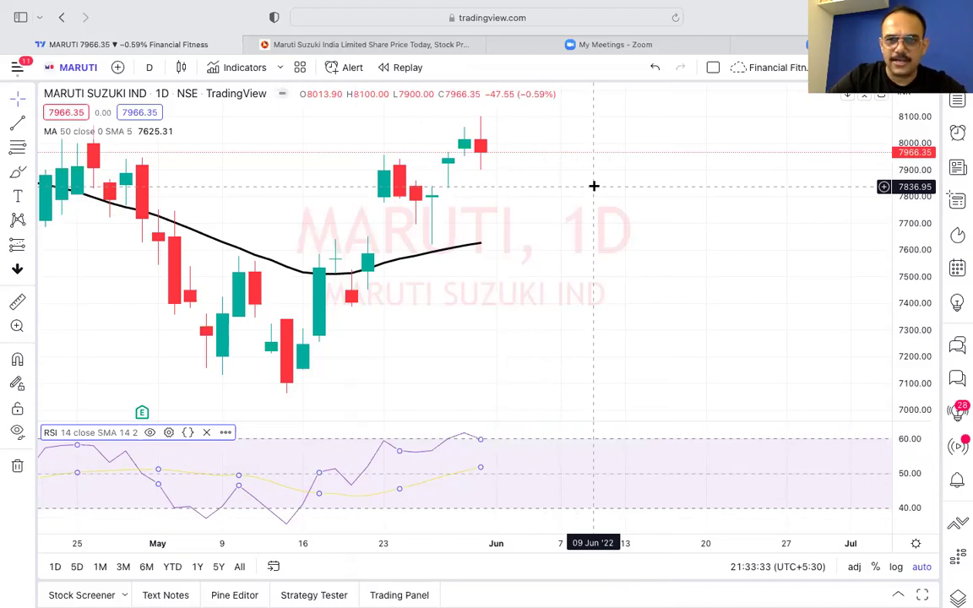
pyautogui.press('Delete')
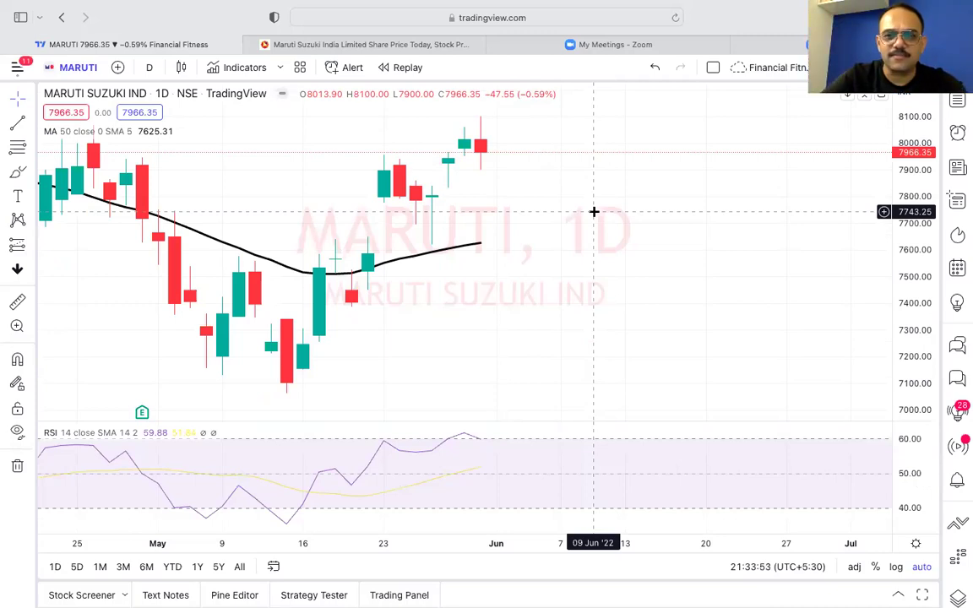
# Maximize and restore the price pane and the RSI pane in turn, viewing each one at full chart size
pyautogui.doubleClick(593, 212)
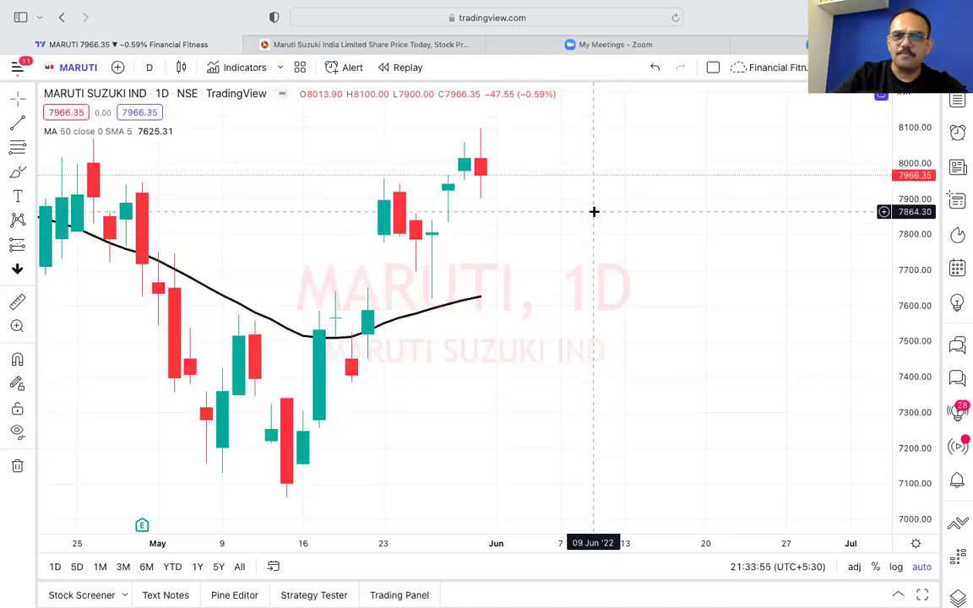
pyautogui.doubleClick(593, 212)
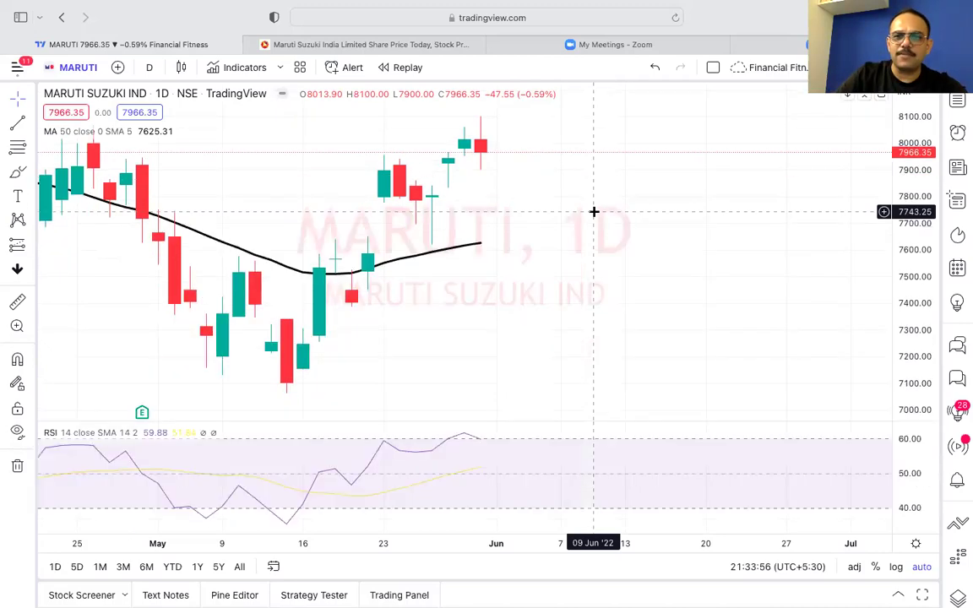
pyautogui.doubleClick(599, 428)
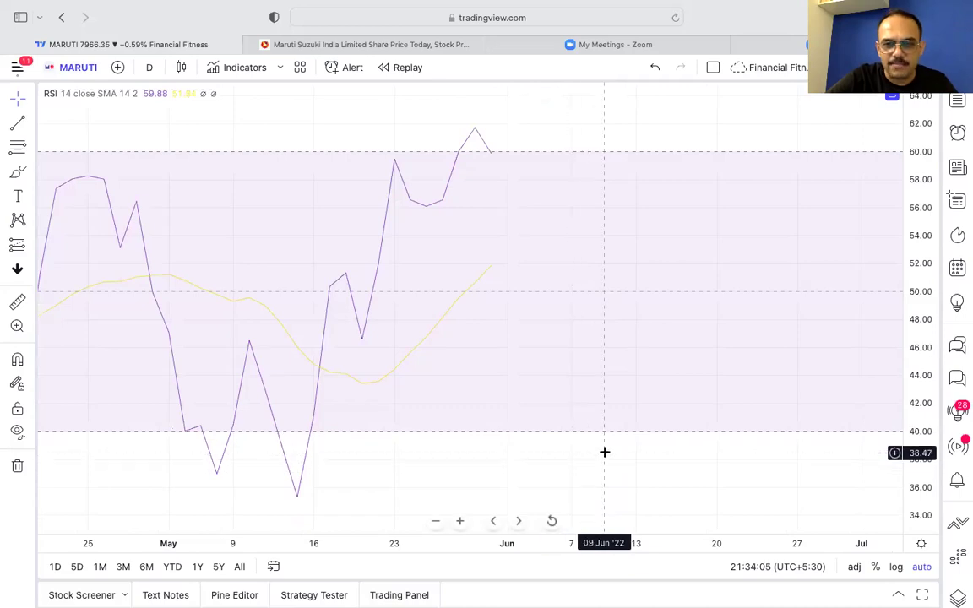
pyautogui.doubleClick(605, 452)
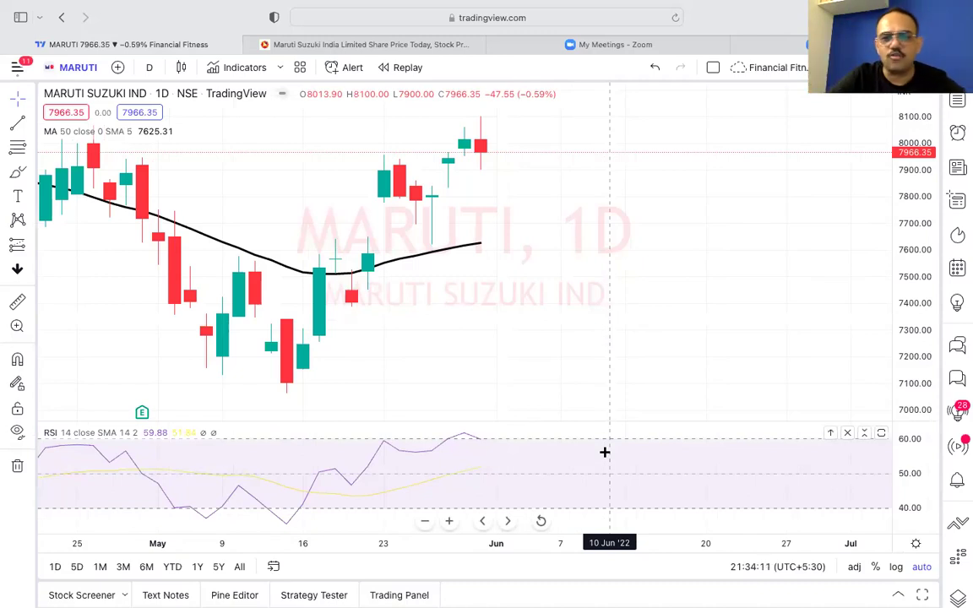
pyautogui.doubleClick(651, 182)
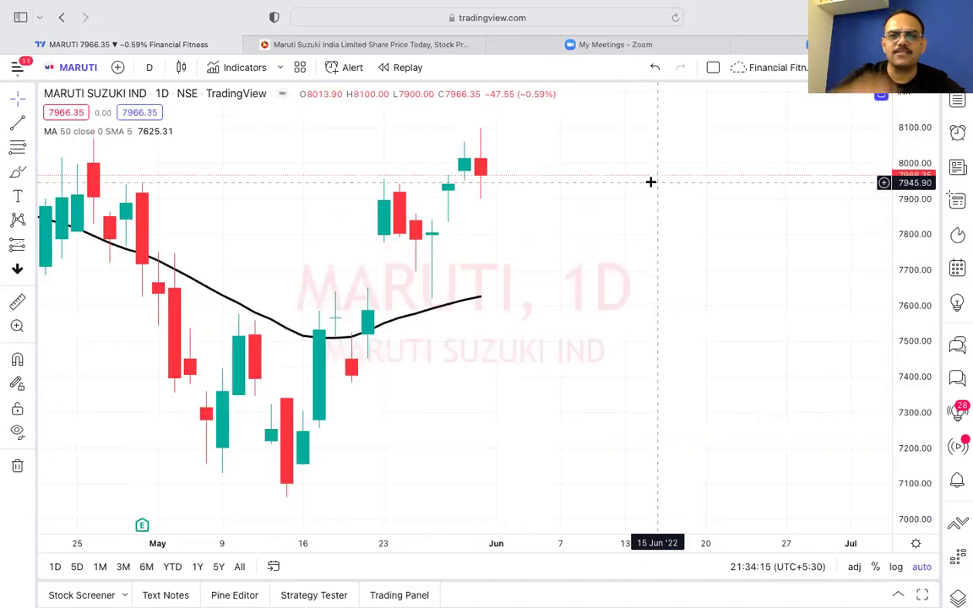
pyautogui.doubleClick(651, 182)
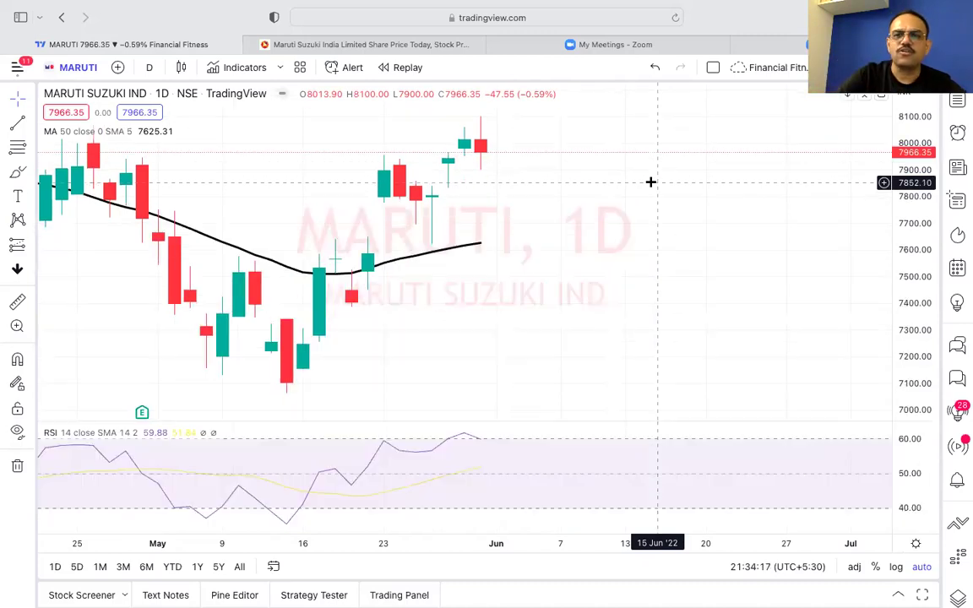
pyautogui.doubleClick(609, 431)
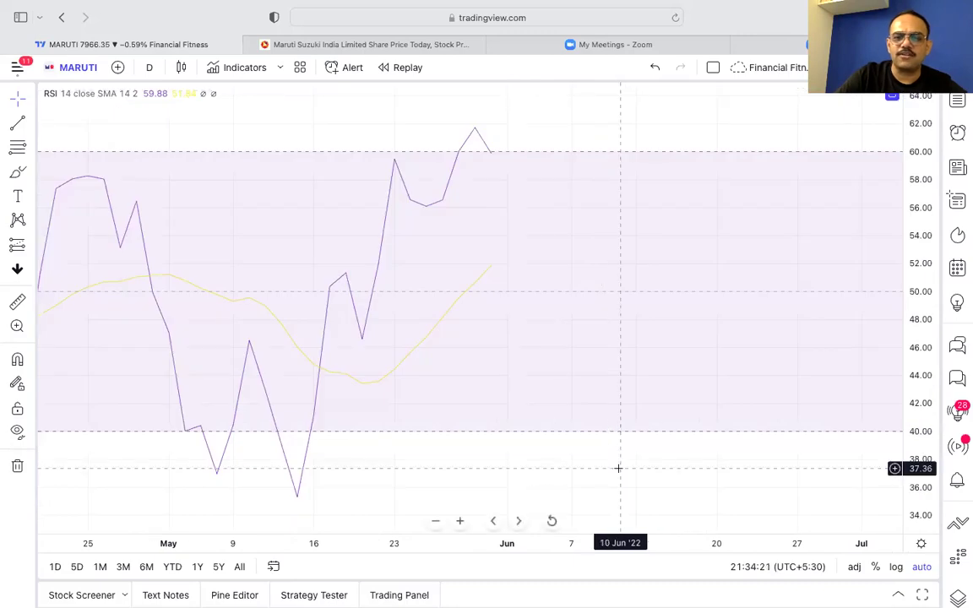
pyautogui.doubleClick(617, 467)
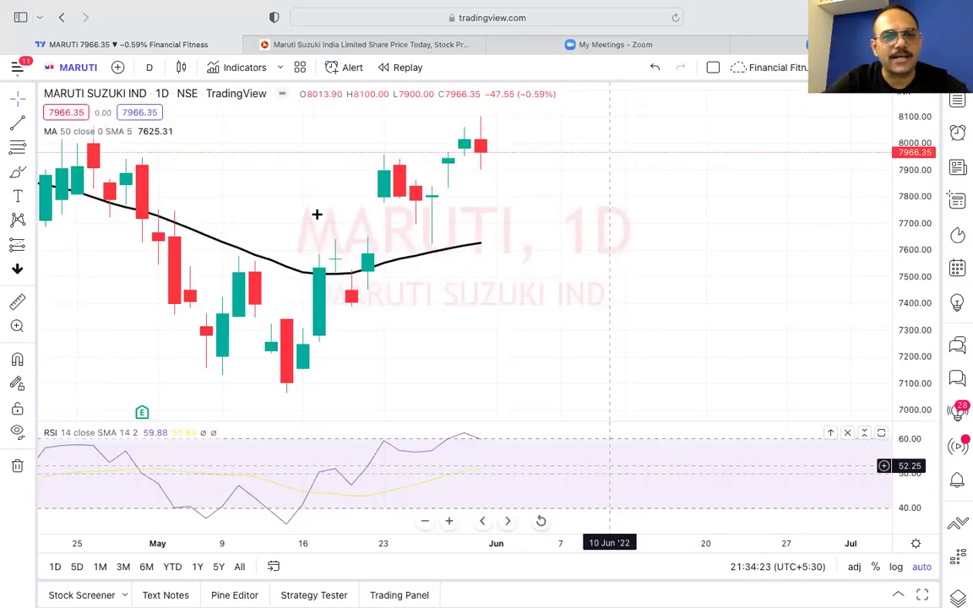
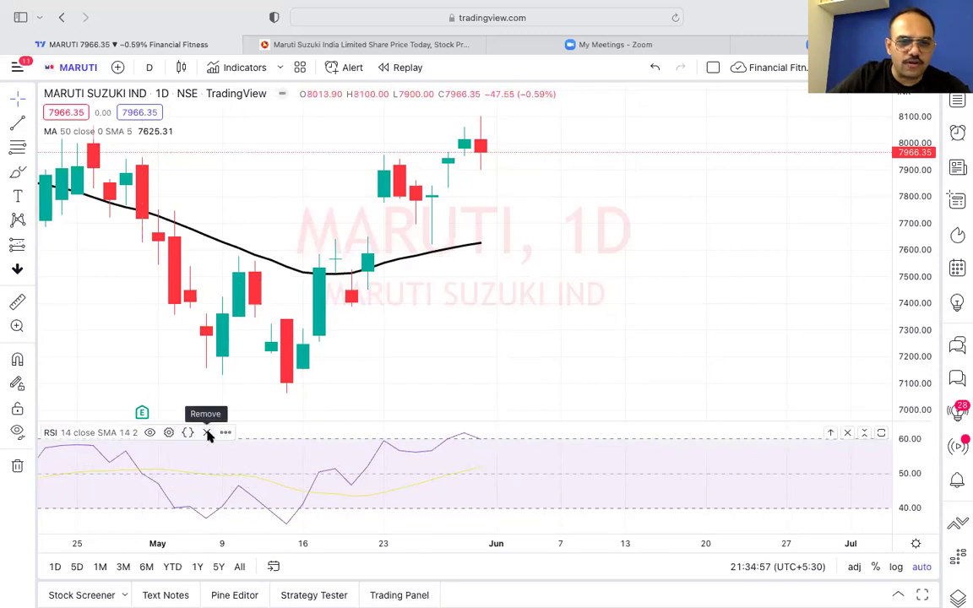
# Remove the RSI and the 50-period moving average from the MARUTI daily chart
pyautogui.click(208, 433)
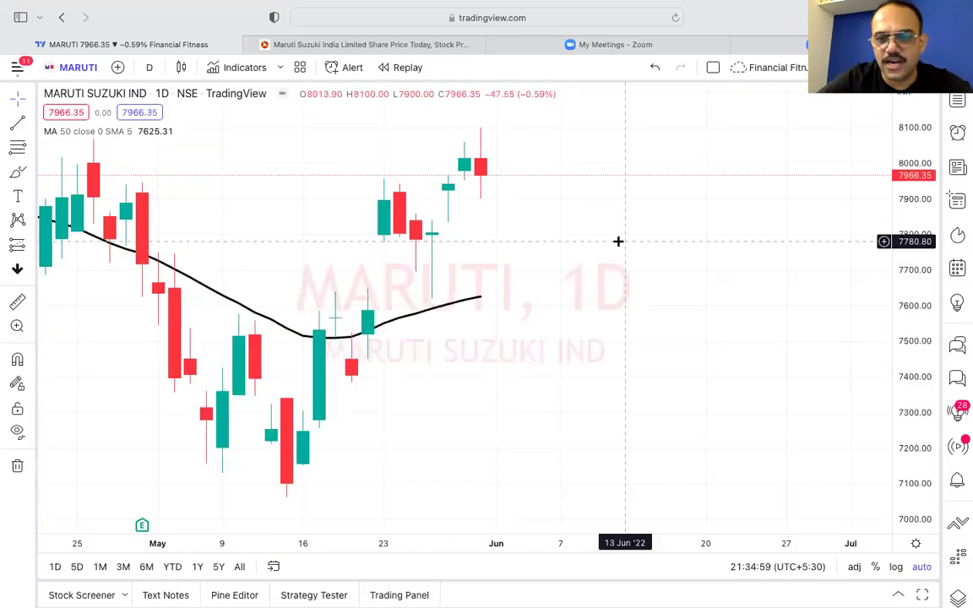
pyautogui.scroll(-5, 617, 241)
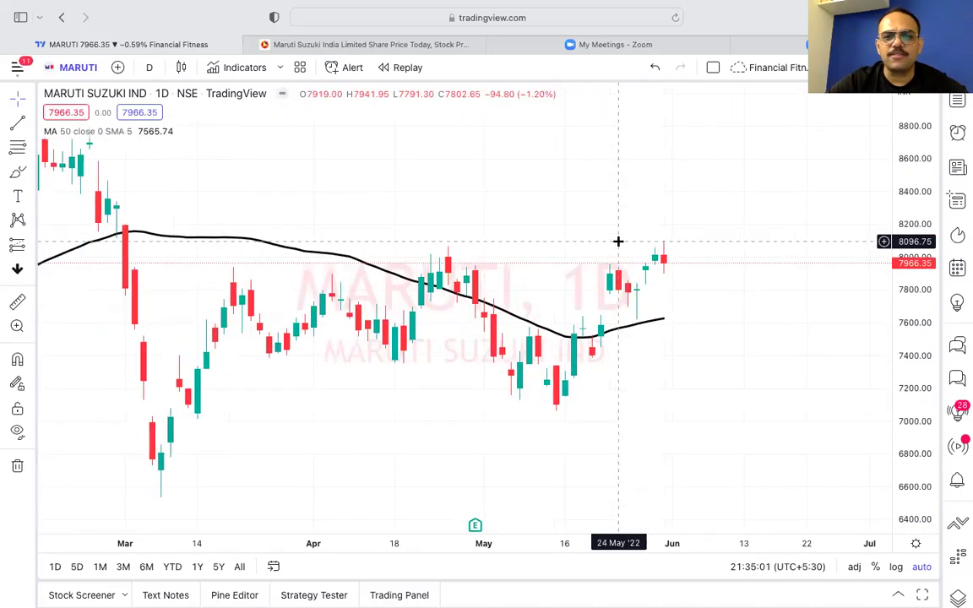
pyautogui.moveTo(56, 128)
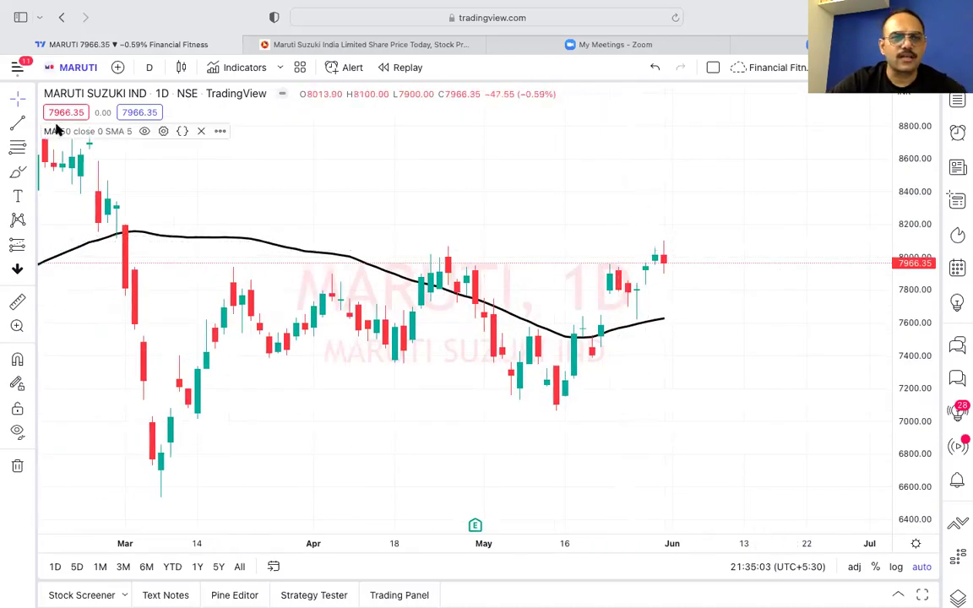
pyautogui.click(201, 131)
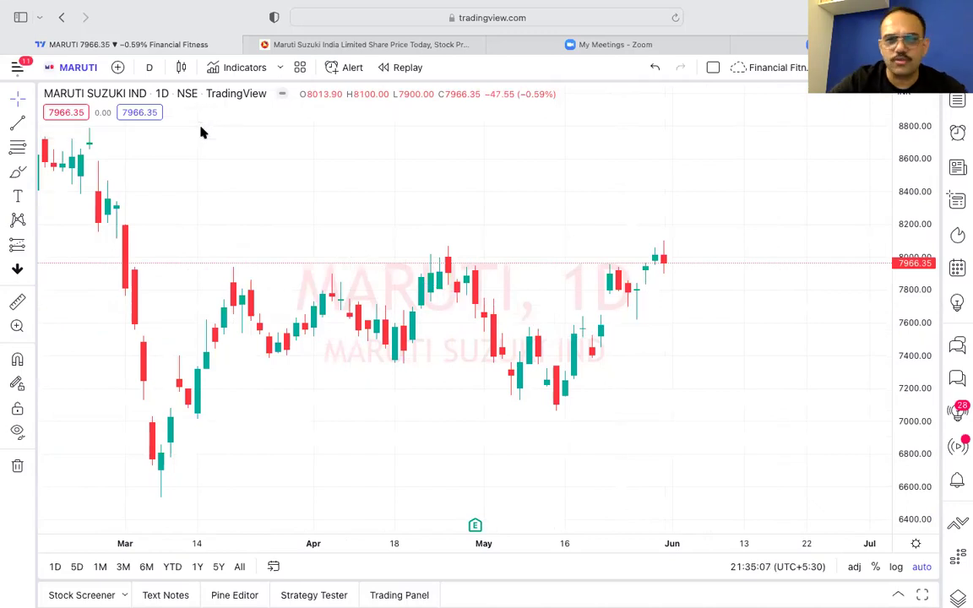
# Compress the price scale to flatten the candles, view more of the price history, and restore the scale's automatic fit
pyautogui.scroll(-1, 626, 321)
pyautogui.scroll(2, 626, 321)
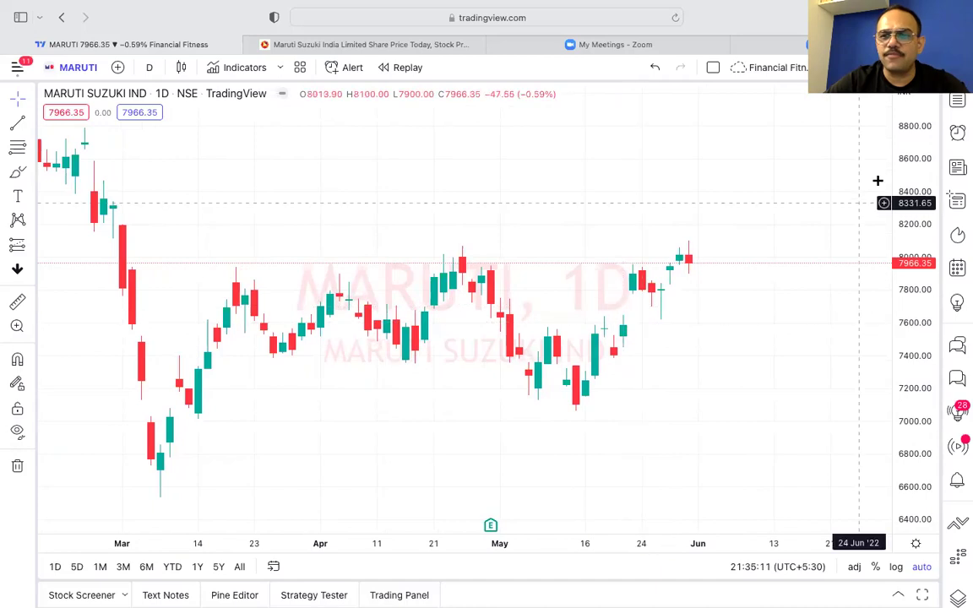
pyautogui.moveTo(909, 153); pyautogui.dragTo(919, 380)
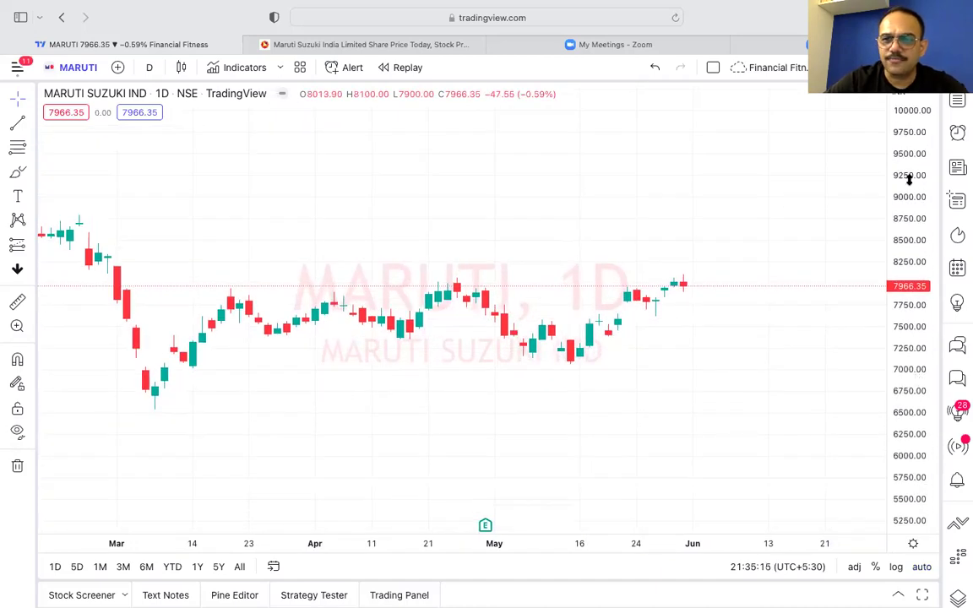
pyautogui.moveTo(915, 263); pyautogui.dragTo(916, 391)
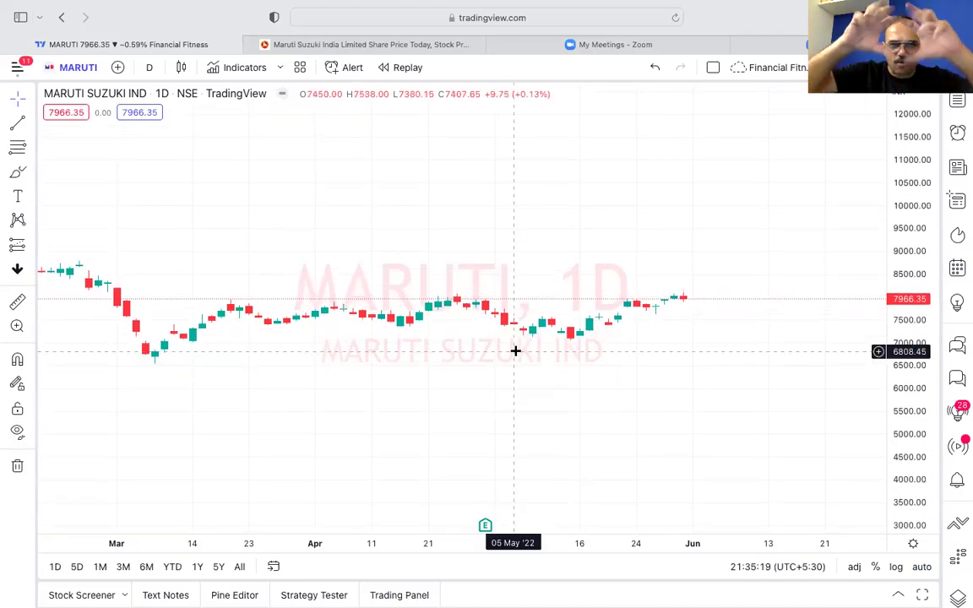
pyautogui.scroll(-5, 515, 351)
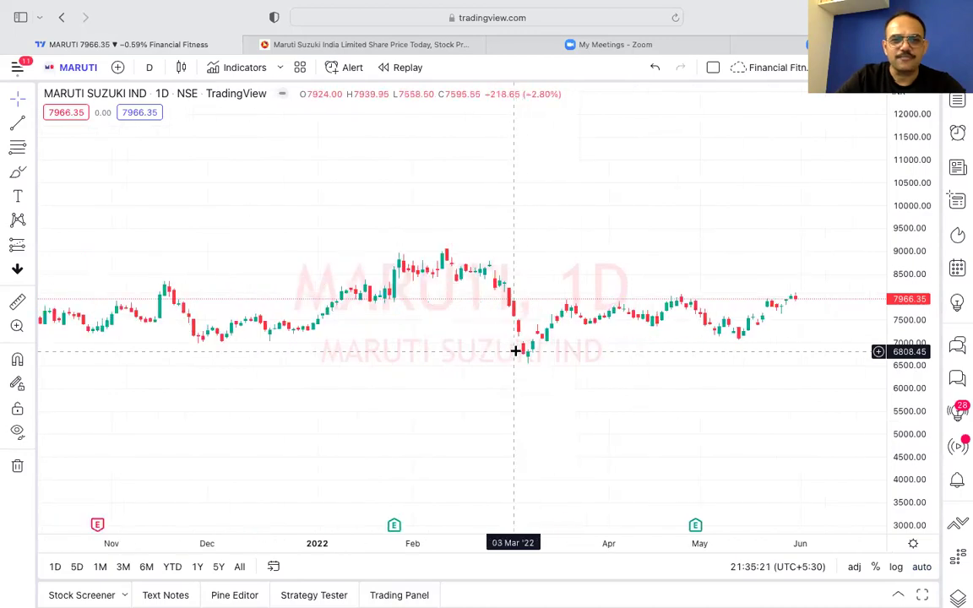
pyautogui.scroll(3, 515, 351)
pyautogui.hscroll(5, 515, 350)
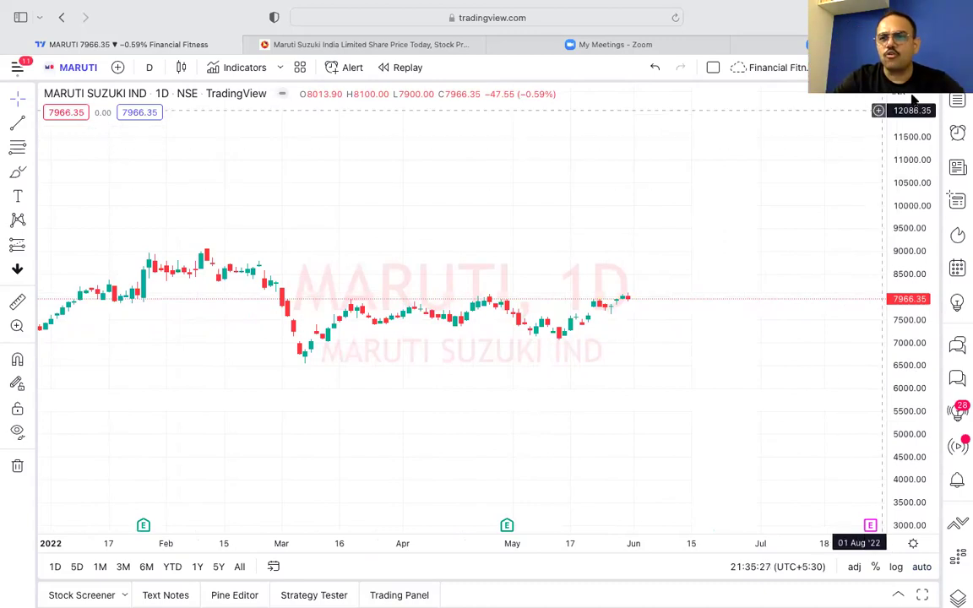
pyautogui.doubleClick(914, 250)
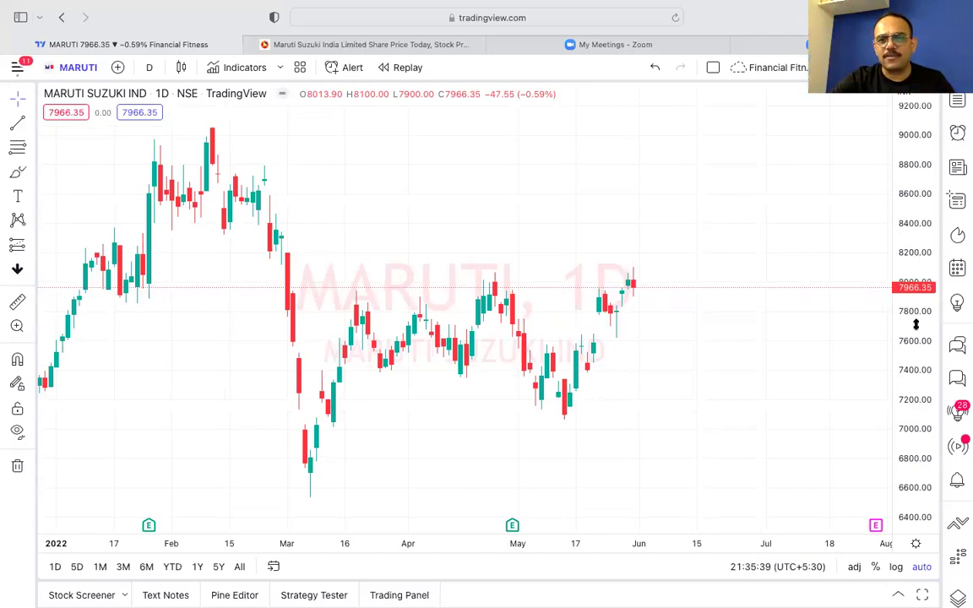
# Stretch the price scale to make the candles taller and restore its automatic fit, going through this twice
pyautogui.moveTo(915, 328); pyautogui.dragTo(916, 109)
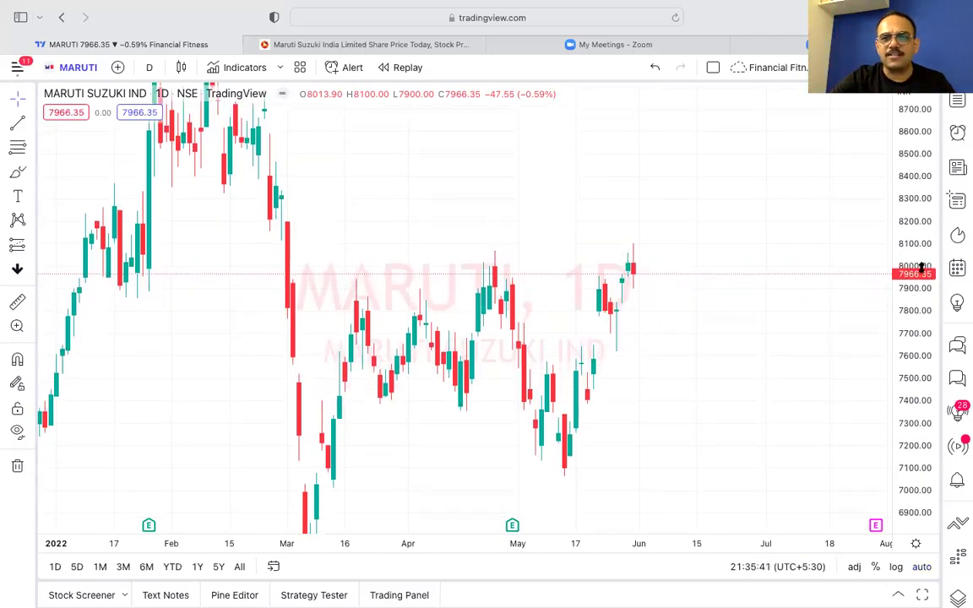
pyautogui.moveTo(921, 317); pyautogui.dragTo(917, 236)
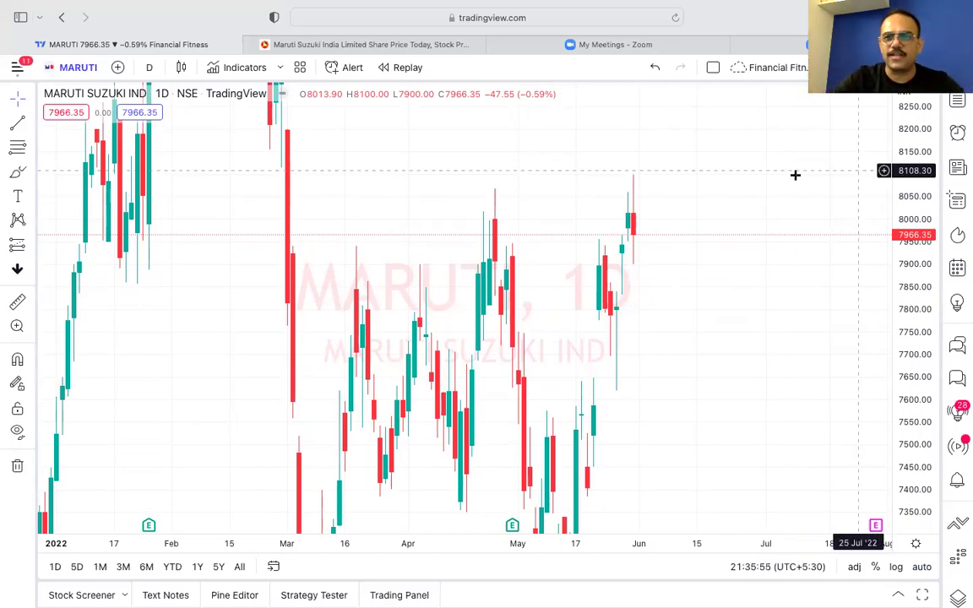
pyautogui.doubleClick(915, 173)
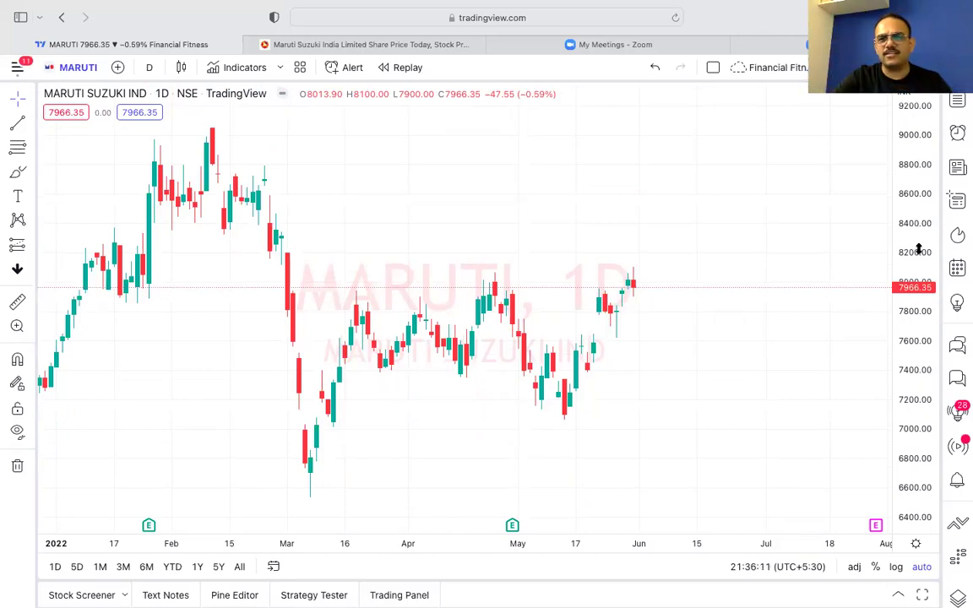
pyautogui.moveTo(919, 270); pyautogui.dragTo(919, 143)
pyautogui.moveTo(918, 230); pyautogui.dragTo(921, 123)
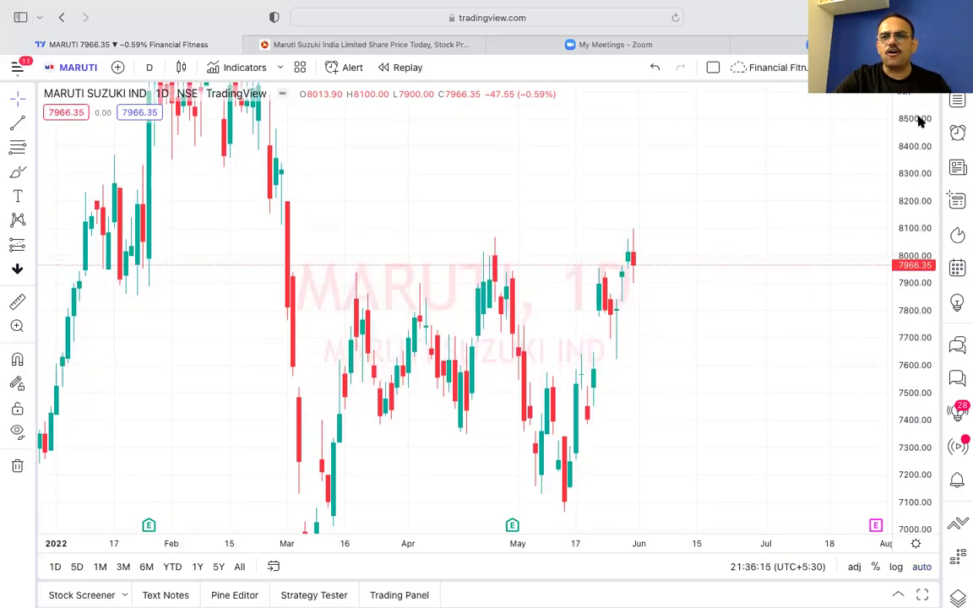
pyautogui.doubleClick(921, 123)
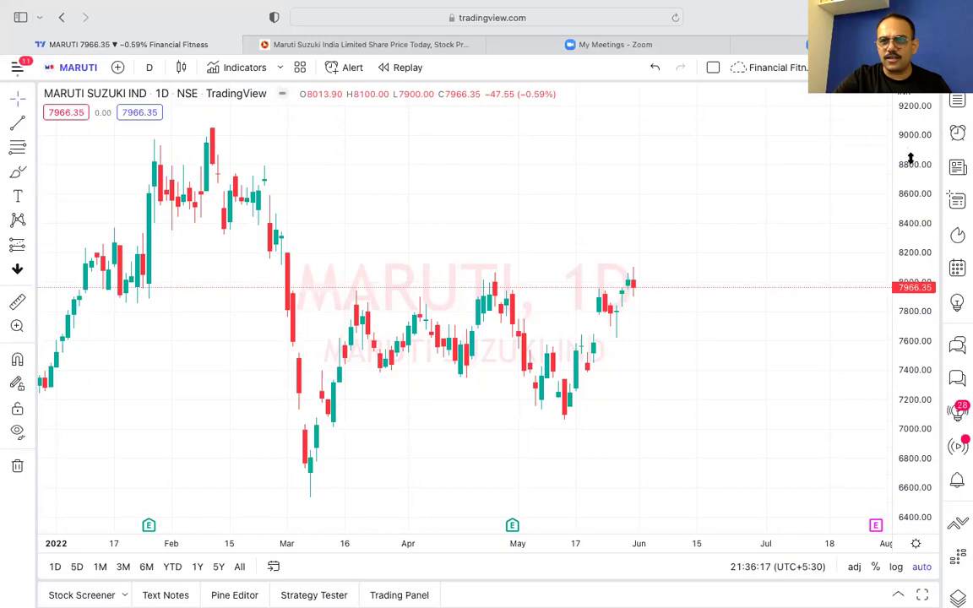
# Compress the price scale in two passes and reset it to automatic fit
pyautogui.moveTo(910, 158); pyautogui.dragTo(913, 382)
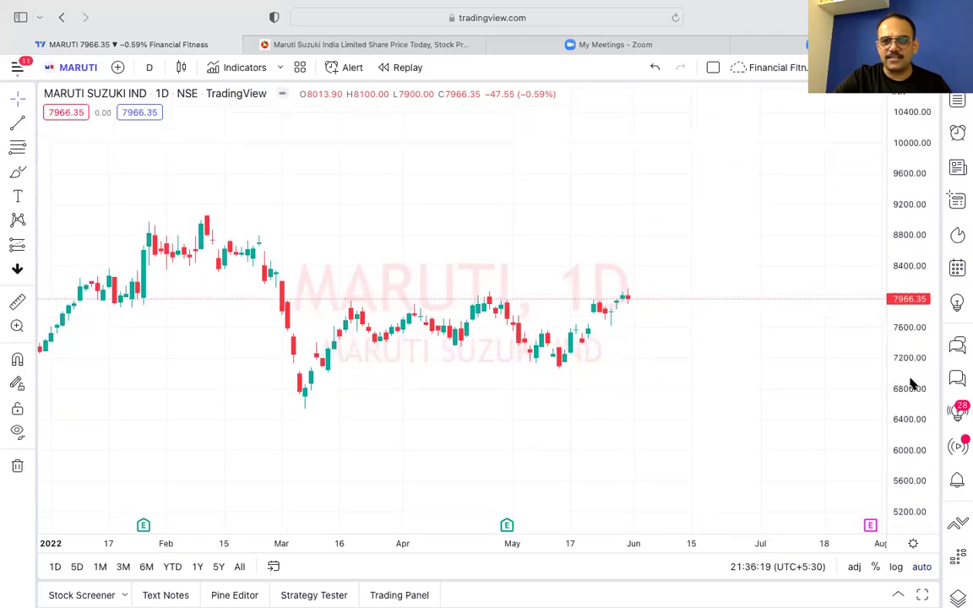
pyautogui.moveTo(910, 208); pyautogui.dragTo(911, 372)
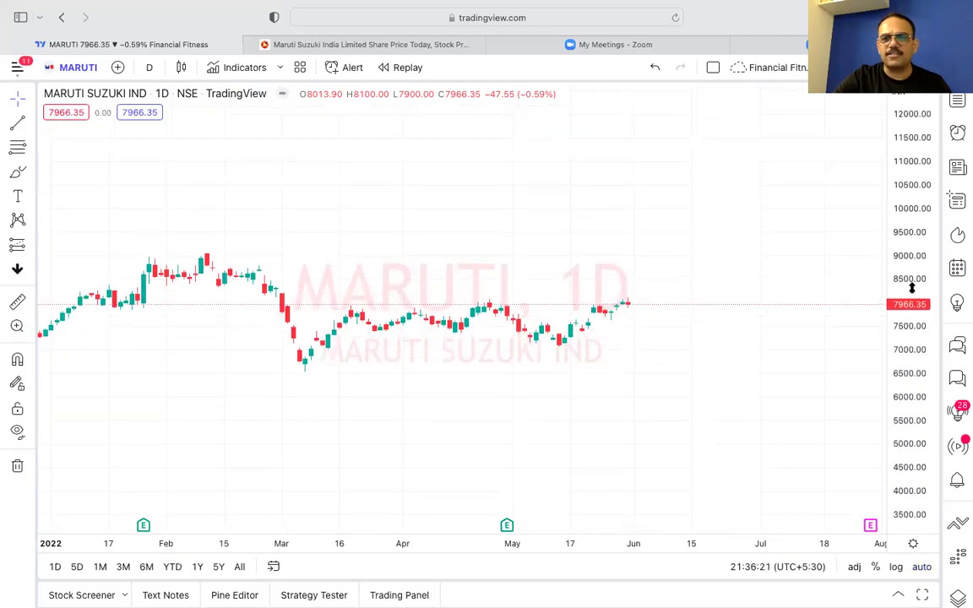
pyautogui.doubleClick(921, 230)
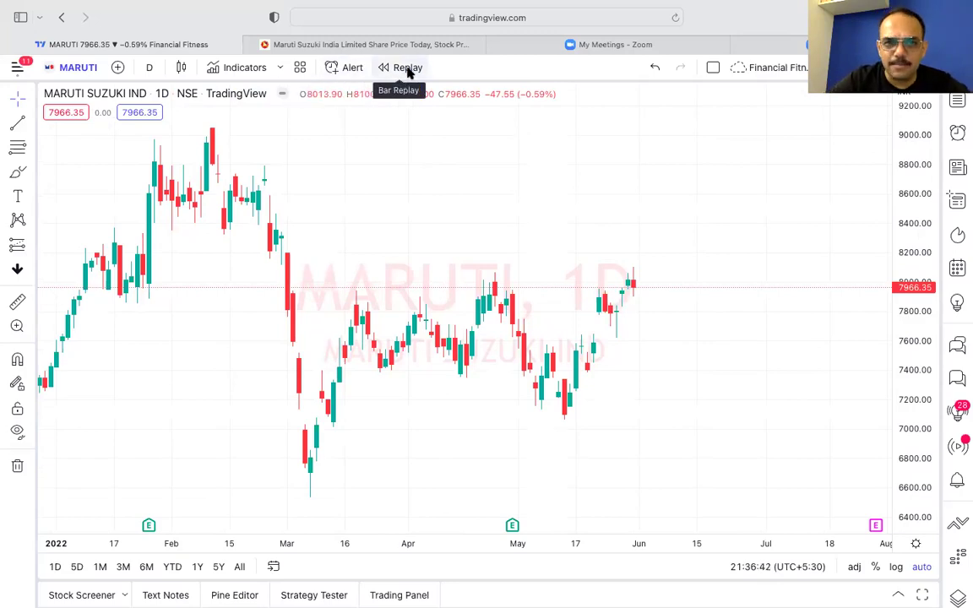
# Turn on Bar Replay and set its starting point at 11 September 2019 on the daily chart
pyautogui.scroll(-5, 523, 247)
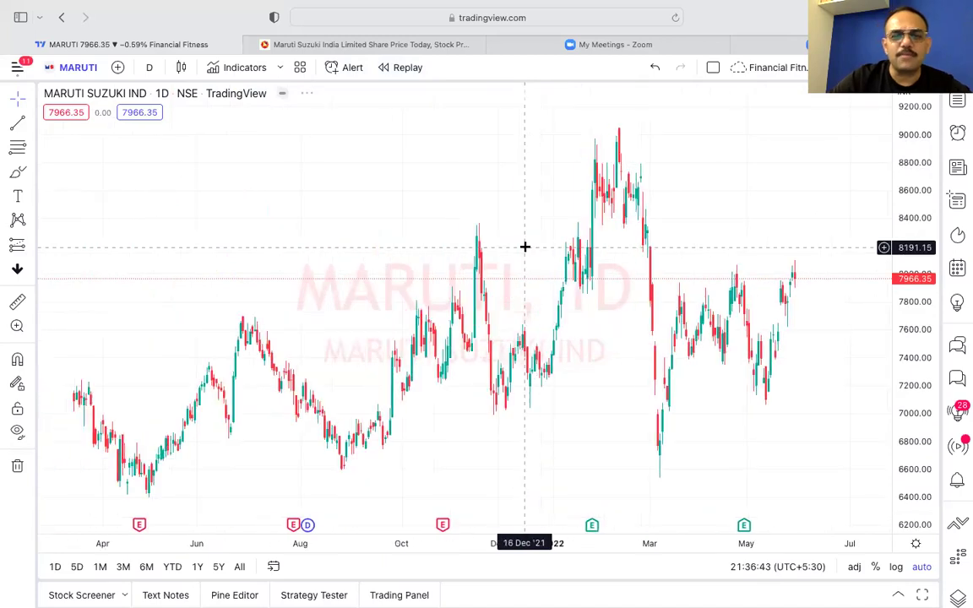
pyautogui.scroll(-3, 524, 247)
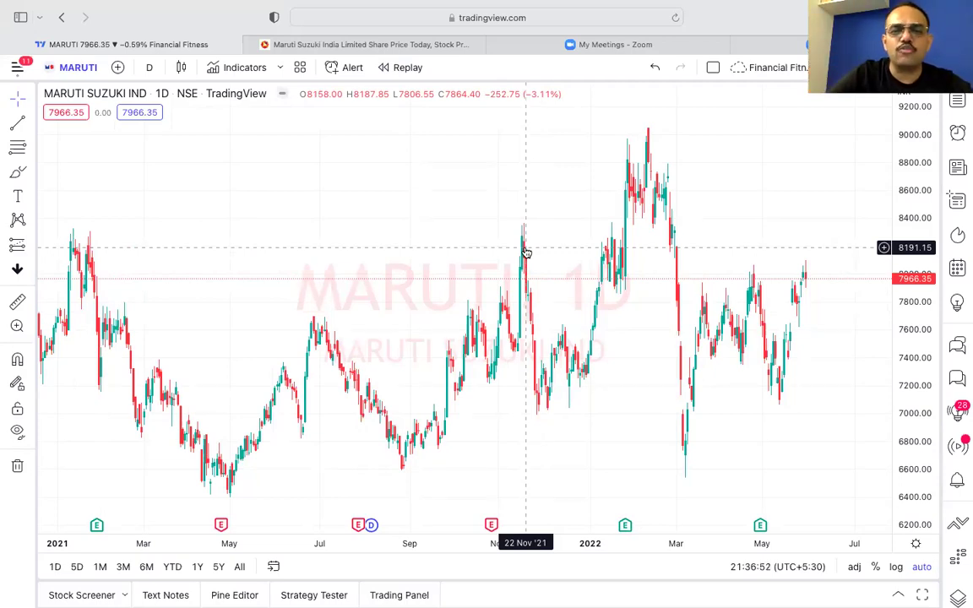
pyautogui.scroll(-5, 525, 251)
pyautogui.hscroll(-10, 524, 247)
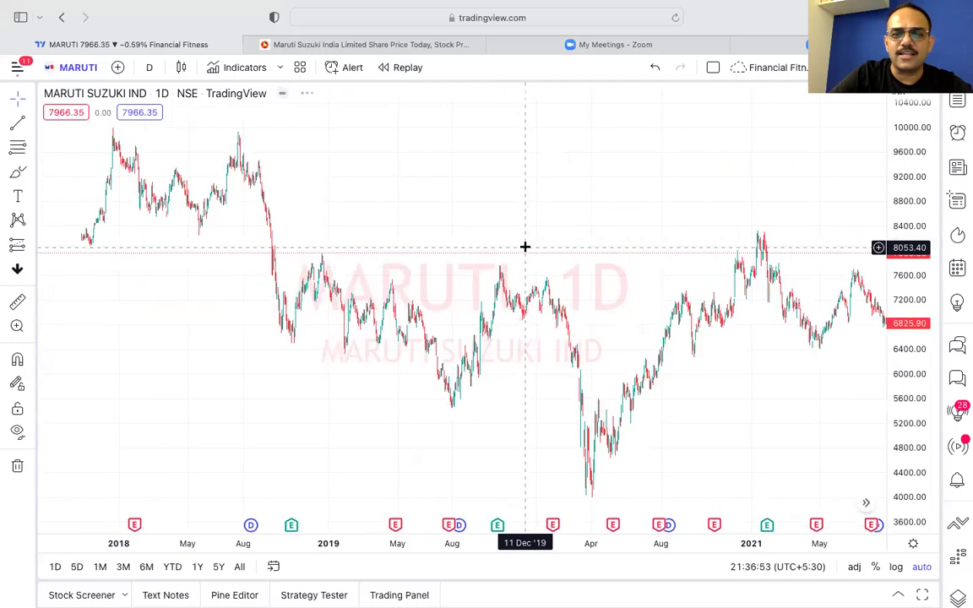
pyautogui.click(401, 67)
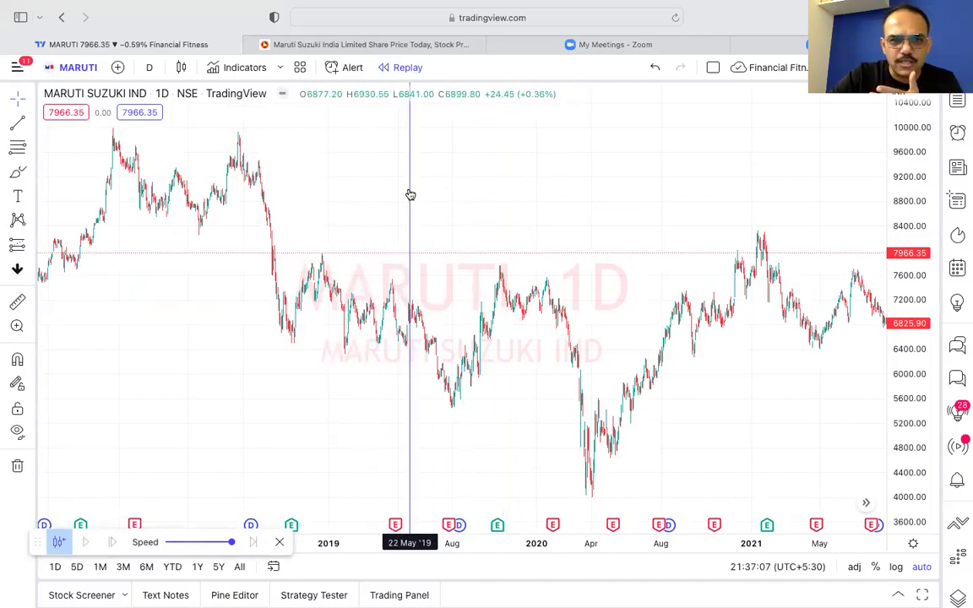
pyautogui.scroll(5, 410, 194)
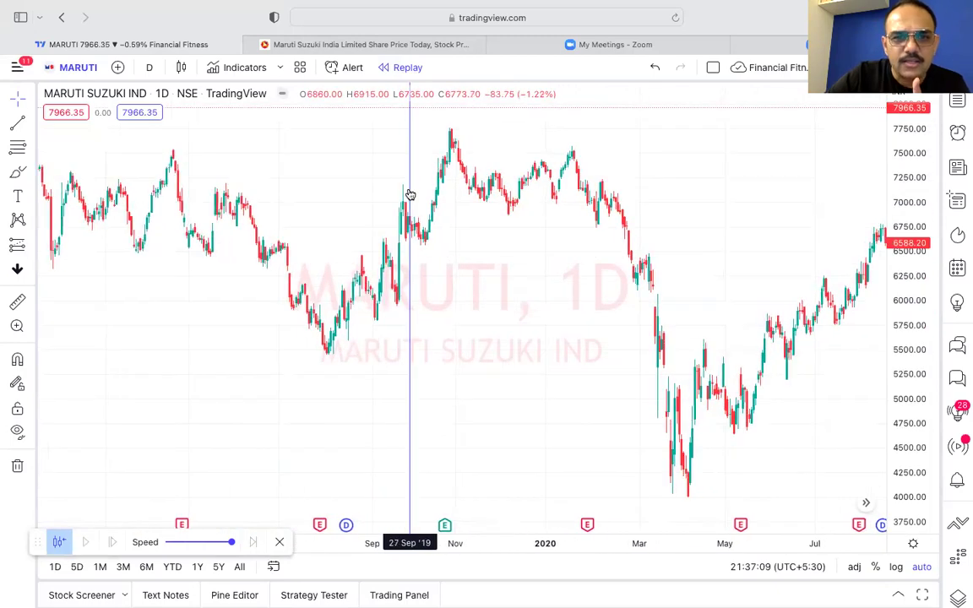
pyautogui.scroll(5, 409, 194)
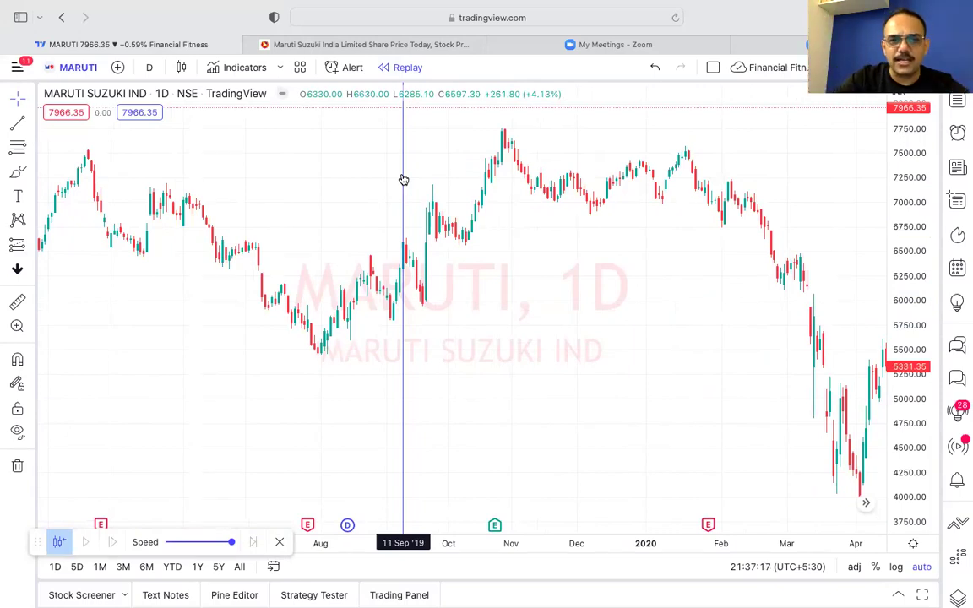
pyautogui.click(403, 180)
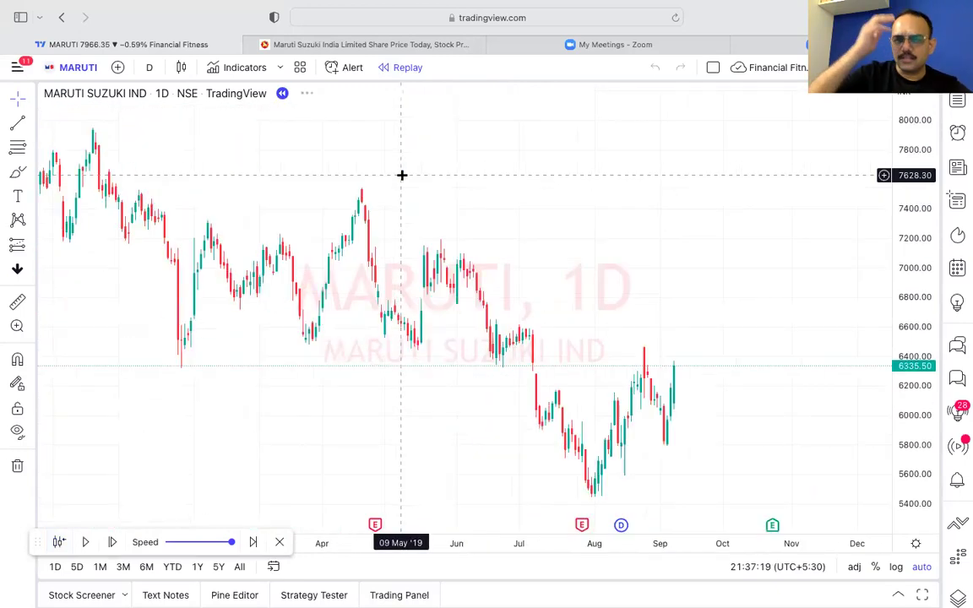
# Move the replay controls above the candles and advance the replay one bar at a time to late October 2019
pyautogui.scroll(5, 402, 175)
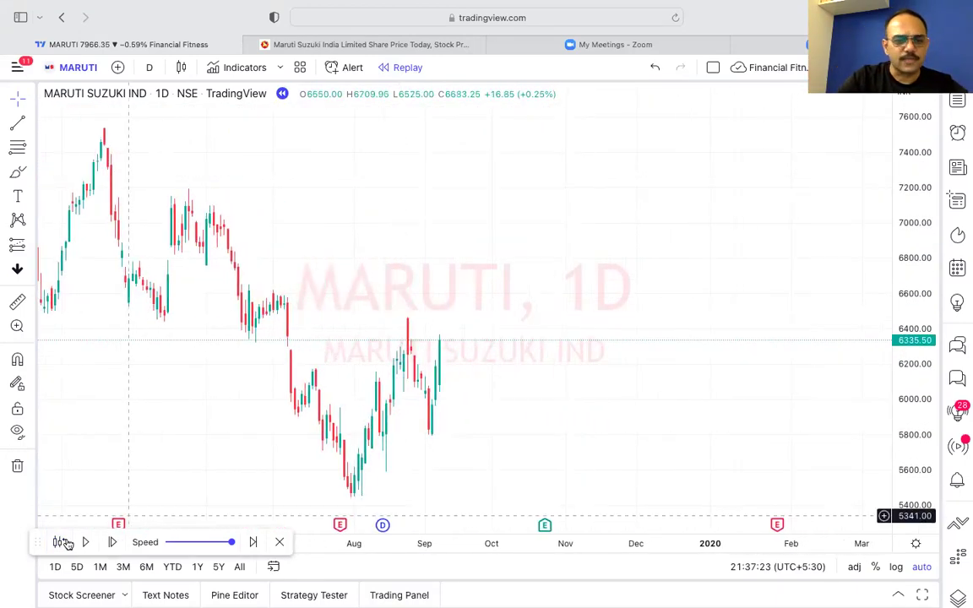
pyautogui.moveTo(39, 541); pyautogui.dragTo(343, 157)
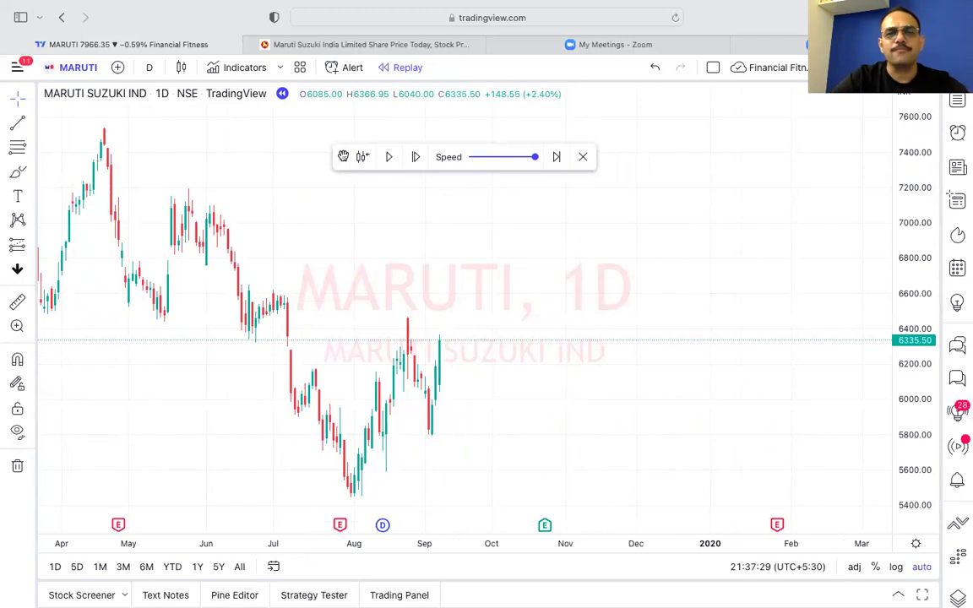
pyautogui.click(416, 158)
pyautogui.click(417, 158)
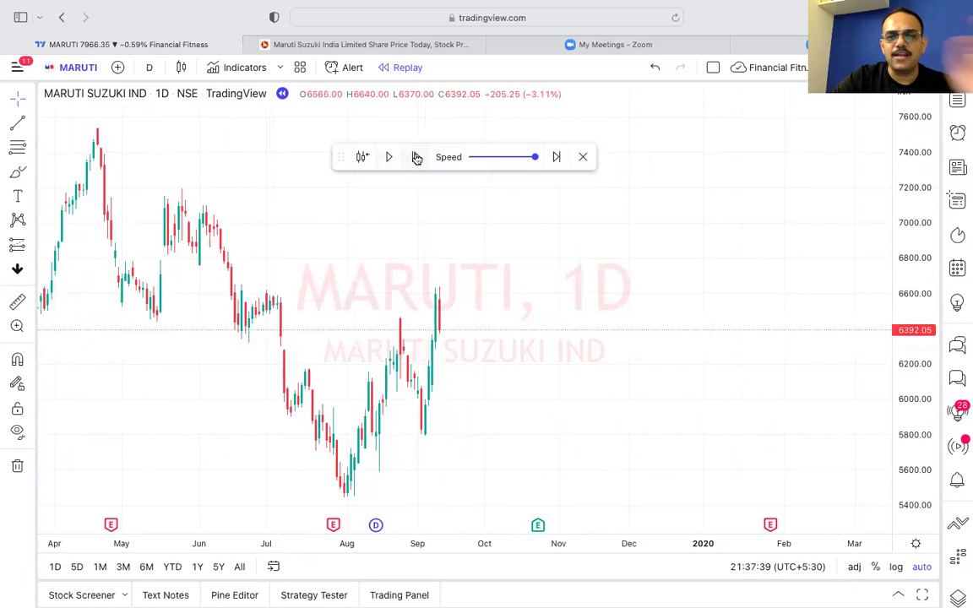
pyautogui.click(417, 158)
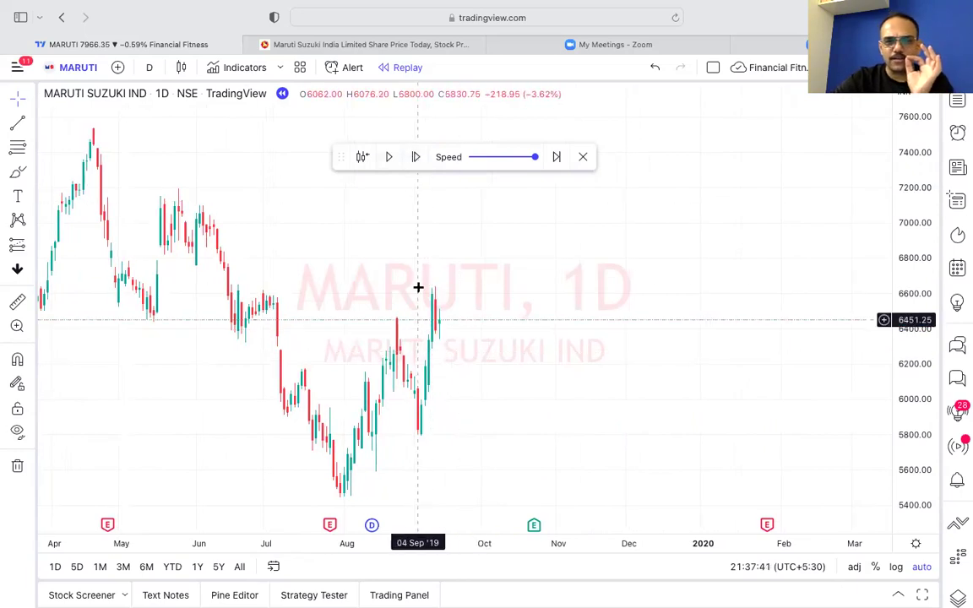
pyautogui.click(416, 158)
pyautogui.click(416, 158)
pyautogui.click(416, 158)
pyautogui.click(417, 158)
pyautogui.click(417, 158)
pyautogui.click(417, 158)
pyautogui.click(416, 158)
pyautogui.click(417, 158)
pyautogui.click(417, 158)
pyautogui.click(416, 158)
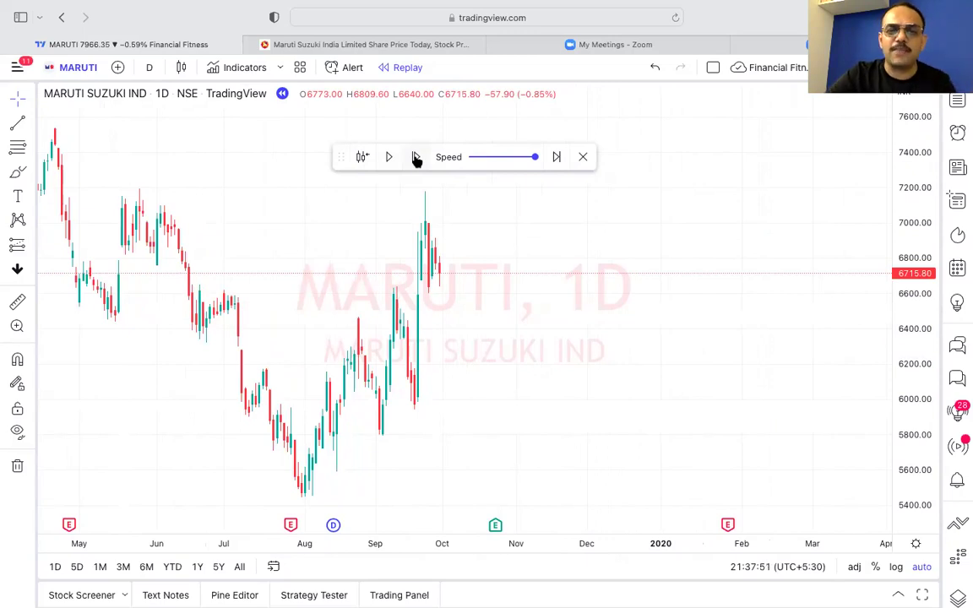
pyautogui.click(417, 158)
pyautogui.click(416, 158)
pyautogui.click(417, 158)
pyautogui.click(416, 158)
pyautogui.click(416, 158)
pyautogui.click(416, 158)
pyautogui.click(417, 158)
pyautogui.click(416, 158)
pyautogui.click(416, 157)
pyautogui.click(416, 158)
pyautogui.click(417, 158)
pyautogui.click(416, 158)
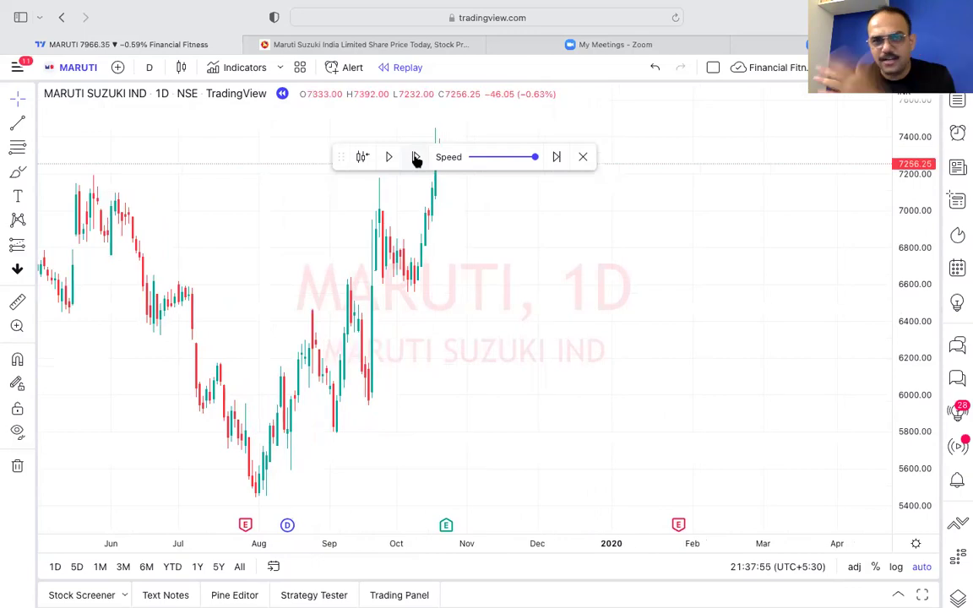
pyautogui.click(417, 158)
pyautogui.click(417, 158)
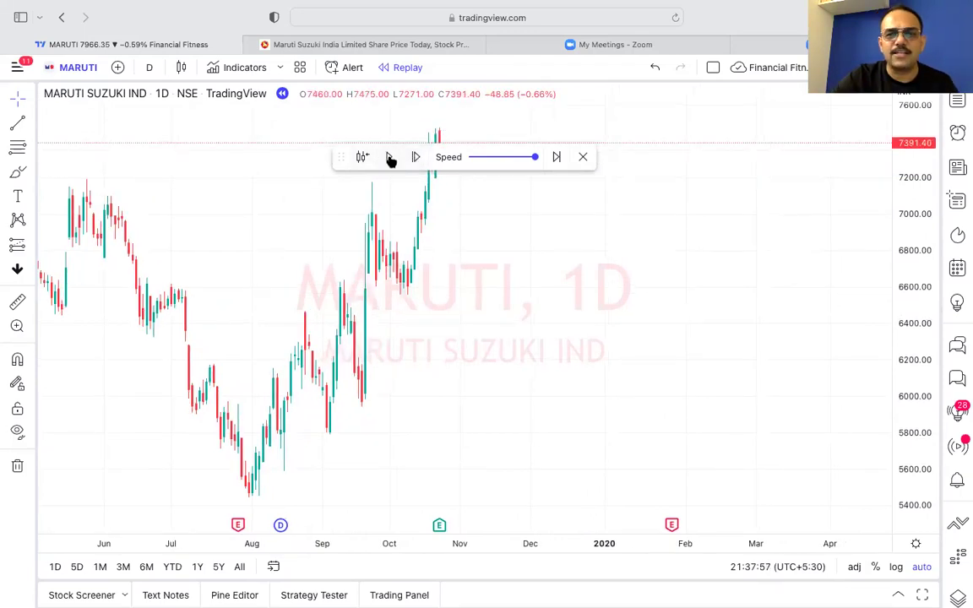
# Play the replay automatically at a medium speed, move its controls below the latest candles, and raise the playback speed
pyautogui.click(501, 158)
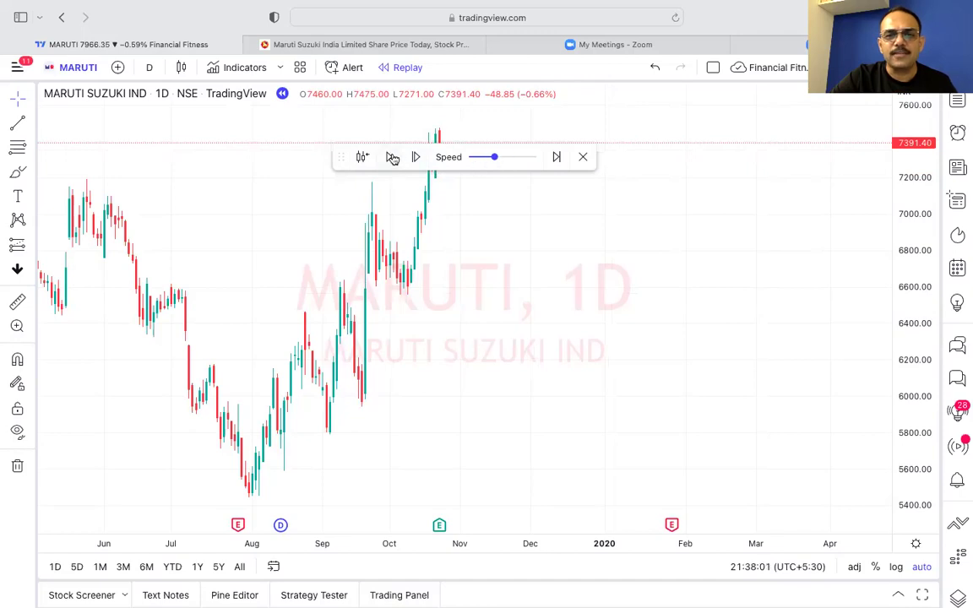
pyautogui.moveTo(341, 157); pyautogui.dragTo(356, 304)
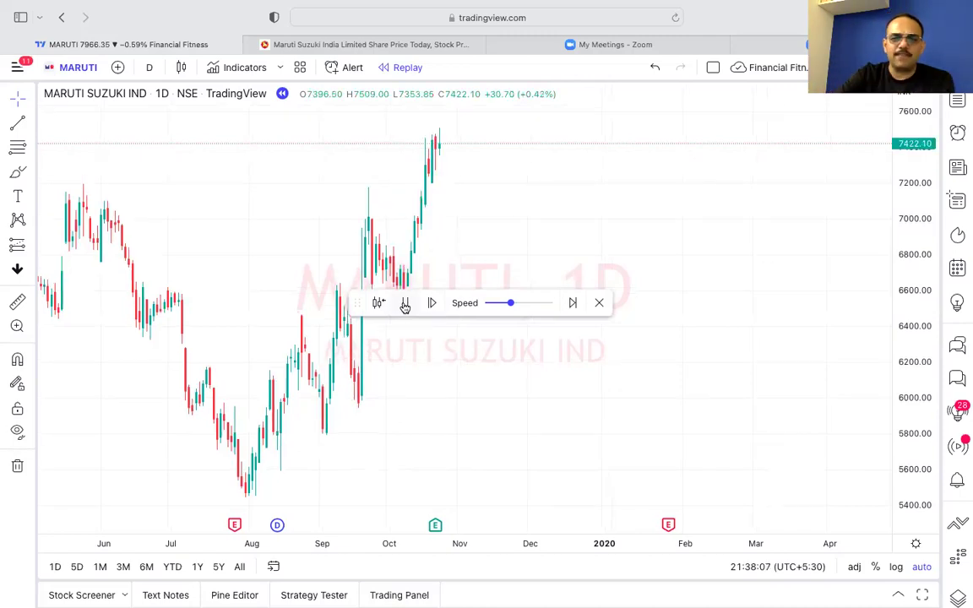
pyautogui.click(533, 303)
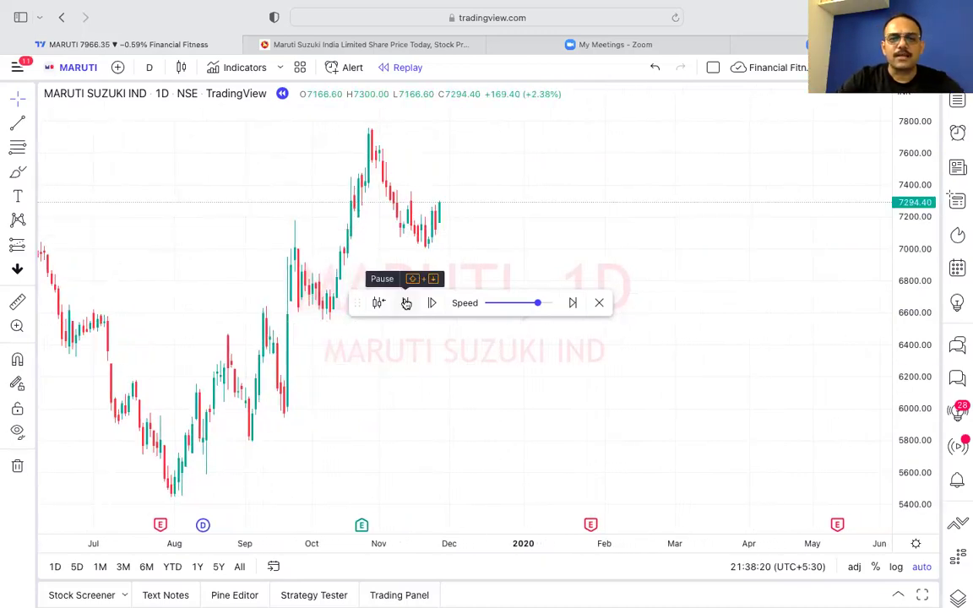
# Pause the replay and move its starting point back to mid-September 2019
pyautogui.click(406, 303)
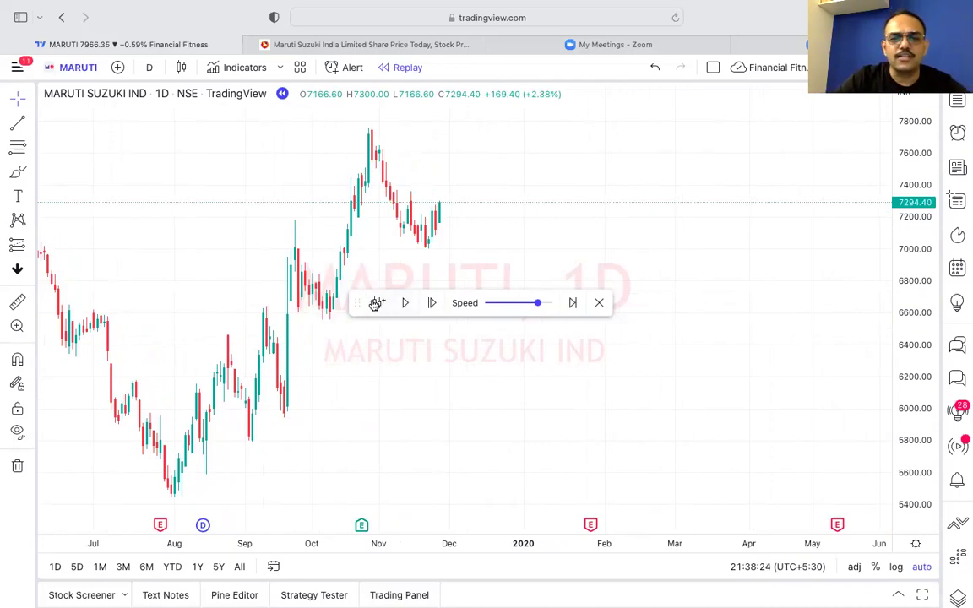
pyautogui.click(376, 303)
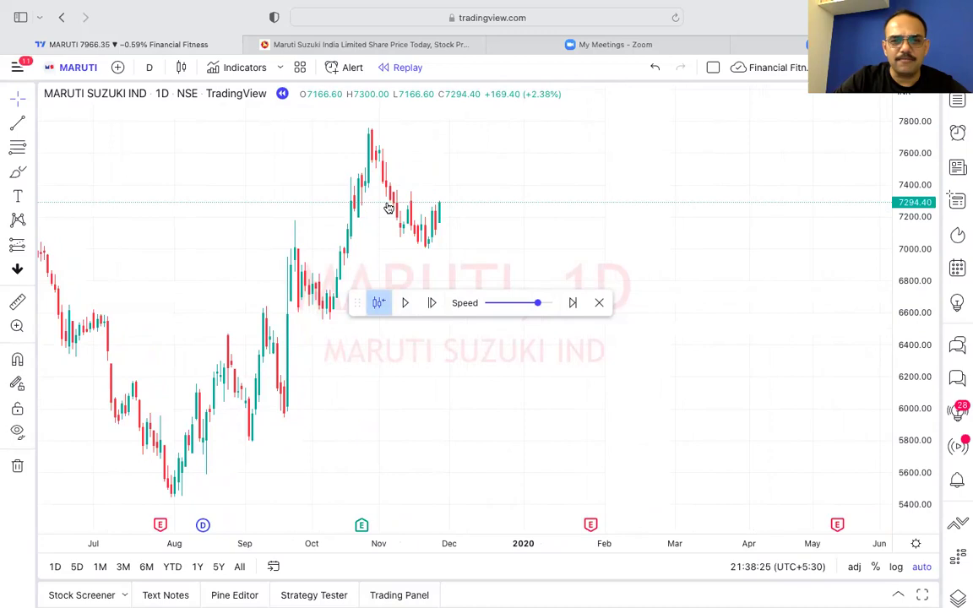
pyautogui.click(279, 229)
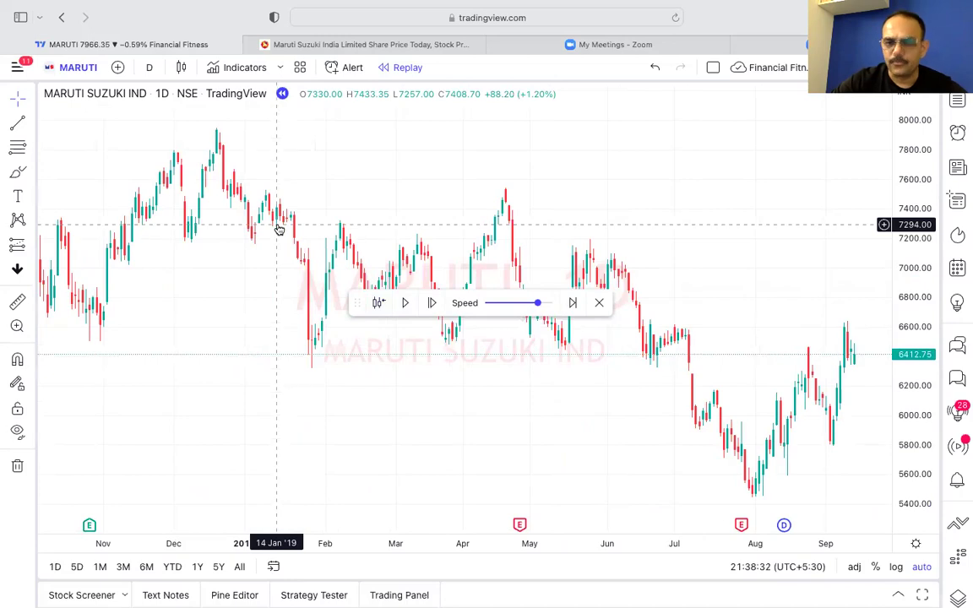
# Close the replay and confirm exiting chart replay mode
pyautogui.click(600, 304)
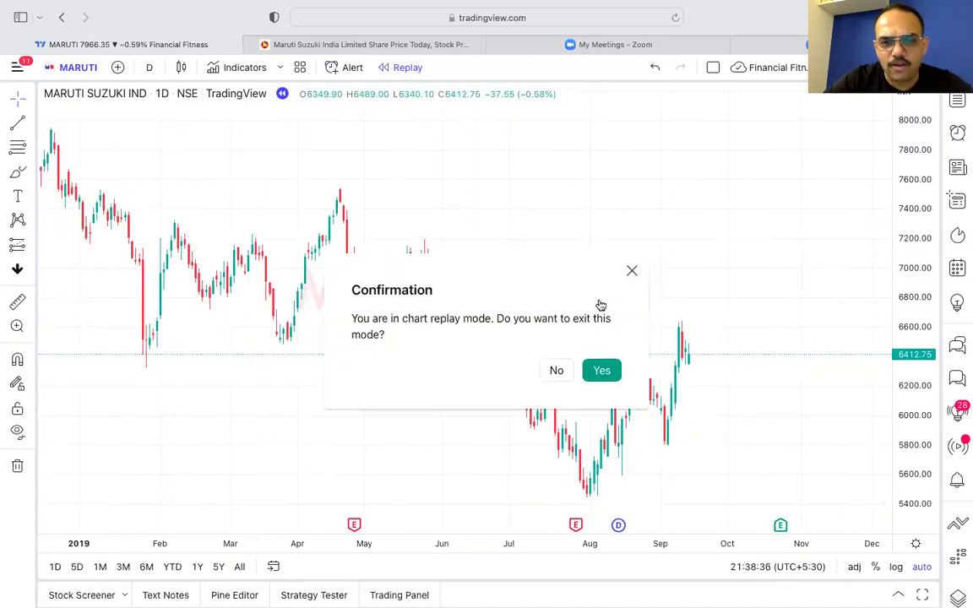
pyautogui.click(608, 374)
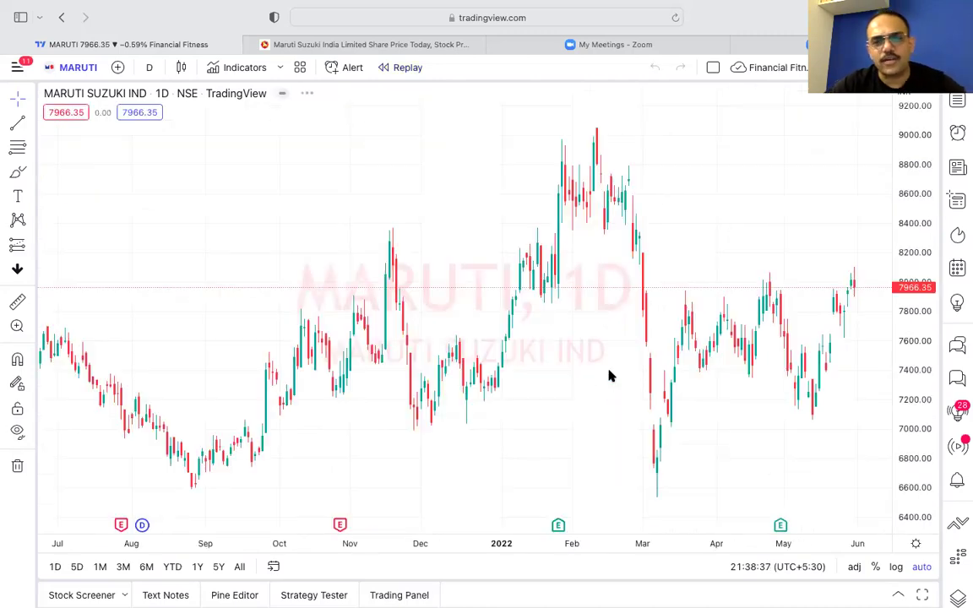
# Start Bar Replay again on the daily chart with its starting point at 5 March 2021
pyautogui.scroll(-3, 610, 375)
pyautogui.scroll(5, 610, 375)
pyautogui.scroll(3, 610, 375)
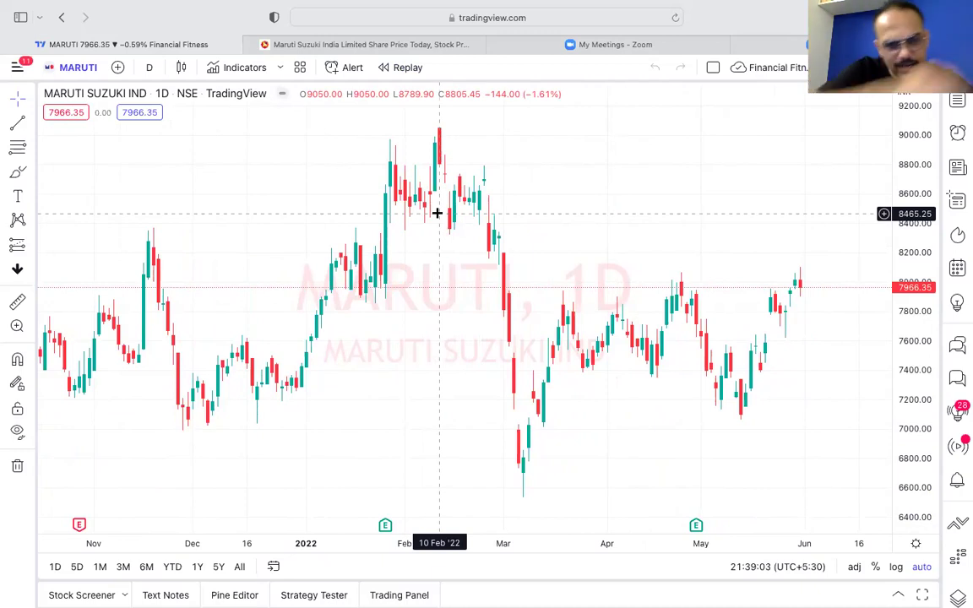
pyautogui.hscroll(-10, 437, 213)
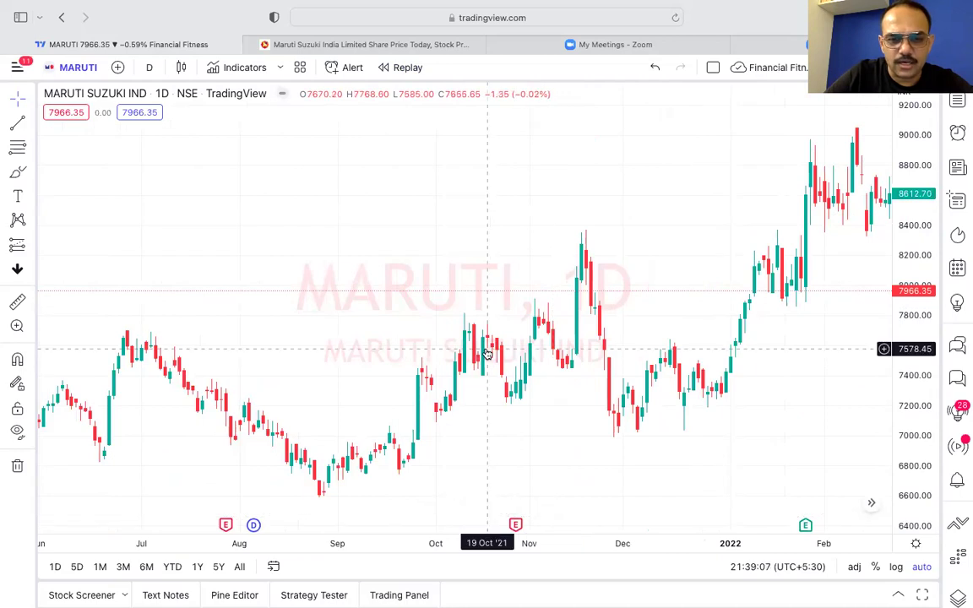
pyautogui.hscroll(-5, 487, 330)
pyautogui.hscroll(-10, 486, 348)
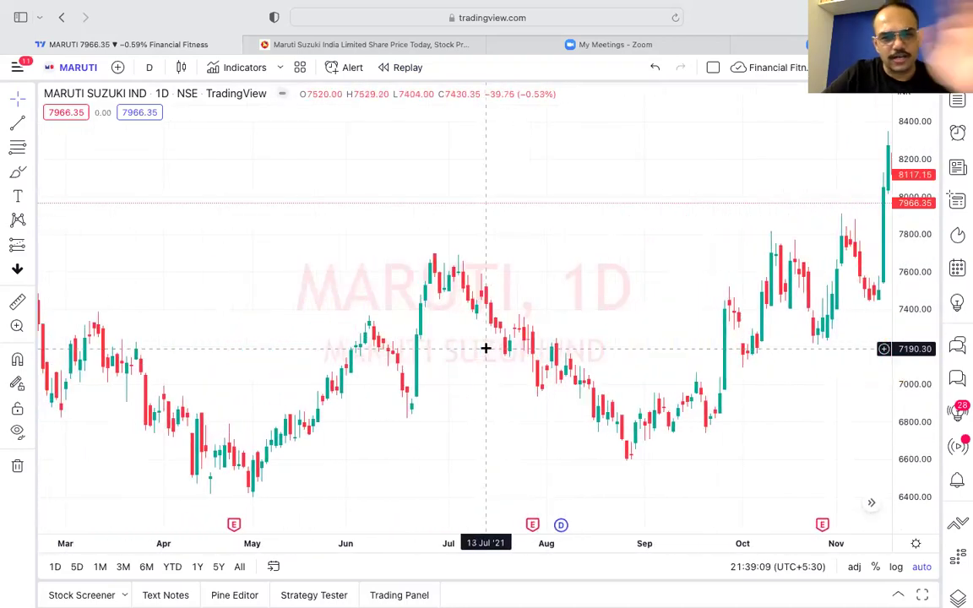
pyautogui.hscroll(-5, 485, 348)
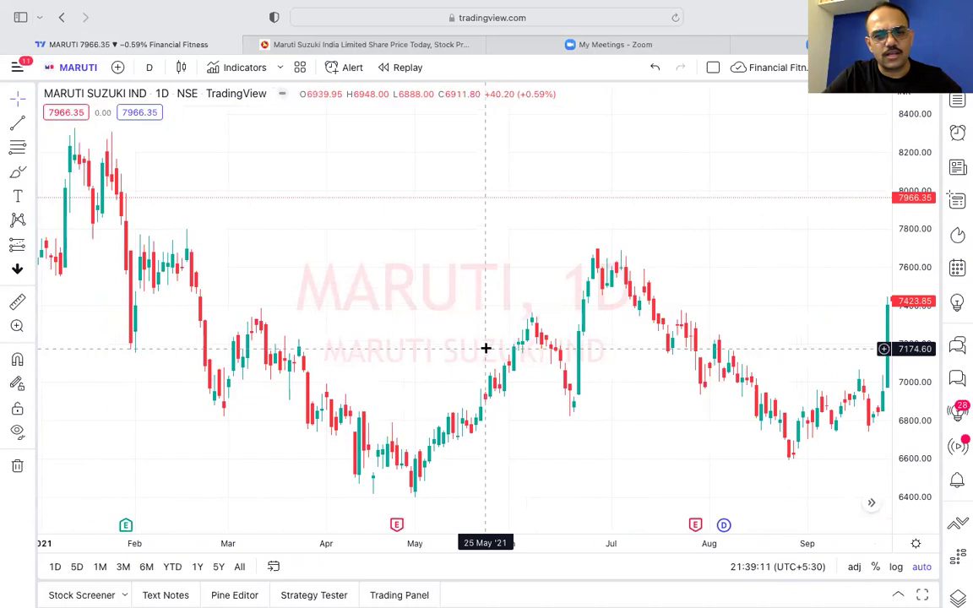
pyautogui.hscroll(-5, 486, 348)
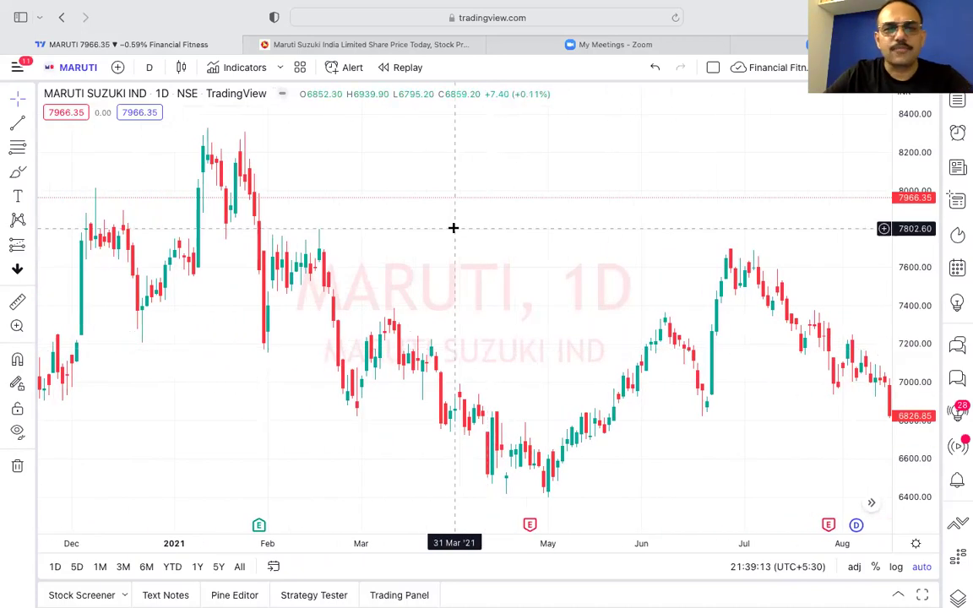
pyautogui.click(402, 69)
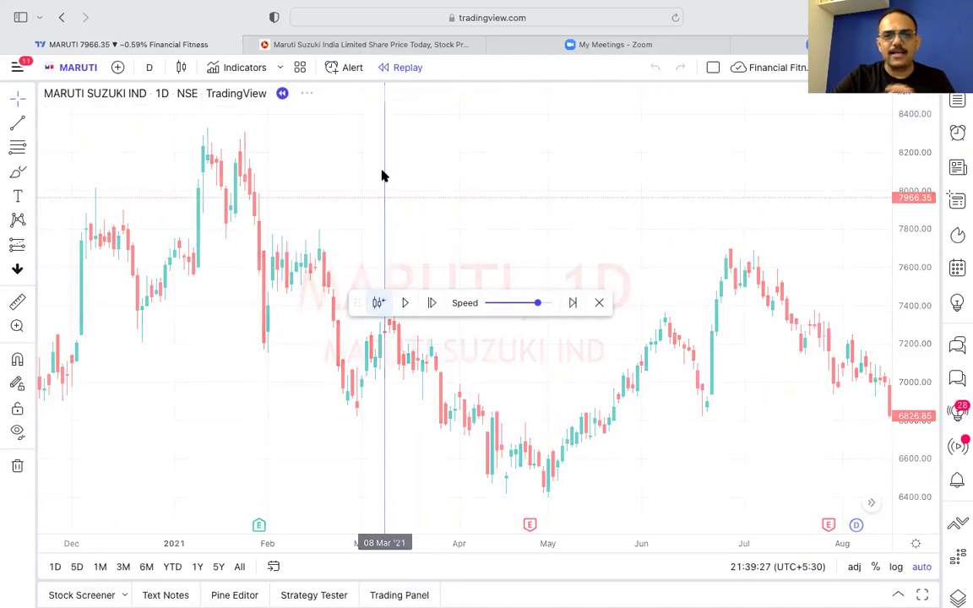
pyautogui.click(382, 170)
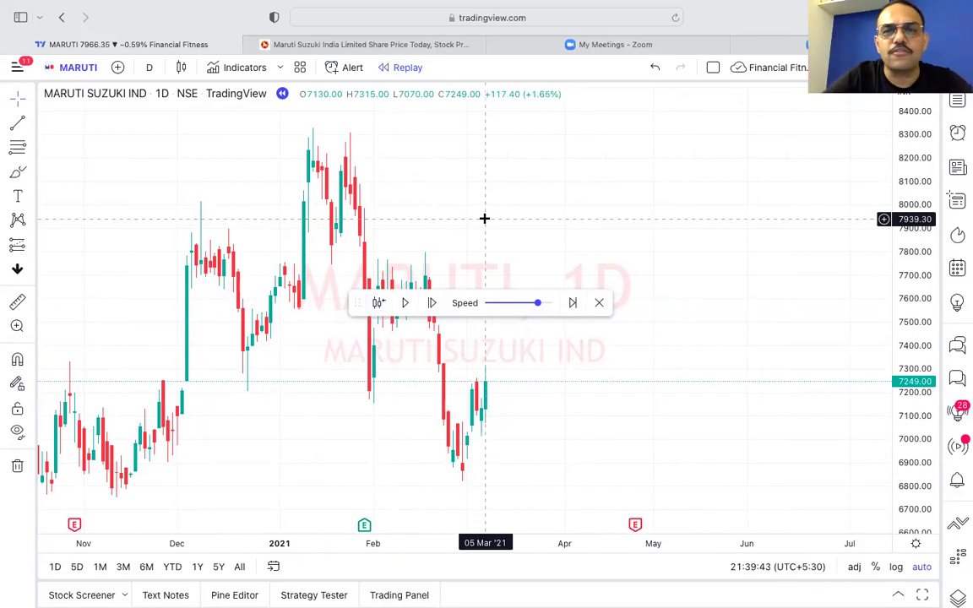
# Reposition the replay controls clear of the recent MARUTI candles and advance the replay seven bars one at a time
pyautogui.scroll(5, 484, 218)
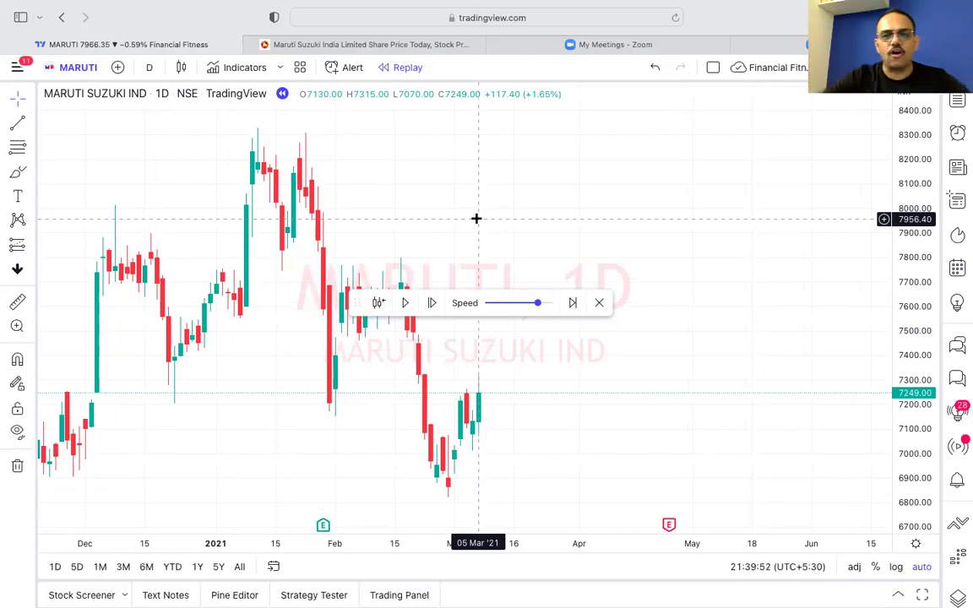
pyautogui.moveTo(358, 304); pyautogui.dragTo(381, 156)
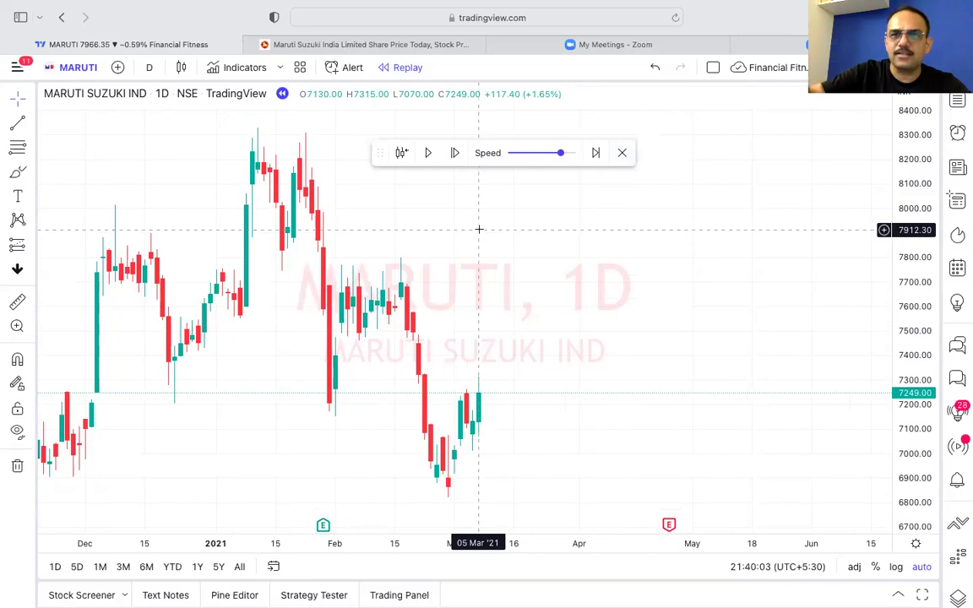
pyautogui.click(456, 155)
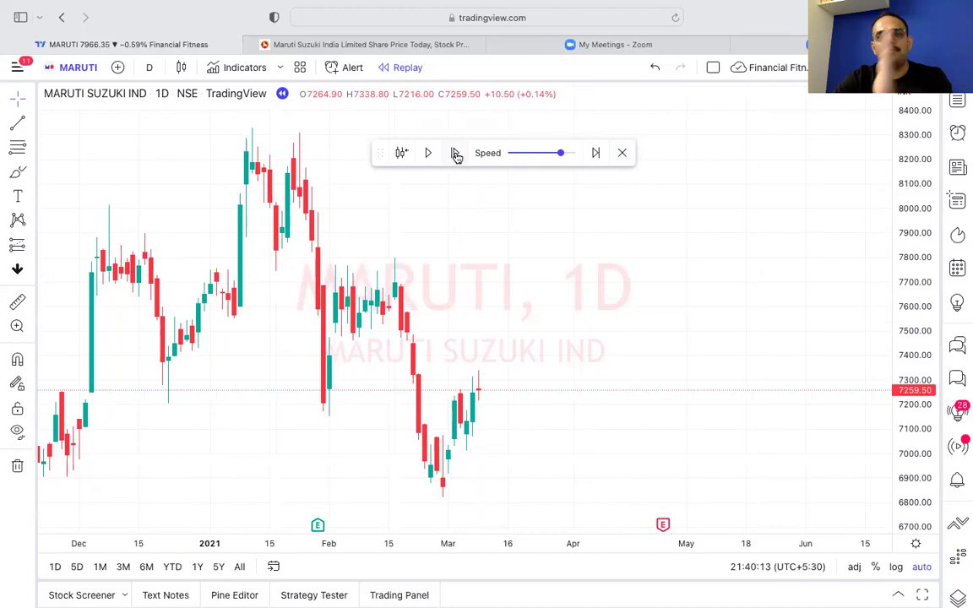
pyautogui.click(456, 155)
pyautogui.click(456, 156)
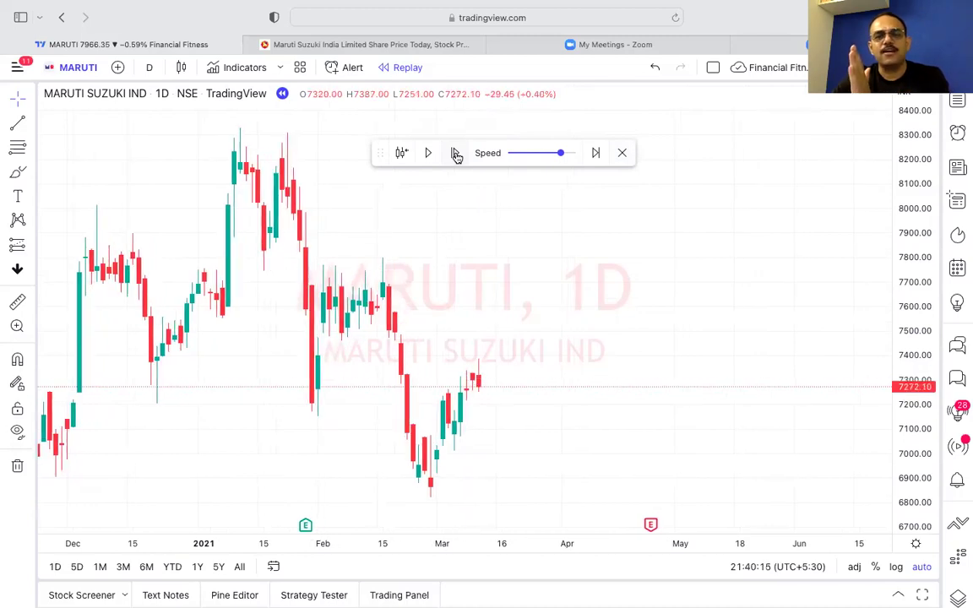
pyautogui.click(456, 155)
pyautogui.click(456, 156)
pyautogui.click(456, 156)
pyautogui.click(456, 156)
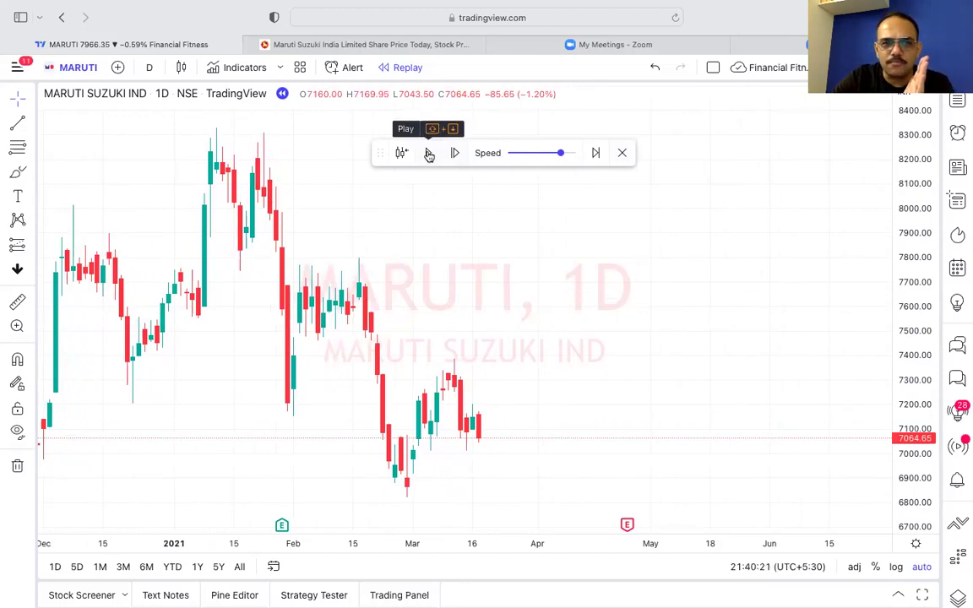
# Play the bar replay automatically, pause it, and reset the replay's starting point to early March 2021
pyautogui.click(429, 154)
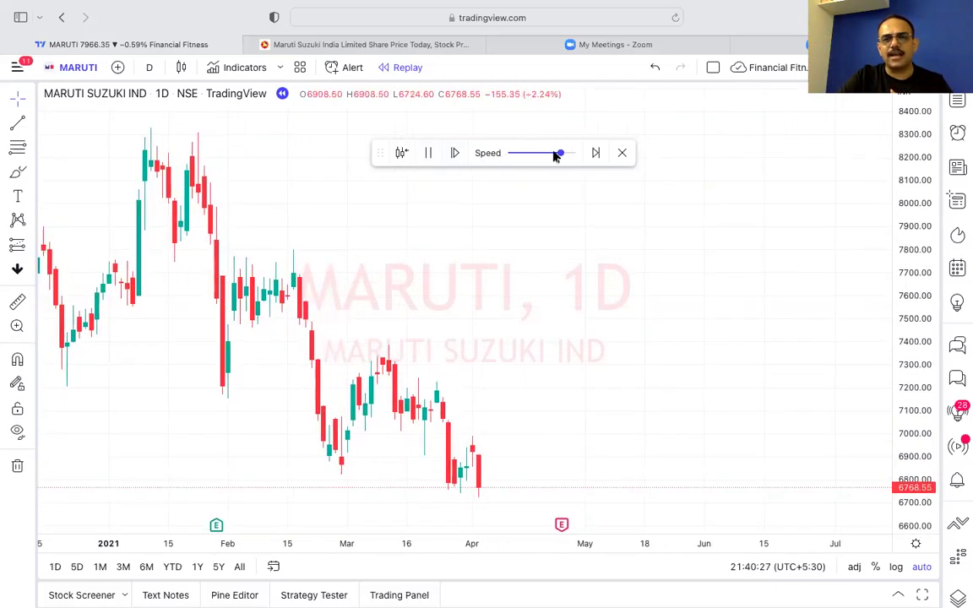
pyautogui.click(430, 155)
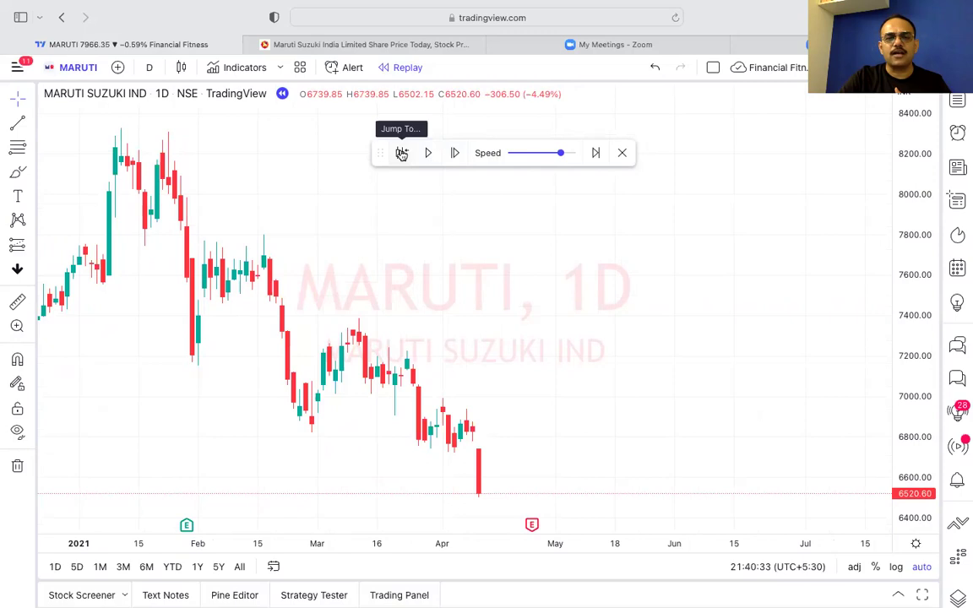
pyautogui.click(401, 152)
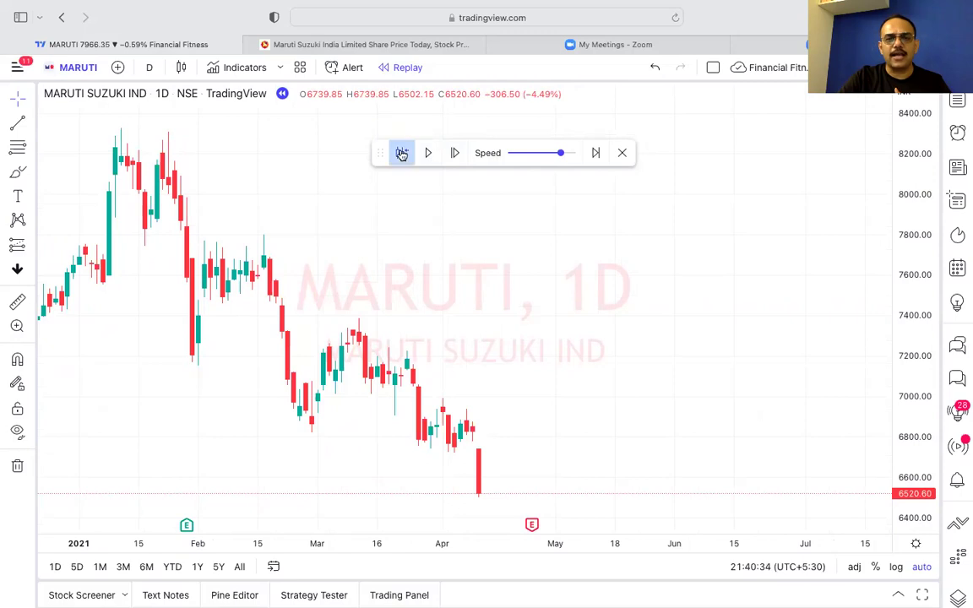
pyautogui.click(342, 238)
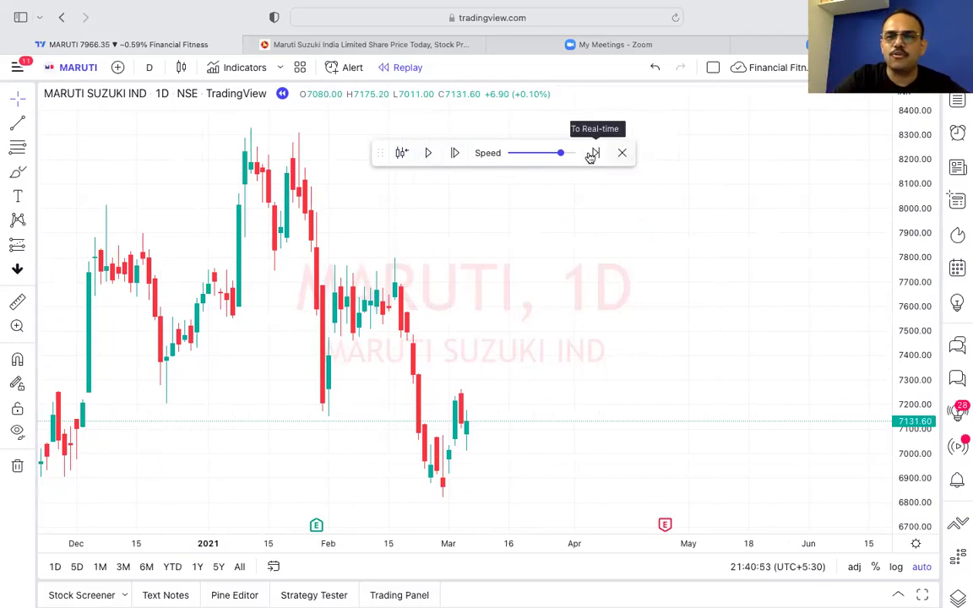
# Exit chart replay mode and confirm, returning the MARUTI daily chart to live data
pyautogui.click(624, 155)
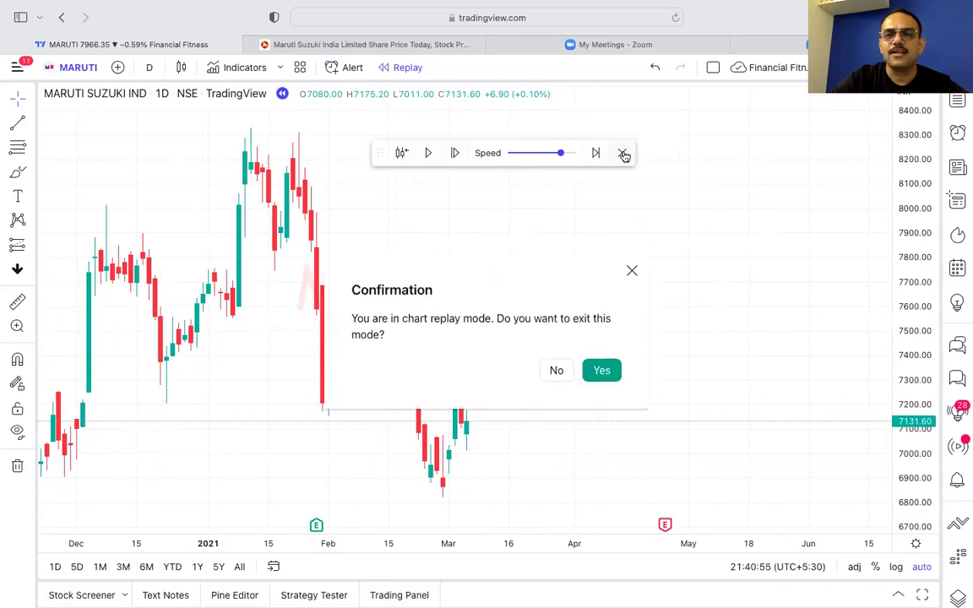
pyautogui.click(601, 371)
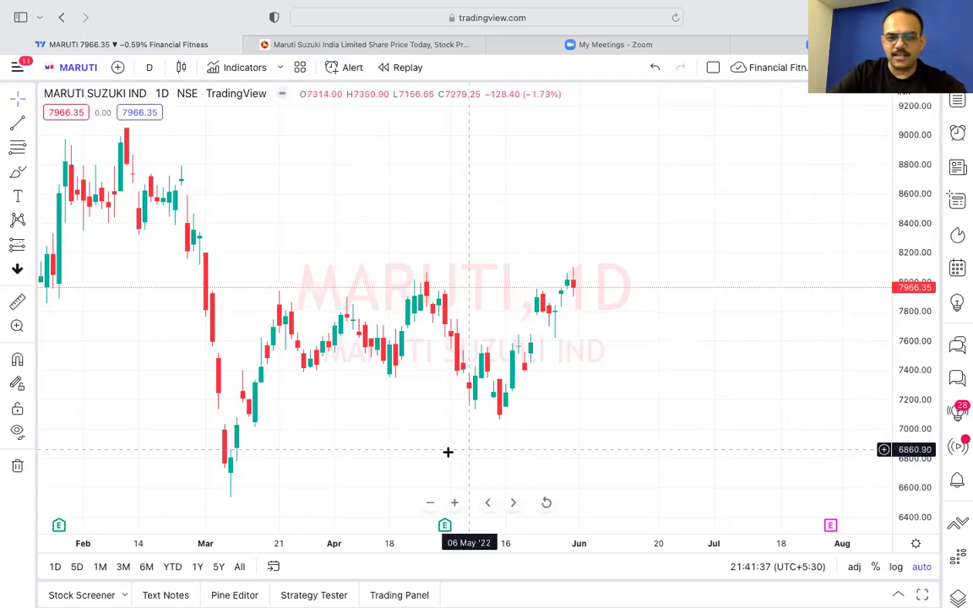
# Shift the MARUTI chart back and forward in time, and zoom in and out on its latest candles
pyautogui.click(490, 504)
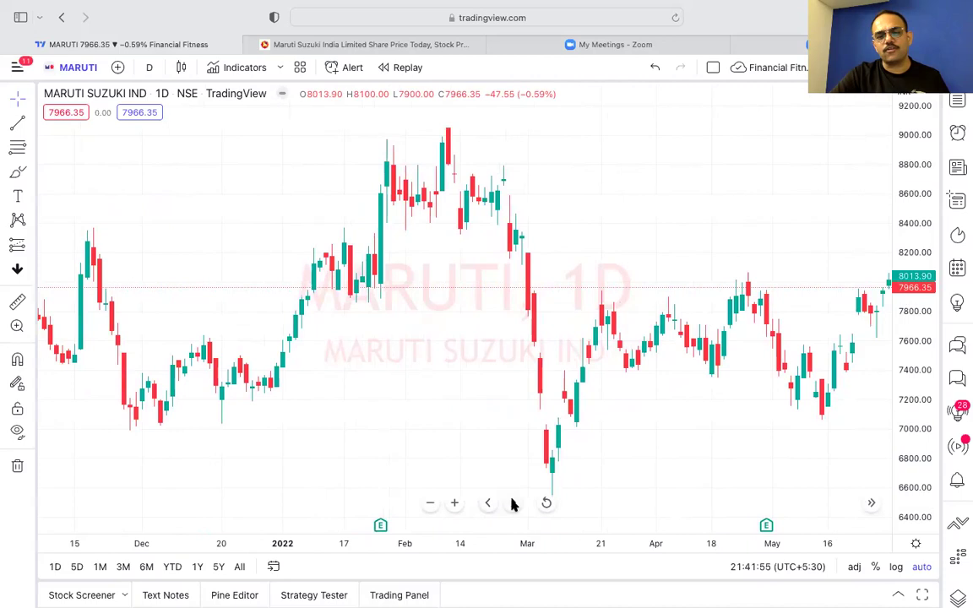
pyautogui.click(512, 504)
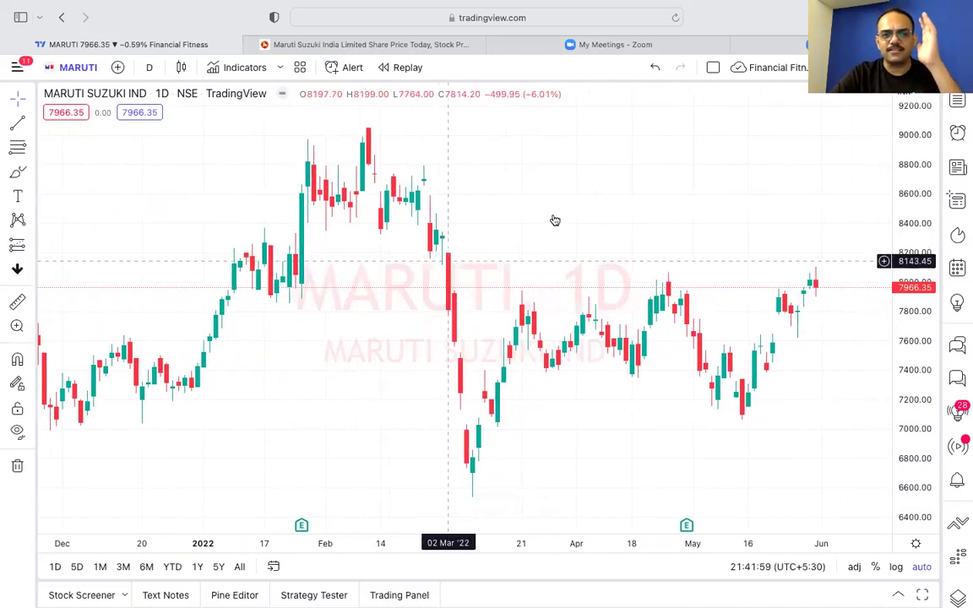
pyautogui.moveTo(473, 499)
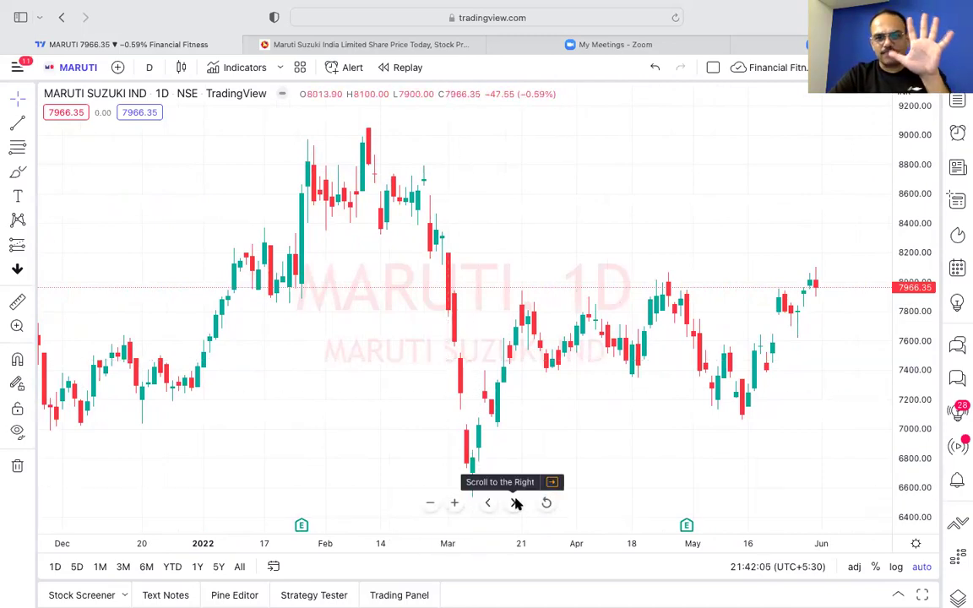
pyautogui.click(455, 504)
pyautogui.click(455, 503)
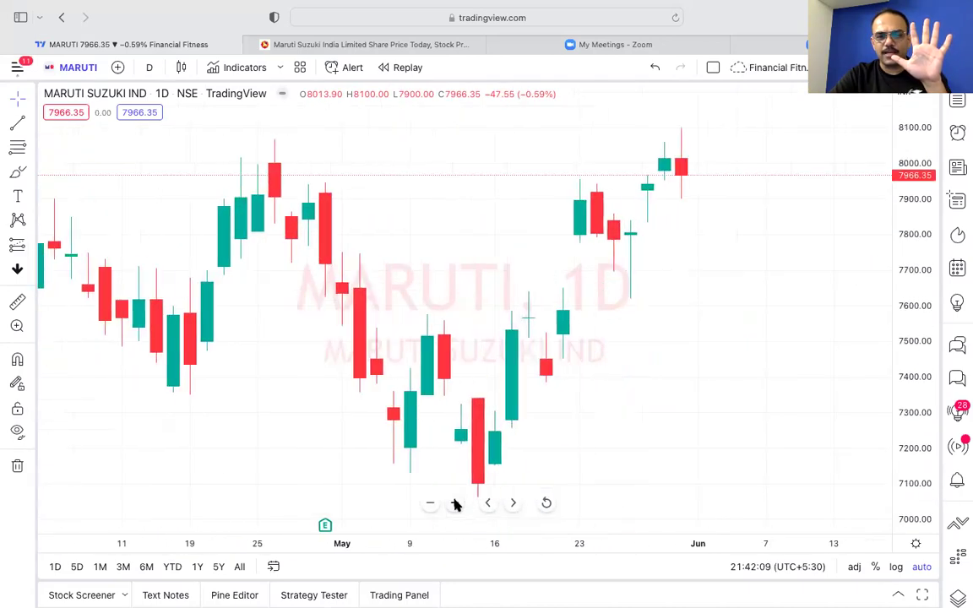
pyautogui.click(430, 505)
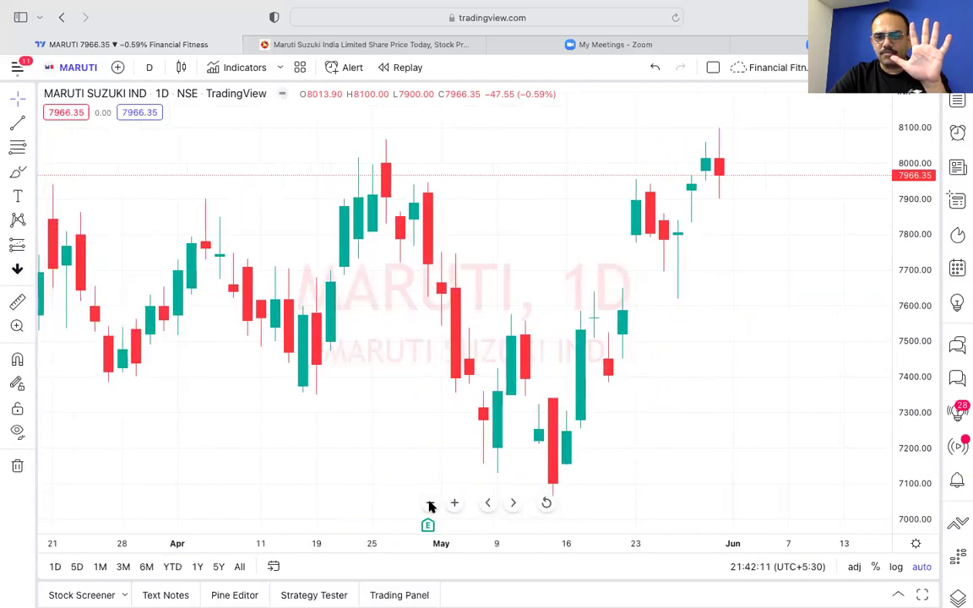
pyautogui.click(430, 505)
pyautogui.click(430, 505)
pyautogui.click(430, 505)
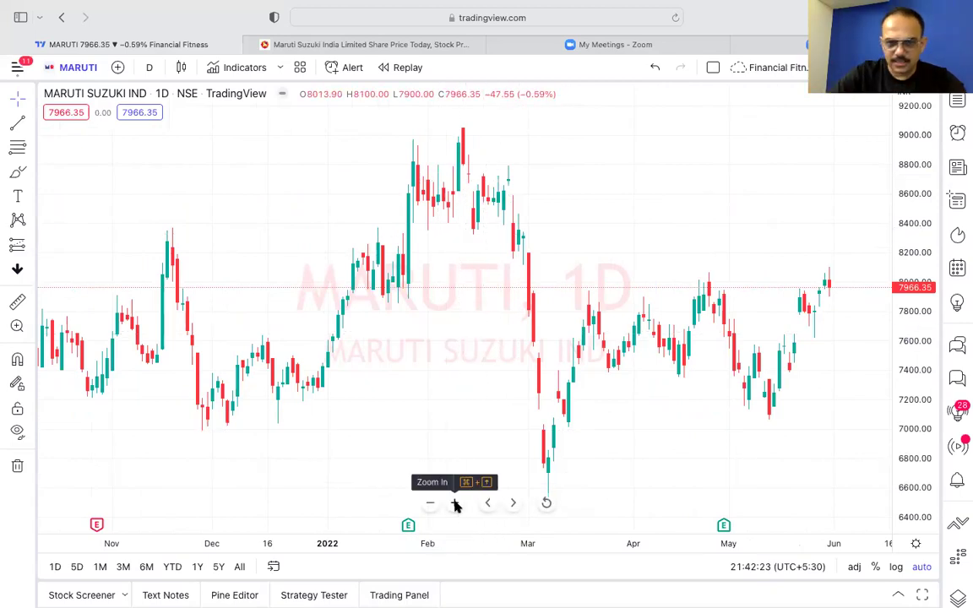
# Magnify the April and May 2022 candles, and zoom back out to the price history since September 2021
pyautogui.click(456, 504)
pyautogui.click(455, 504)
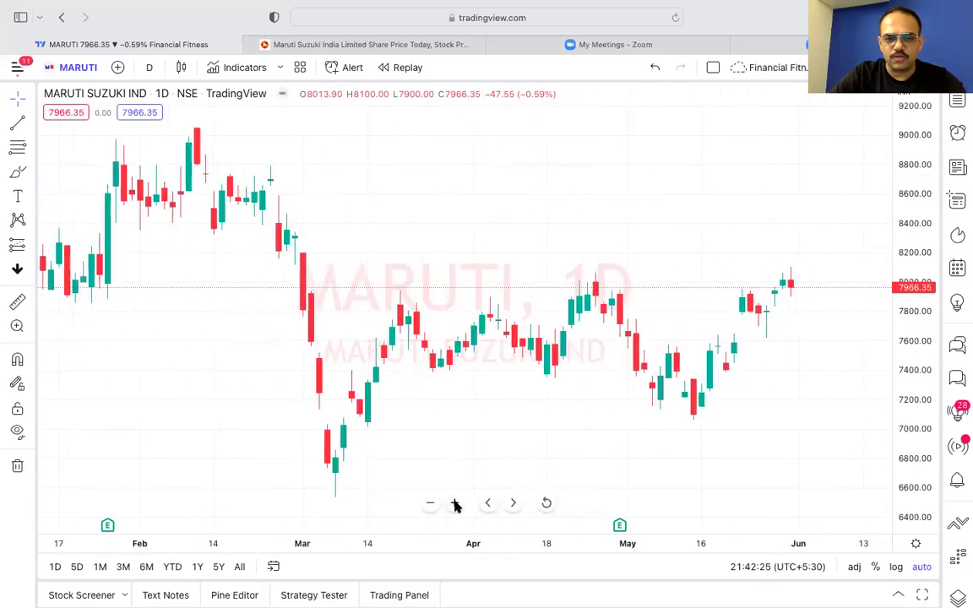
pyautogui.click(455, 504)
pyautogui.click(455, 504)
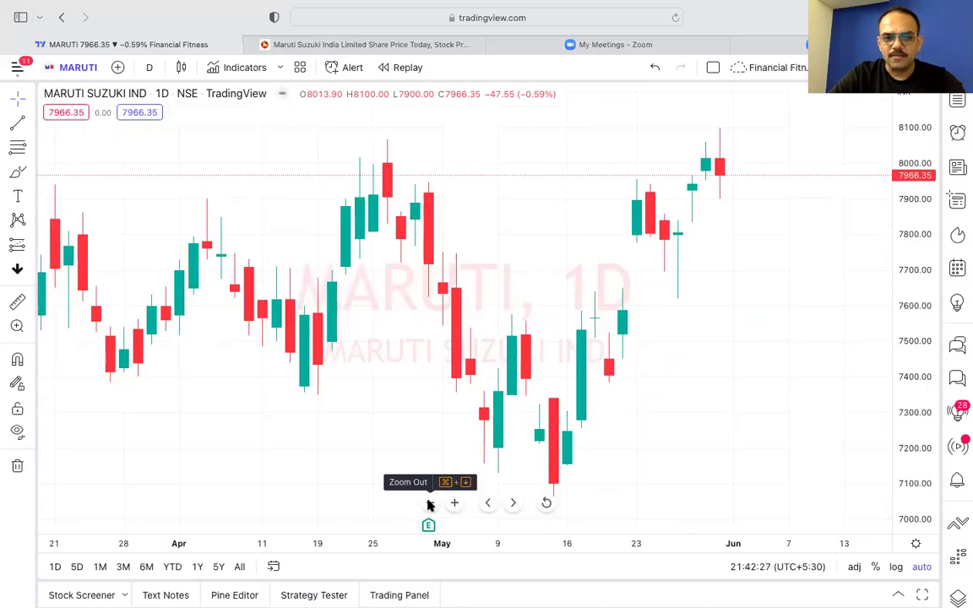
pyautogui.click(430, 504)
pyautogui.click(430, 504)
pyautogui.click(429, 505)
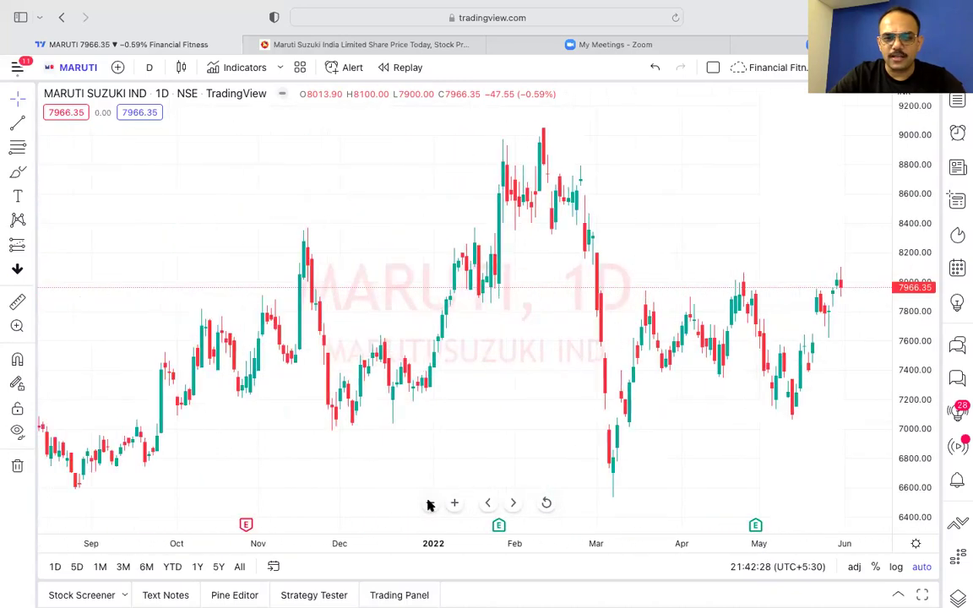
# Move the MARUTI chart back through older candles and return to the most recent ones
pyautogui.click(487, 504)
pyautogui.click(487, 503)
pyautogui.click(487, 503)
pyautogui.click(487, 503)
pyautogui.click(512, 503)
pyautogui.click(512, 503)
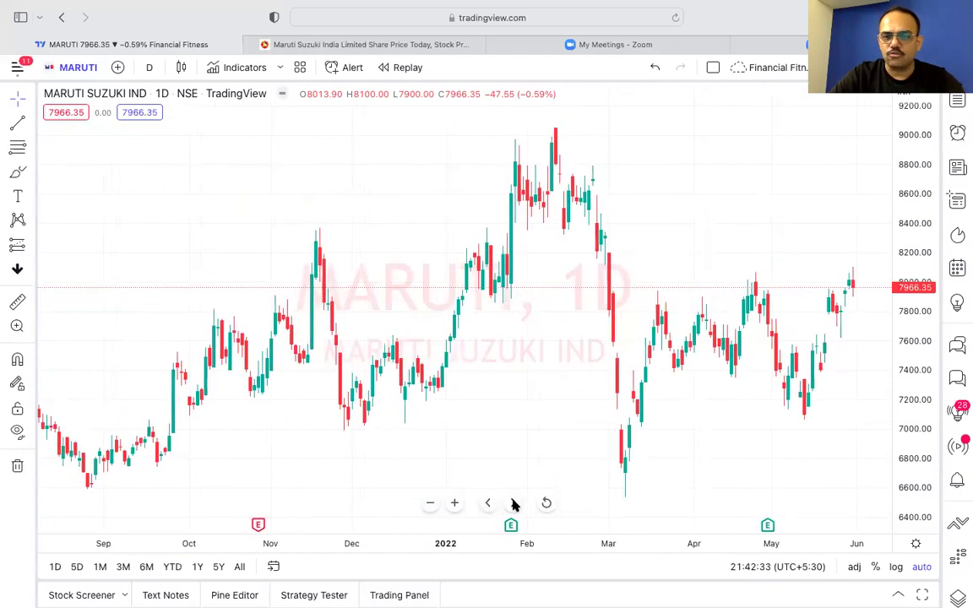
pyautogui.click(513, 503)
pyautogui.hscroll(10, 471, 376)
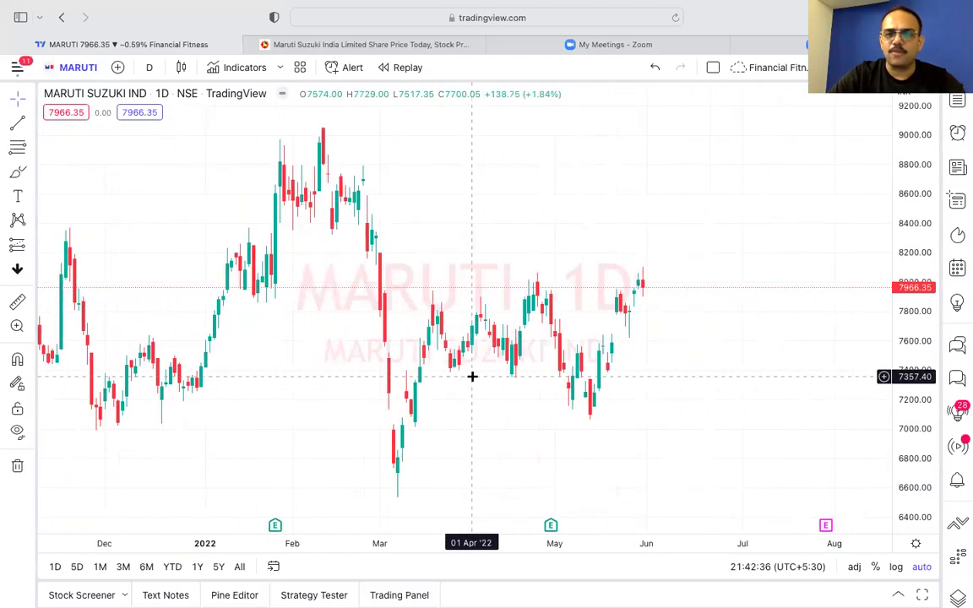
# Compare close and wide views of the 2022 candles on the MARUTI daily chart
pyautogui.hscroll(-3, 471, 376)
pyautogui.scroll(5, 471, 376)
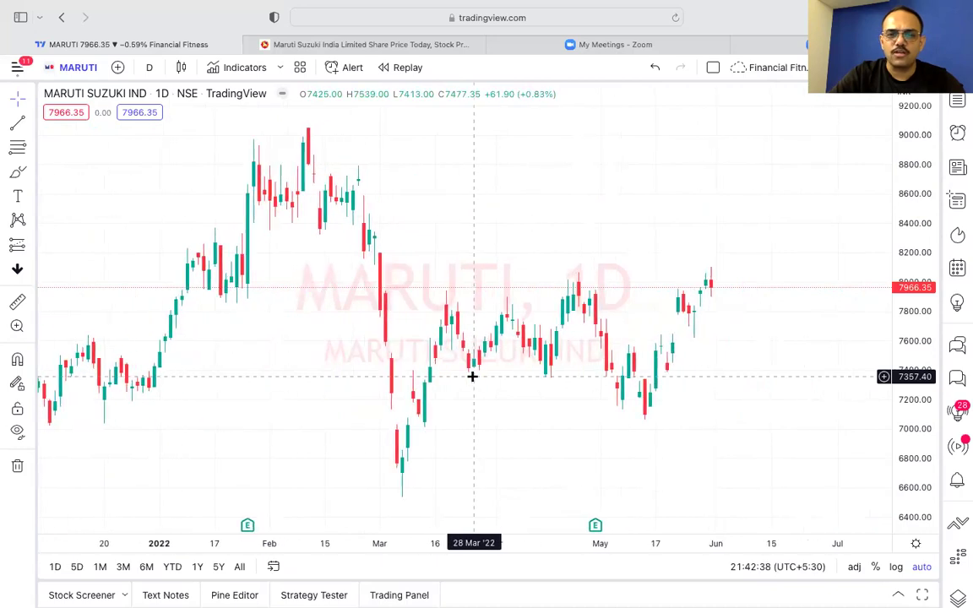
pyautogui.scroll(-5, 471, 376)
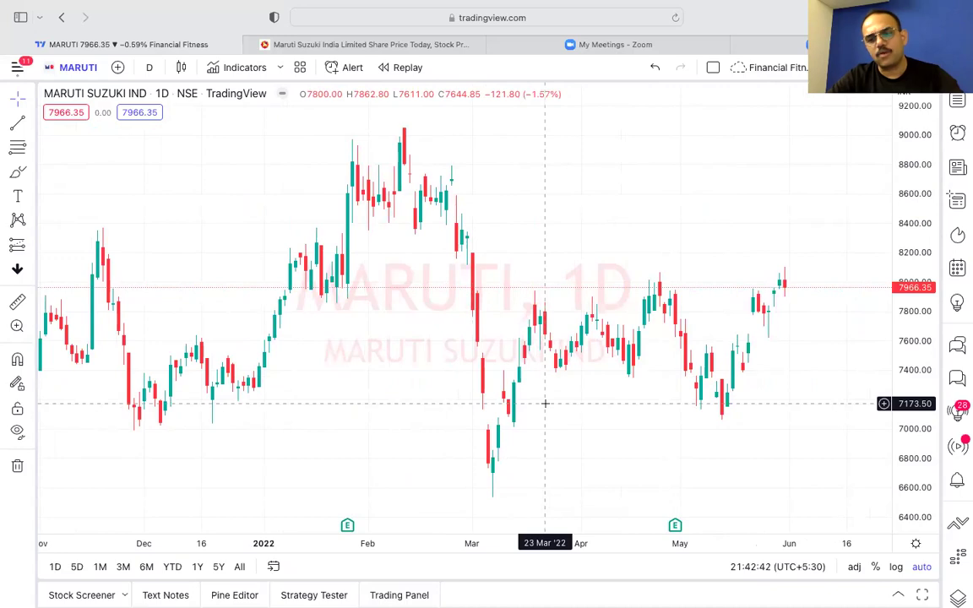
pyautogui.scroll(5, 646, 254)
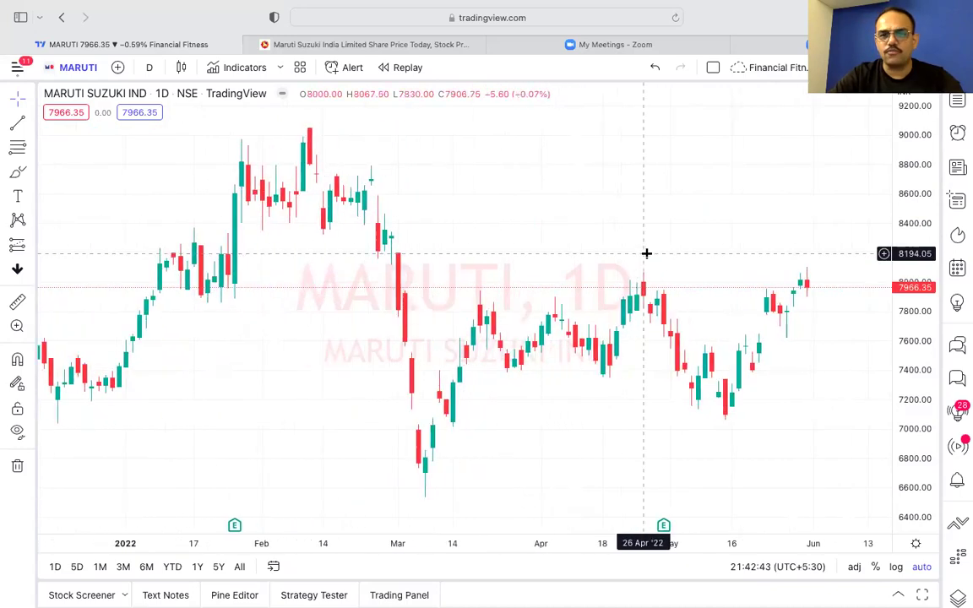
pyautogui.scroll(-5, 646, 254)
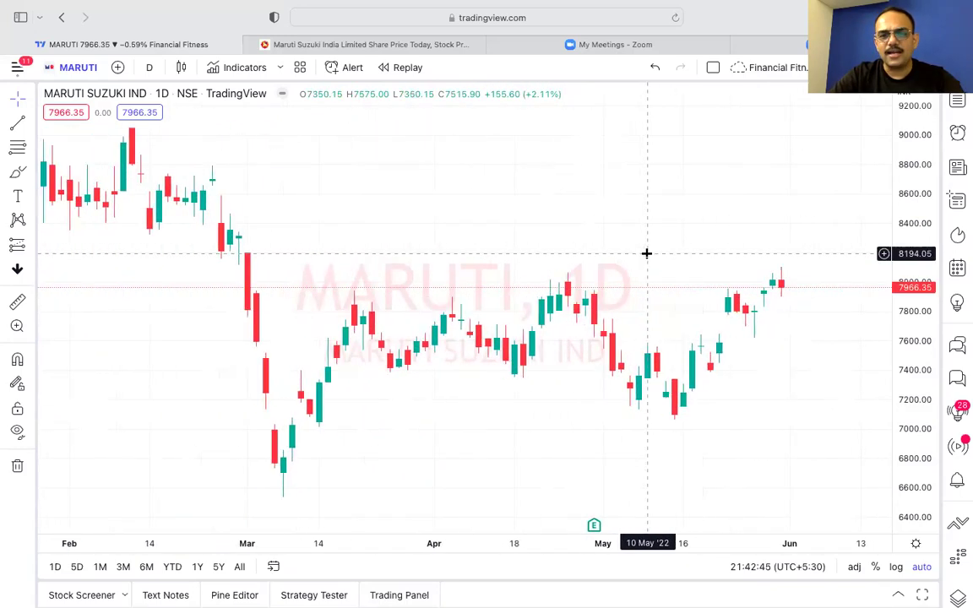
pyautogui.scroll(-1, 646, 254)
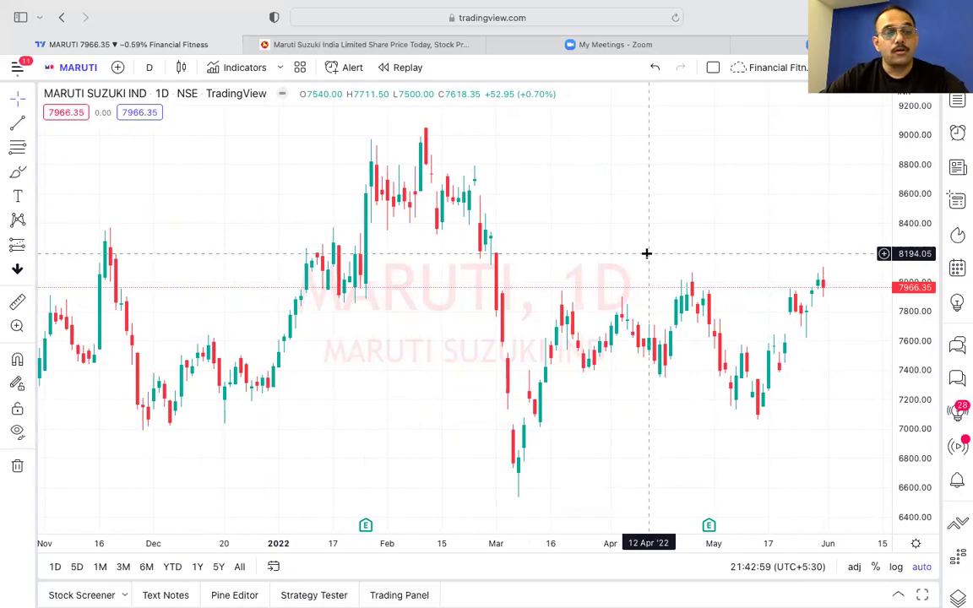
# Show and hide the Weekly Analysis watchlist beside the chart twice
pyautogui.moveTo(471, 5)
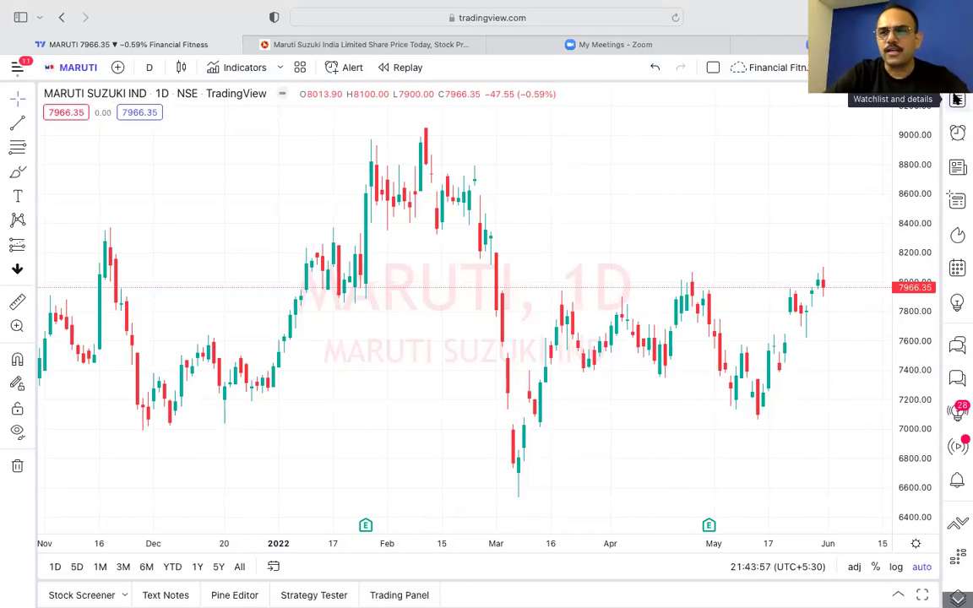
pyautogui.click(957, 99)
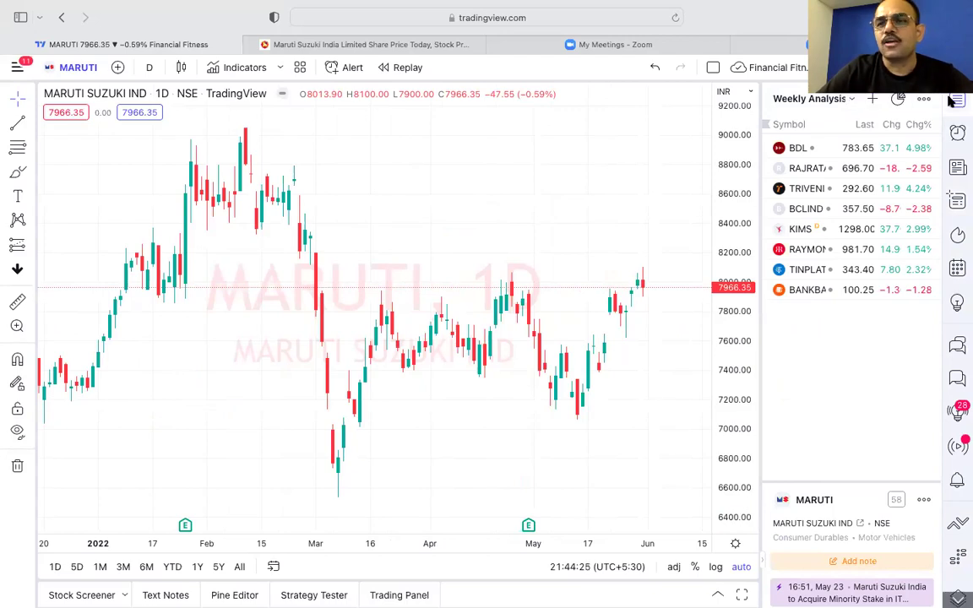
pyautogui.click(959, 100)
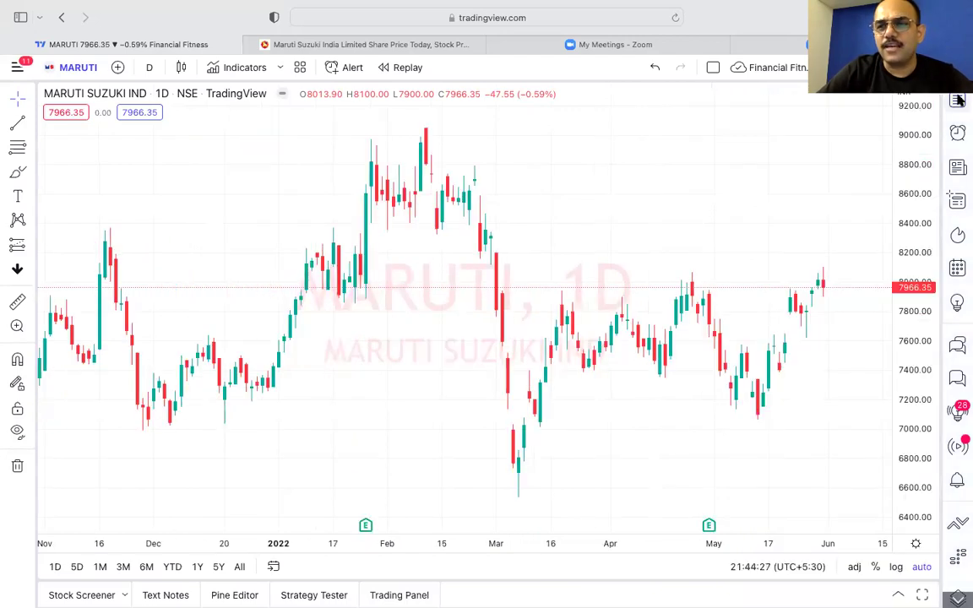
pyautogui.click(959, 99)
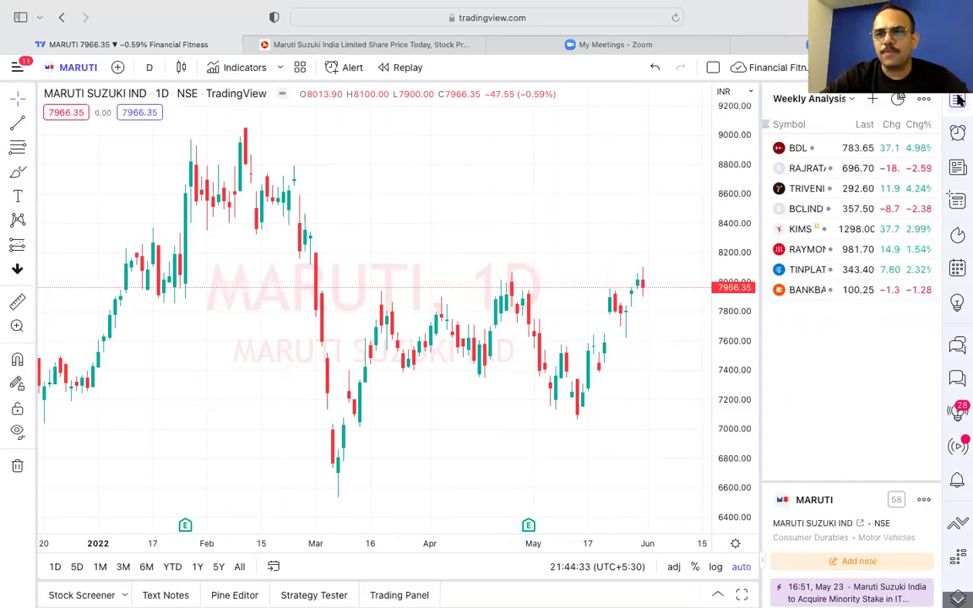
pyautogui.click(959, 100)
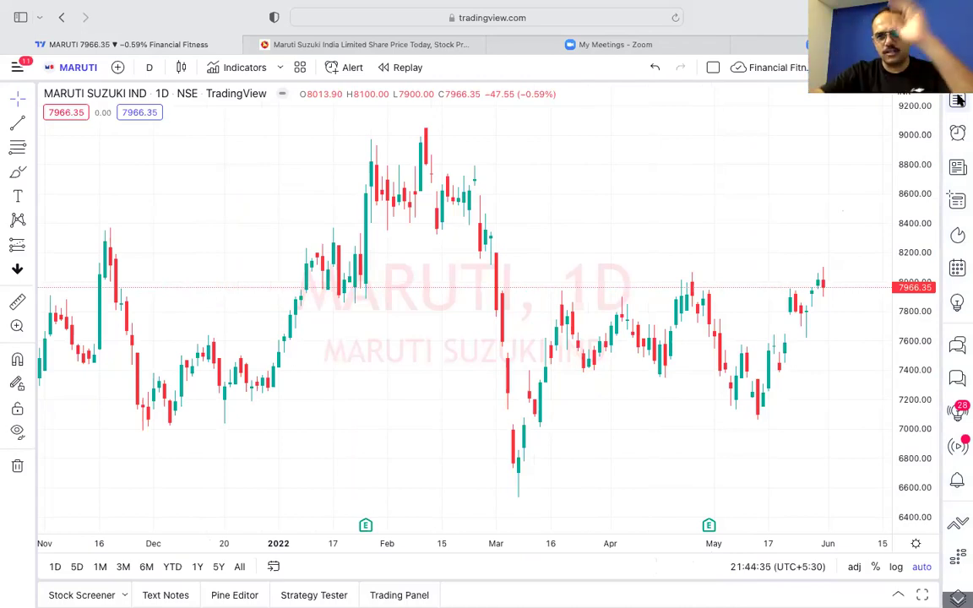
# Show the Weekly Analysis watchlist and add the NSE stock RELIANCE to it
pyautogui.click(957, 99)
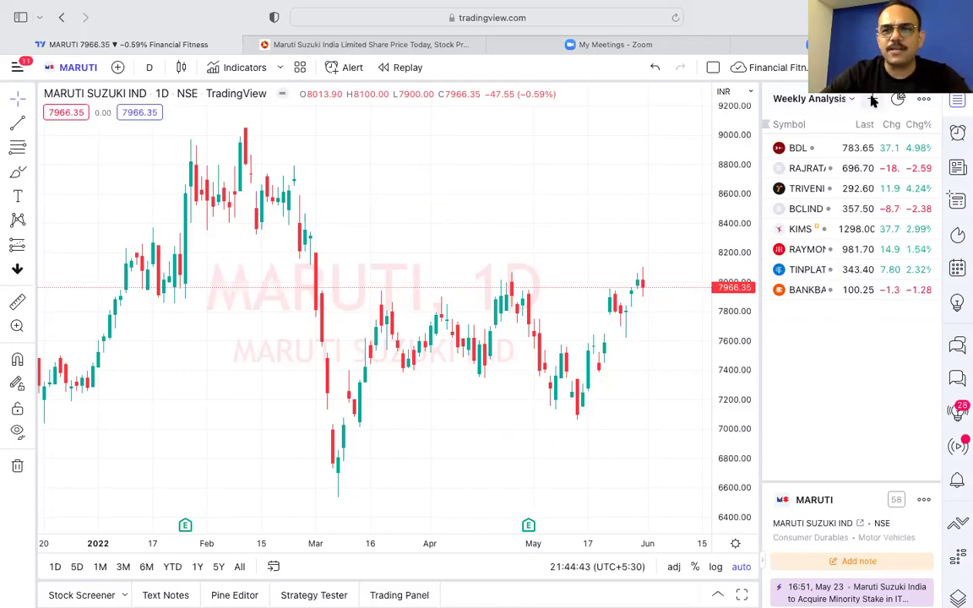
pyautogui.click(873, 100)
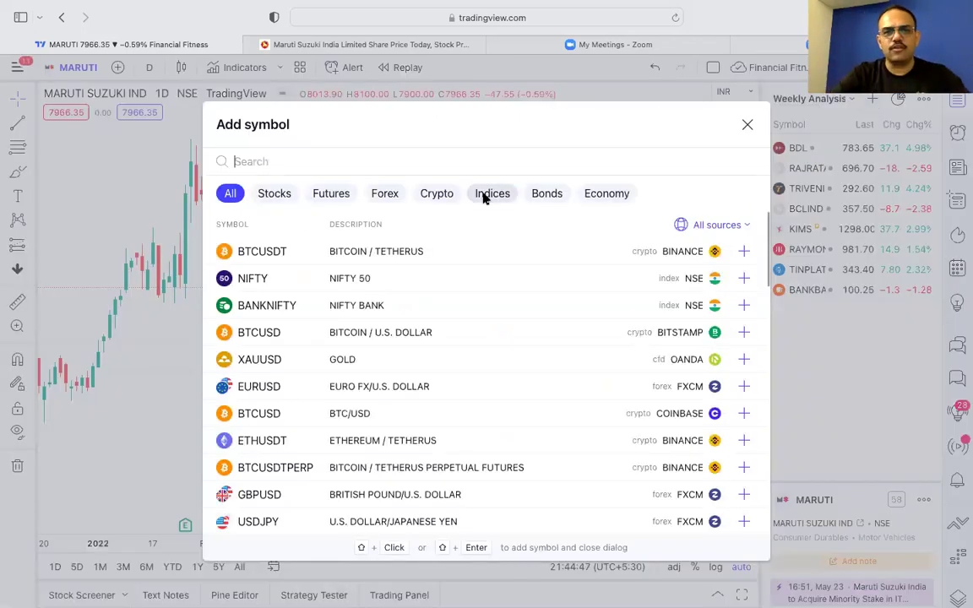
pyautogui.write('R')
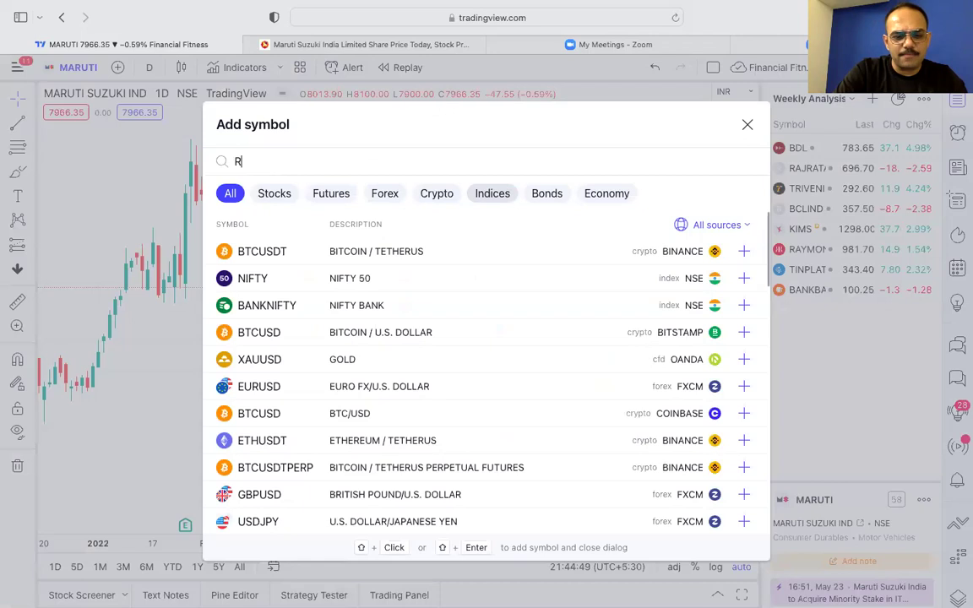
pyautogui.write('ELIANCE')
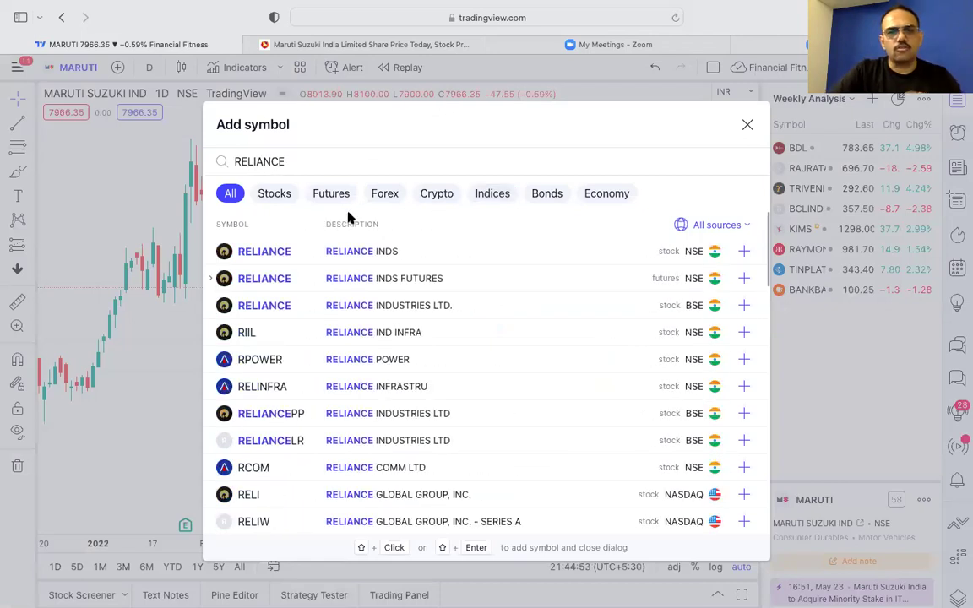
pyautogui.click(356, 251)
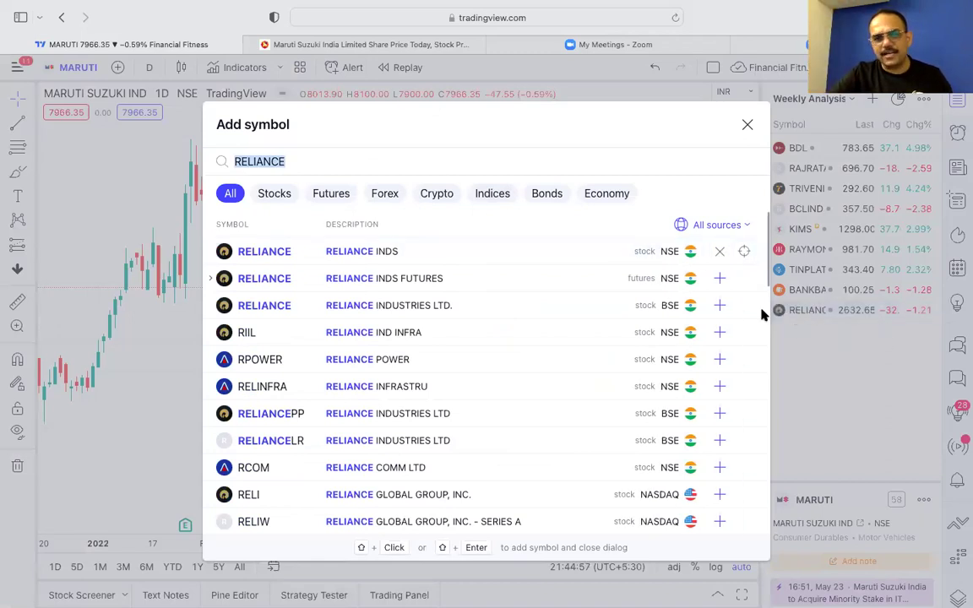
# Add the NSE stocks INFY and WIPRO to the Weekly Analysis watchlist and close the symbol search
pyautogui.press('BackSpace')
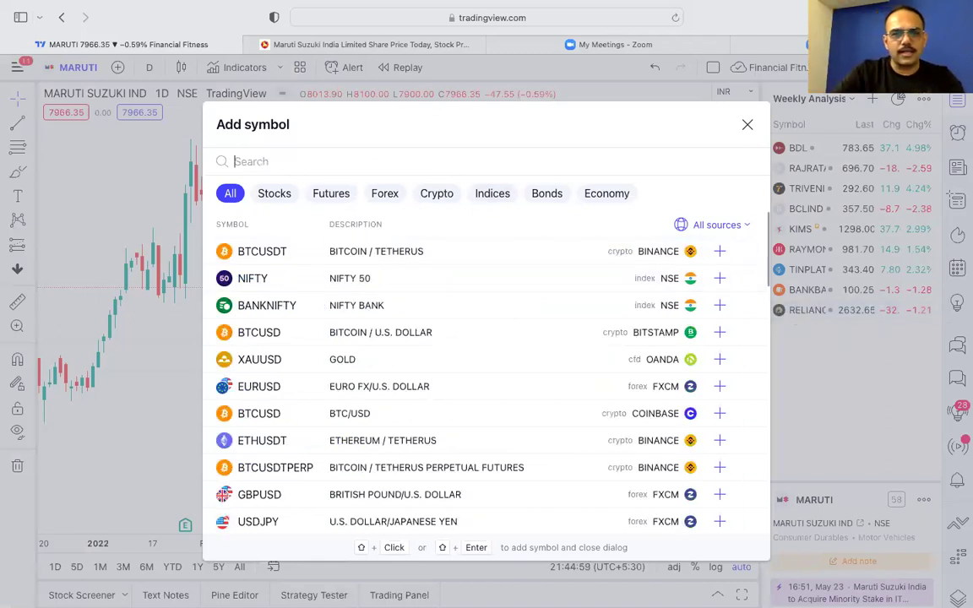
pyautogui.write('INFY')
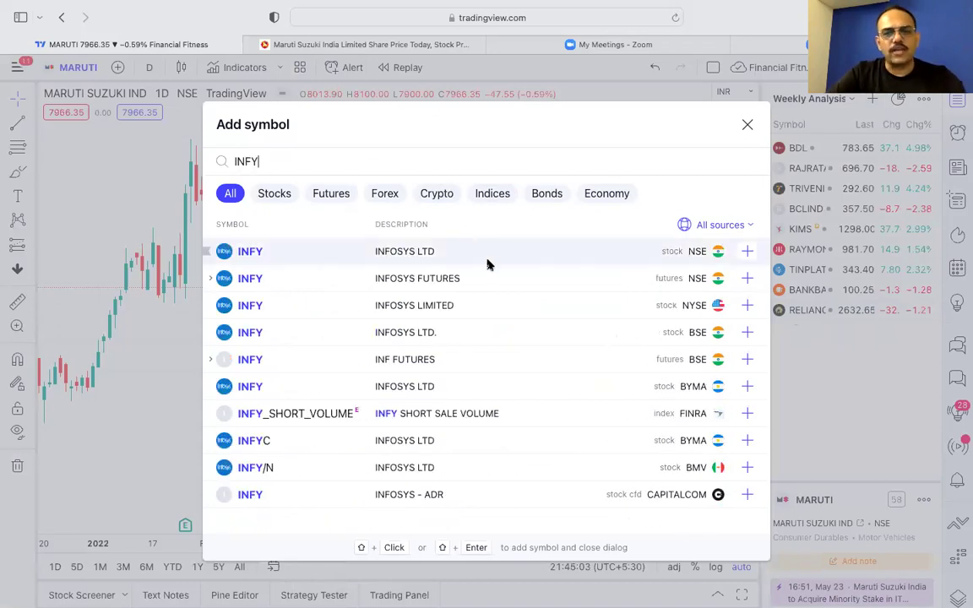
pyautogui.click(420, 255)
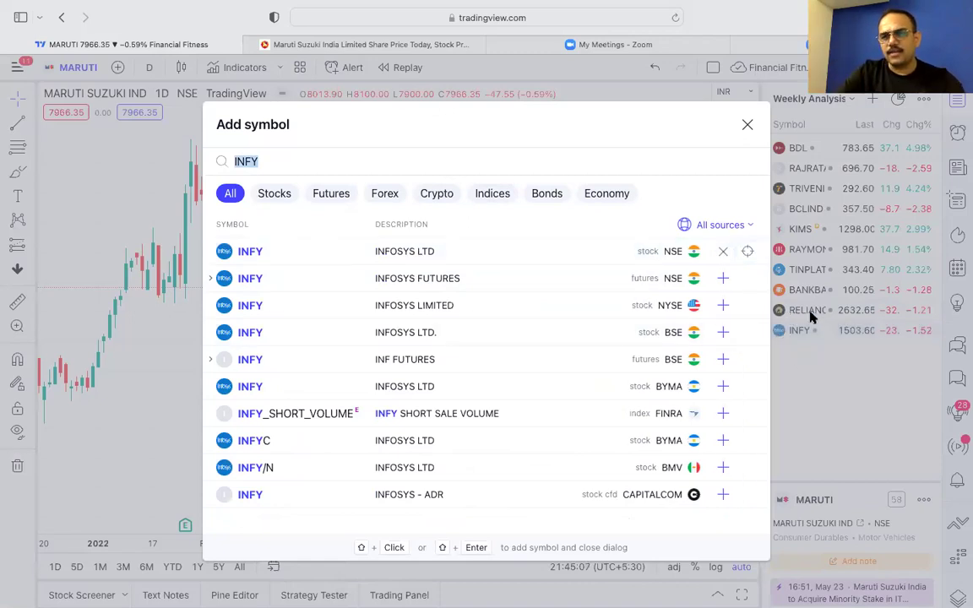
pyautogui.write('WIPRO')
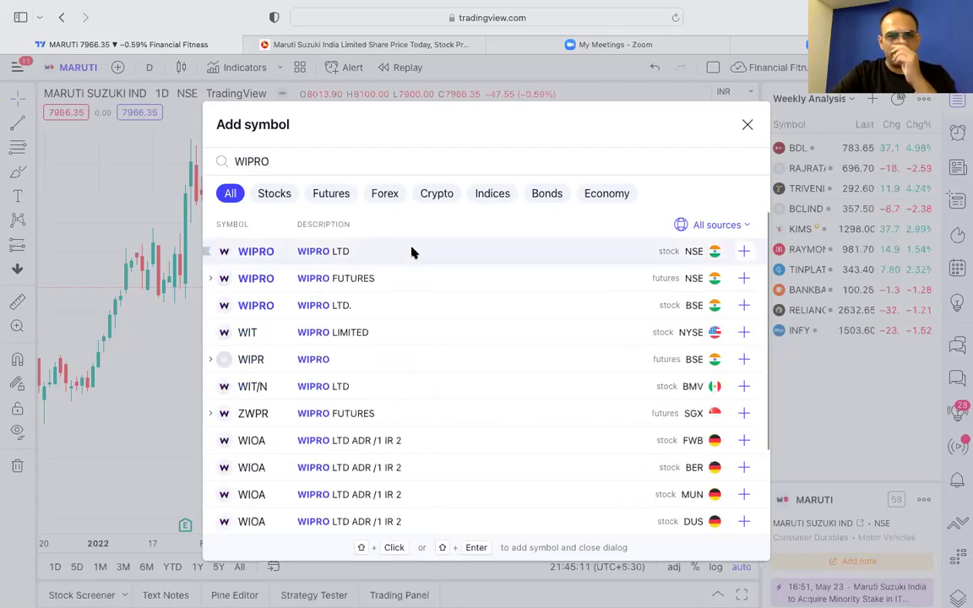
pyautogui.click(374, 253)
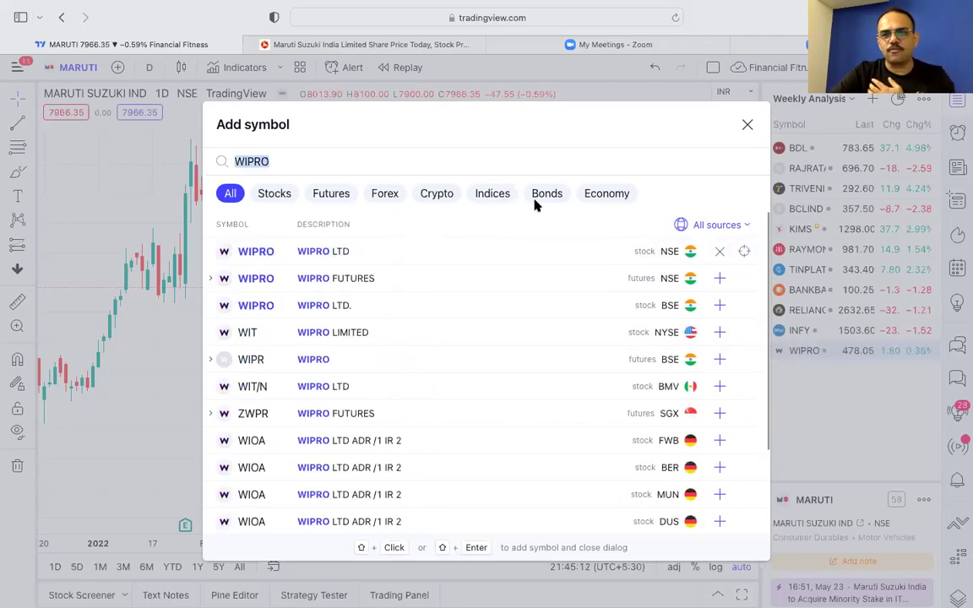
pyautogui.click(747, 125)
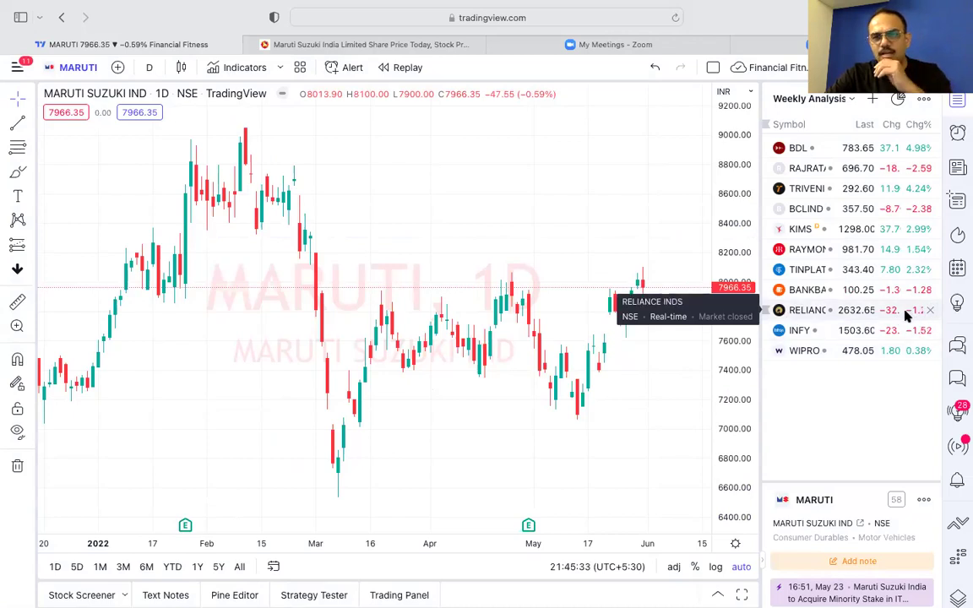
# View the daily charts of INFY, WIPRO and RELIANCE one after another from the watchlist
pyautogui.click(808, 331)
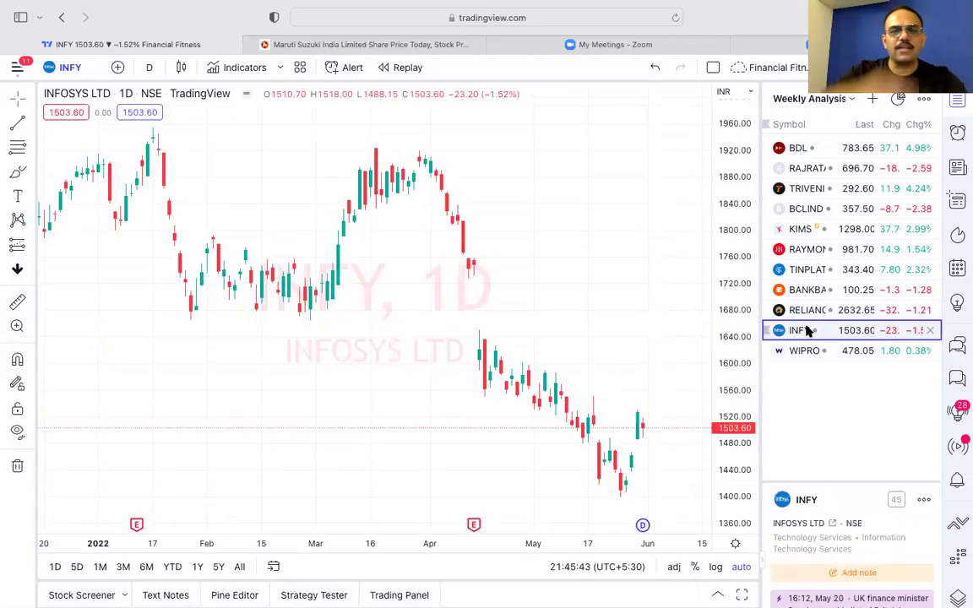
pyautogui.click(809, 350)
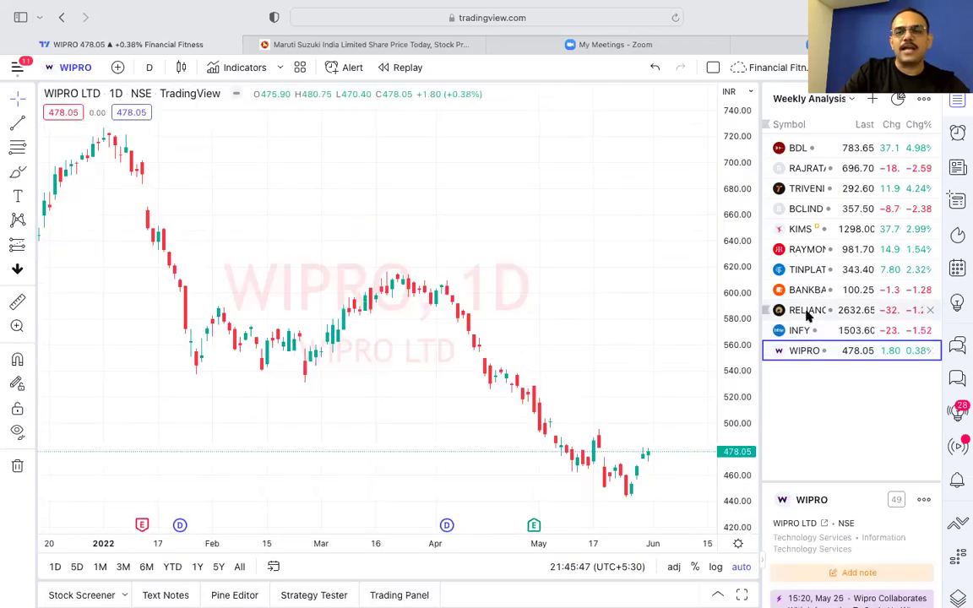
pyautogui.click(808, 311)
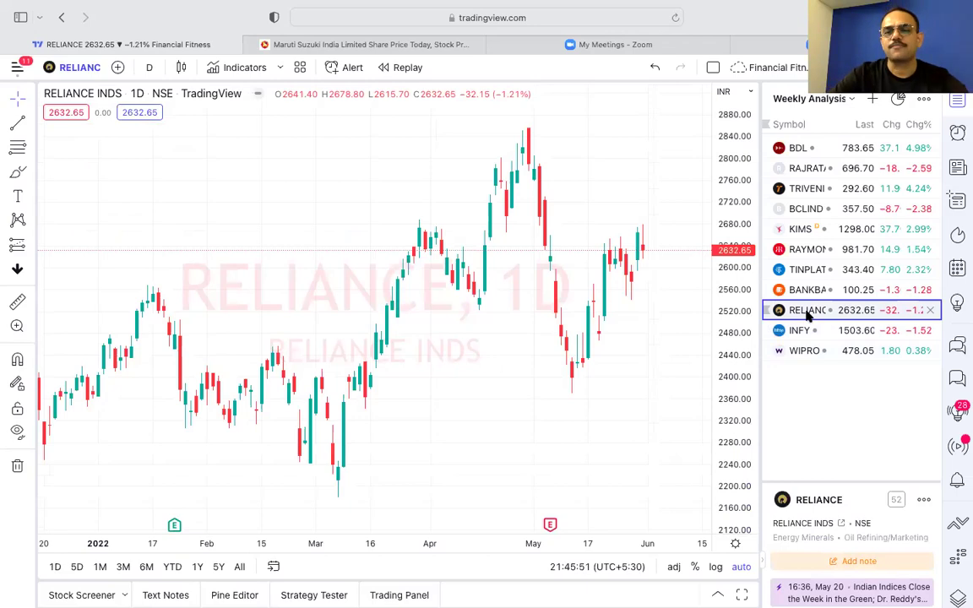
# Remove RELIANCE, INFY and WIPRO from the Weekly Analysis watchlist
pyautogui.click(930, 311)
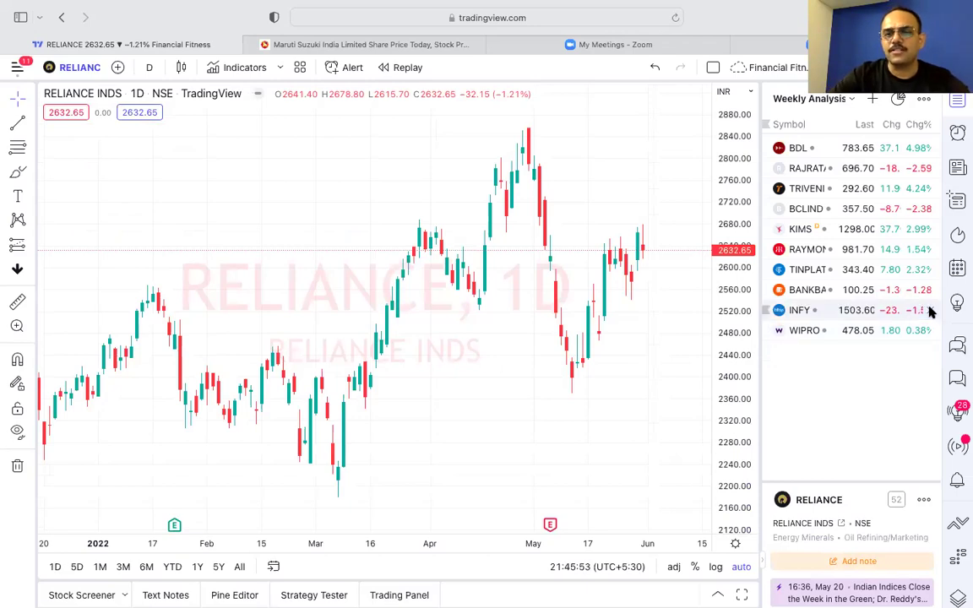
pyautogui.click(930, 310)
pyautogui.click(930, 311)
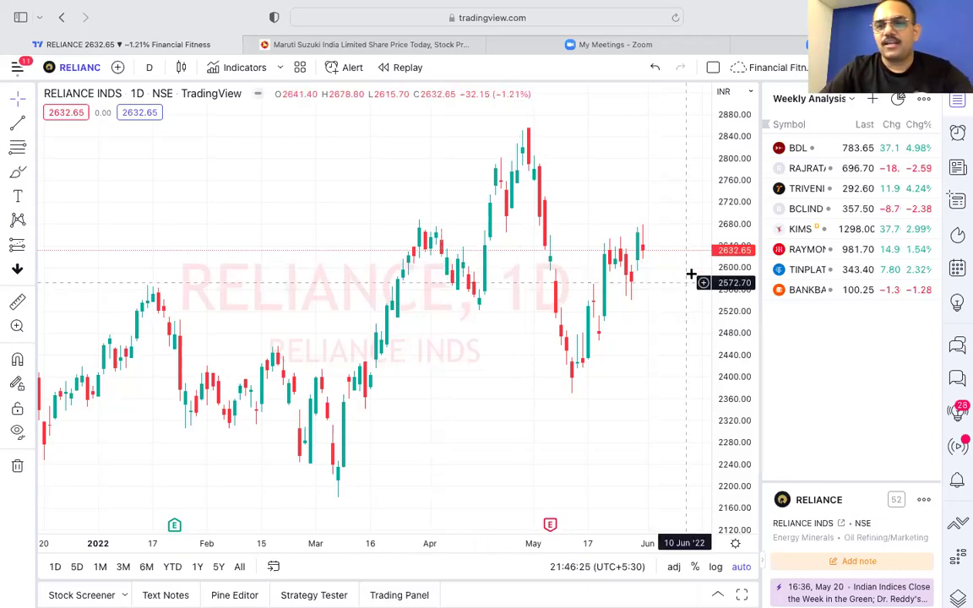
# Hide the watchlist and load the NSE stock MARUTI on the chart through the symbol search
pyautogui.click(960, 100)
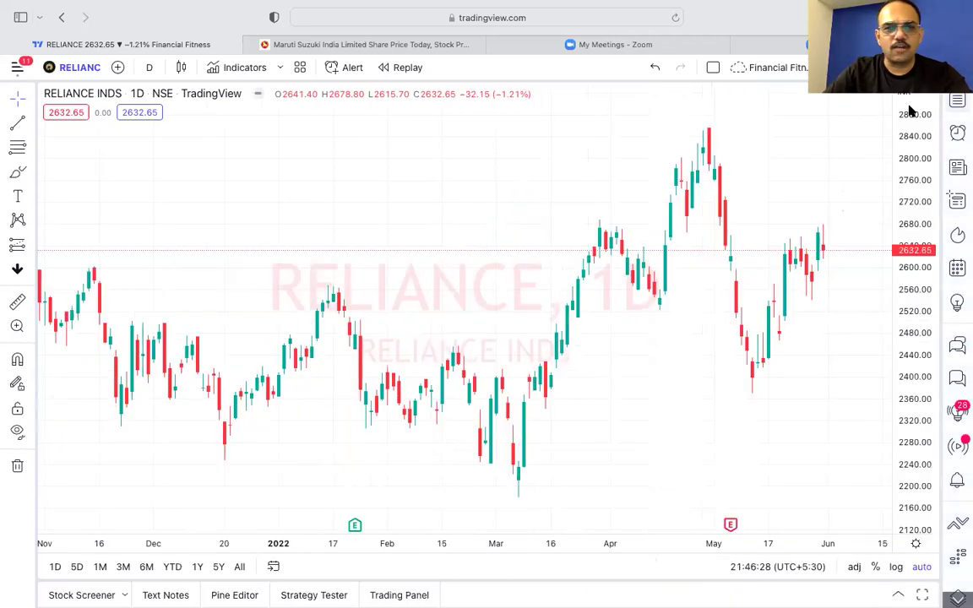
pyautogui.click(81, 70)
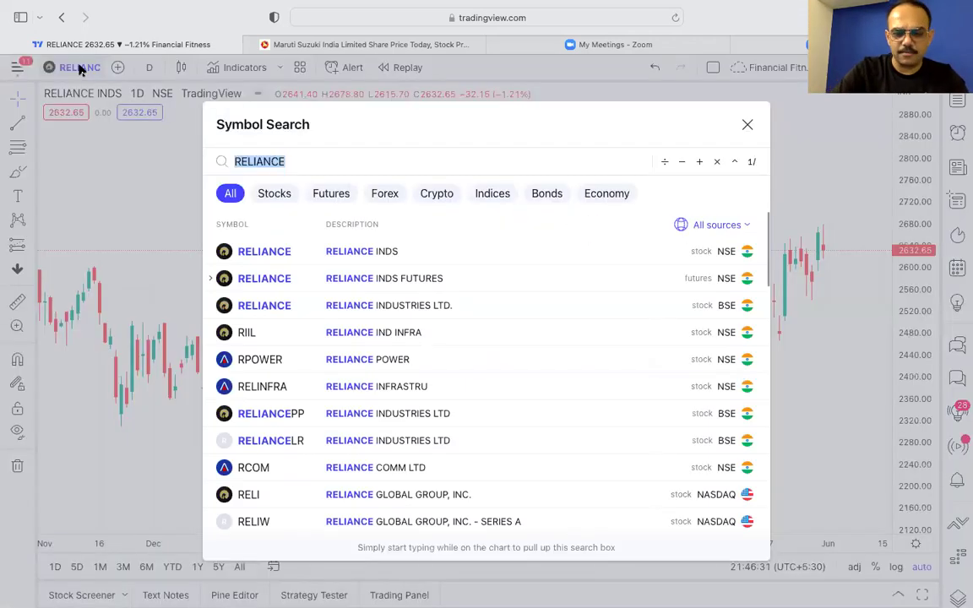
pyautogui.write('MARUTI')
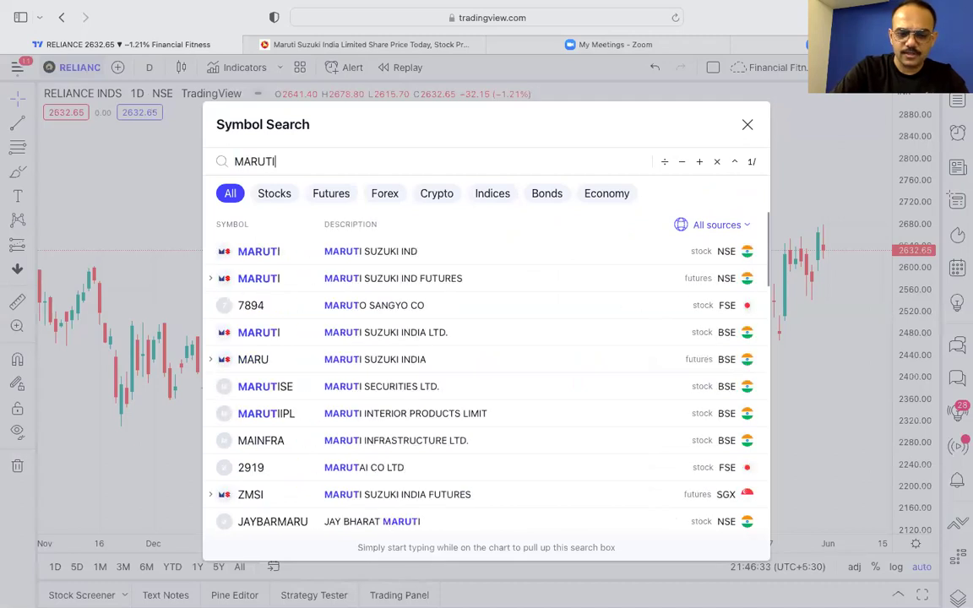
pyautogui.press('Down')
pyautogui.press('Return')
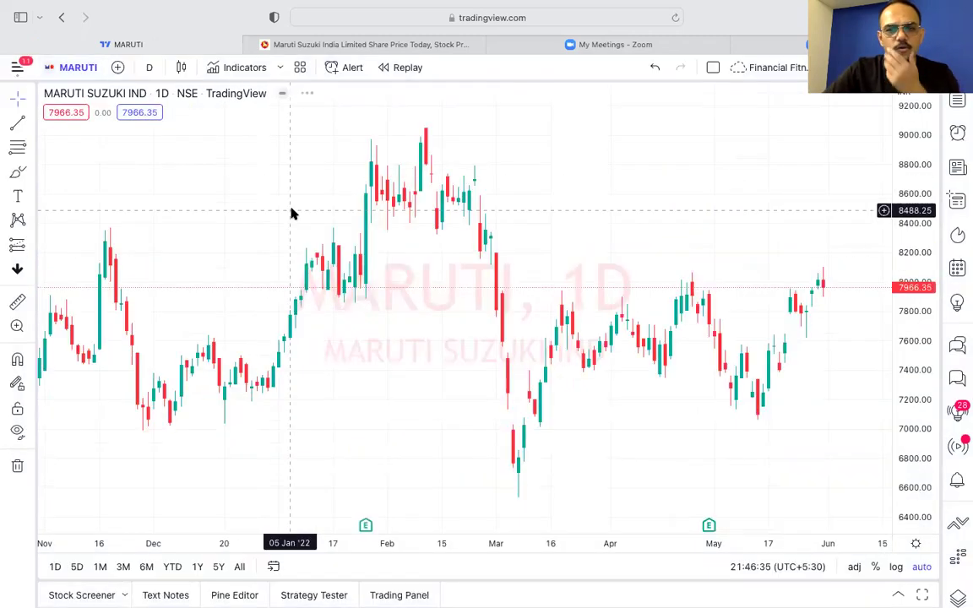
# Draw a horizontal line on the MARUTI chart at a price of about 8120, just above the latest candles
pyautogui.hscroll(3, 300, 209)
pyautogui.hscroll(1, 300, 209)
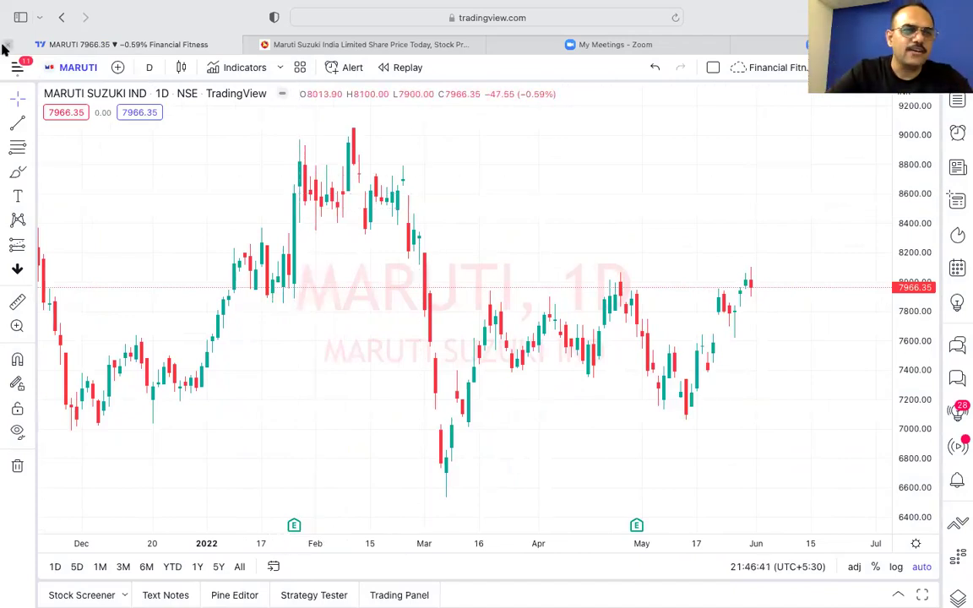
pyautogui.click(34, 125)
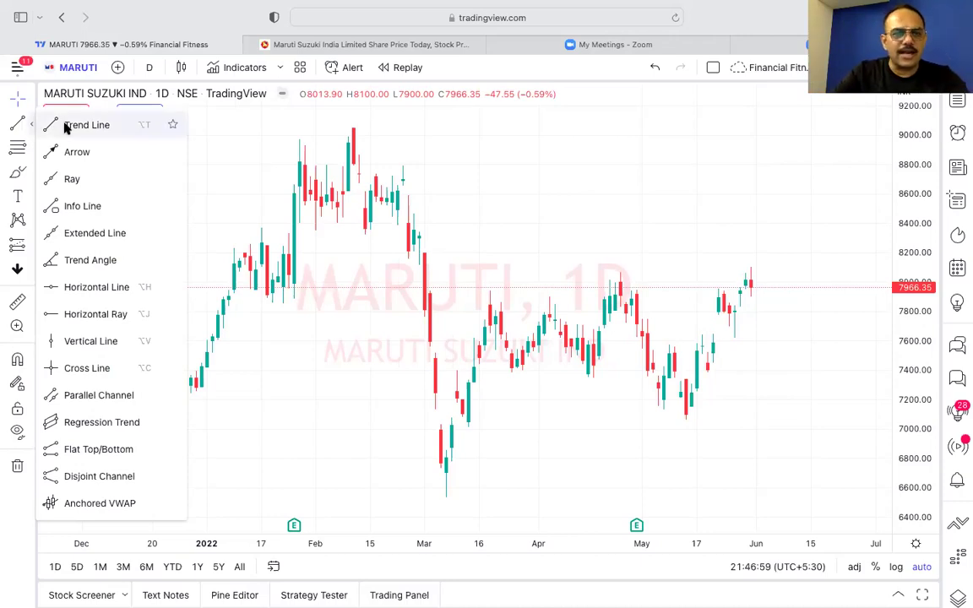
pyautogui.click(97, 288)
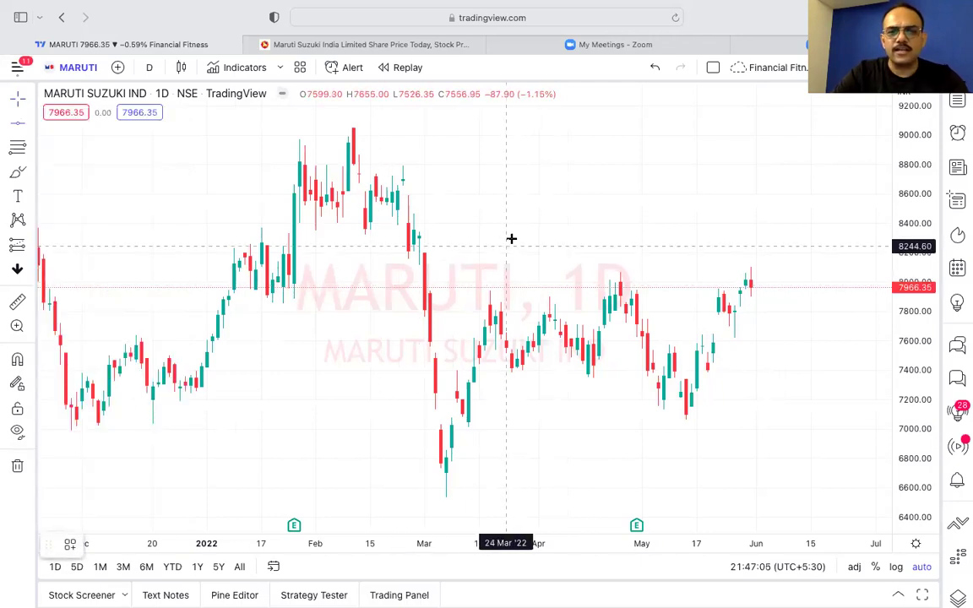
pyautogui.click(517, 264)
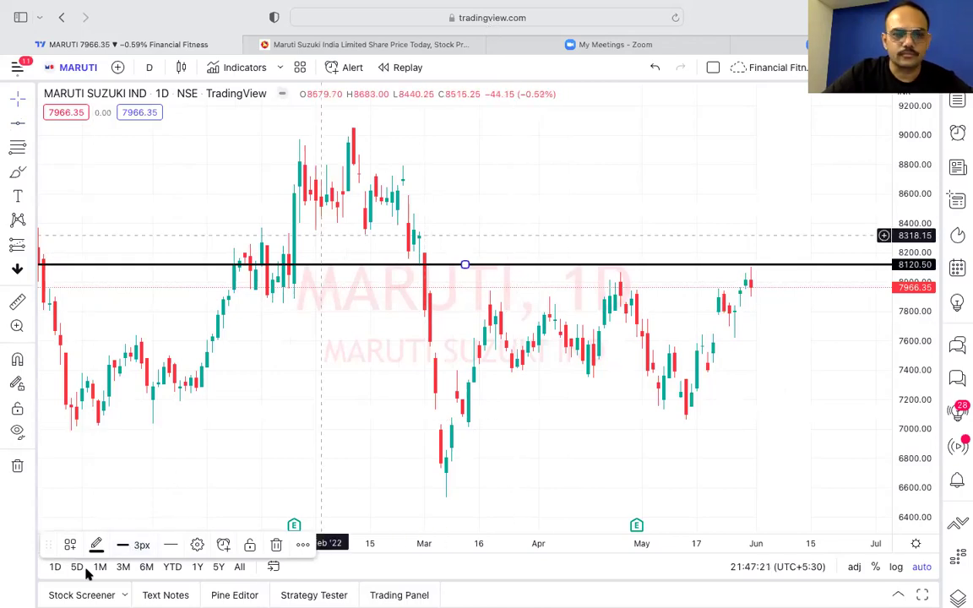
# Move the horizontal line's floating toolbar to the empty chart area above the March and April 2022 candles
pyautogui.moveTo(48, 549)
pyautogui.mouseDown()
pyautogui.moveTo(413, 228)
pyautogui.moveTo(499, 171)
pyautogui.mouseUp()
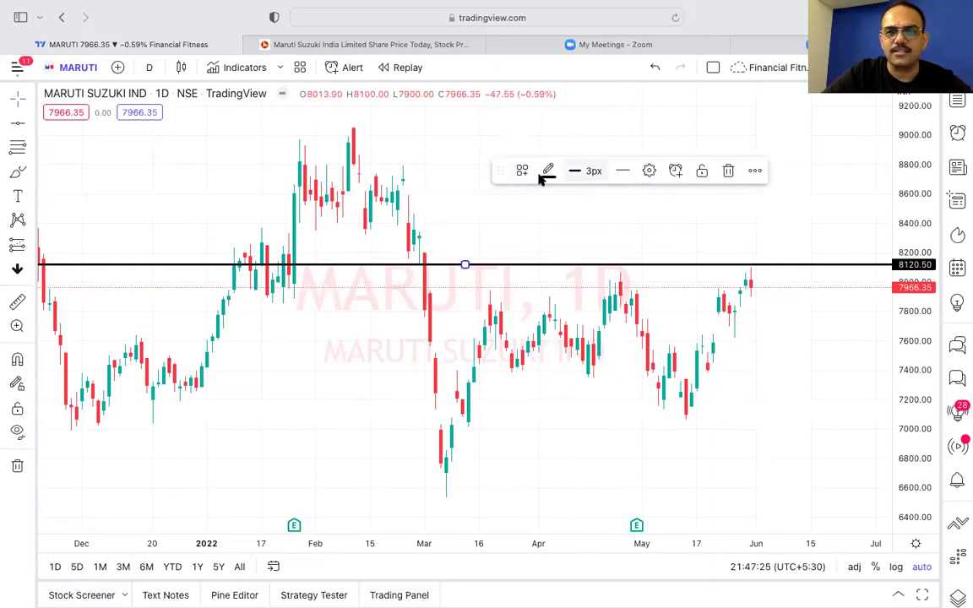
pyautogui.moveTo(499, 171)
pyautogui.mouseDown()
pyautogui.moveTo(442, 171)
pyautogui.moveTo(445, 197)
pyautogui.mouseUp()
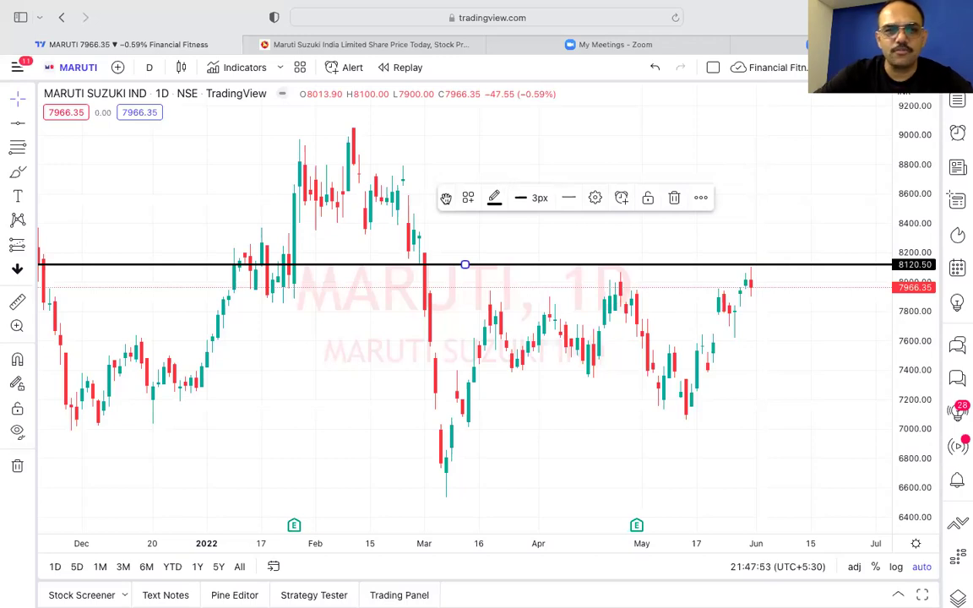
pyautogui.moveTo(549, 267); pyautogui.dragTo(551, 271)
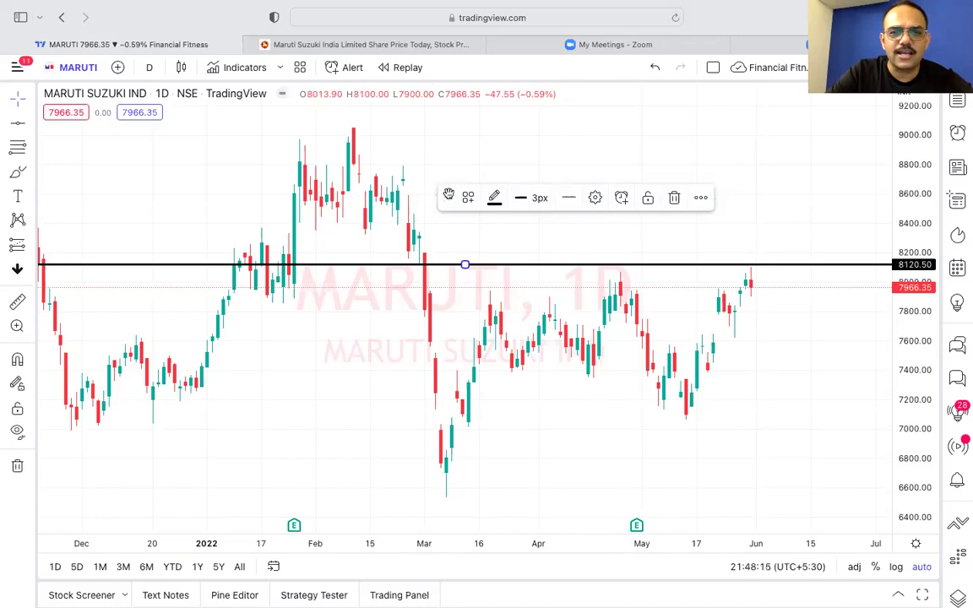
pyautogui.moveTo(444, 203)
pyautogui.mouseDown()
pyautogui.moveTo(439, 171)
pyautogui.moveTo(433, 198)
pyautogui.moveTo(452, 192)
pyautogui.mouseUp()
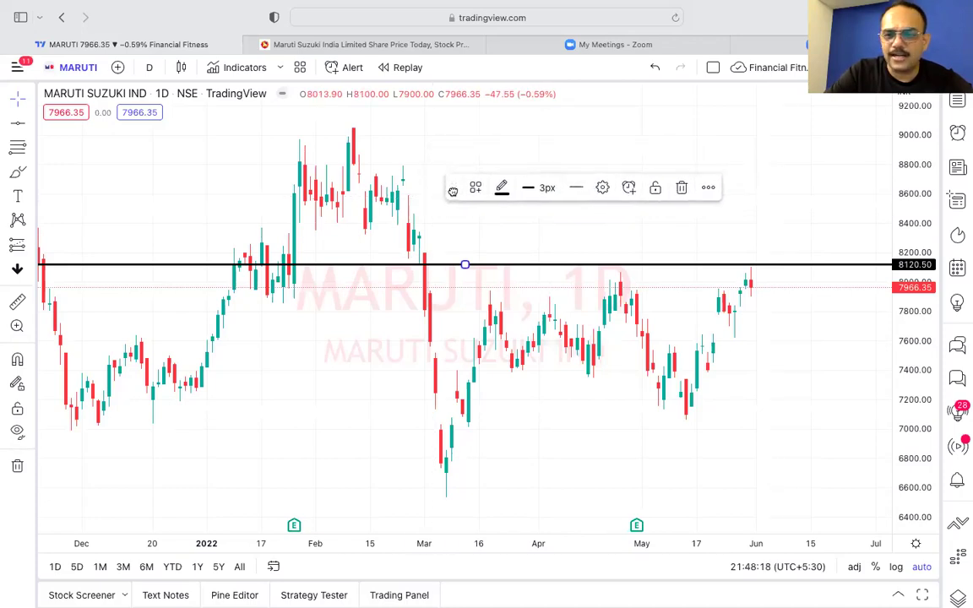
# Try red on the horizontal line before colouring it green, and set its thickness to 1px
pyautogui.click(502, 188)
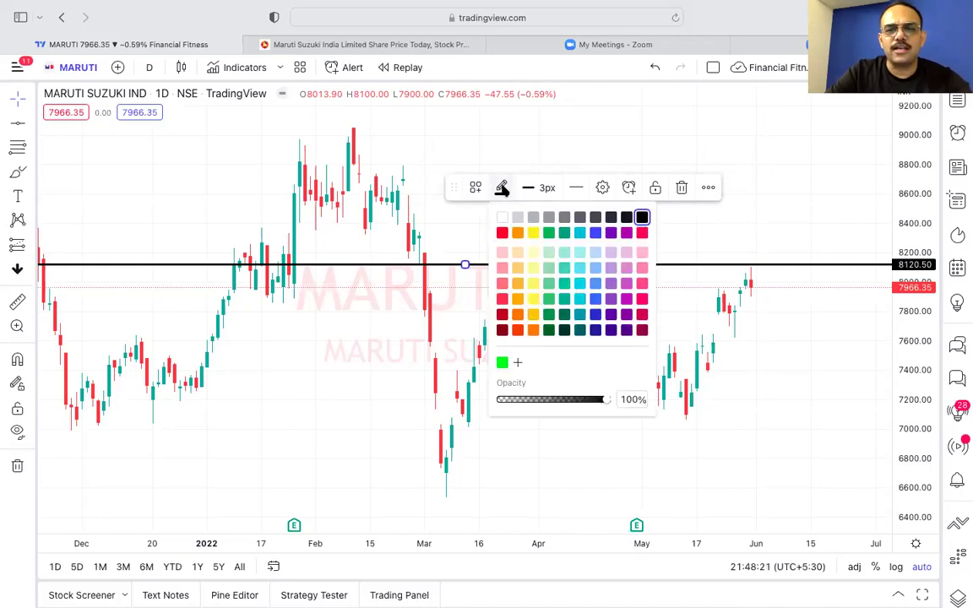
pyautogui.click(502, 234)
pyautogui.click(501, 189)
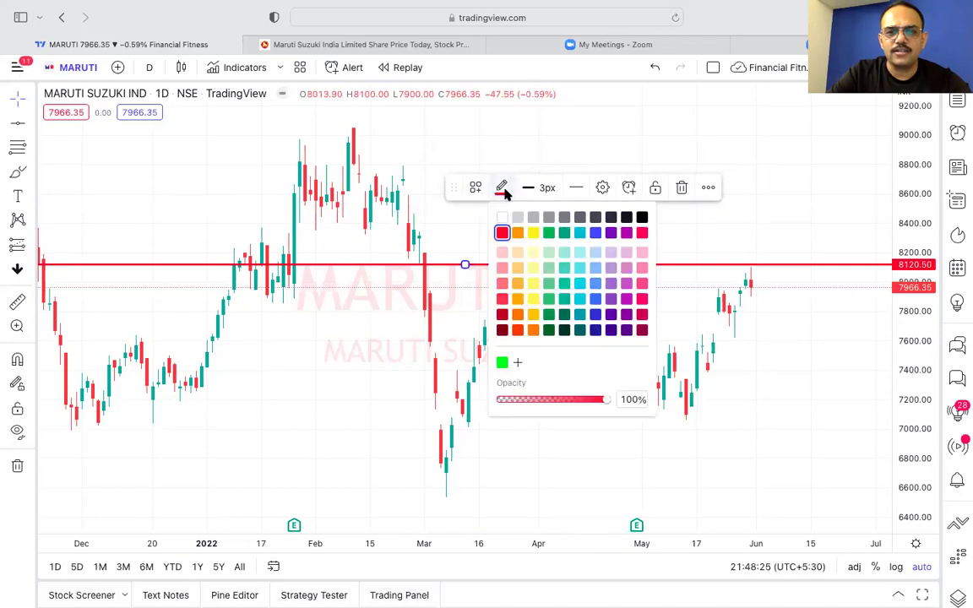
pyautogui.click(564, 233)
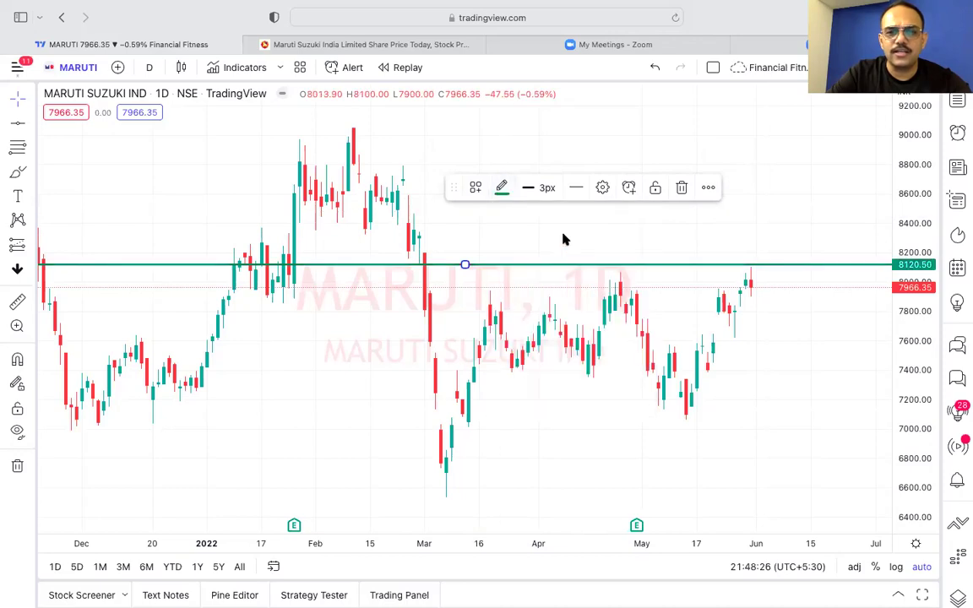
pyautogui.click(540, 191)
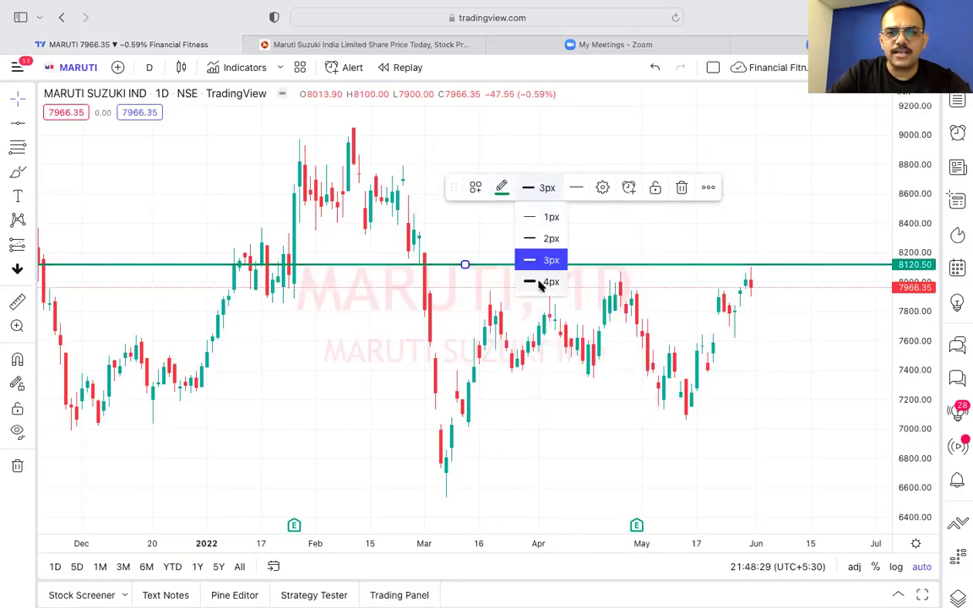
pyautogui.click(533, 221)
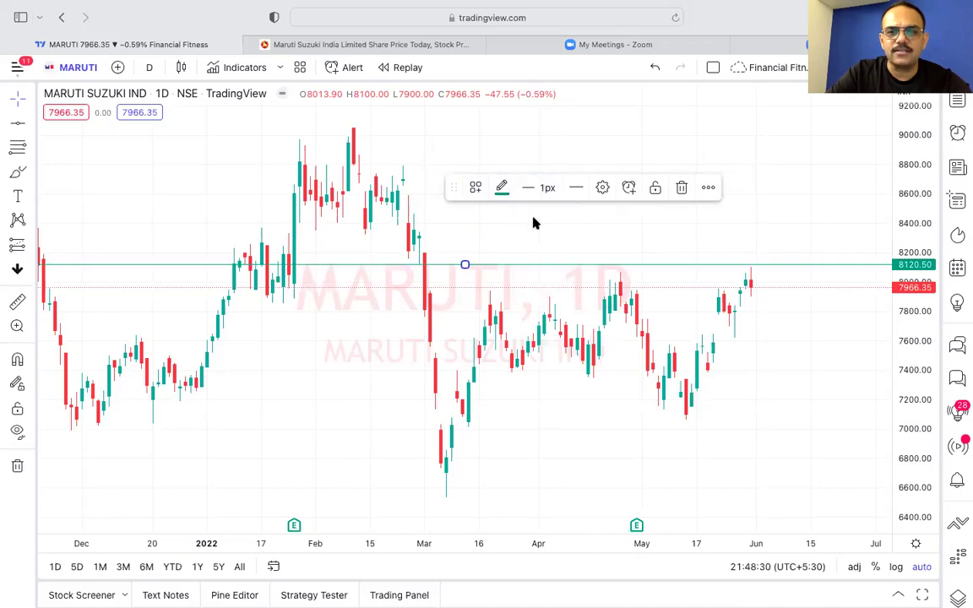
# Set the horizontal line's price coordinate to 8200
pyautogui.click(602, 187)
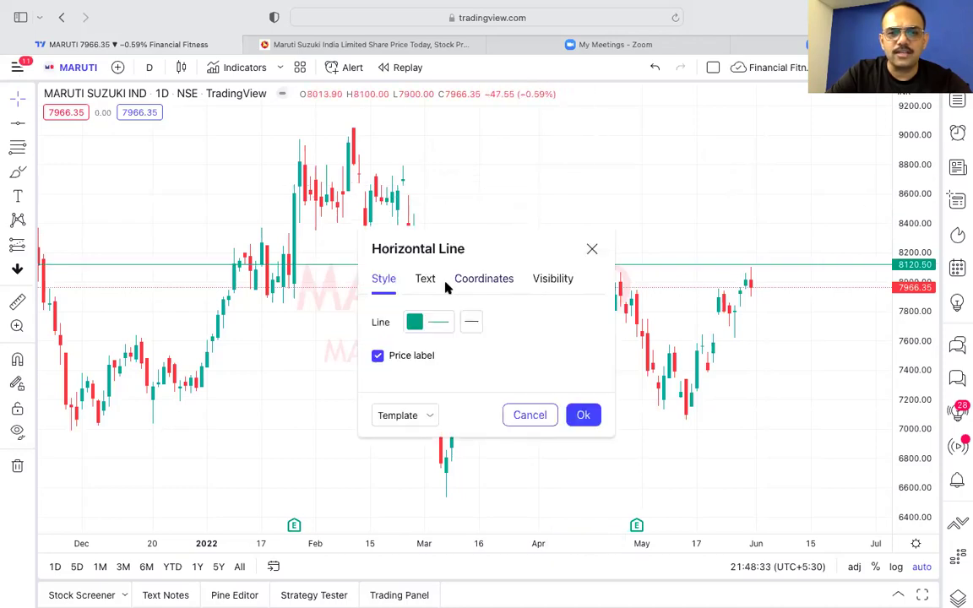
pyautogui.click(475, 280)
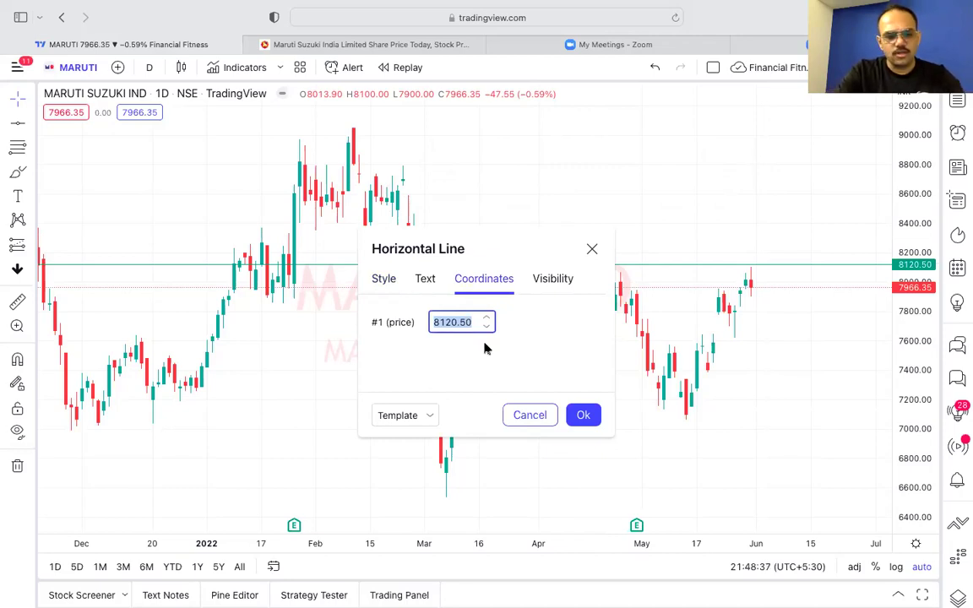
pyautogui.write('8200')
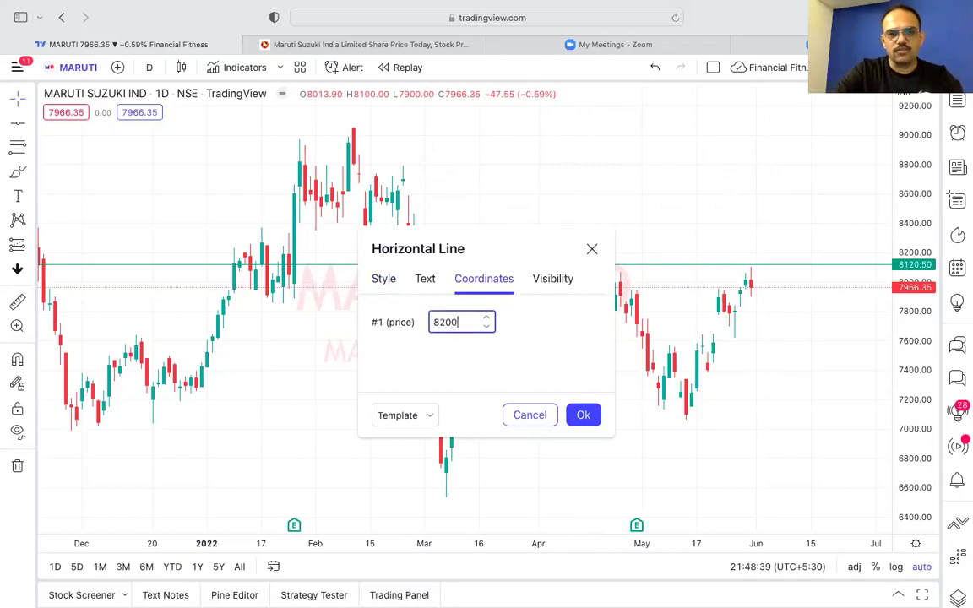
pyautogui.click(582, 414)
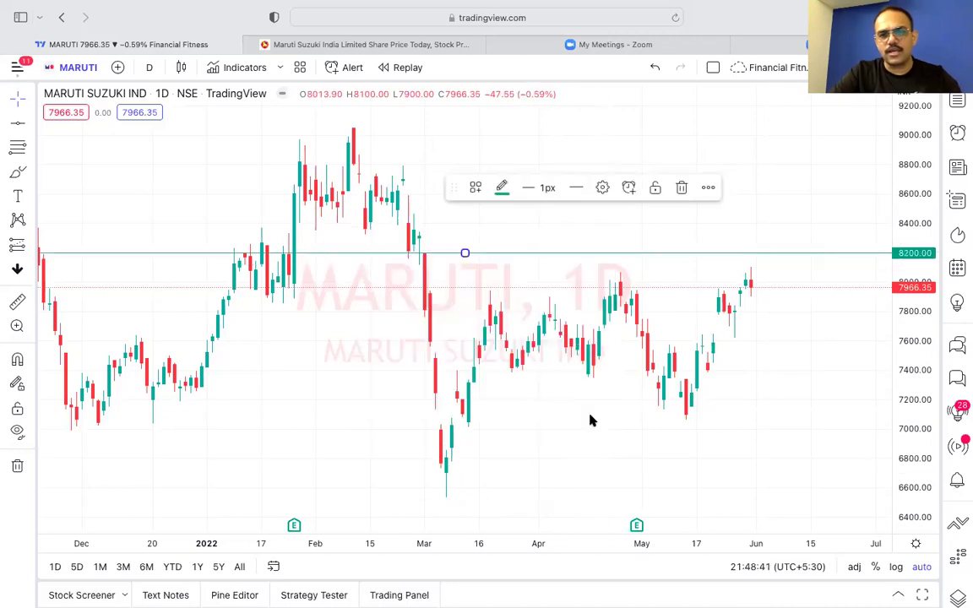
# Review the horizontal line's coordinate settings without changing them, and set the line's thickness to 3px
pyautogui.doubleClick(545, 255)
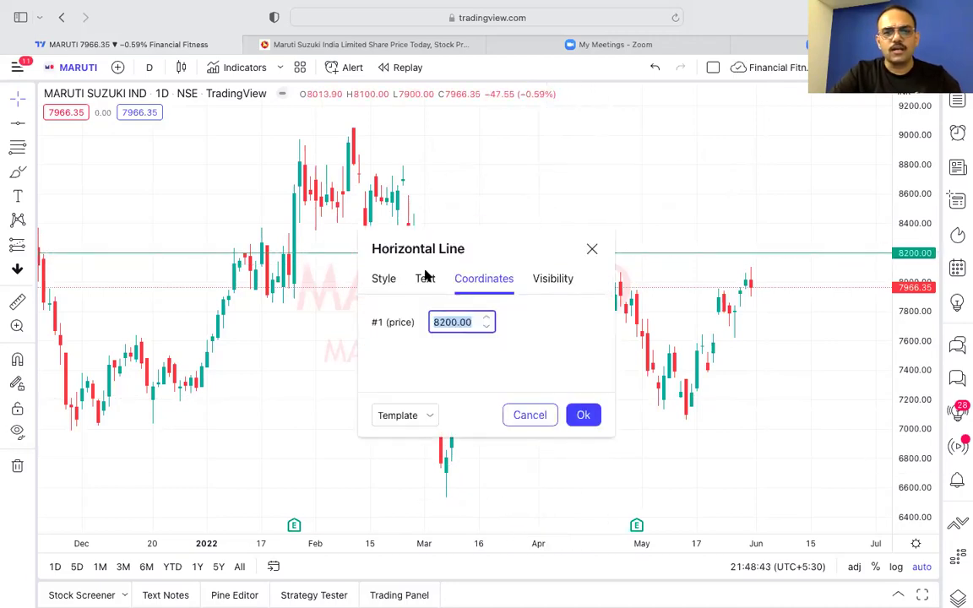
pyautogui.click(592, 248)
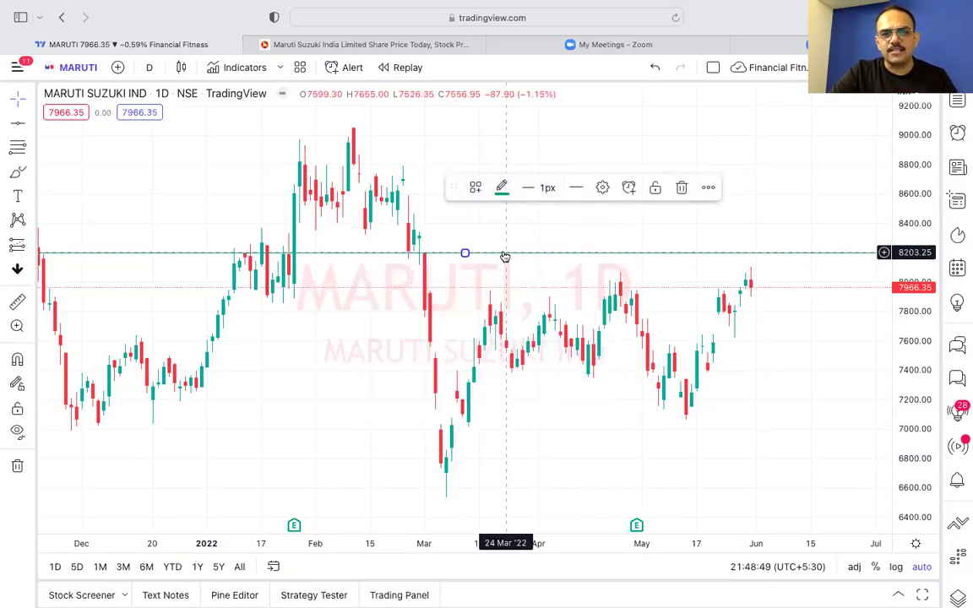
pyautogui.click(541, 188)
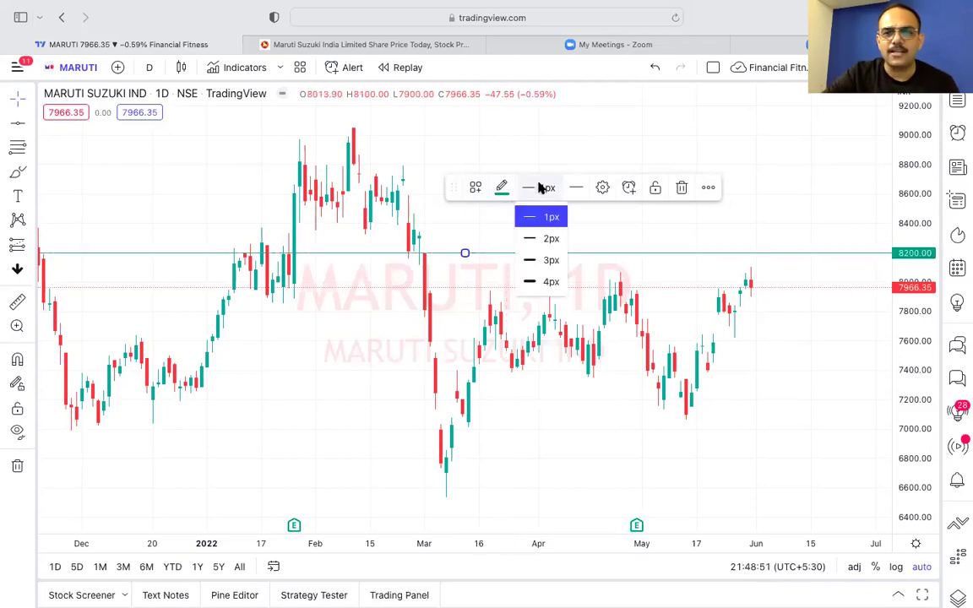
pyautogui.click(545, 261)
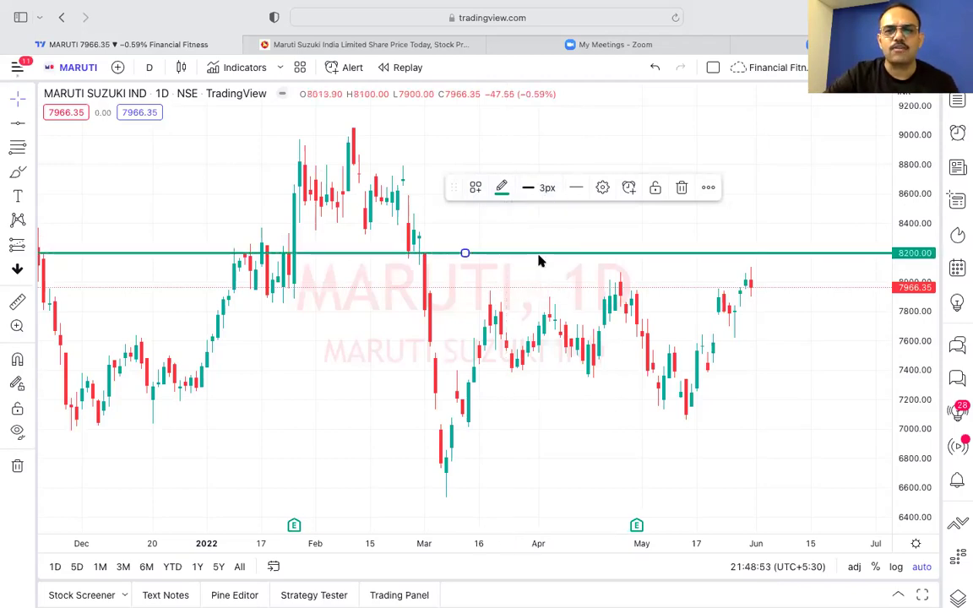
# Set the 3px horizontal line's price coordinate to 8400
pyautogui.click(602, 188)
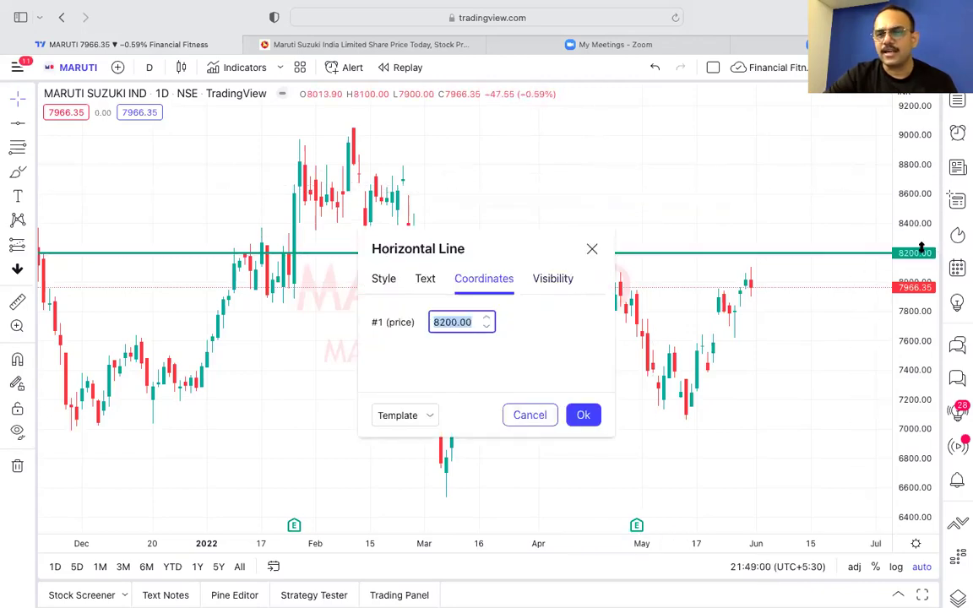
pyautogui.click(470, 322)
pyautogui.press('Left')
pyautogui.press('Left')
pyautogui.press('Left')
pyautogui.press('Left')
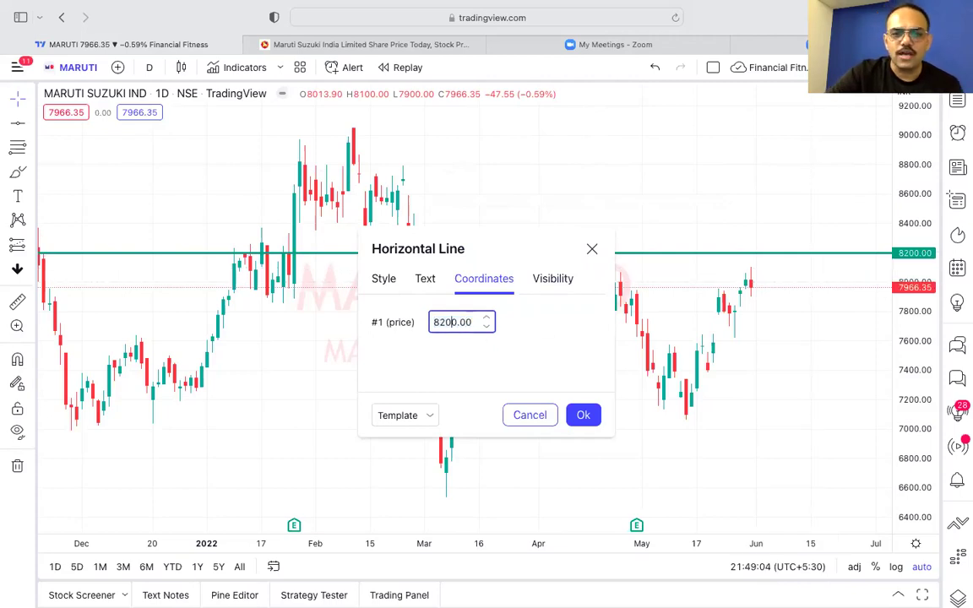
pyautogui.press('BackSpace')
pyautogui.write('4')
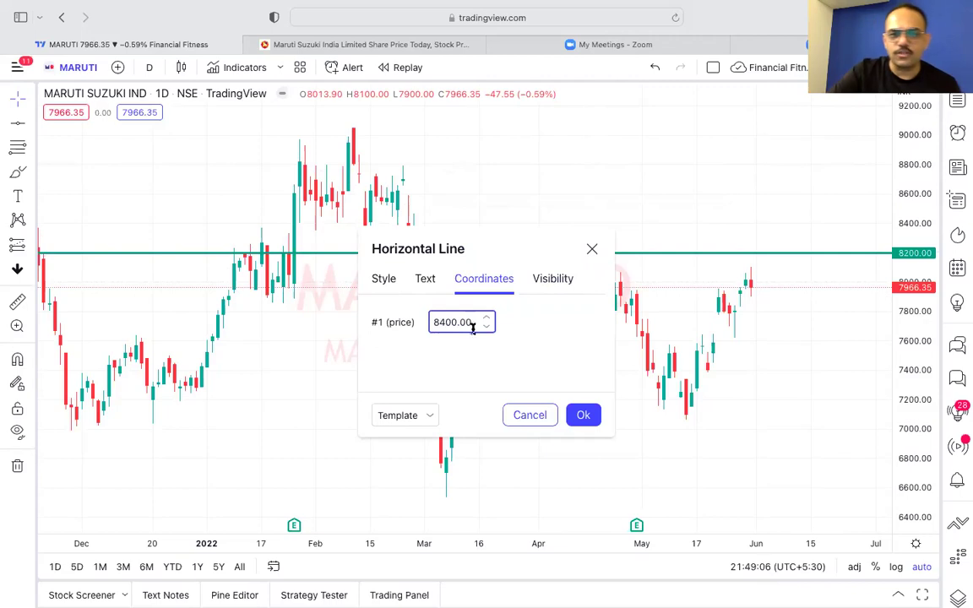
pyautogui.click(583, 415)
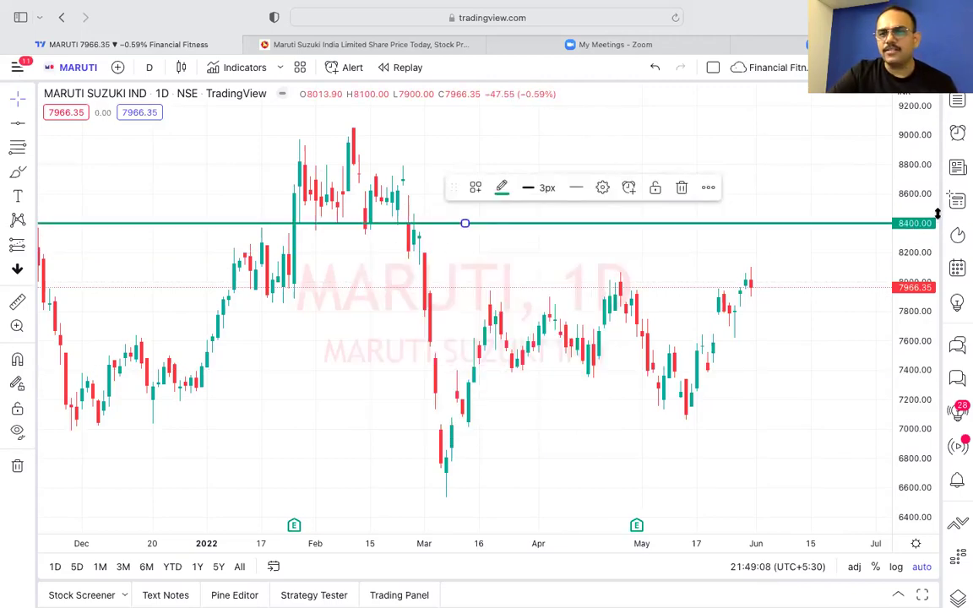
# Raise the horizontal line on the chart to about 8594, and set its price coordinate to exactly 8600
pyautogui.moveTo(754, 228); pyautogui.dragTo(754, 196)
pyautogui.doubleClick(755, 200)
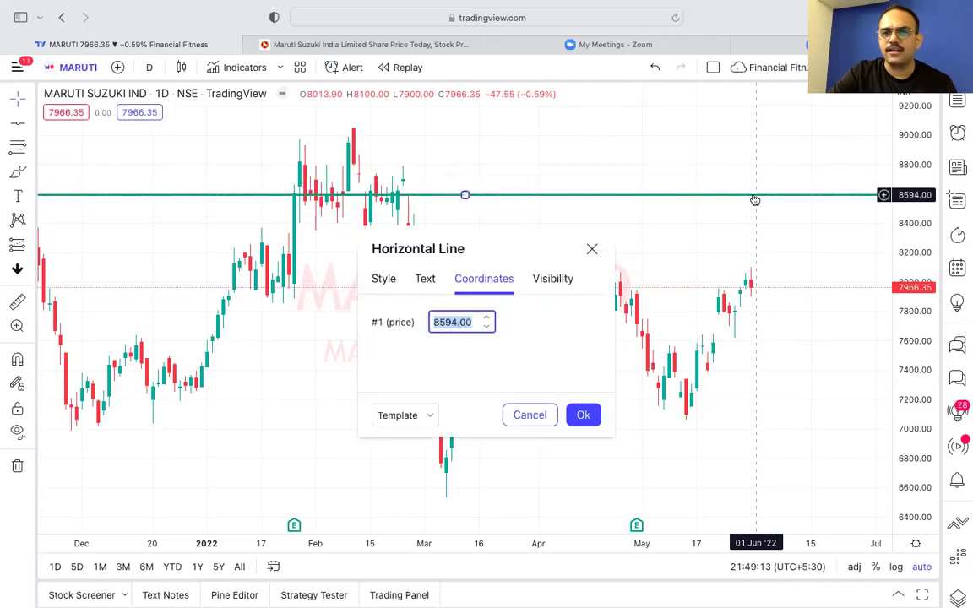
pyautogui.click(472, 321)
pyautogui.press('Left')
pyautogui.press('Left')
pyautogui.press('Left')
pyautogui.press('BackSpace')
pyautogui.press('BackSpace')
pyautogui.press('BackSpace')
pyautogui.write('600')
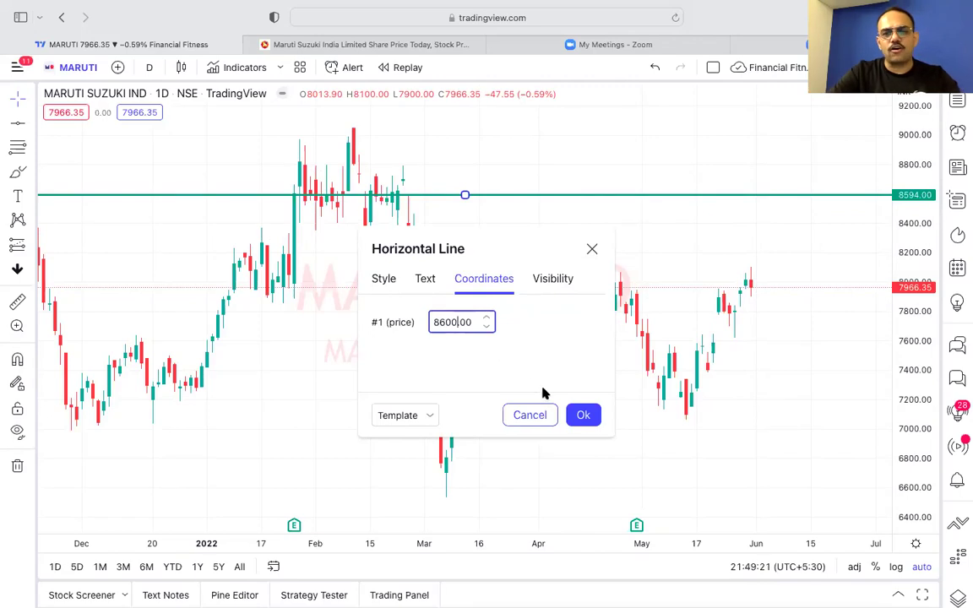
pyautogui.click(582, 415)
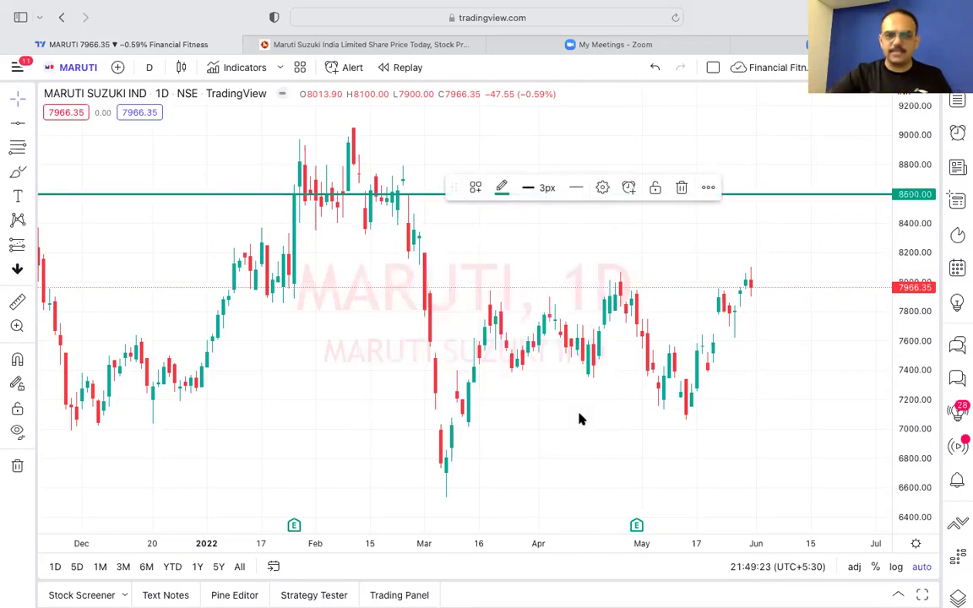
pyautogui.click(580, 414)
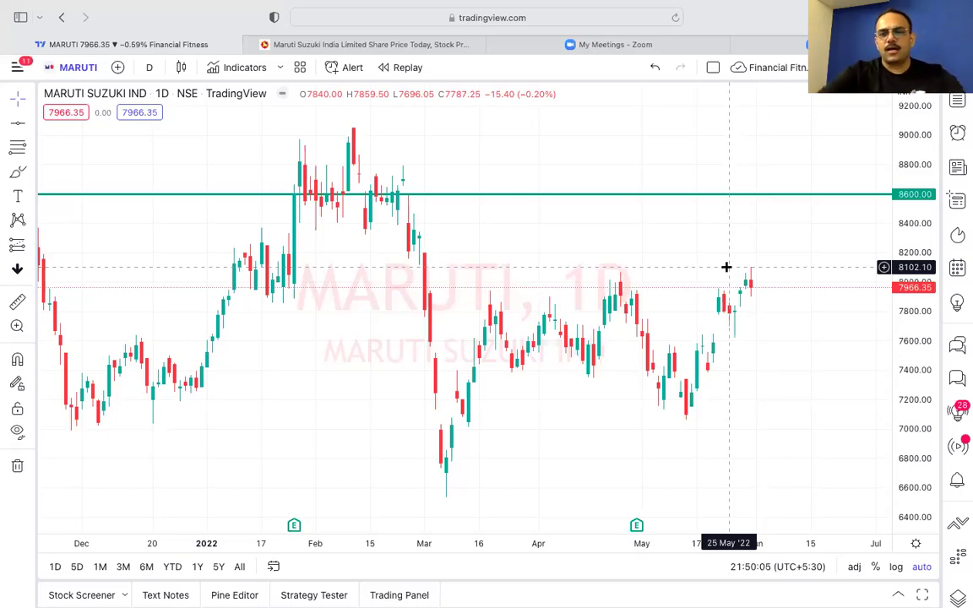
# Reopen the horizontal line's settings and set its price coordinate to 8550
pyautogui.click(577, 200)
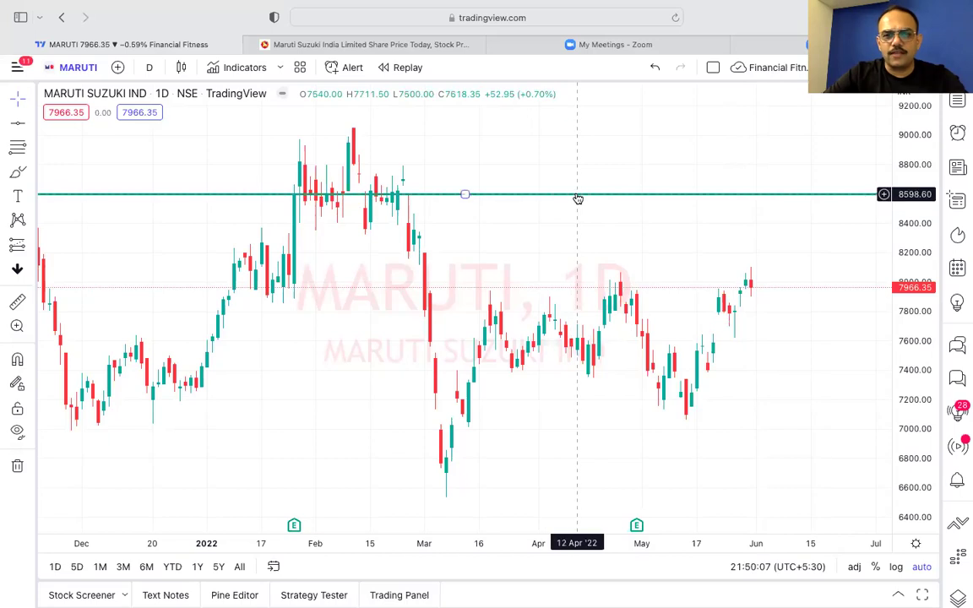
pyautogui.click(711, 245)
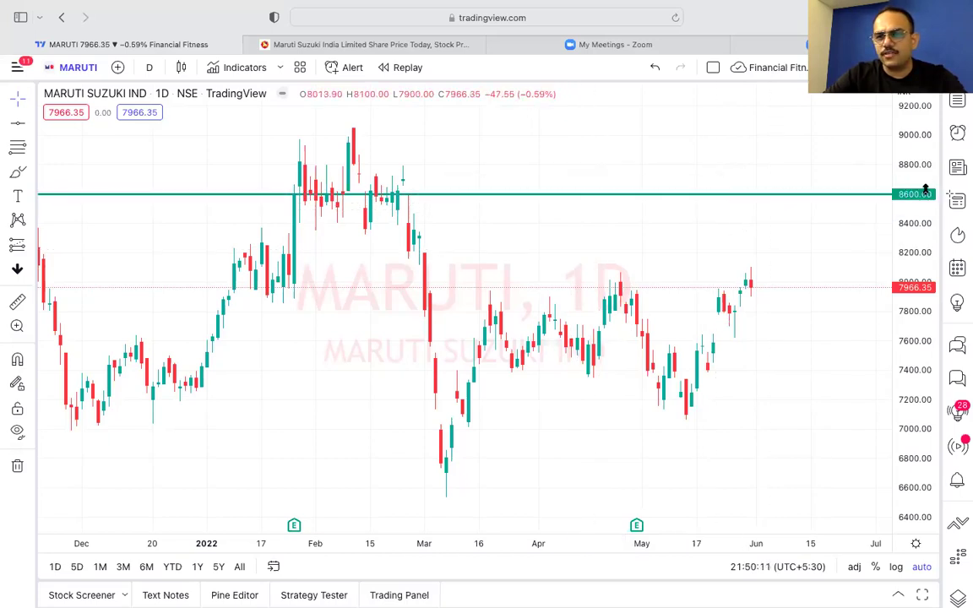
pyautogui.click(809, 199)
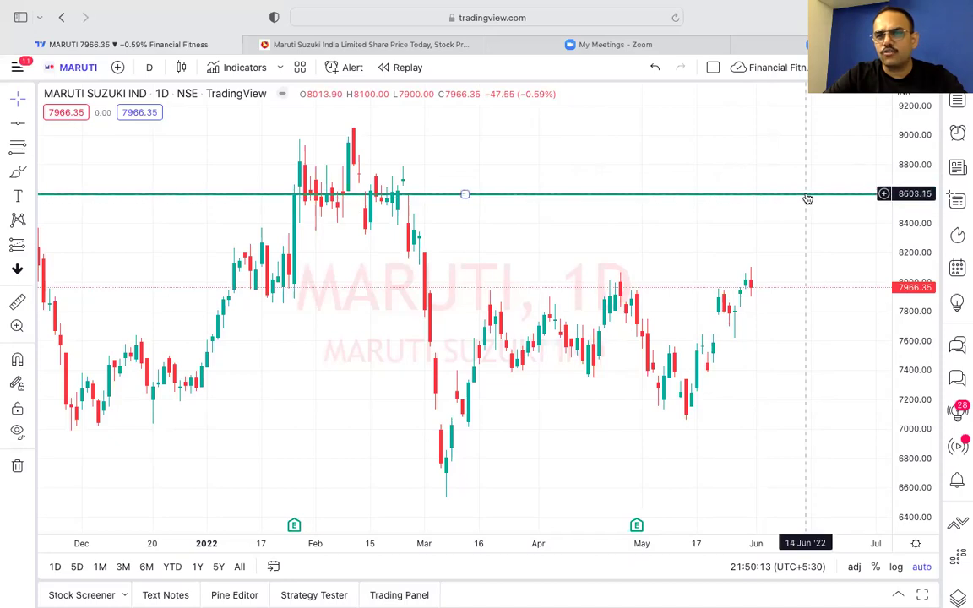
pyautogui.doubleClick(808, 199)
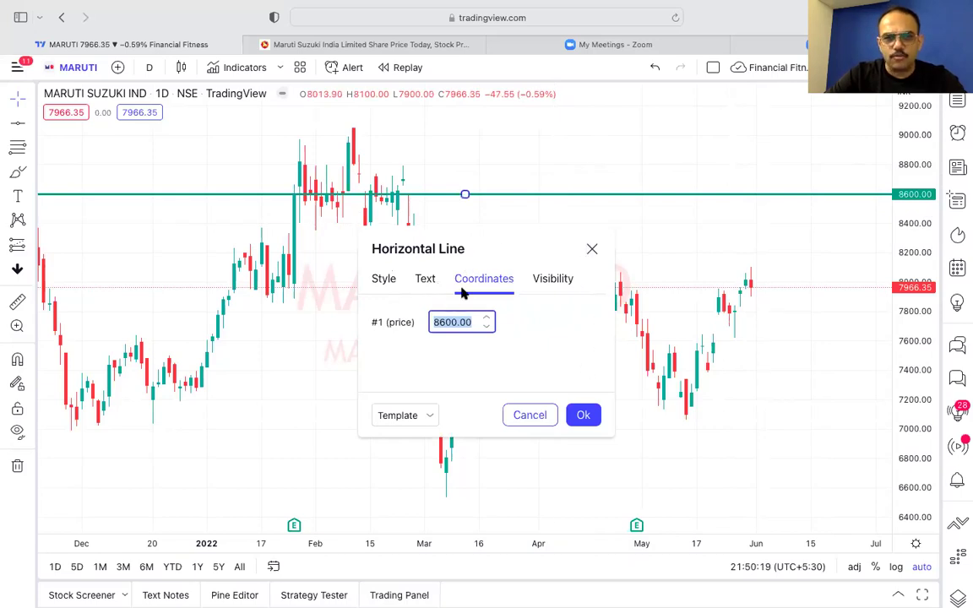
pyautogui.click(475, 322)
pyautogui.press('Left')
pyautogui.press('Left')
pyautogui.press('Left')
pyautogui.press('Left')
pyautogui.press('Left')
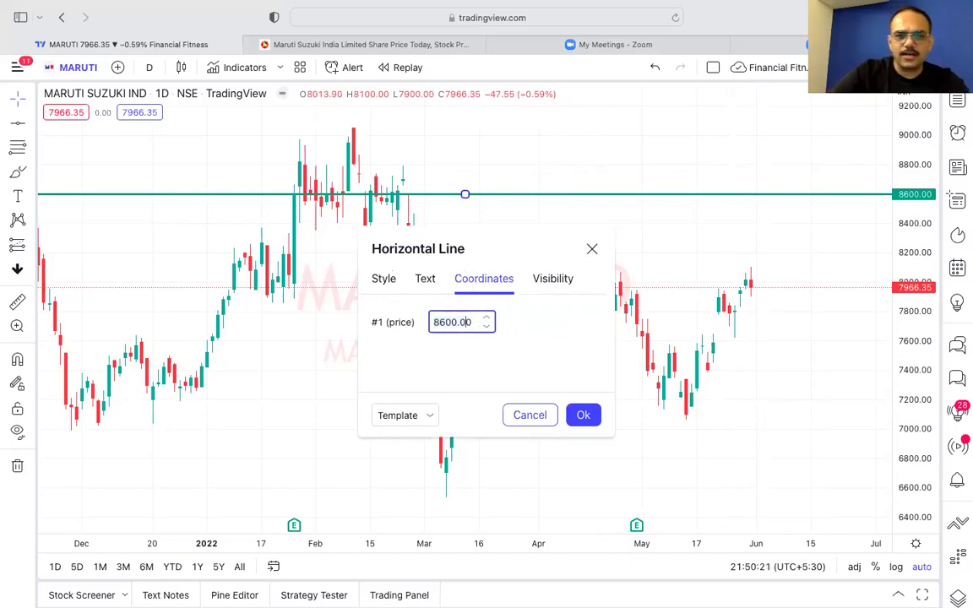
pyautogui.press('BackSpace')
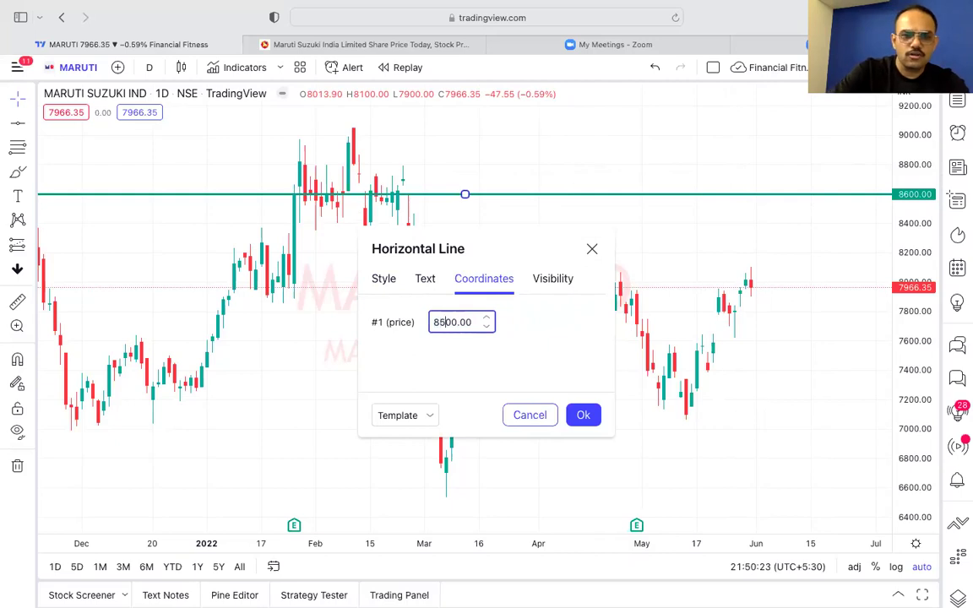
pyautogui.write('5')
pyautogui.press('BackSpace')
pyautogui.write('55')
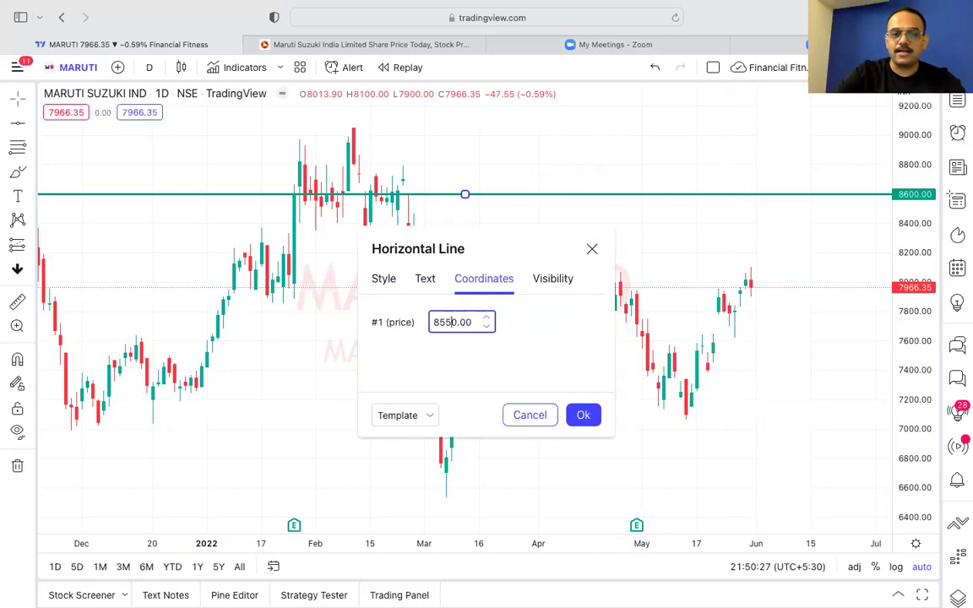
pyautogui.click(585, 415)
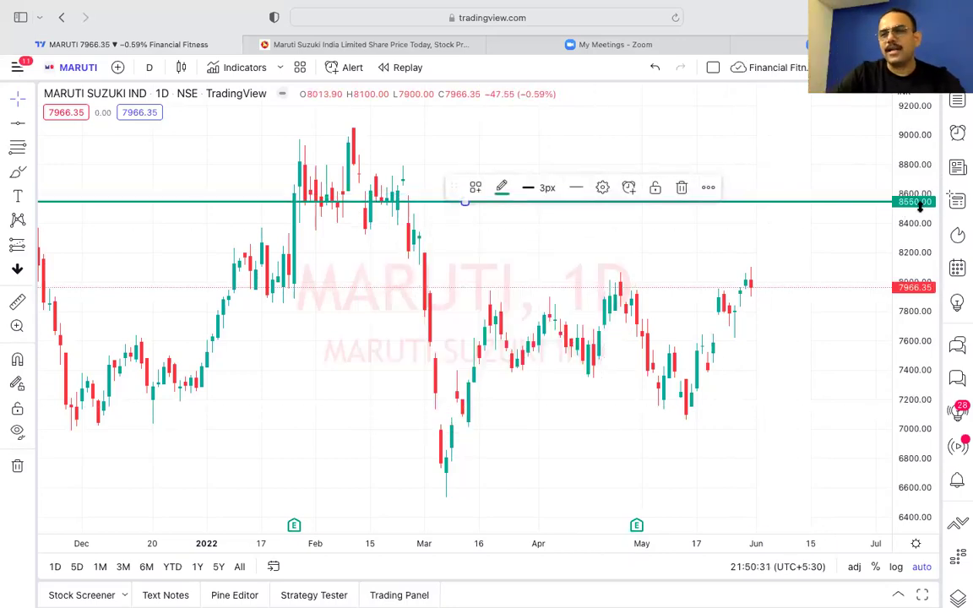
# Lower the horizontal line to about 8070 near the latest candles, and set its price coordinate to 8069.95
pyautogui.moveTo(816, 207); pyautogui.dragTo(807, 276)
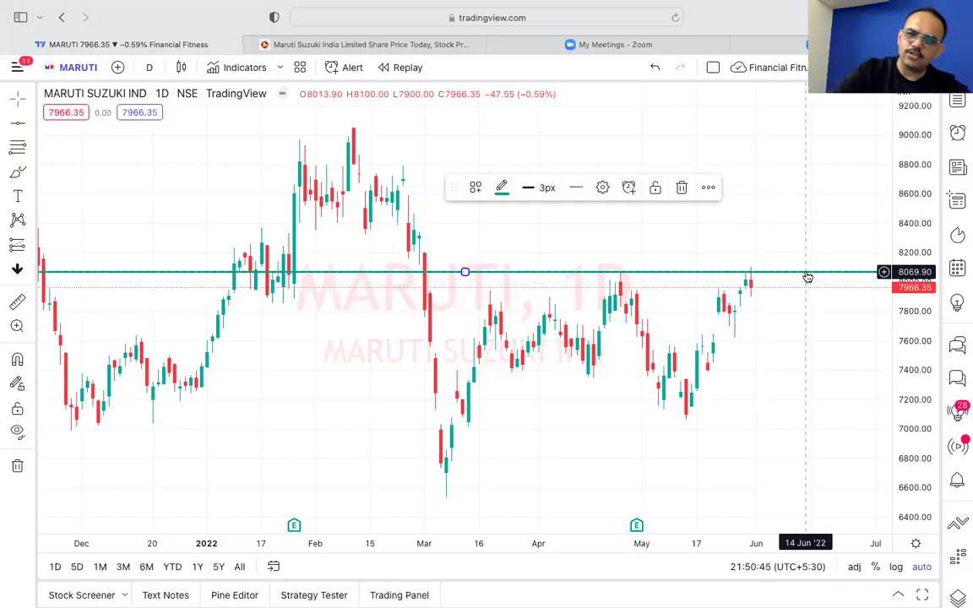
pyautogui.doubleClick(807, 275)
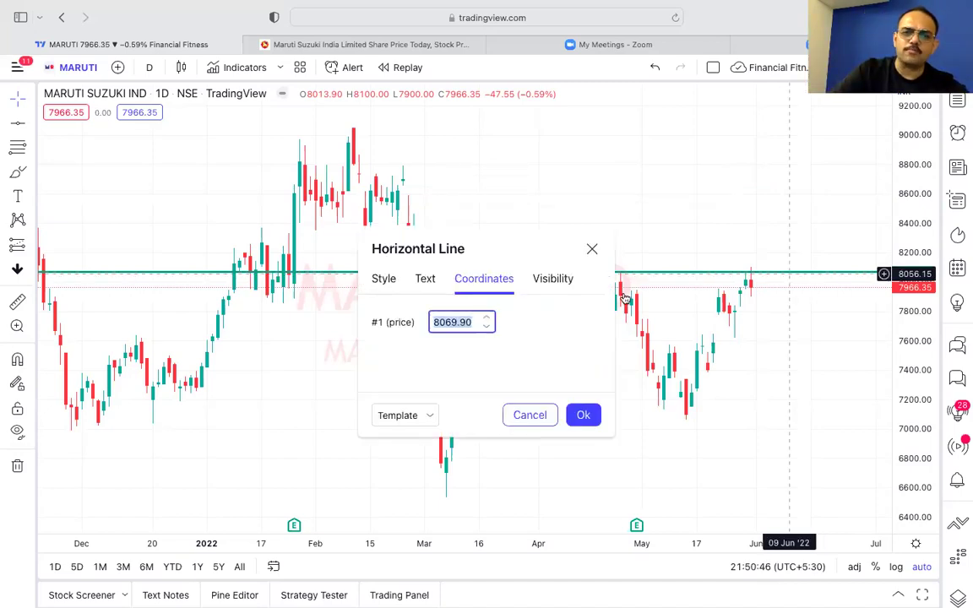
pyautogui.click(478, 329)
pyautogui.press('BackSpace')
pyautogui.write('5')
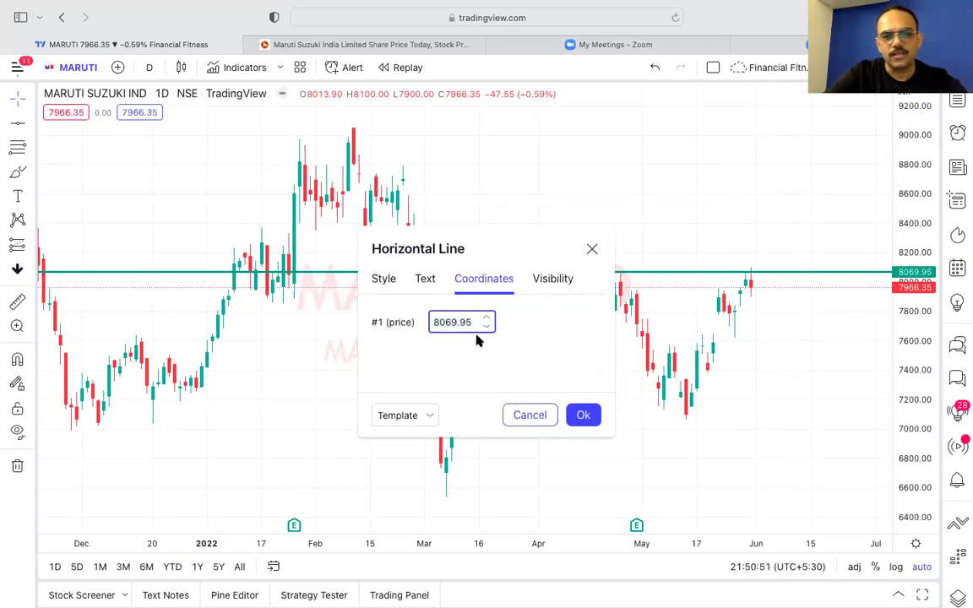
pyautogui.click(581, 416)
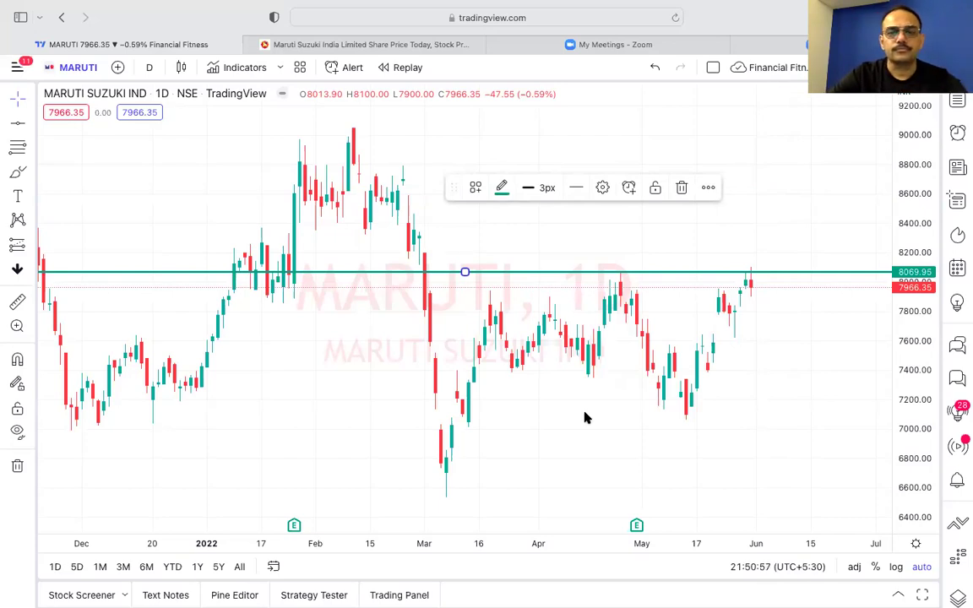
pyautogui.click(585, 414)
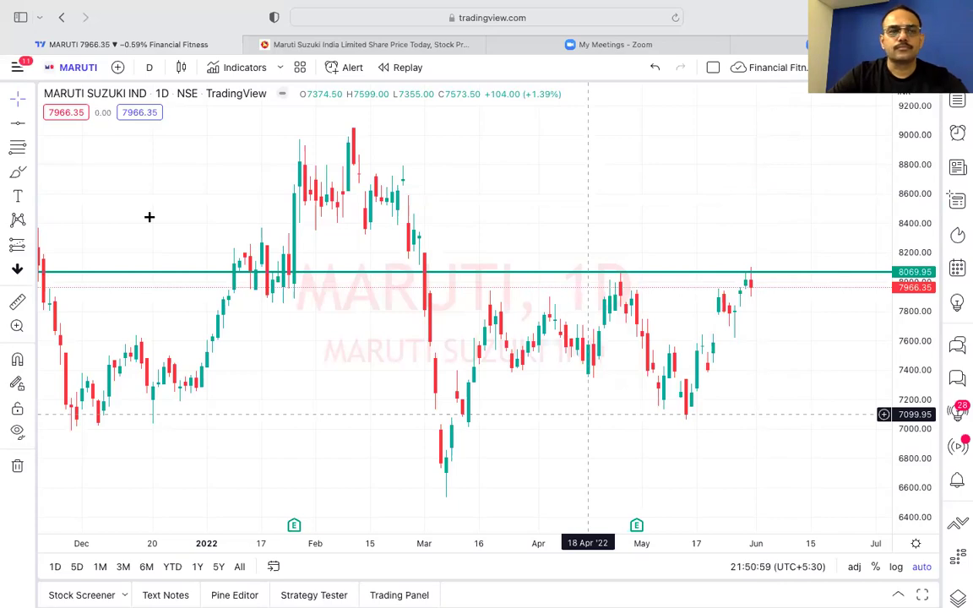
# Draw a vertical line on the MARUTI chart at 29 Mar '22
pyautogui.click(31, 123)
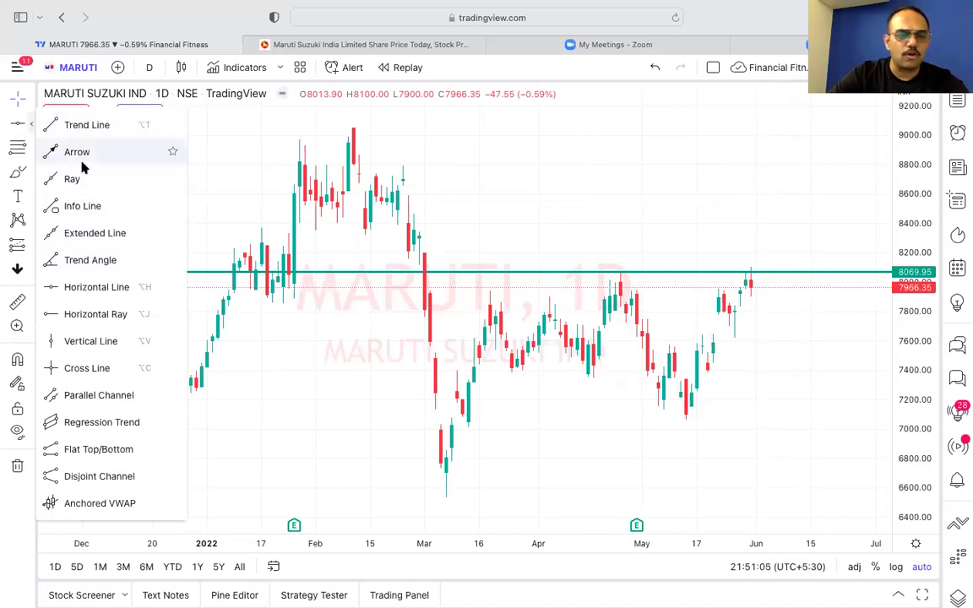
pyautogui.click(102, 341)
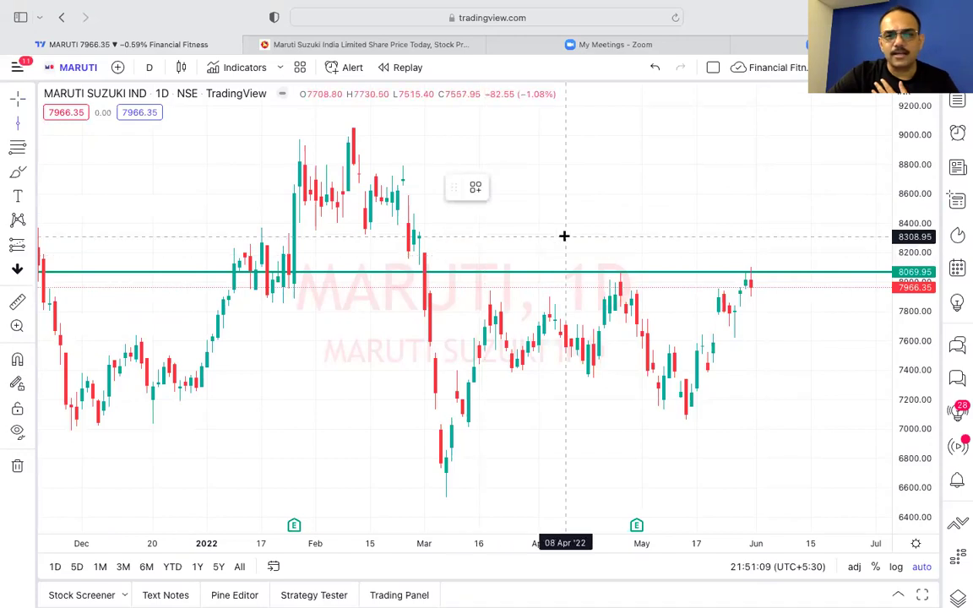
pyautogui.click(522, 236)
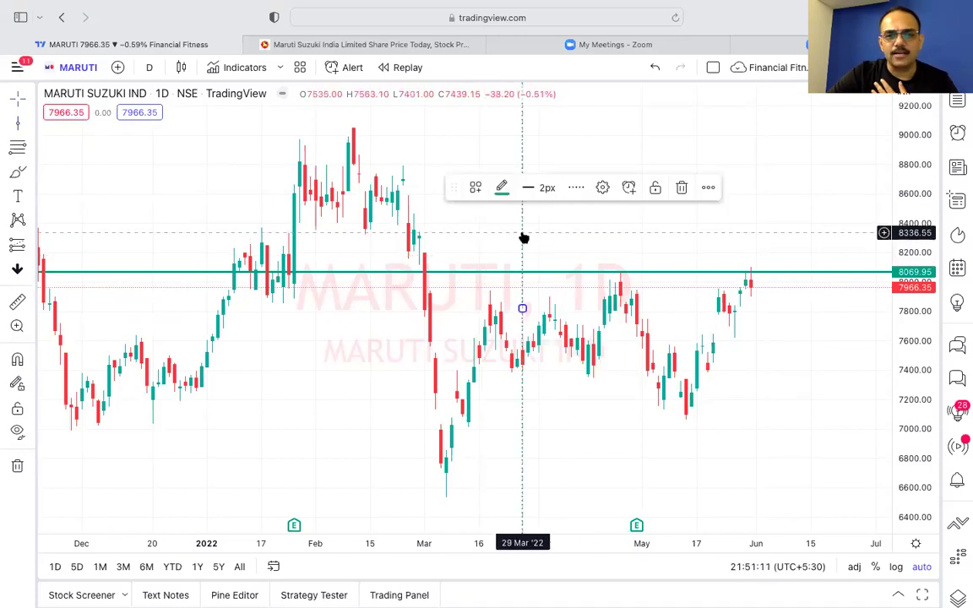
# Colour the vertical line black and set its thickness to 3px
pyautogui.click(501, 187)
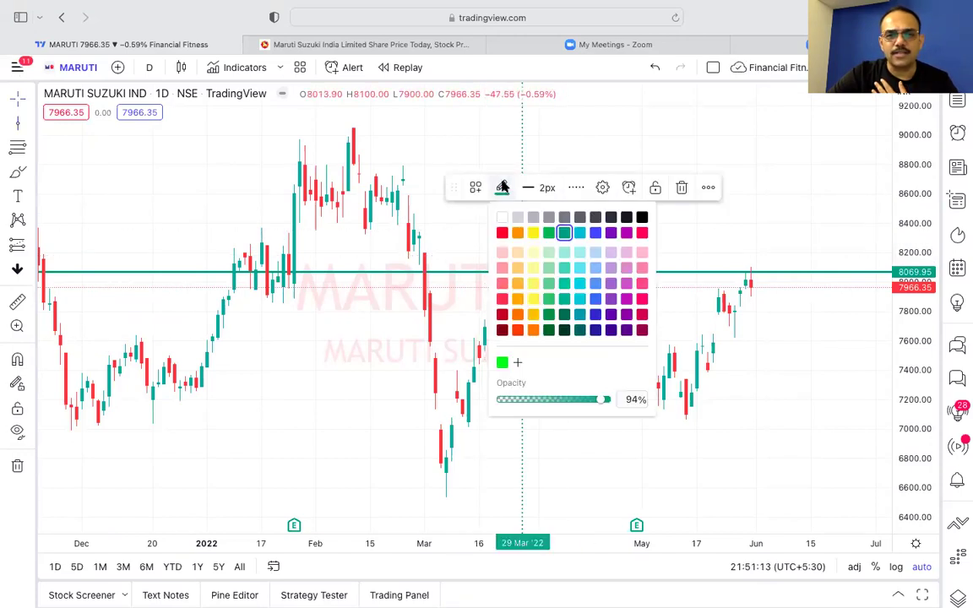
pyautogui.click(642, 218)
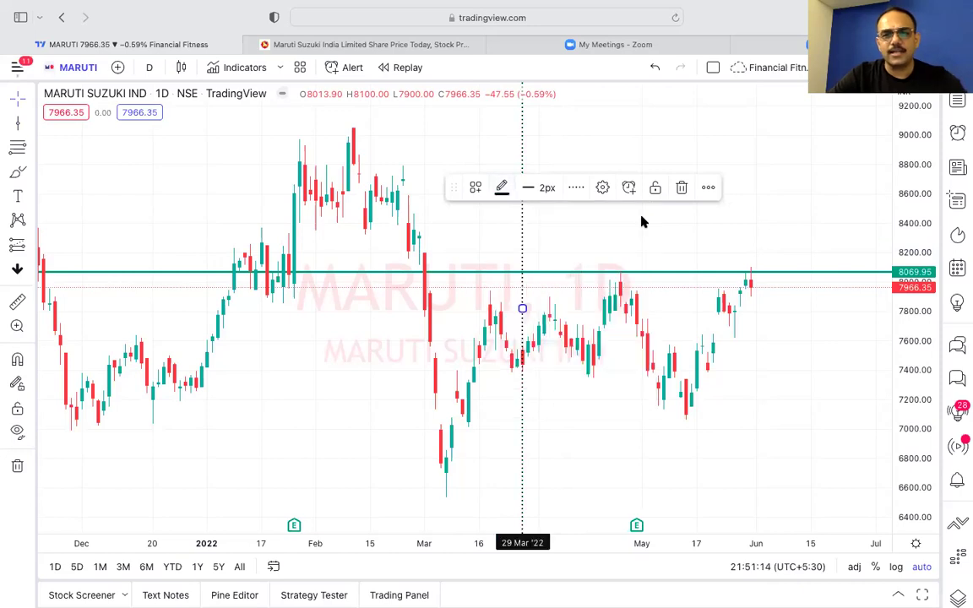
pyautogui.click(539, 188)
pyautogui.click(531, 261)
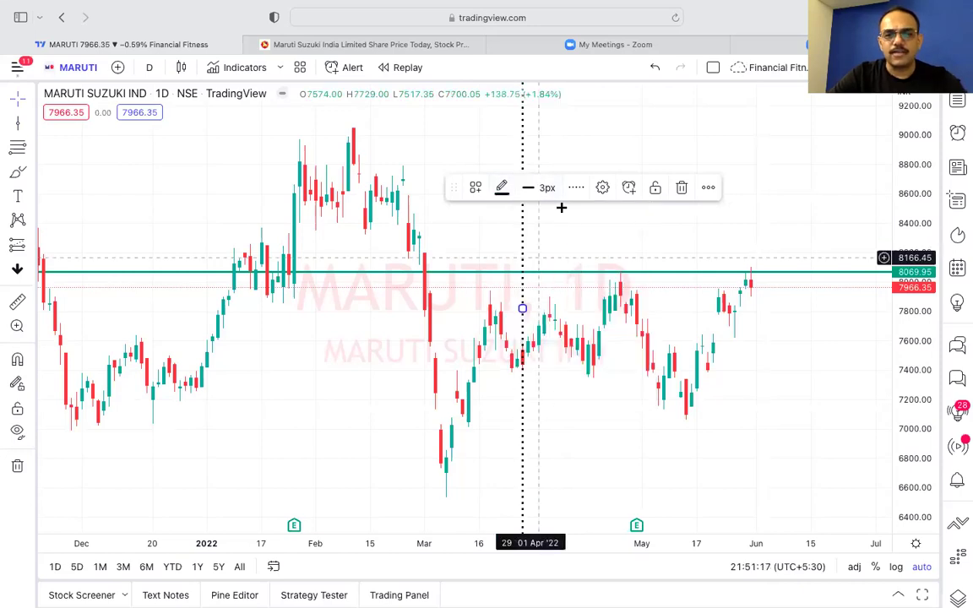
# Try the solid style on the vertical line, switch it to dashed, and move the line to 06 Apr '22
pyautogui.click(576, 187)
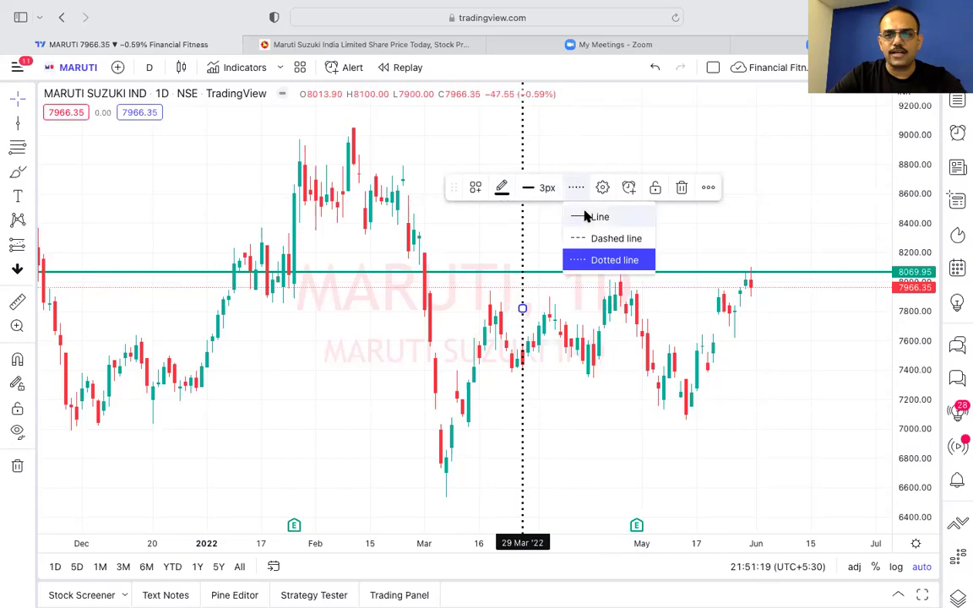
pyautogui.click(587, 218)
pyautogui.click(576, 188)
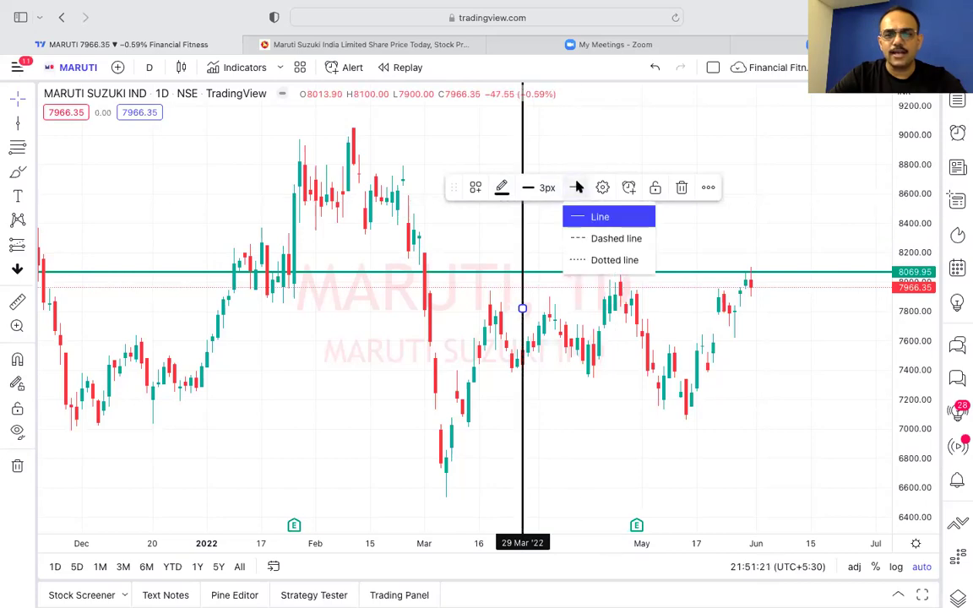
pyautogui.click(597, 240)
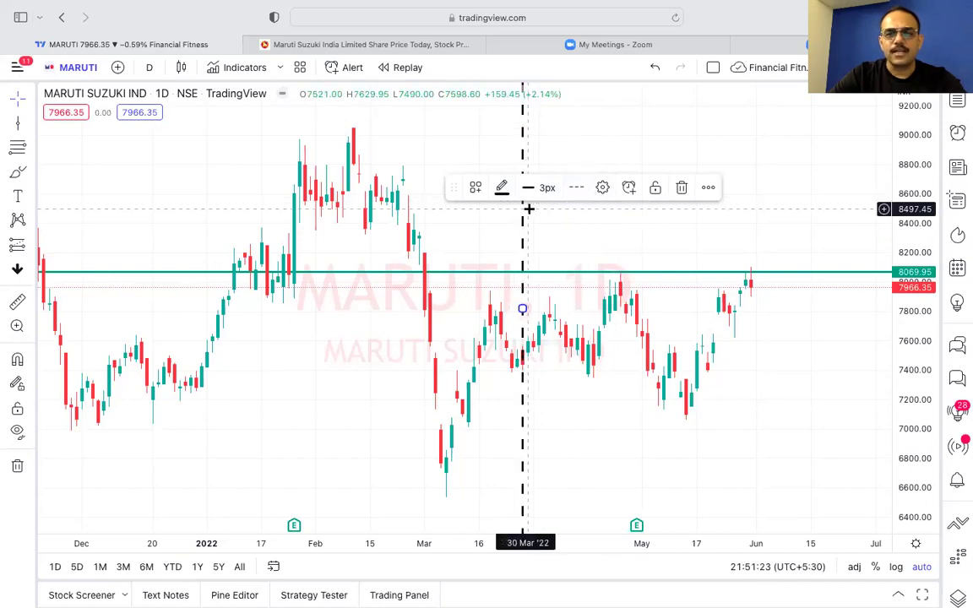
pyautogui.moveTo(521, 228); pyautogui.dragTo(555, 212)
pyautogui.click(596, 217)
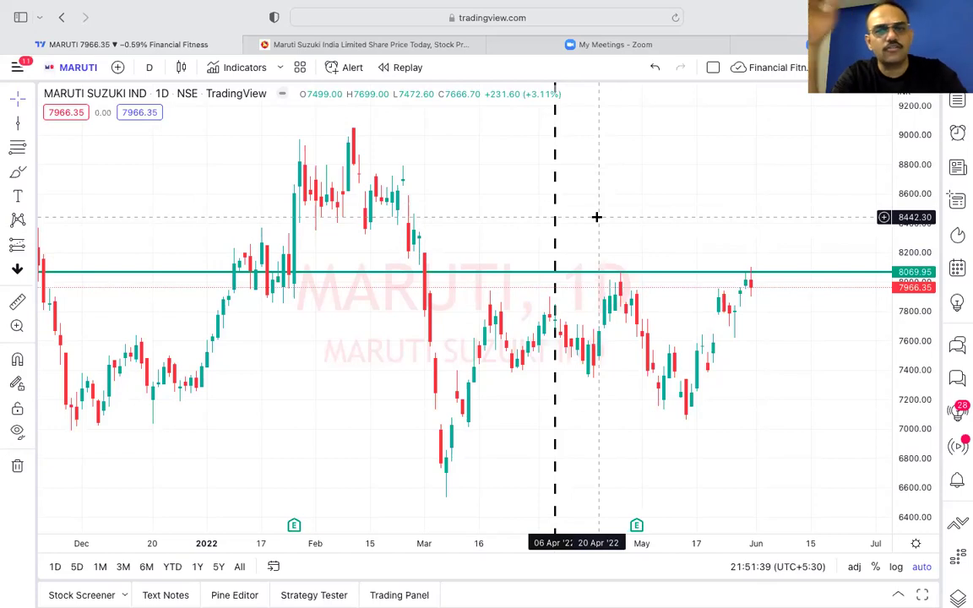
# Draw a second horizontal line at about 8327 above the existing one, and delete it
pyautogui.click(32, 124)
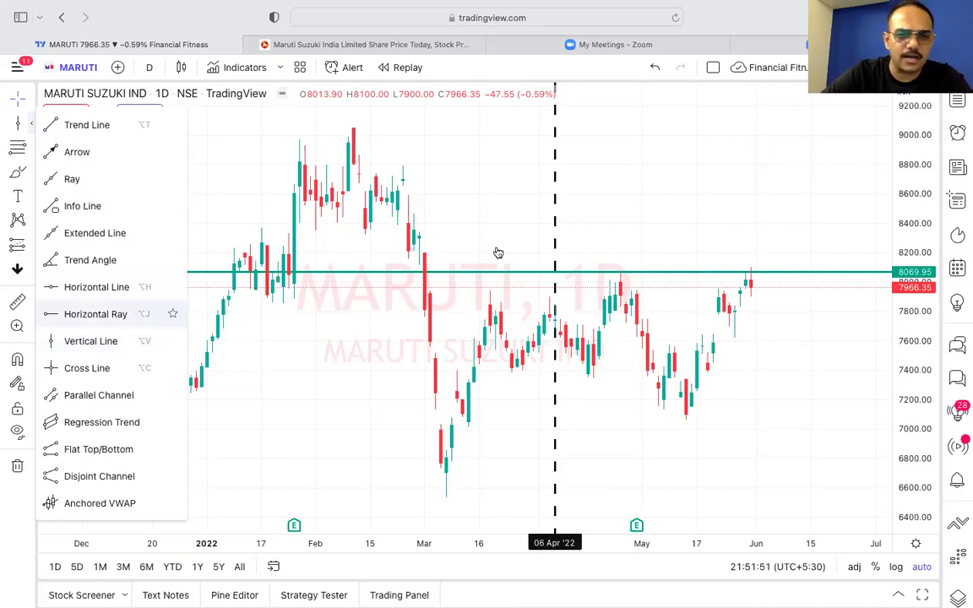
pyautogui.click(660, 234)
pyautogui.click(659, 234)
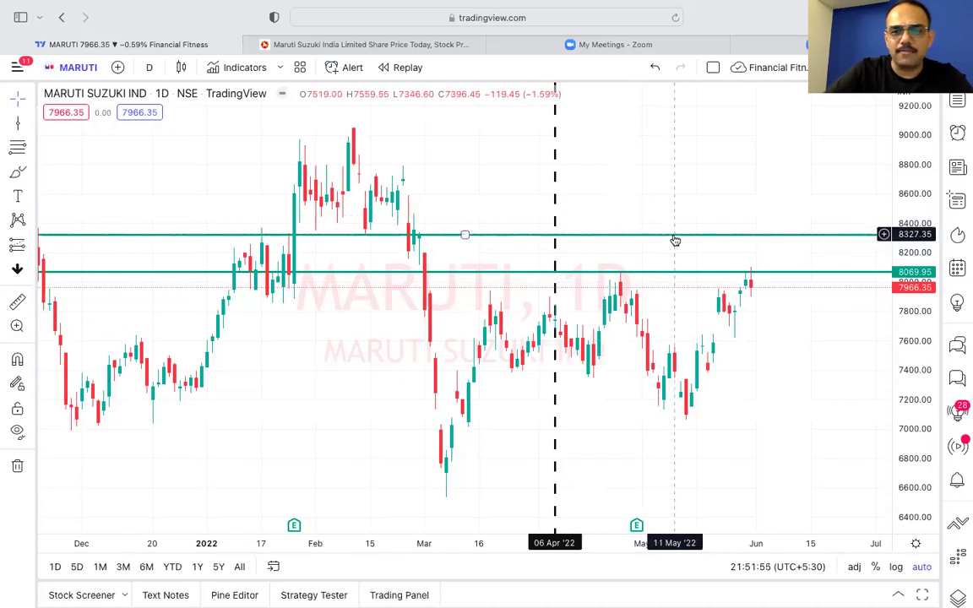
pyautogui.press('Delete')
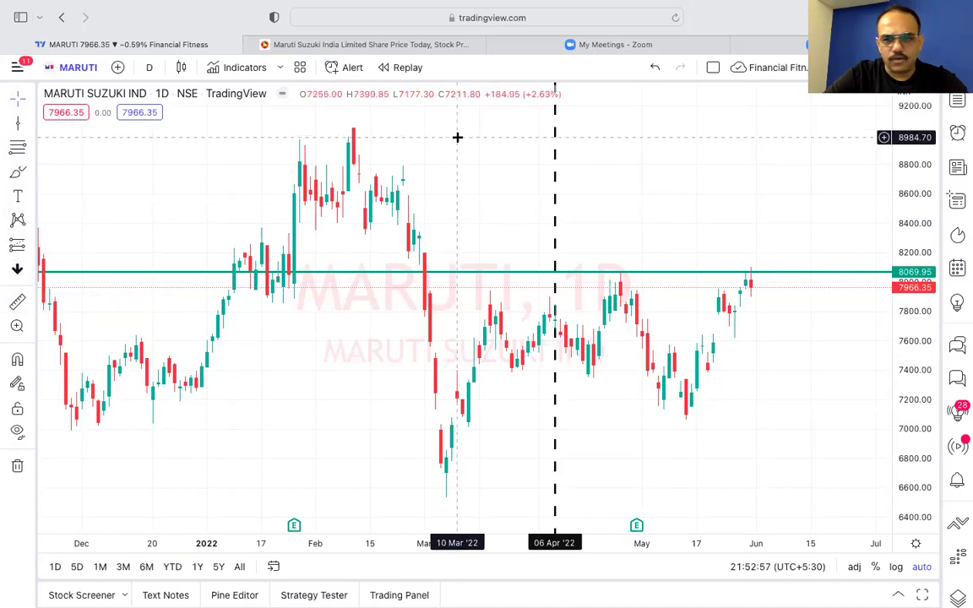
pyautogui.click(556, 203)
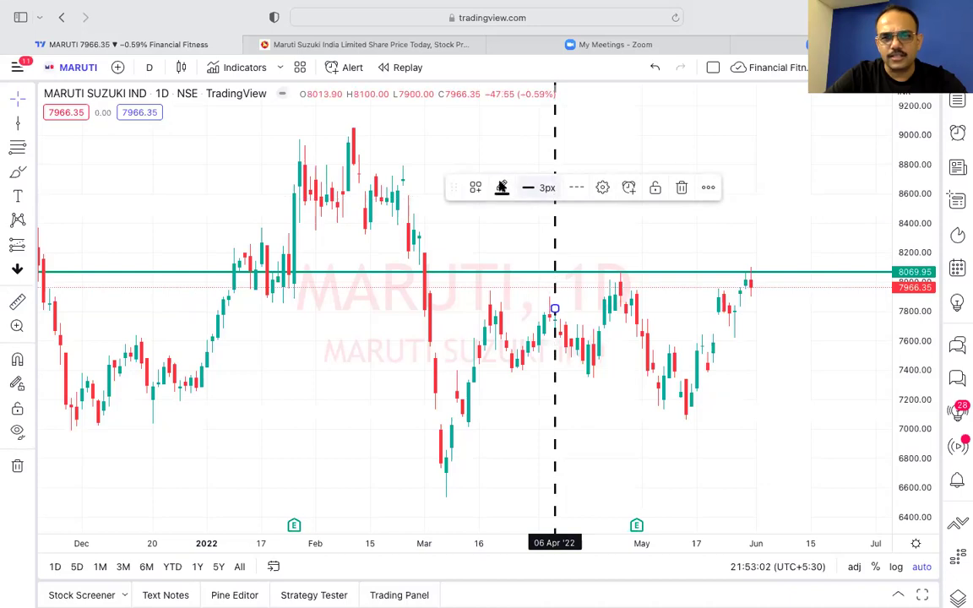
pyautogui.click(577, 187)
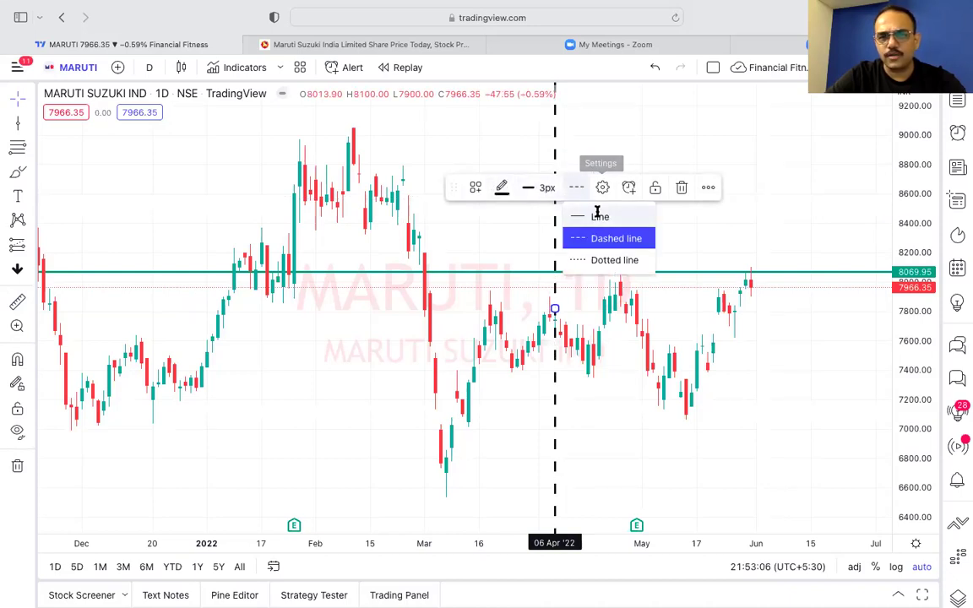
pyautogui.click(573, 194)
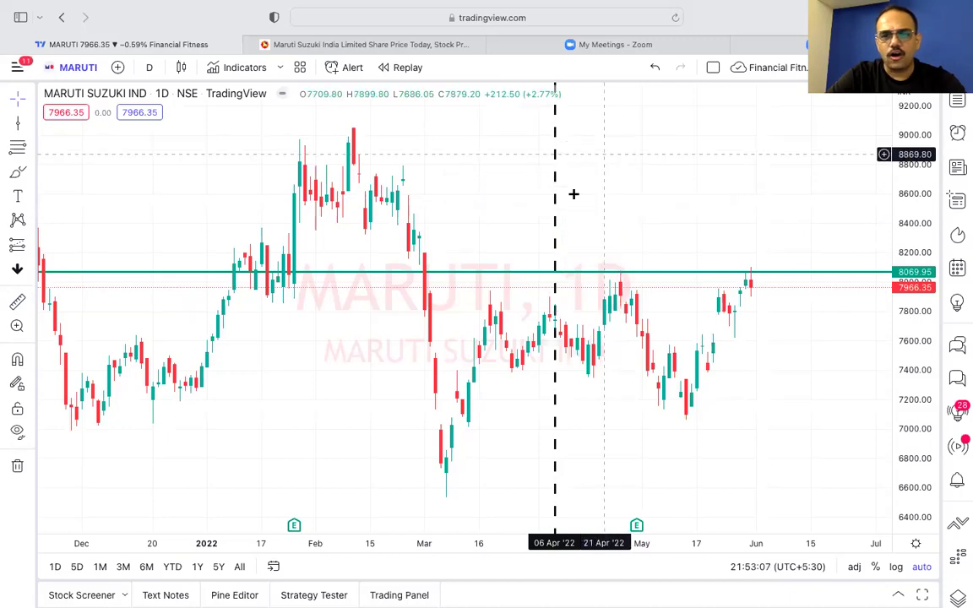
# In the vertical line's settings, try the solid, dotted and dashed styles, finishing on solid
pyautogui.click(554, 200)
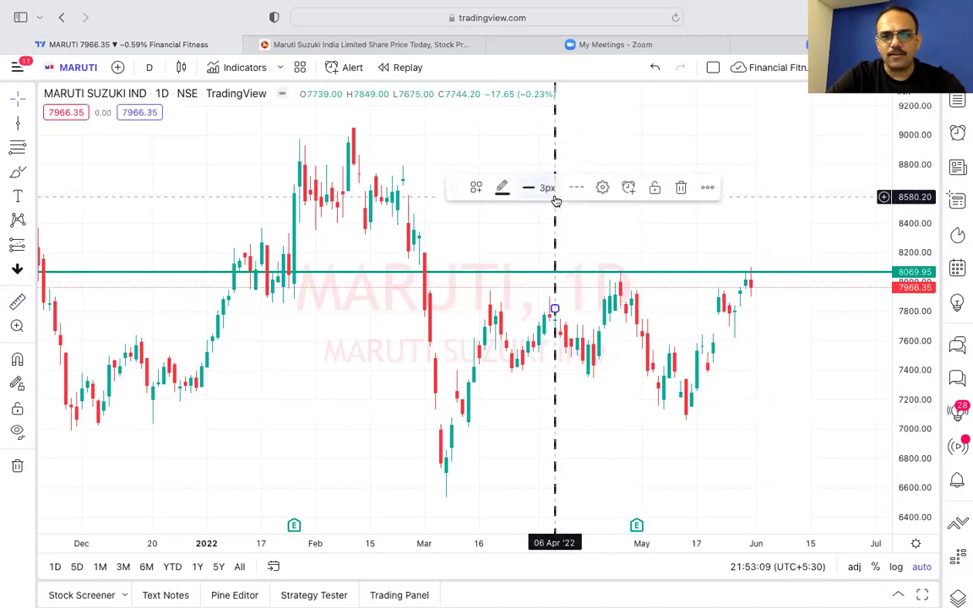
pyautogui.doubleClick(554, 242)
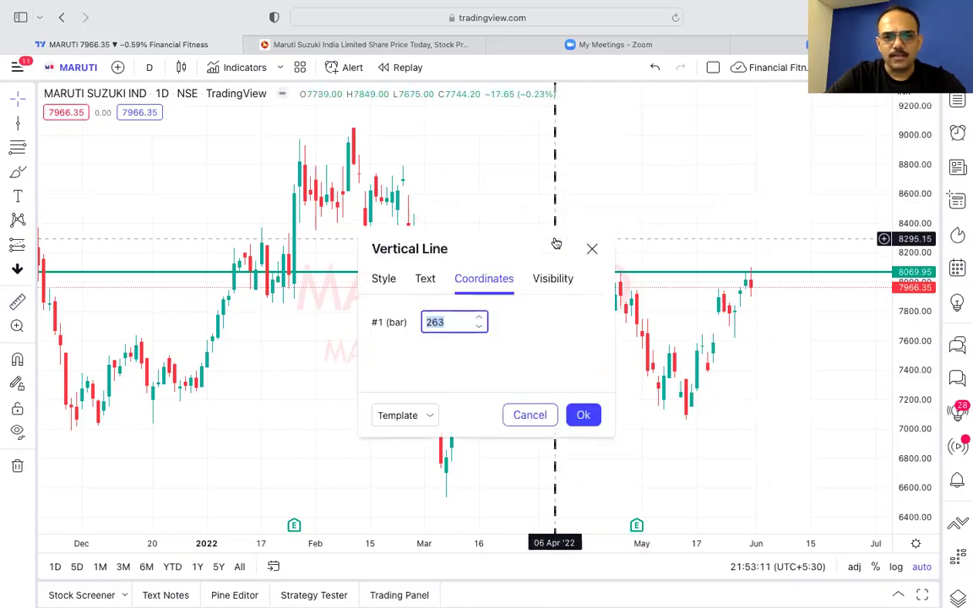
pyautogui.click(385, 279)
pyautogui.click(471, 322)
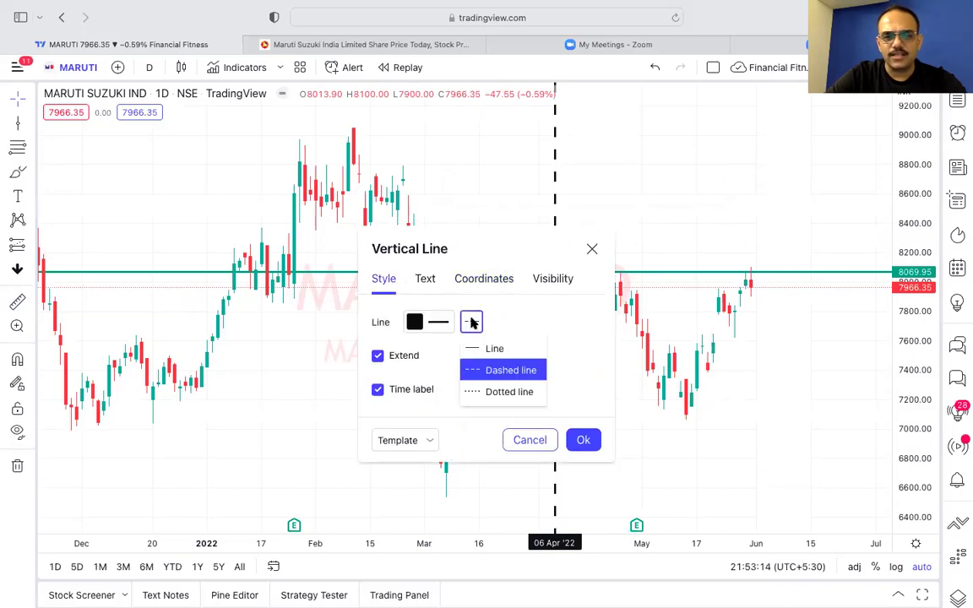
pyautogui.click(495, 349)
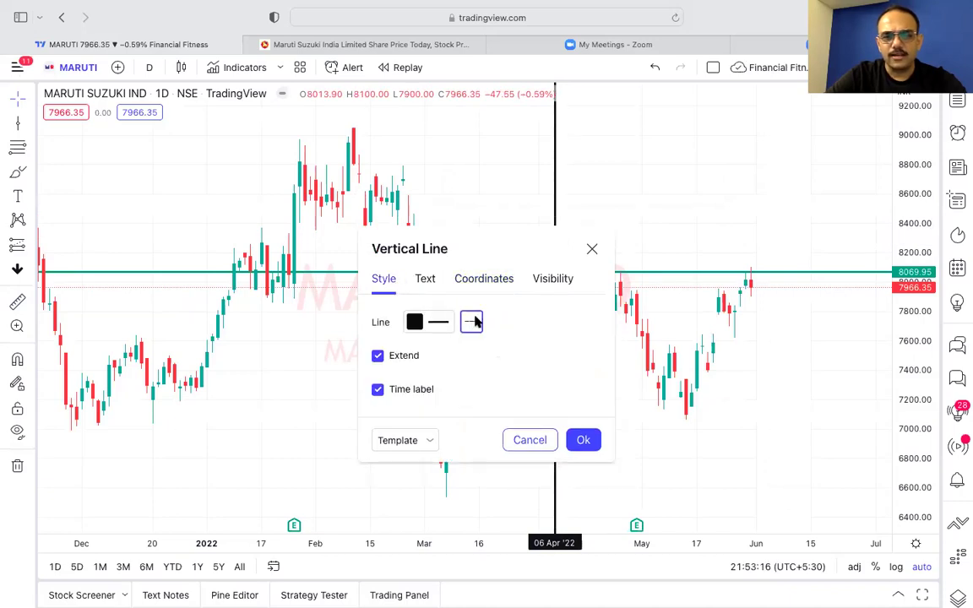
pyautogui.click(473, 321)
pyautogui.click(496, 391)
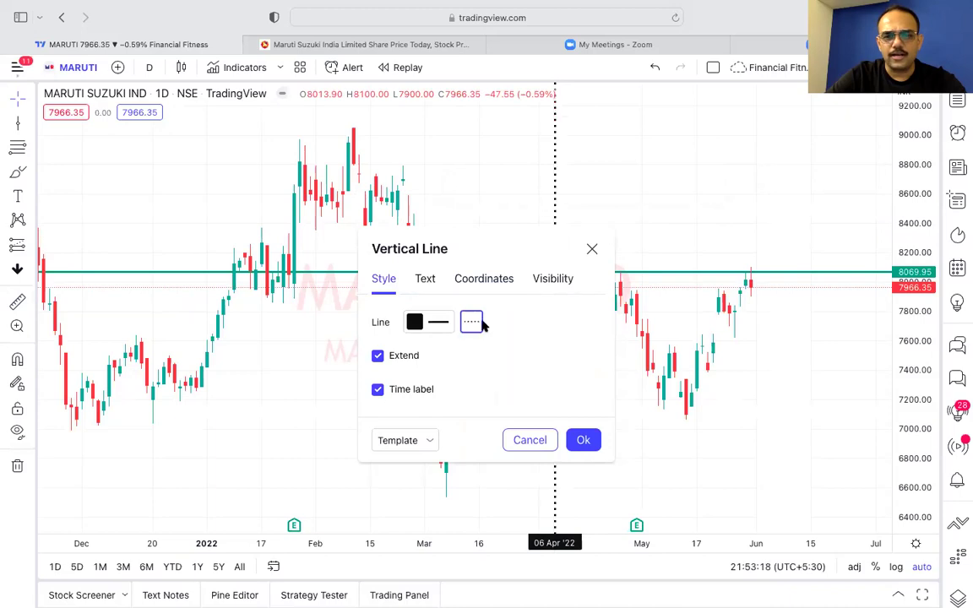
pyautogui.click(472, 321)
pyautogui.click(502, 370)
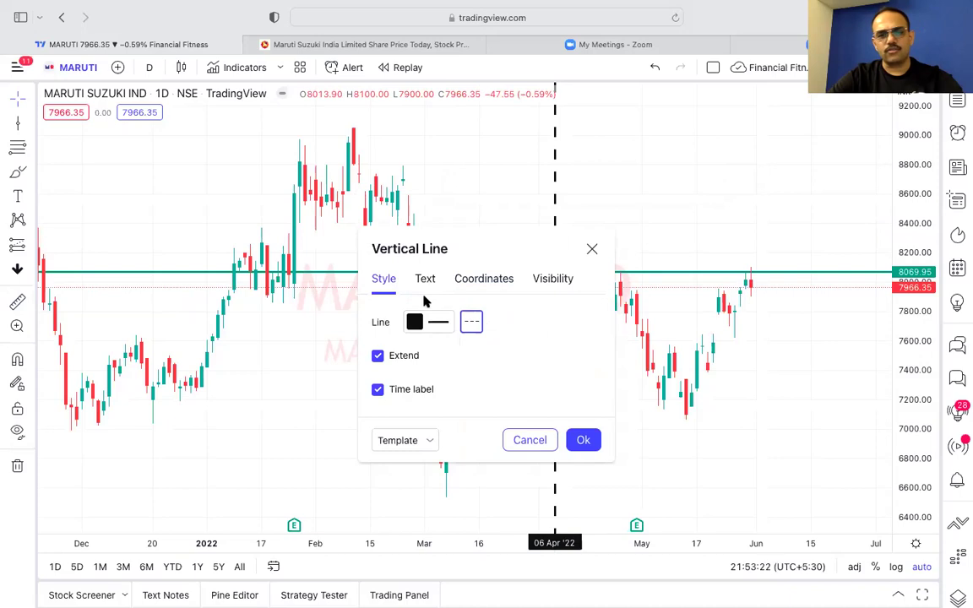
pyautogui.click(472, 322)
pyautogui.click(493, 348)
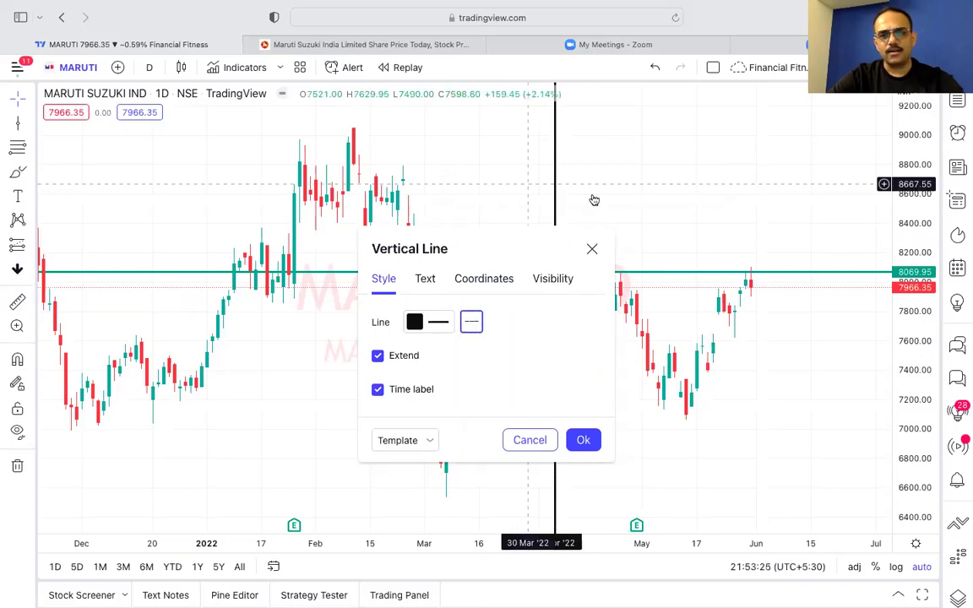
pyautogui.click(592, 250)
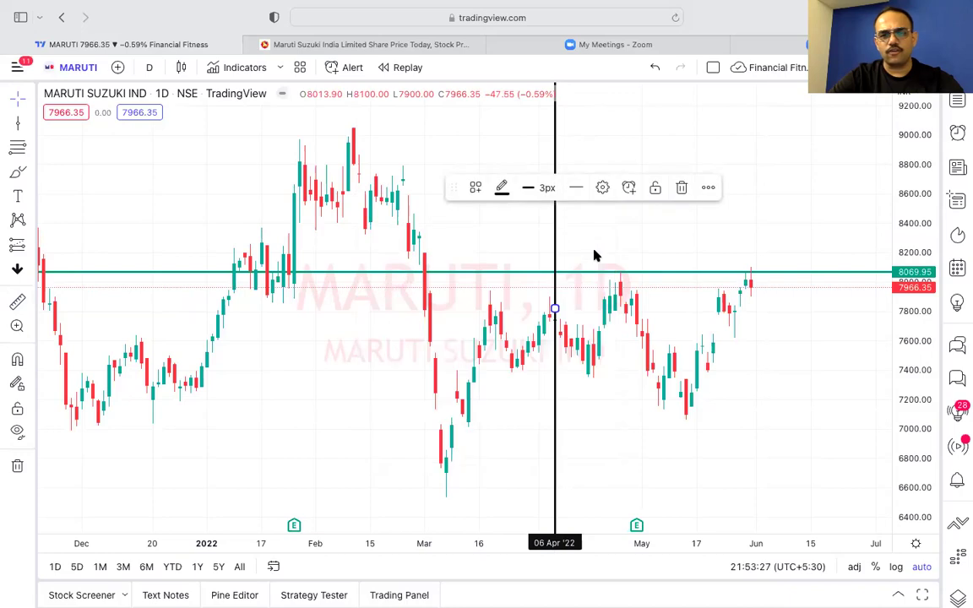
# Change the vertical line's style to dashed, and finally to dotted
pyautogui.click(578, 188)
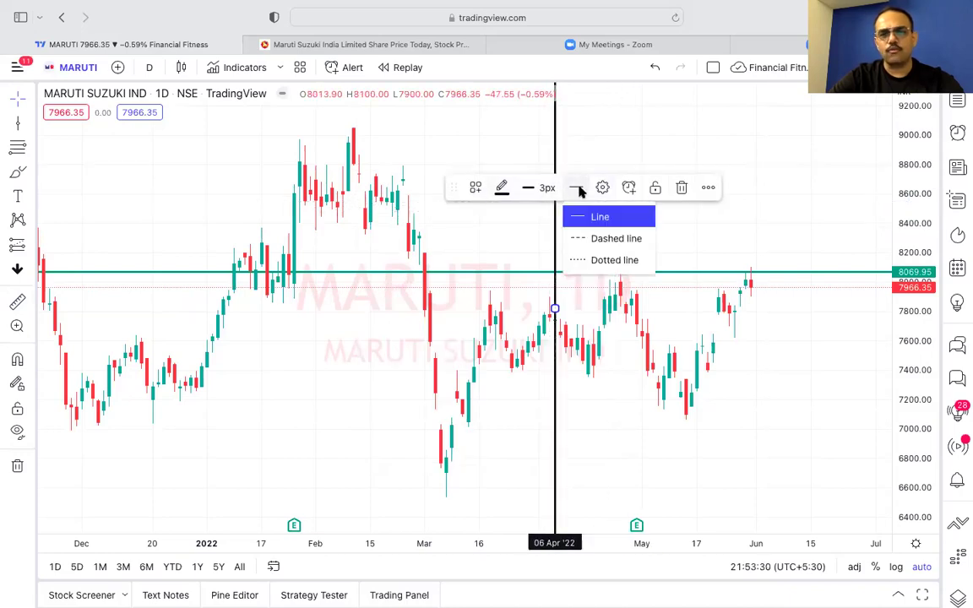
pyautogui.click(599, 239)
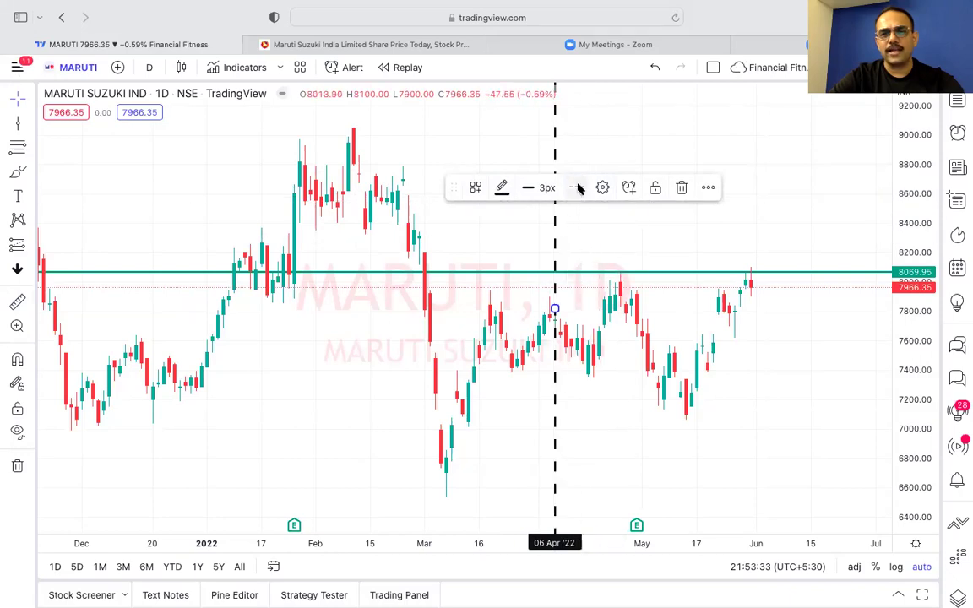
pyautogui.click(579, 187)
pyautogui.click(603, 260)
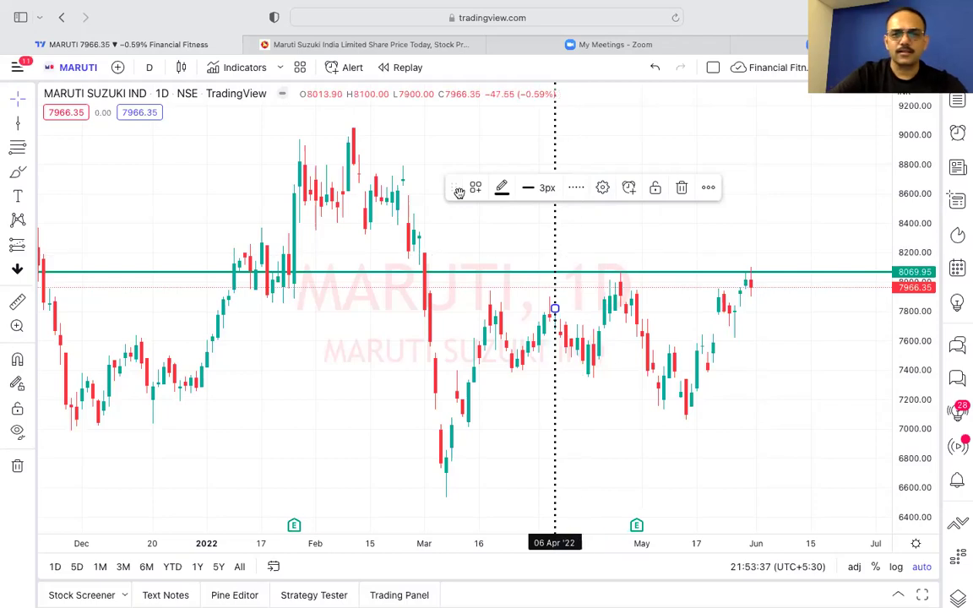
pyautogui.click(612, 241)
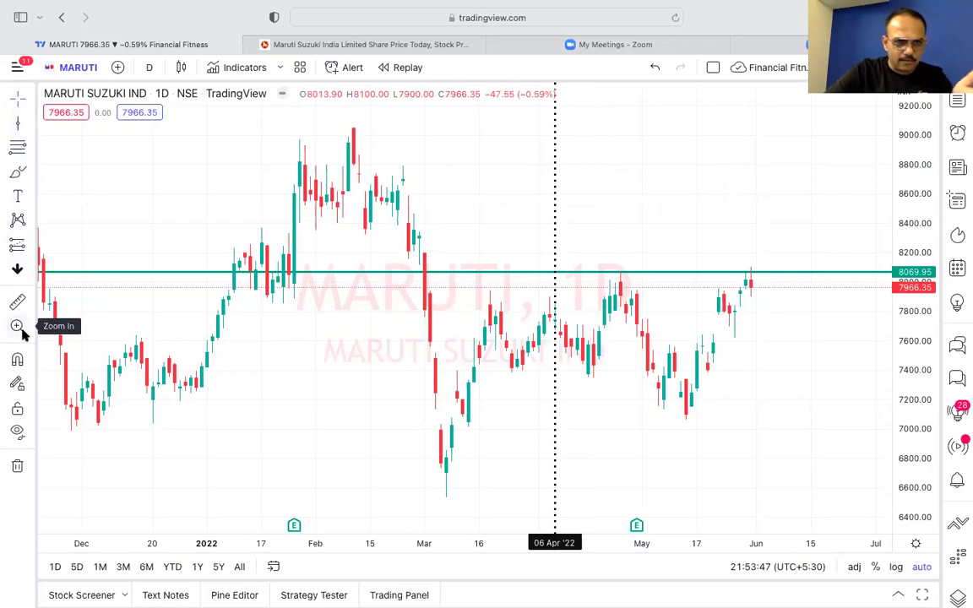
# Remove all drawings and undo the removal, and hide and show the drawings again
pyautogui.click(18, 467)
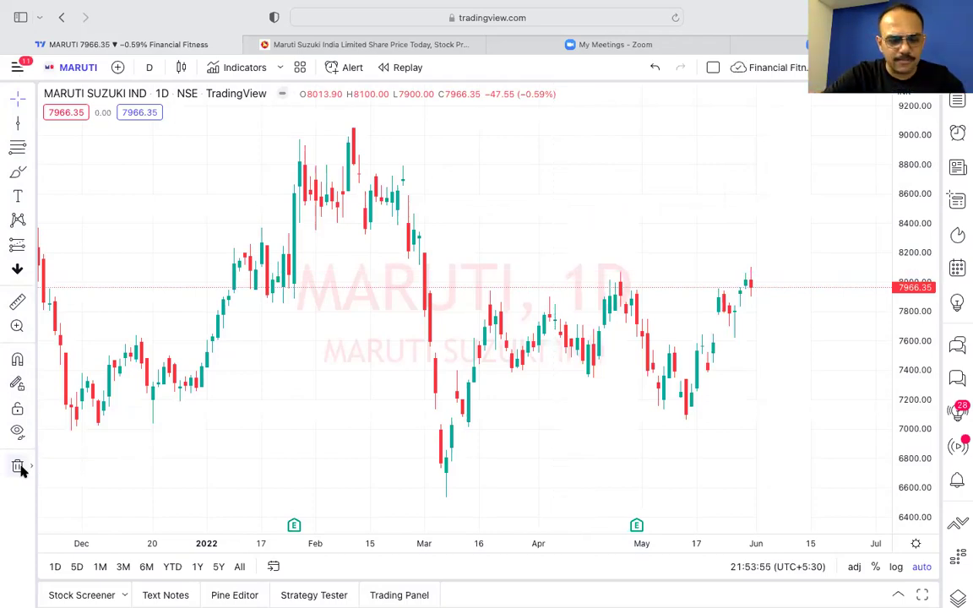
pyautogui.press('super+z')
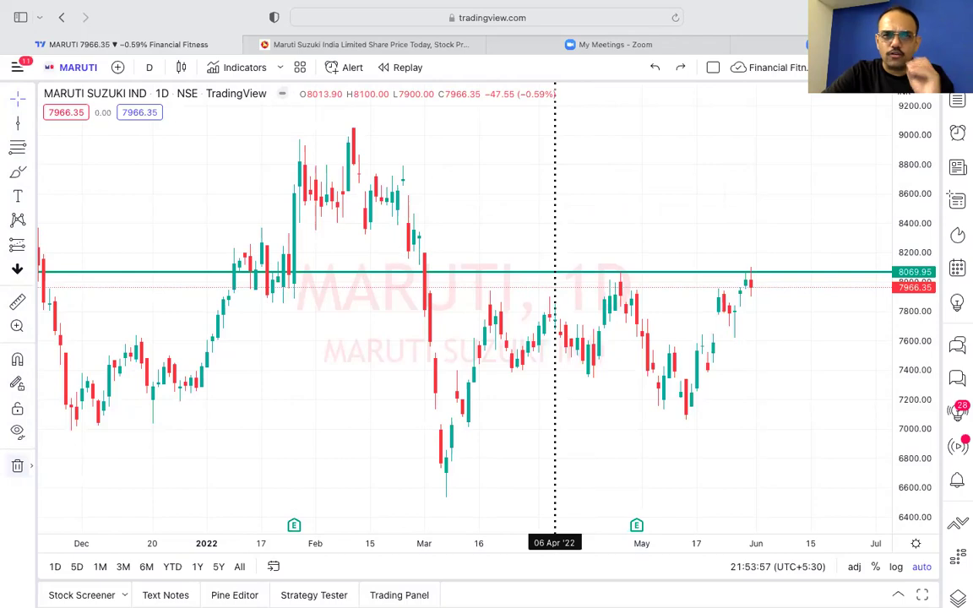
pyautogui.click(17, 433)
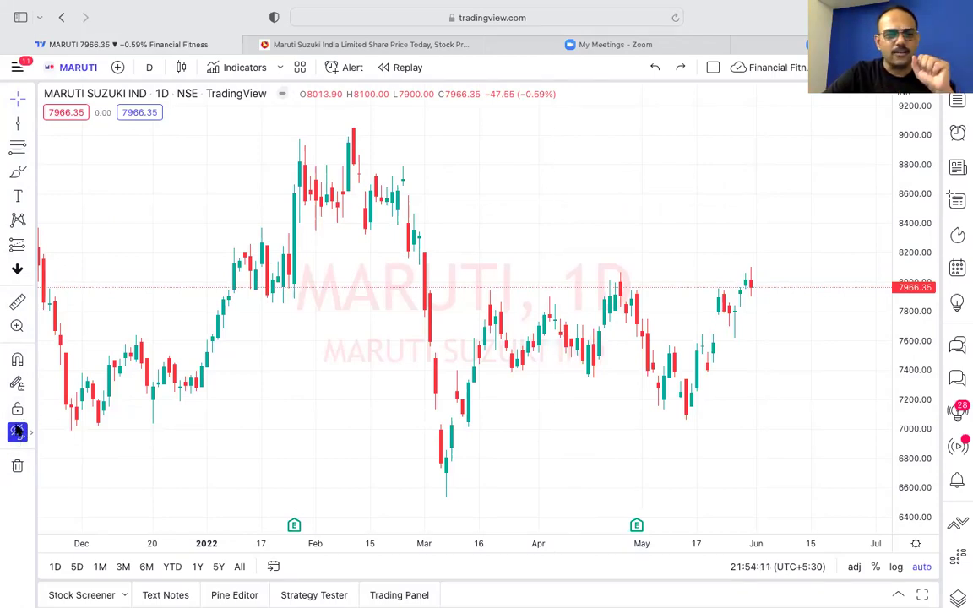
pyautogui.click(17, 432)
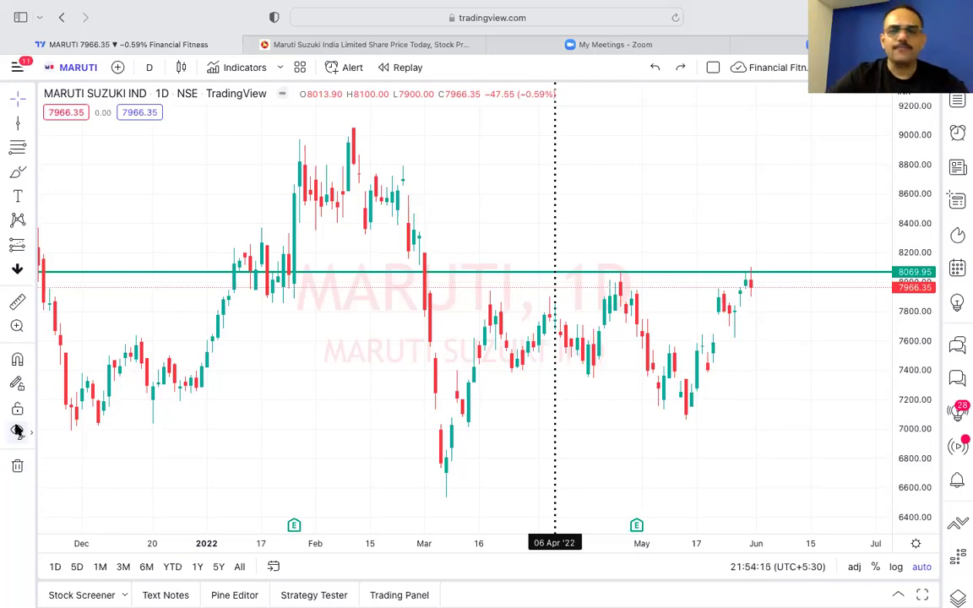
# Remove all drawings from the chart, undo the removal once, and remove them again
pyautogui.click(18, 468)
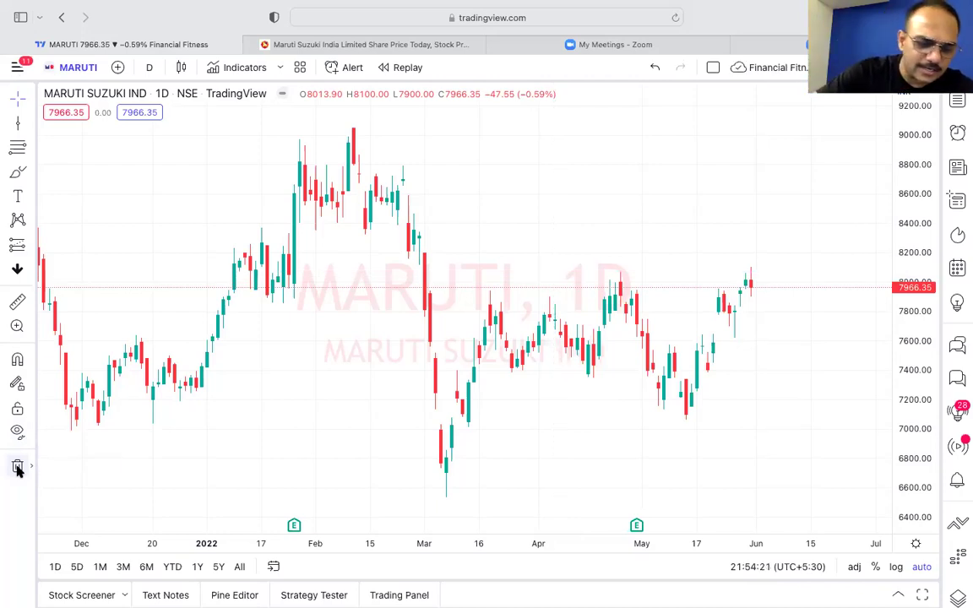
pyautogui.press('super+z')
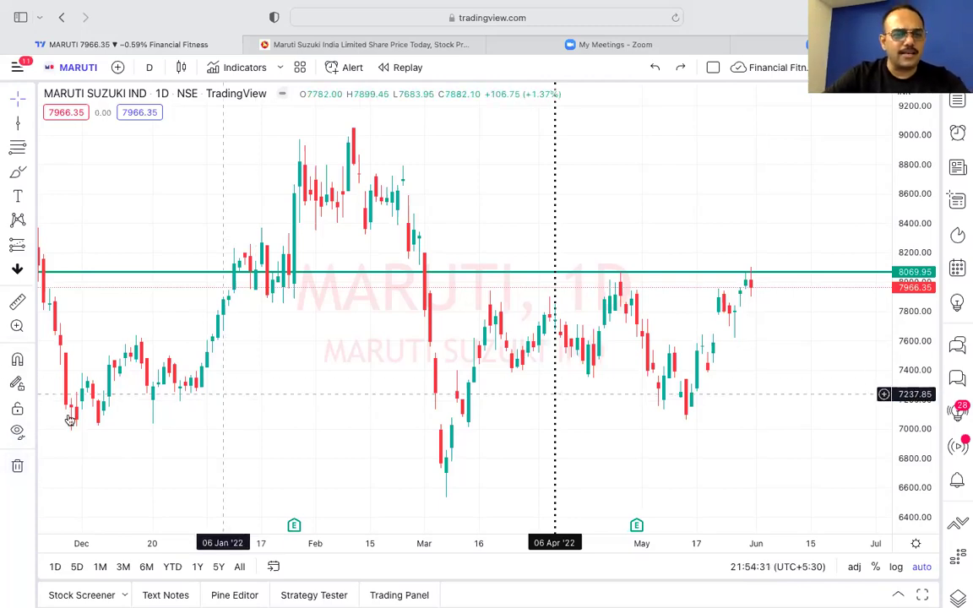
pyautogui.click(18, 467)
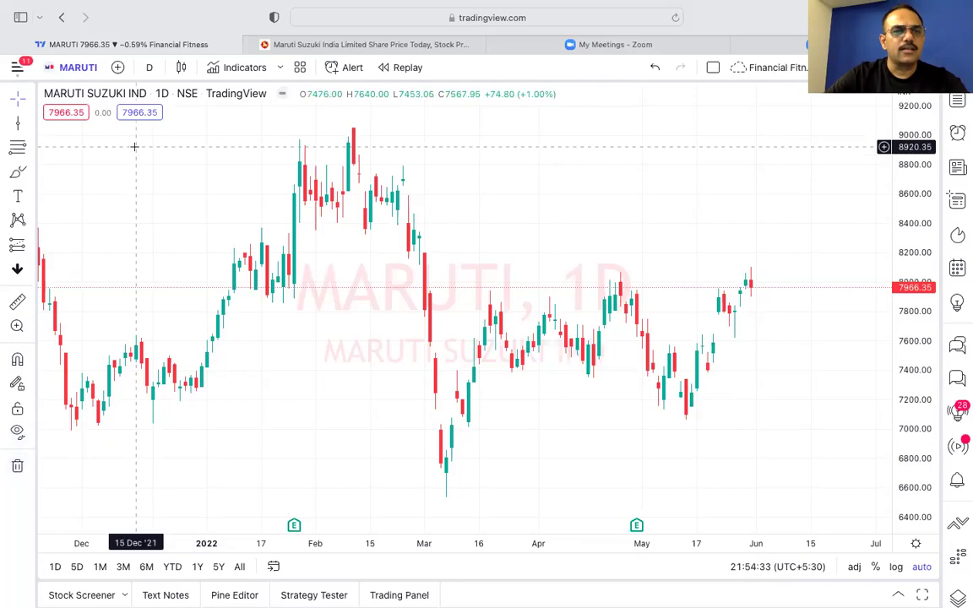
# Draw a trend line from the 08 Mar '22 low at about 6557 to the mid-May low at about 7072, and delete it
pyautogui.click(18, 123)
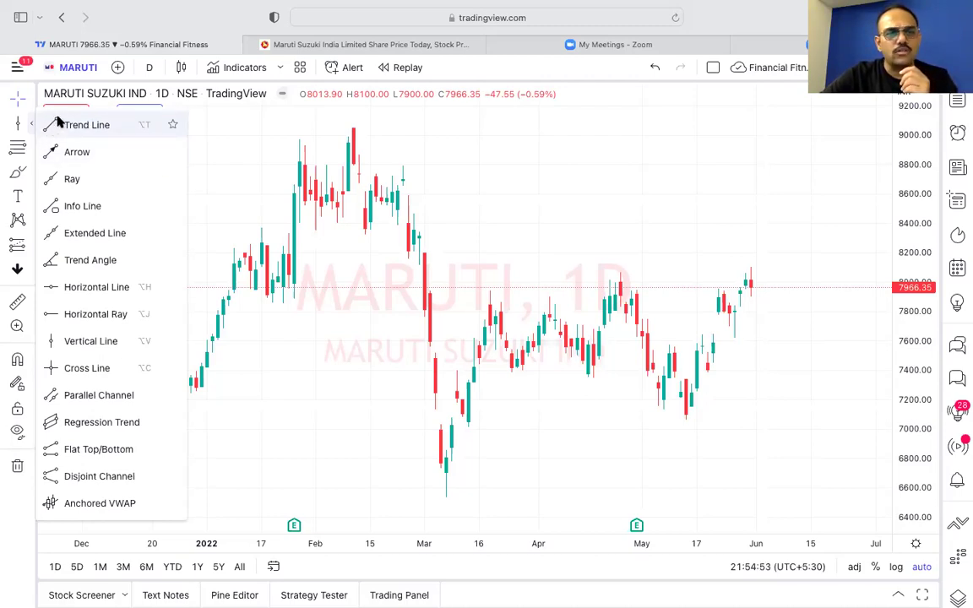
pyautogui.click(82, 127)
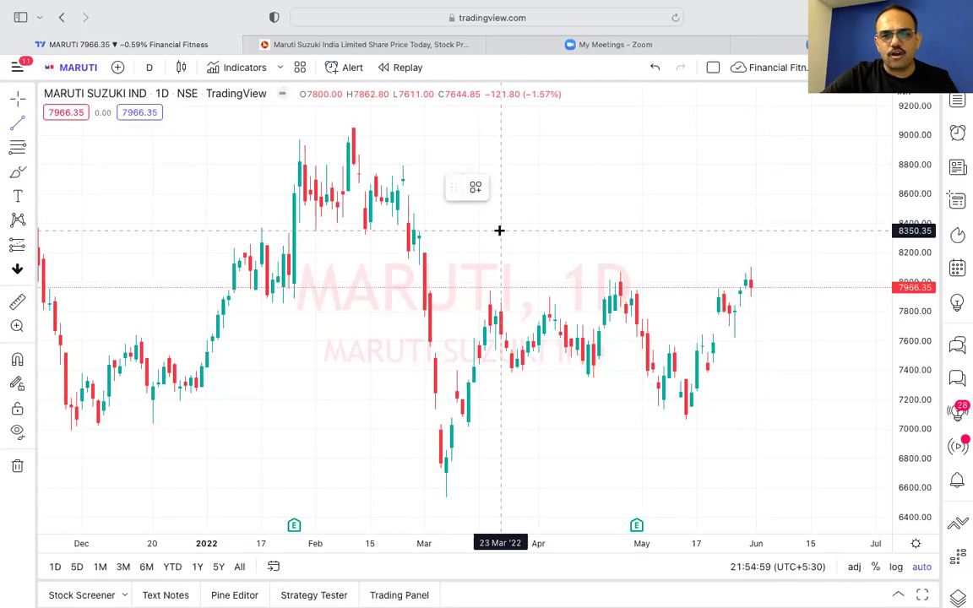
pyautogui.click(445, 494)
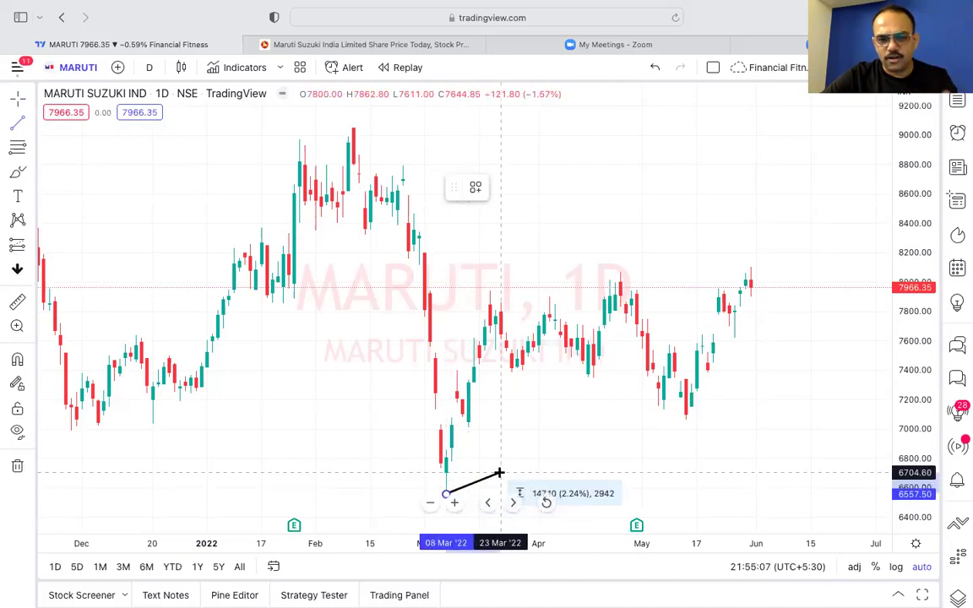
pyautogui.click(687, 418)
pyautogui.hscroll(5, 730, 375)
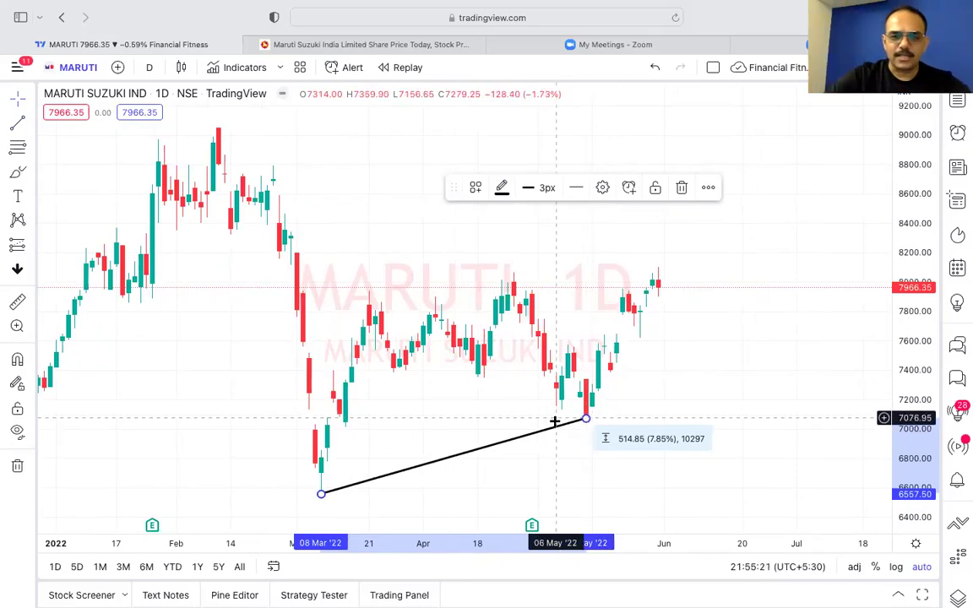
pyautogui.press('Delete')
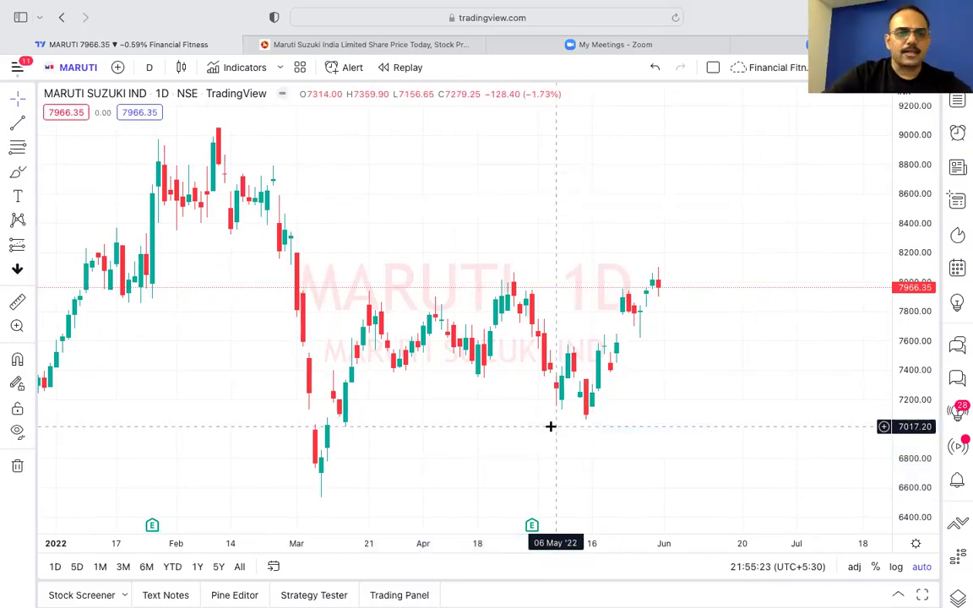
# Draw a trend line from the 08 Mar '22 low at about 6548 to the 13 May '22 low at about 7077
pyautogui.click(32, 123)
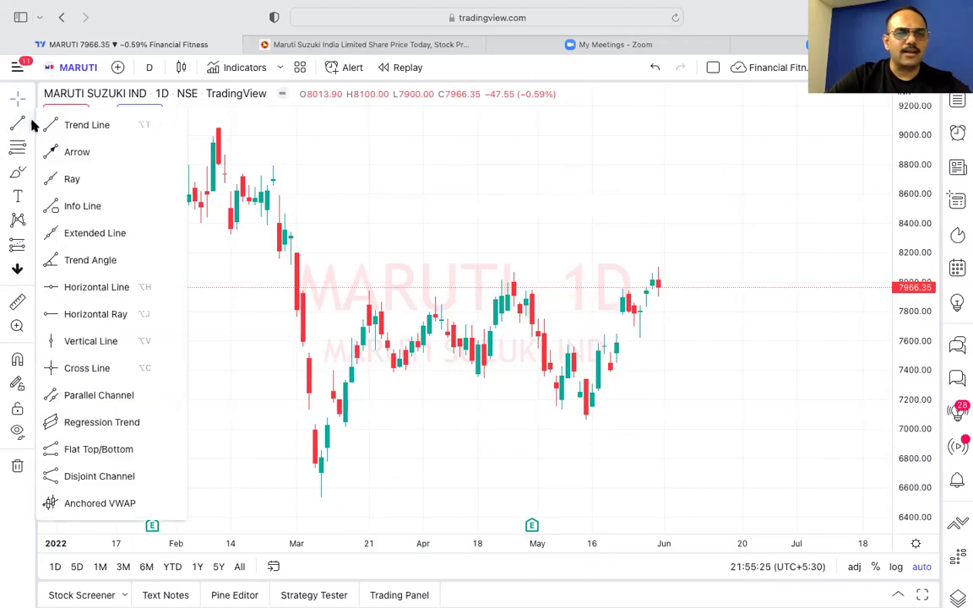
pyautogui.click(82, 125)
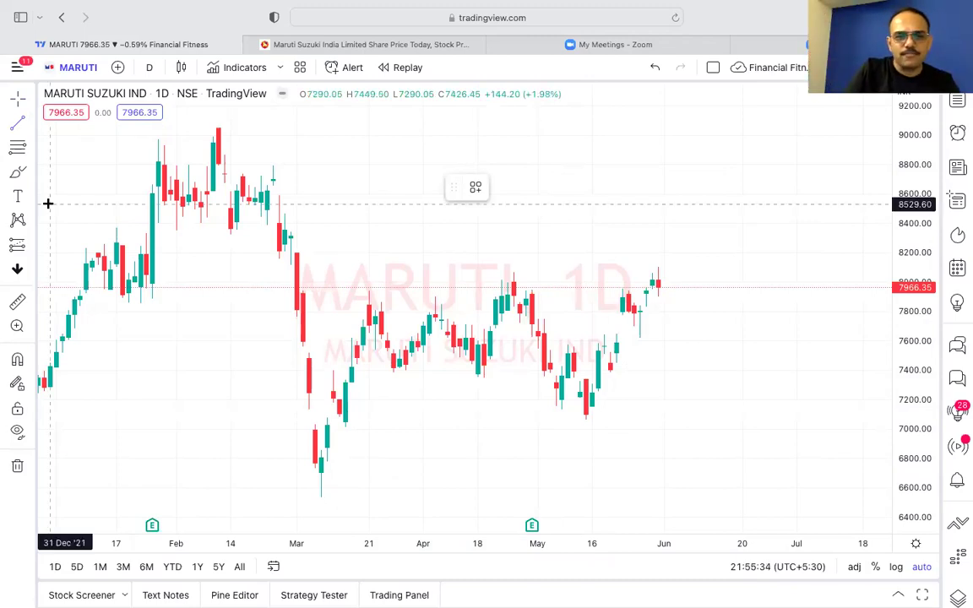
pyautogui.keyDown('shift'); pyautogui.click(319, 495); pyautogui.keyUp('shift')
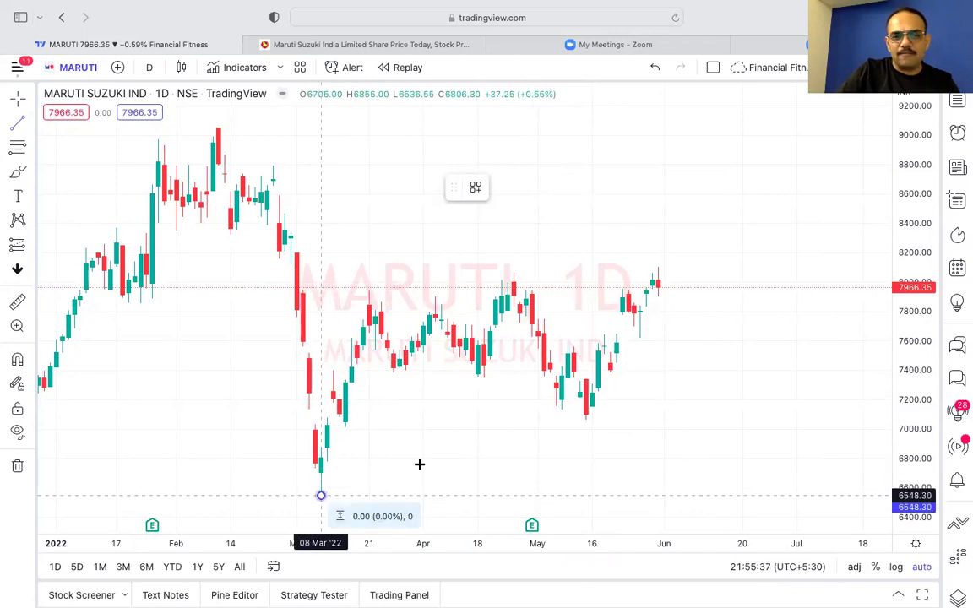
pyautogui.moveTo(321, 494); pyautogui.dragTo(585, 418)
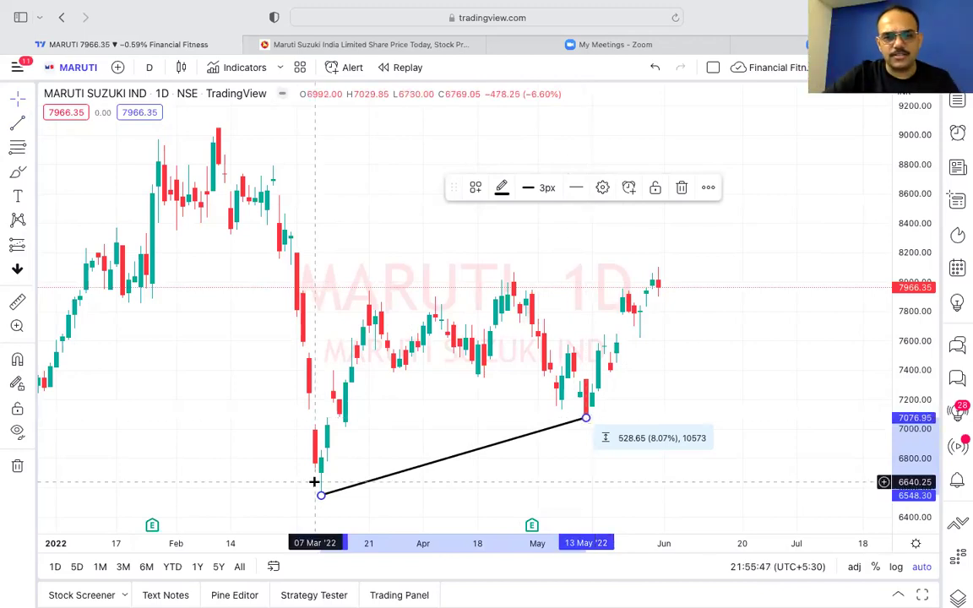
# Move the trend line's ends to the 10 Feb '22 high at about 9063 and to 13 Jun '22 at about 7385
pyautogui.moveTo(321, 496); pyautogui.dragTo(218, 127)
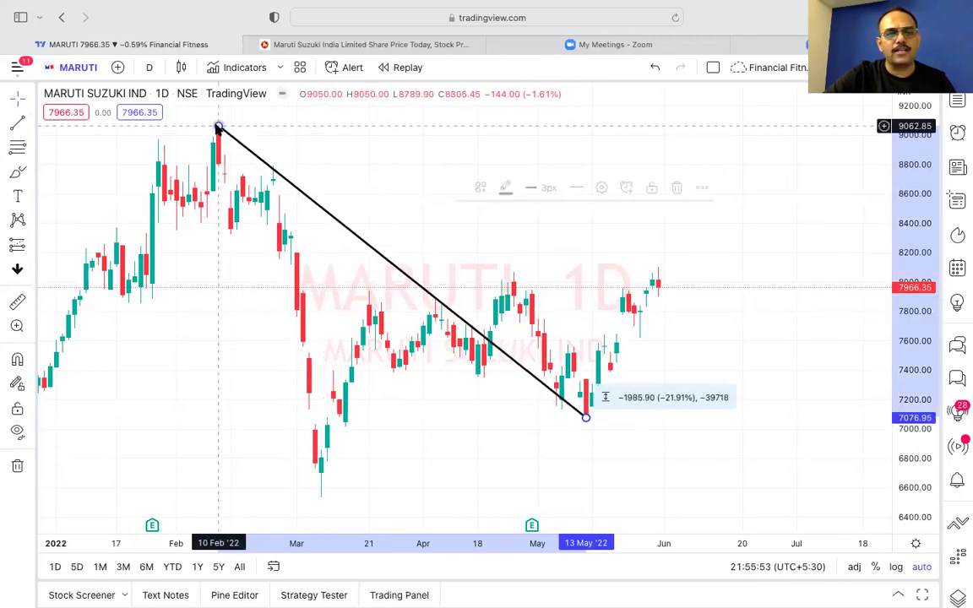
pyautogui.moveTo(587, 418); pyautogui.dragTo(712, 373)
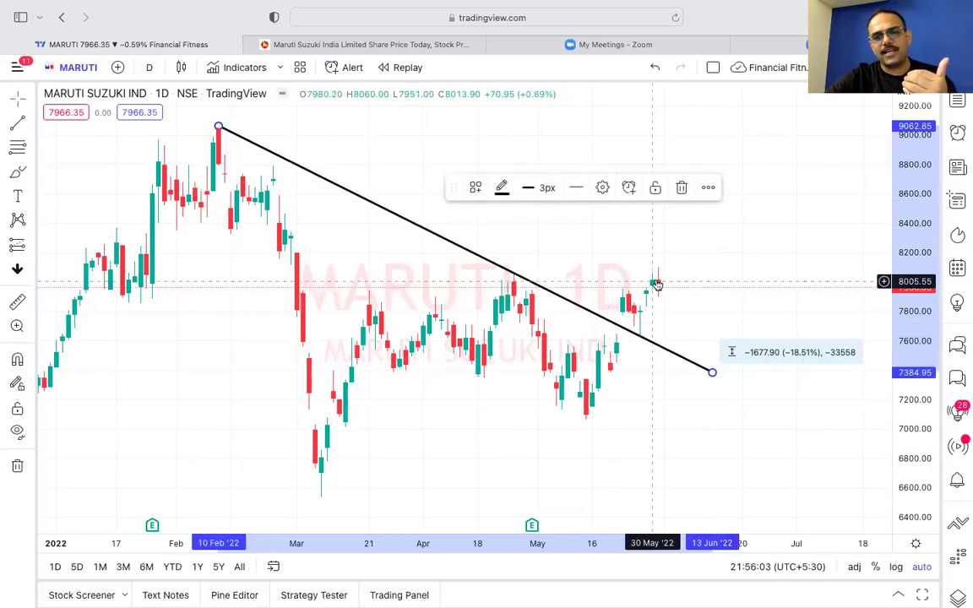
pyautogui.click(706, 250)
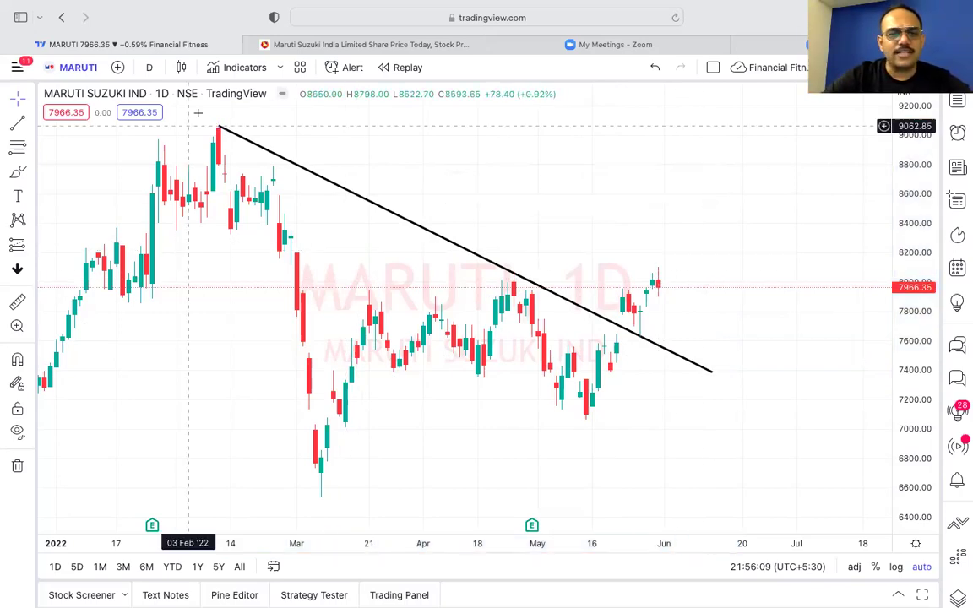
# Move the trend line's start to 07 Feb '22 at about 8001, and delete the line
pyautogui.click(267, 153)
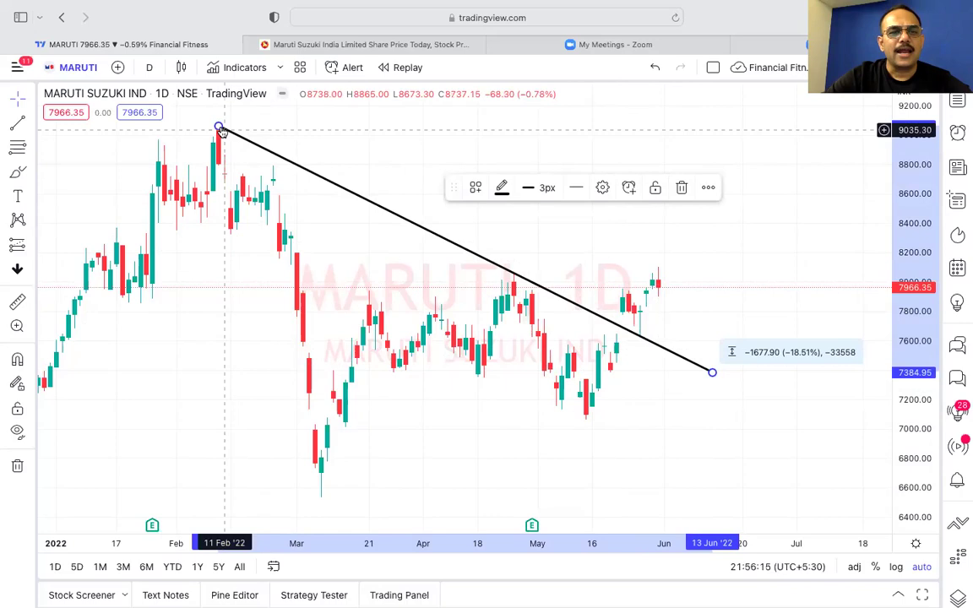
pyautogui.moveTo(218, 127); pyautogui.dragTo(201, 284)
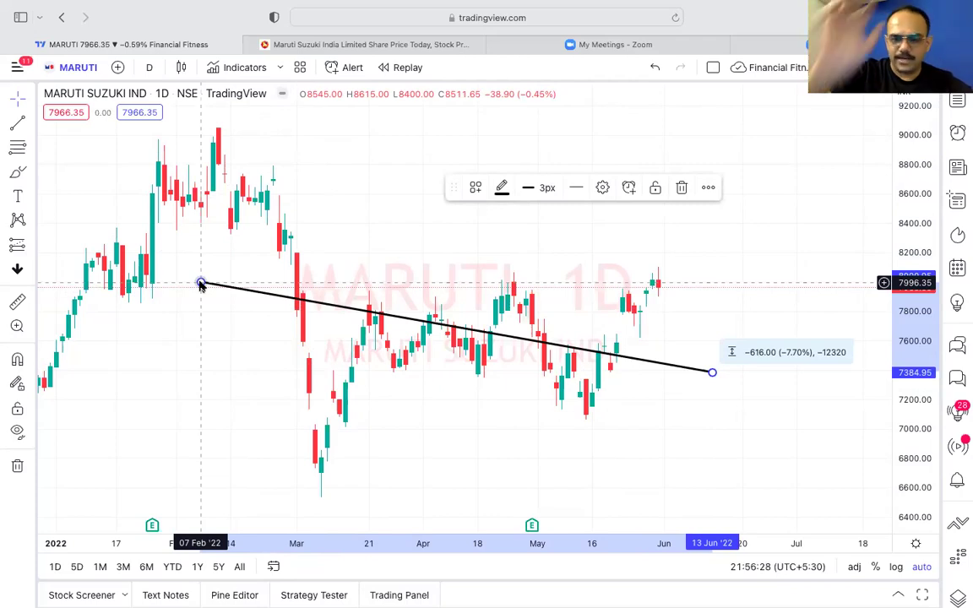
pyautogui.press('Delete')
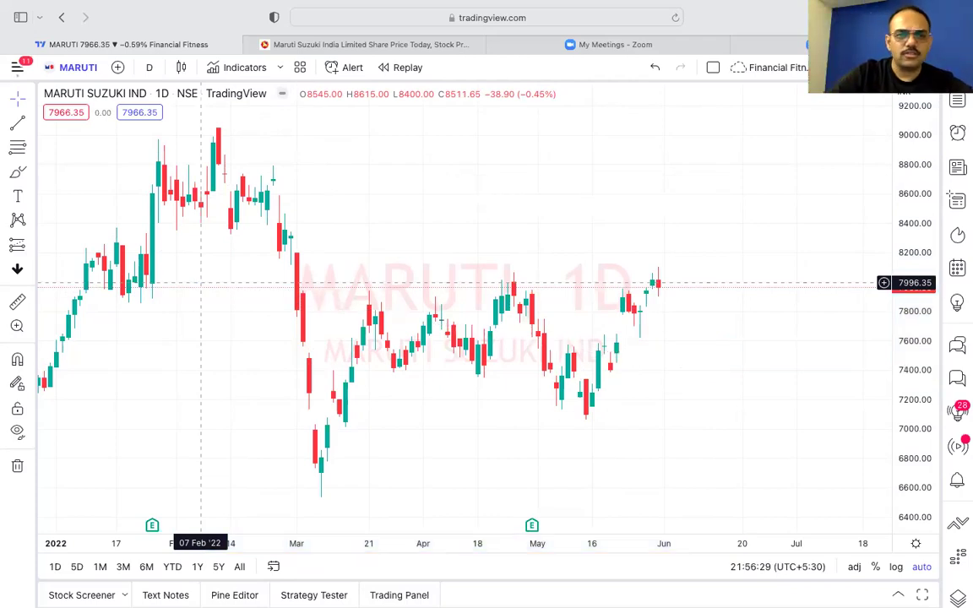
# Draw a ray from the 08 Mar '22 low at about 6539 through the 13 May '22 low at about 7072
pyautogui.click(32, 124)
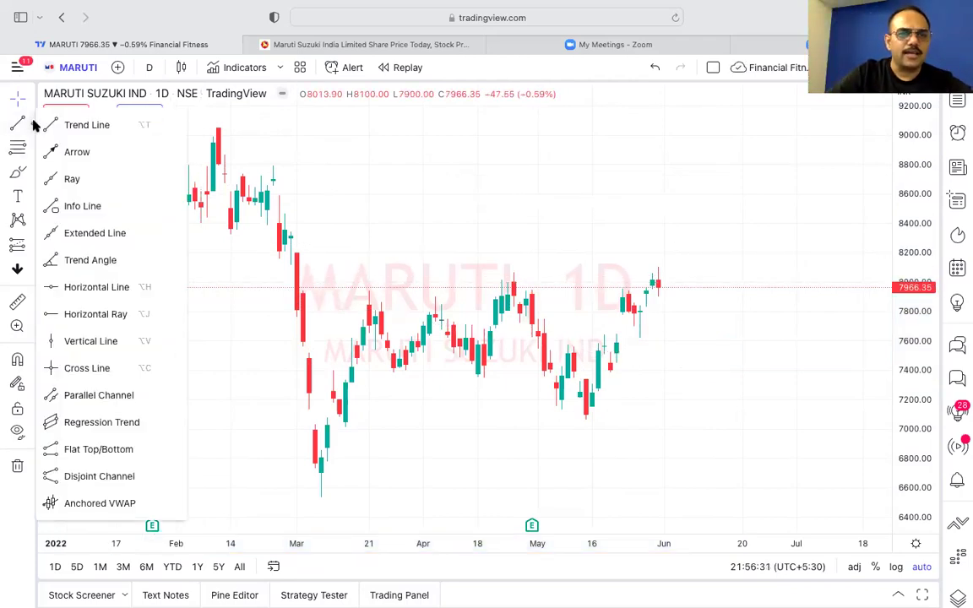
pyautogui.click(73, 179)
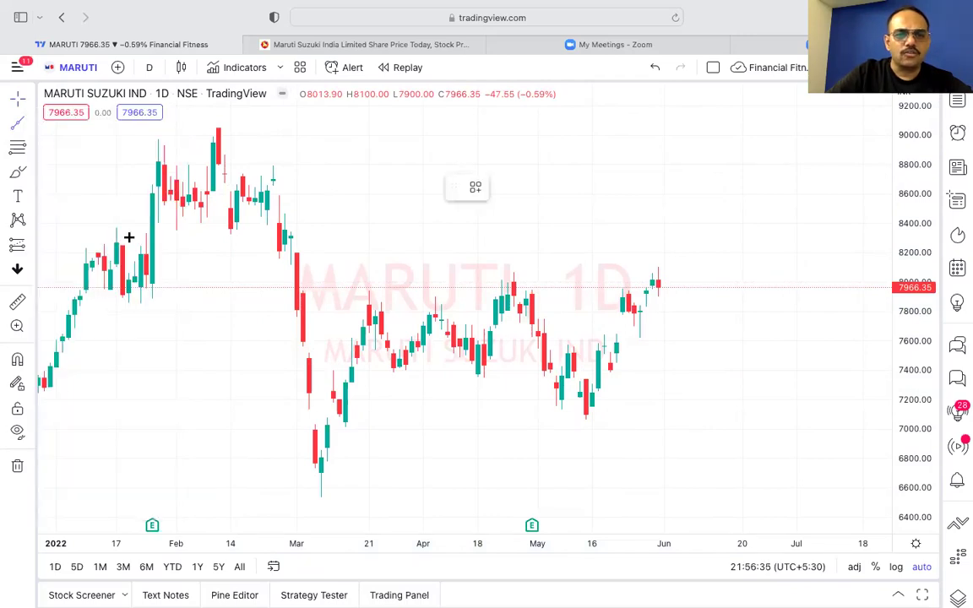
pyautogui.click(321, 496)
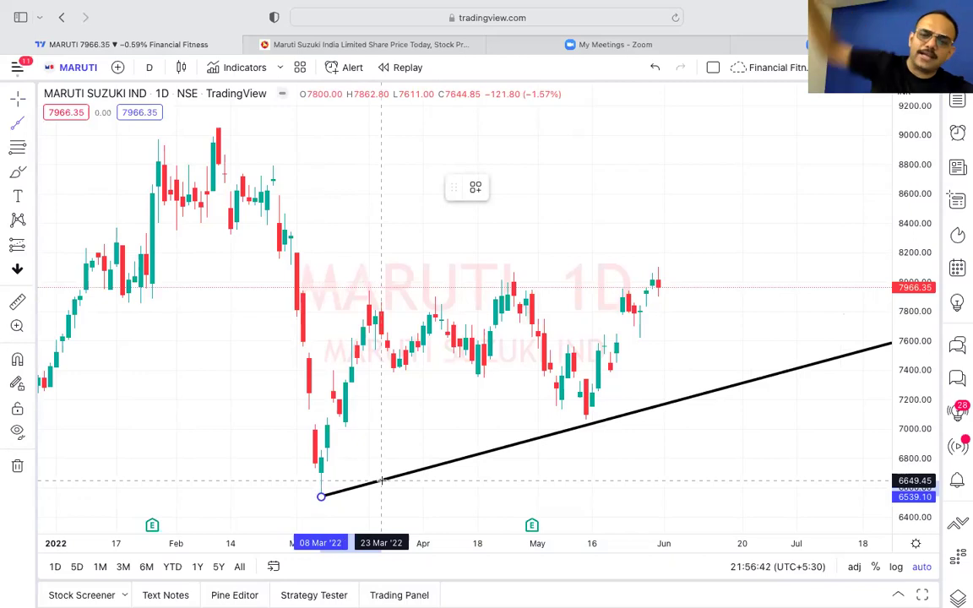
pyautogui.click(588, 417)
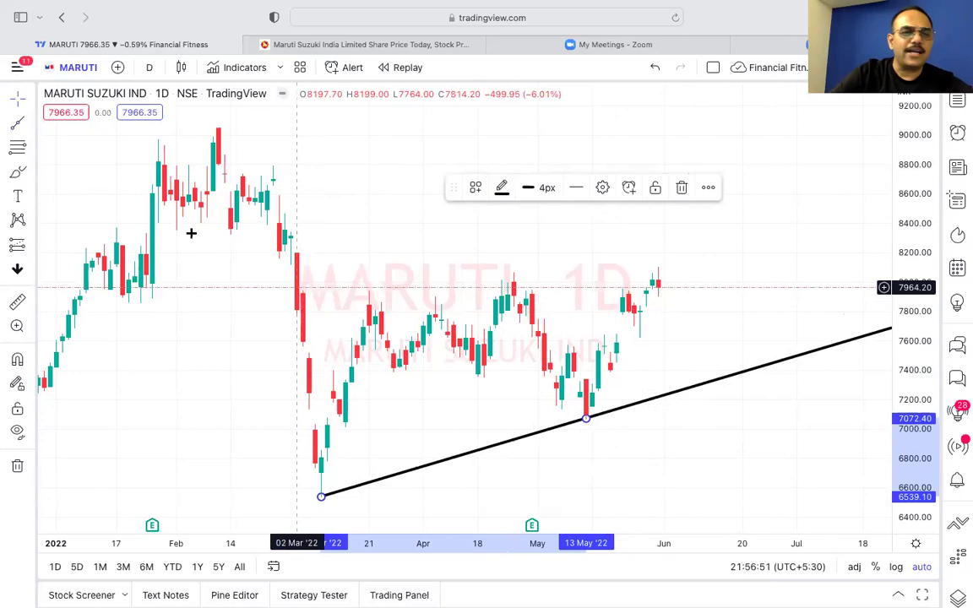
# Draw a second ray from the 10 Feb '22 high at about 9054 through the 26 Apr '22 high at about 8065
pyautogui.click(18, 125)
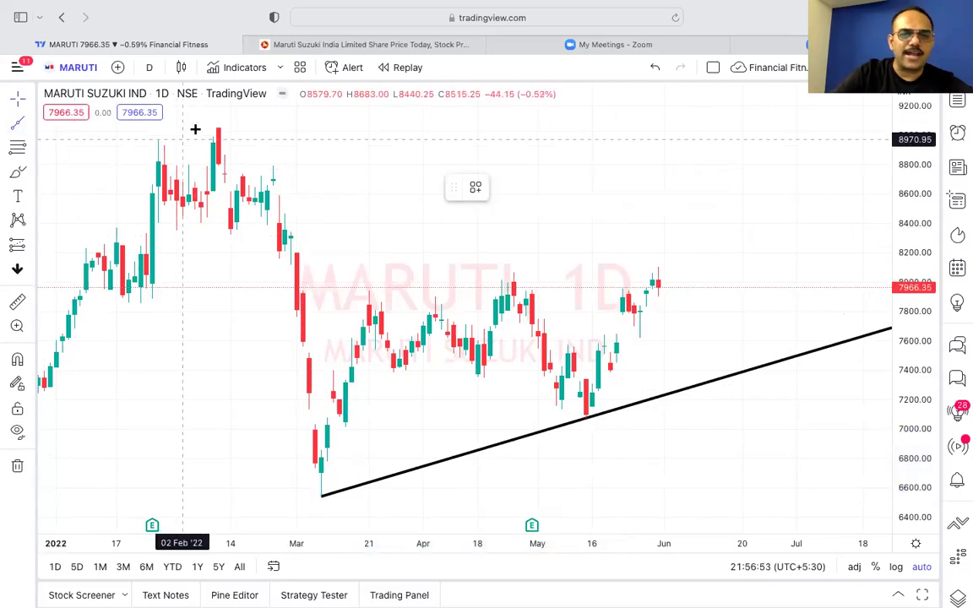
pyautogui.click(217, 127)
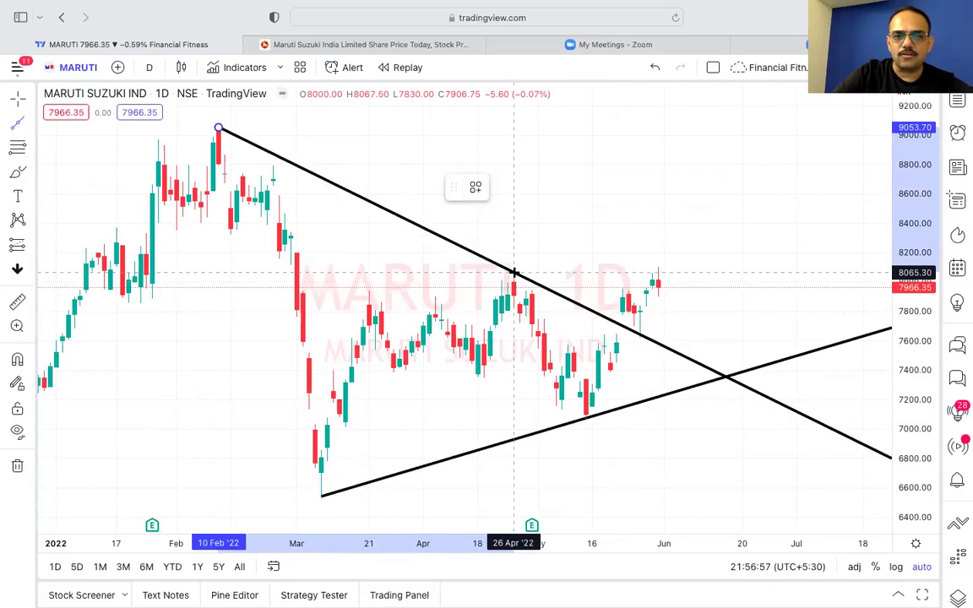
pyautogui.click(514, 272)
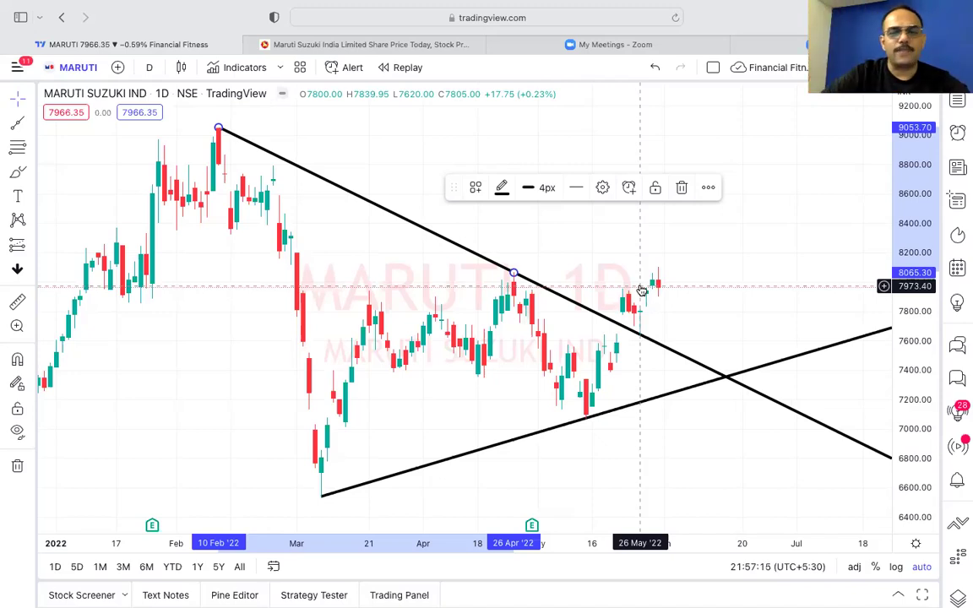
pyautogui.click(32, 125)
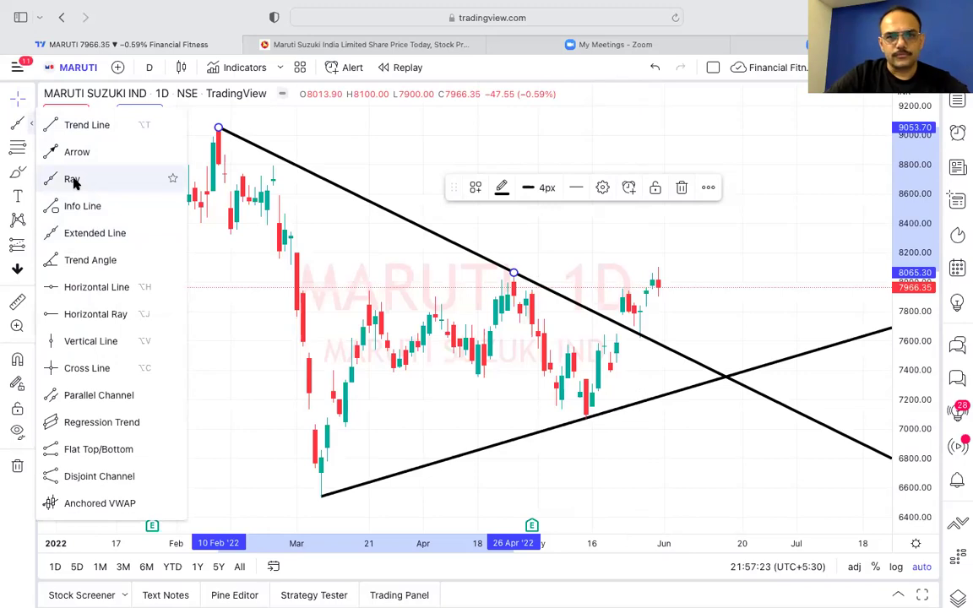
pyautogui.click(753, 259)
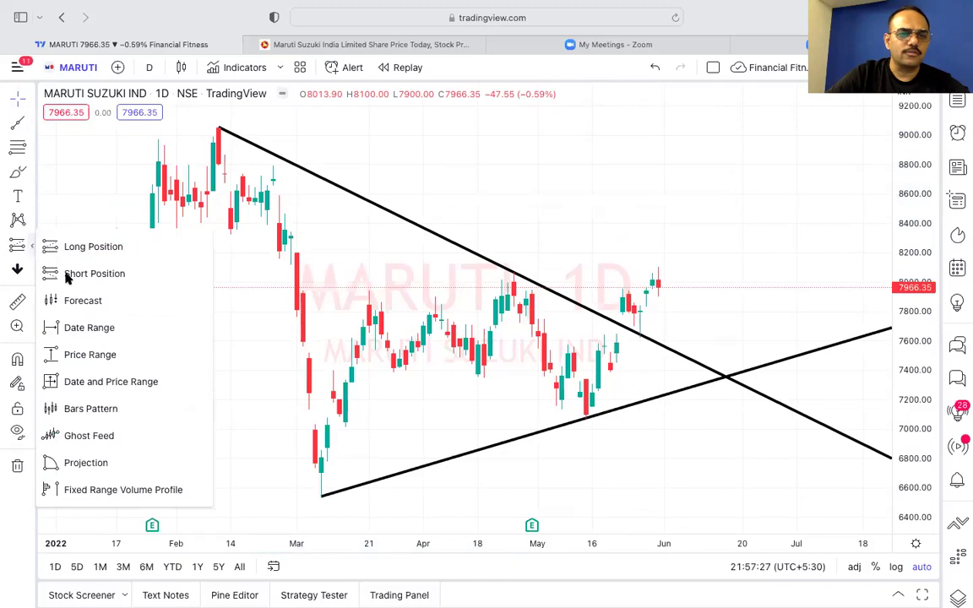
# Draw a downward price range of about 2501 over the triangle's full height, and move it to the late-May breakout on the descending ray
pyautogui.click(88, 355)
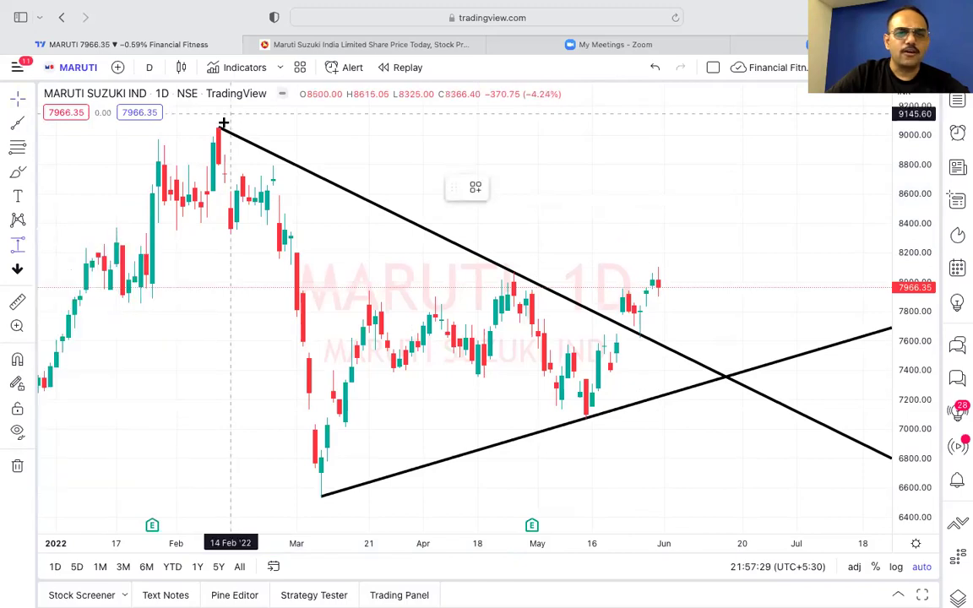
pyautogui.moveTo(228, 128)
pyautogui.mouseDown()
pyautogui.moveTo(235, 408)
pyautogui.moveTo(261, 500)
pyautogui.moveTo(266, 494)
pyautogui.mouseUp()
pyautogui.moveTo(249, 446)
pyautogui.mouseDown()
pyautogui.moveTo(616, 297)
pyautogui.moveTo(625, 268)
pyautogui.moveTo(632, 274)
pyautogui.mouseUp()
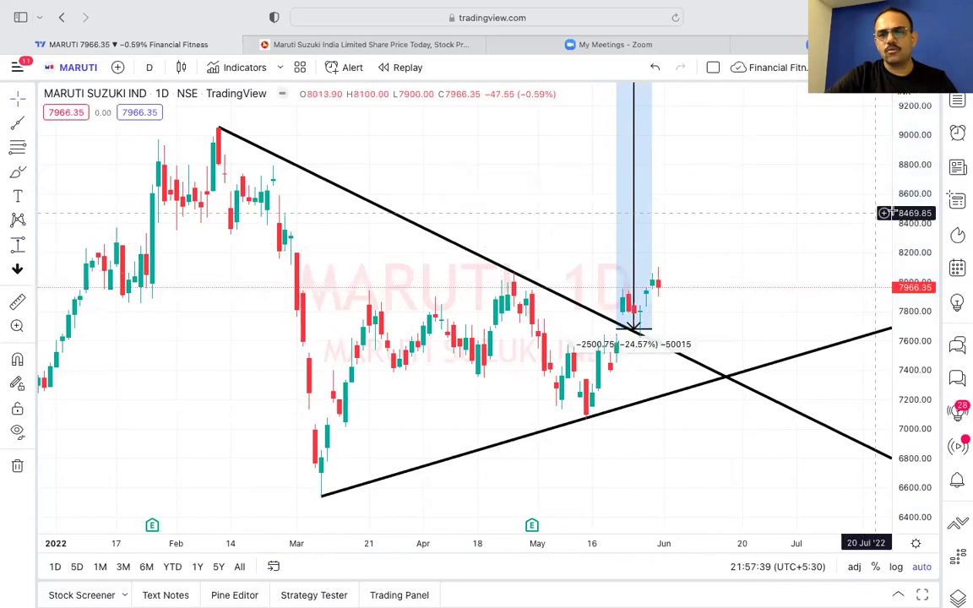
# Add a horizontal line at about 10183, level with the upper end of the price range
pyautogui.moveTo(916, 211)
pyautogui.mouseDown()
pyautogui.moveTo(929, 354)
pyautogui.moveTo(944, 383)
pyautogui.mouseUp()
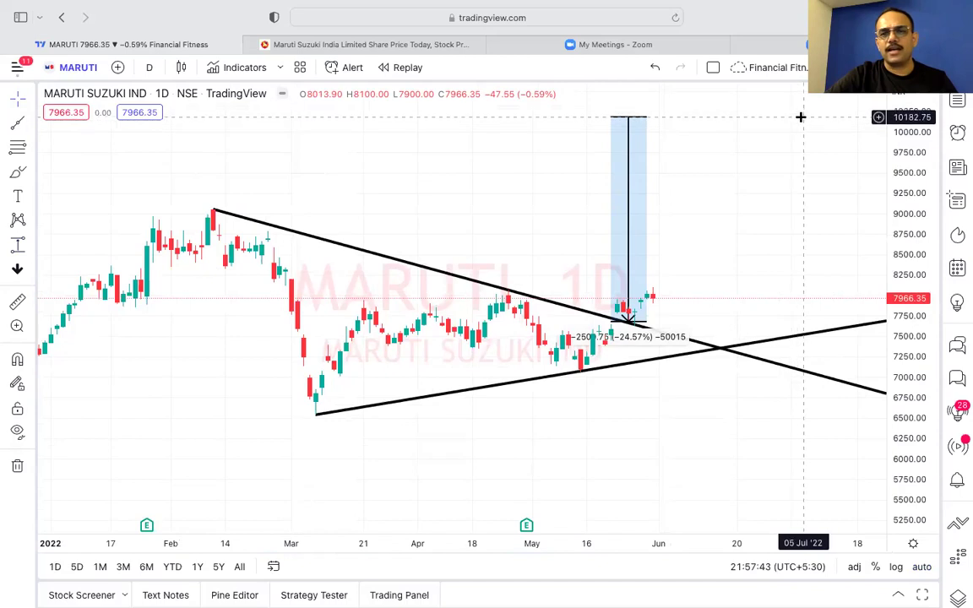
pyautogui.hotkey('alt', 'h')
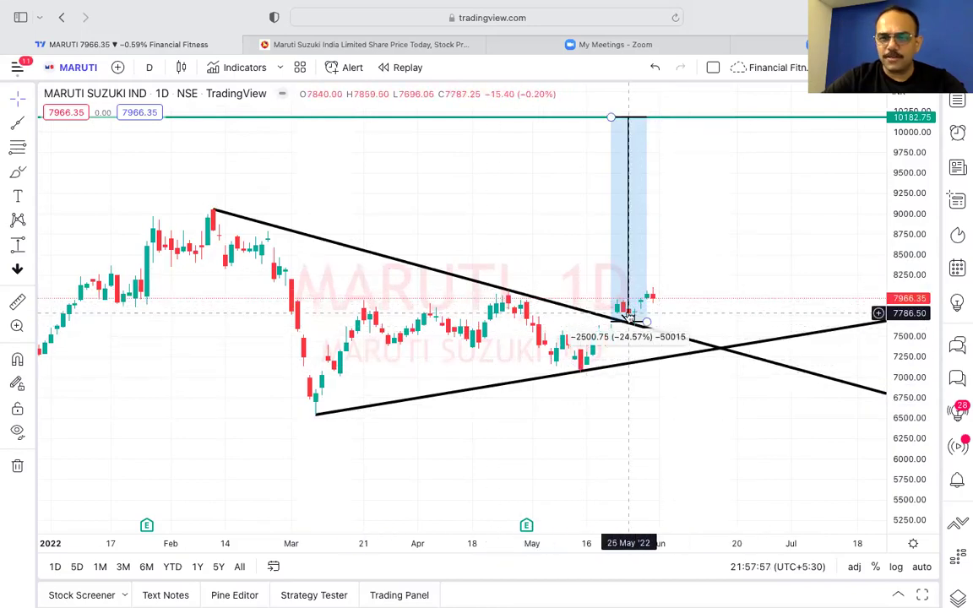
pyautogui.click(739, 118)
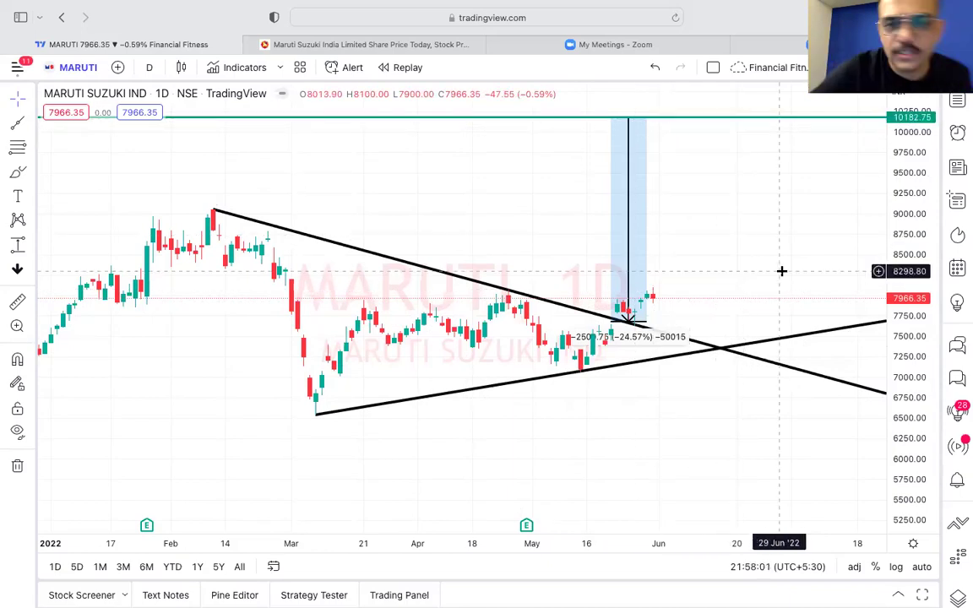
# Lower the horizontal line to the chart's 2018 peaks, at about 9935
pyautogui.scroll(-10, 781, 271)
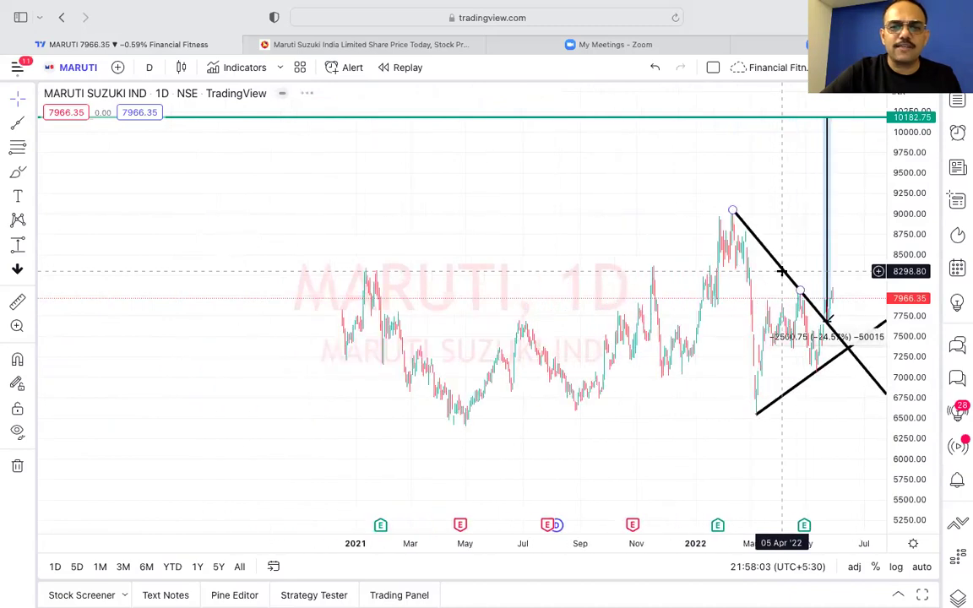
pyautogui.scroll(-8, 781, 271)
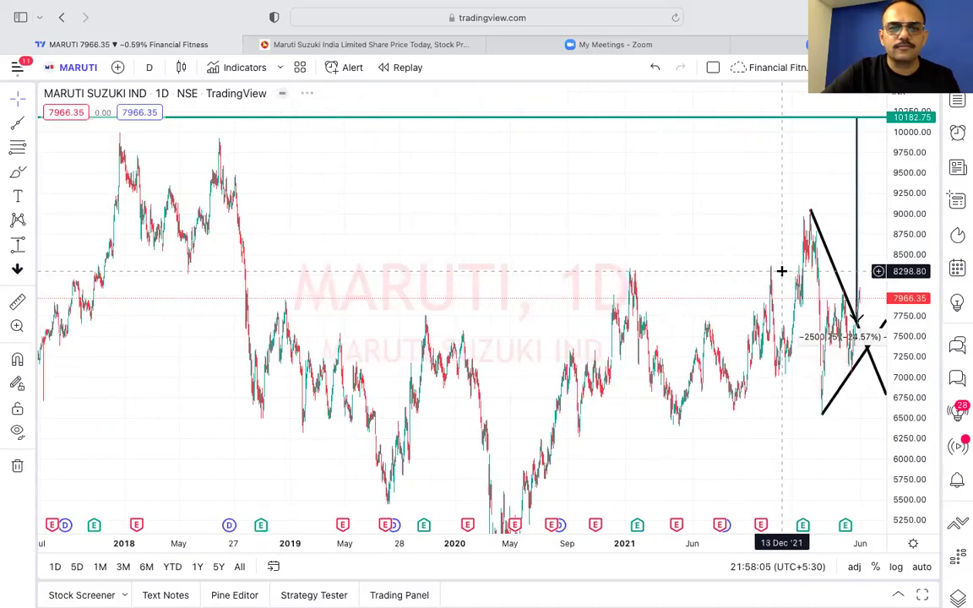
pyautogui.scroll(-6, 782, 271)
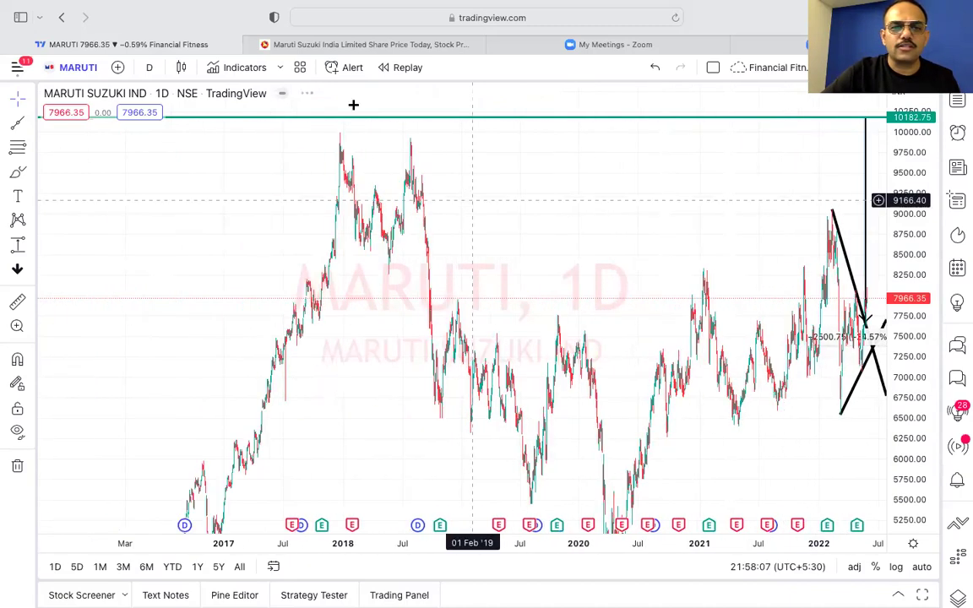
pyautogui.click(369, 115)
pyautogui.moveTo(369, 116); pyautogui.dragTo(368, 136)
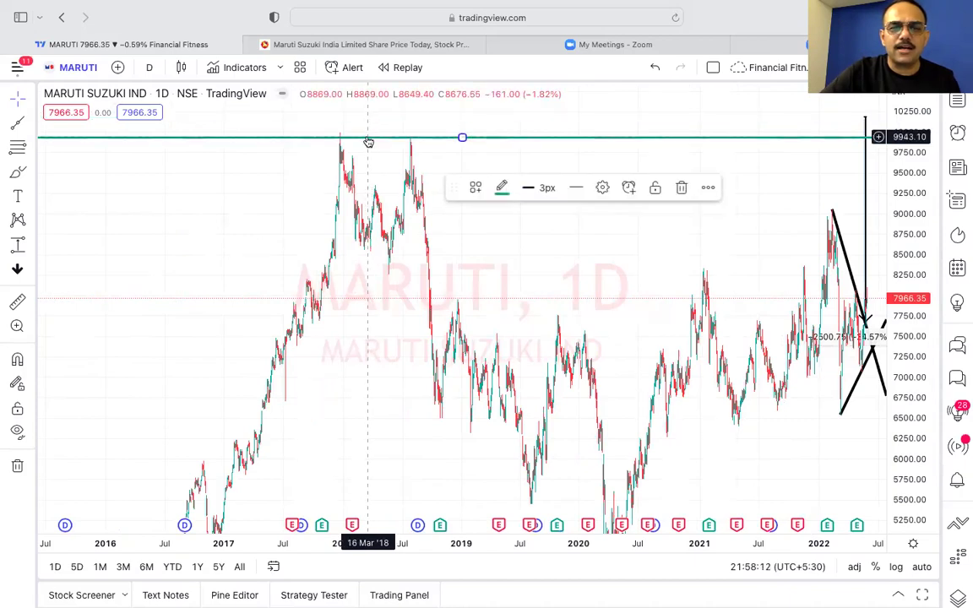
# Move the price range down until its upper end meets the horizontal line, and raise it back until its base sits at about 7654
pyautogui.scroll(5, 625, 247)
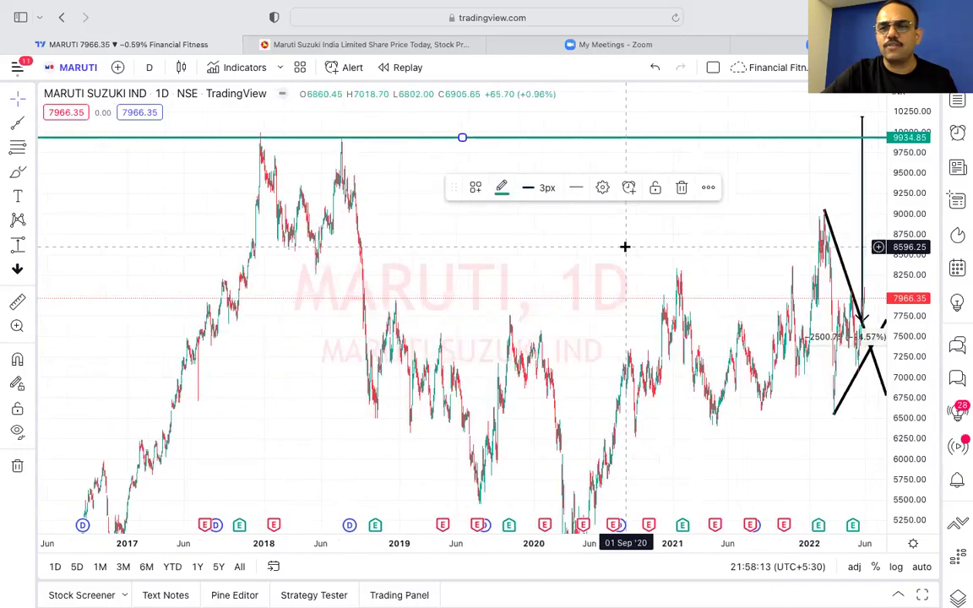
pyautogui.scroll(5, 625, 247)
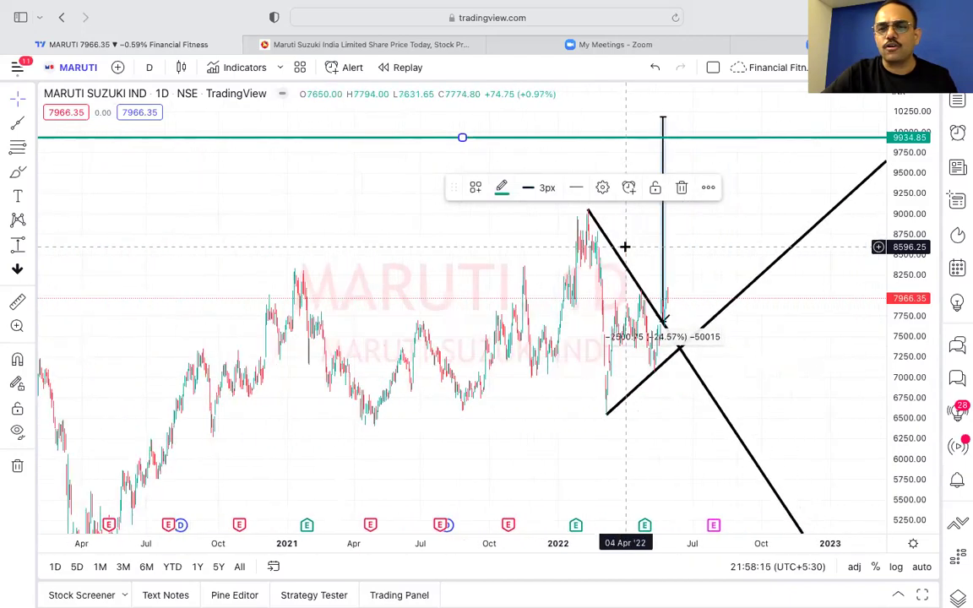
pyautogui.scroll(5, 625, 246)
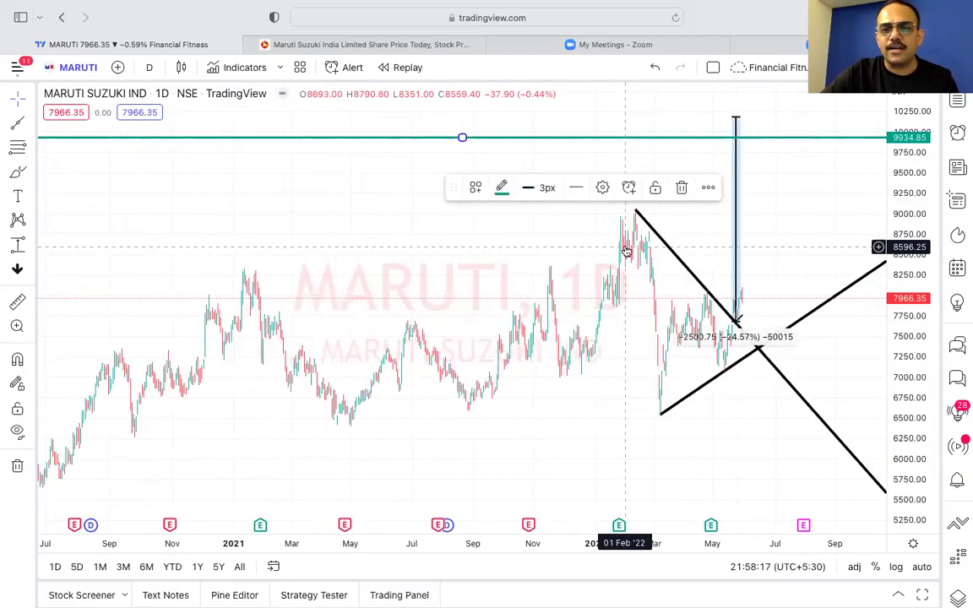
pyautogui.scroll(5, 625, 250)
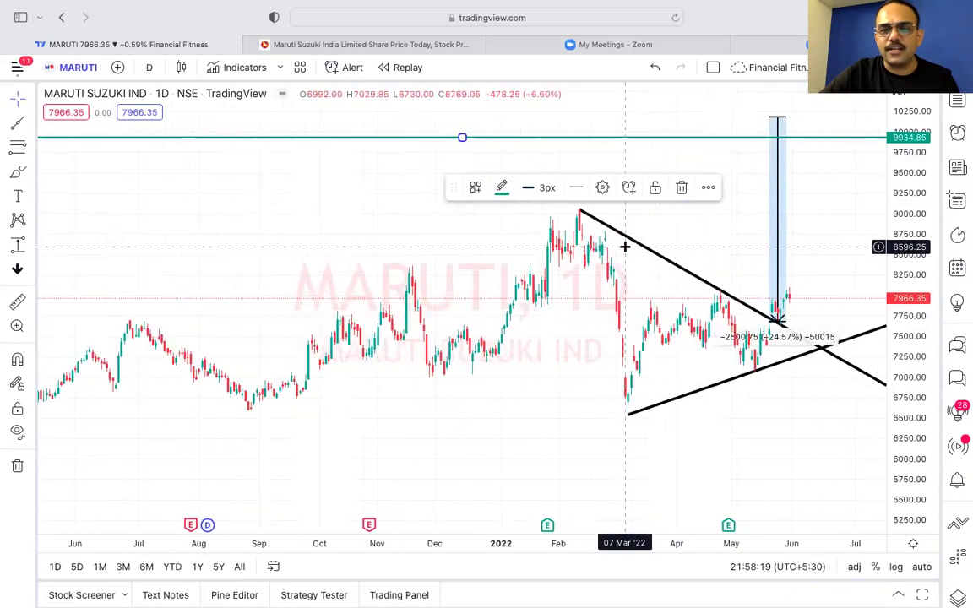
pyautogui.scroll(1, 625, 250)
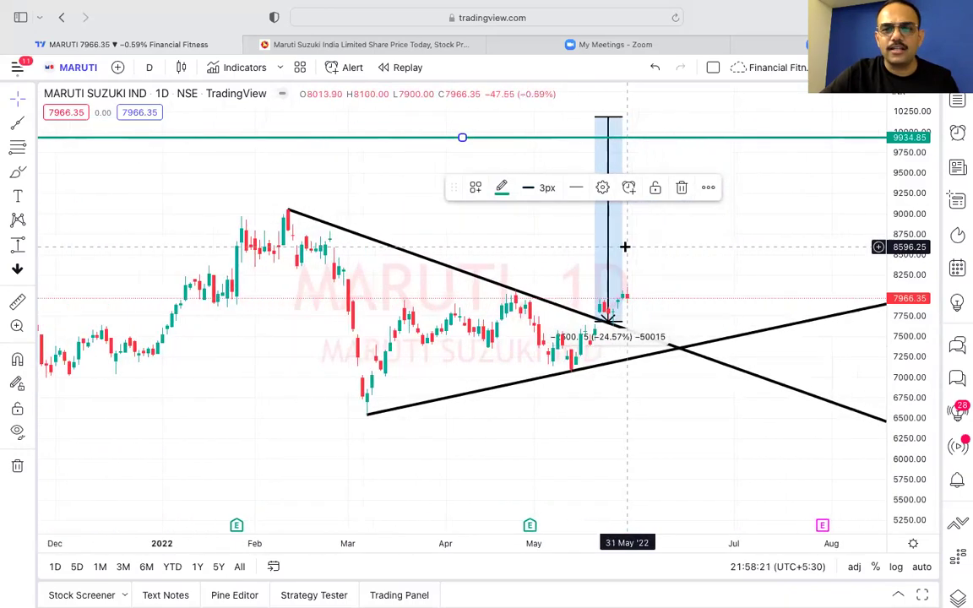
pyautogui.click(611, 120)
pyautogui.moveTo(611, 120); pyautogui.dragTo(609, 160)
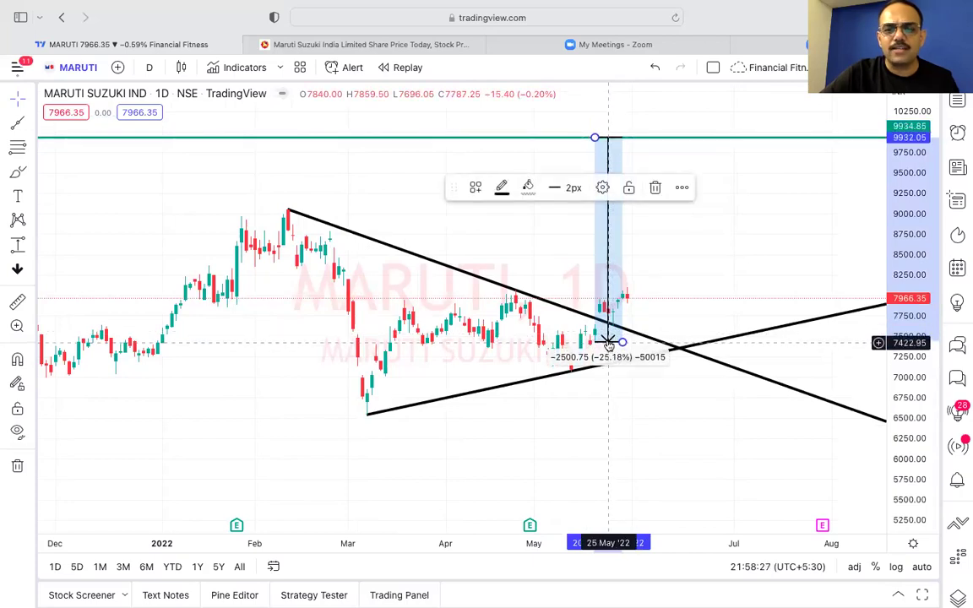
pyautogui.moveTo(608, 342); pyautogui.dragTo(609, 326)
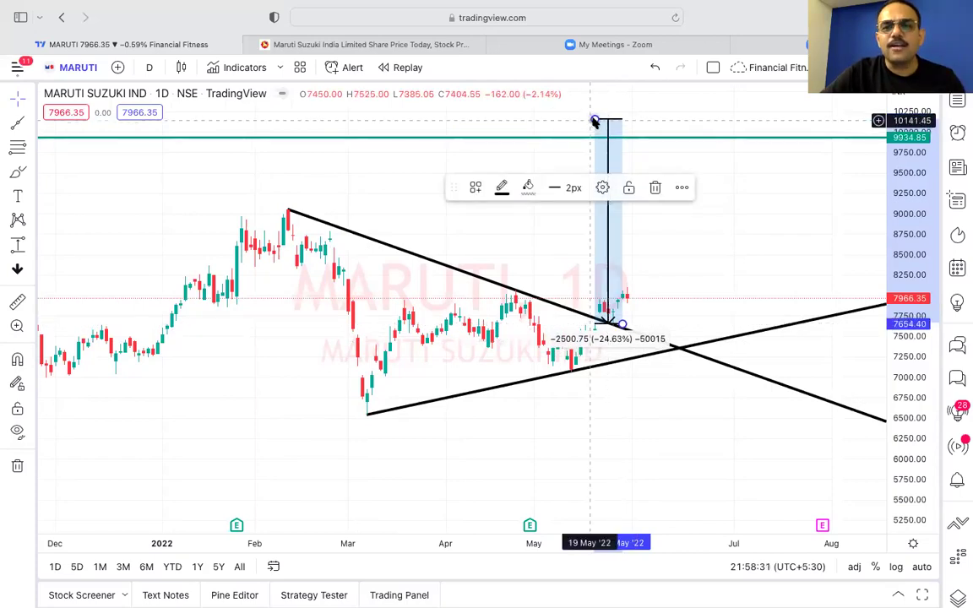
# Lower the price range's upper end to the horizontal line at about 9918, and delete both the range and the line
pyautogui.moveTo(595, 120); pyautogui.dragTo(594, 138)
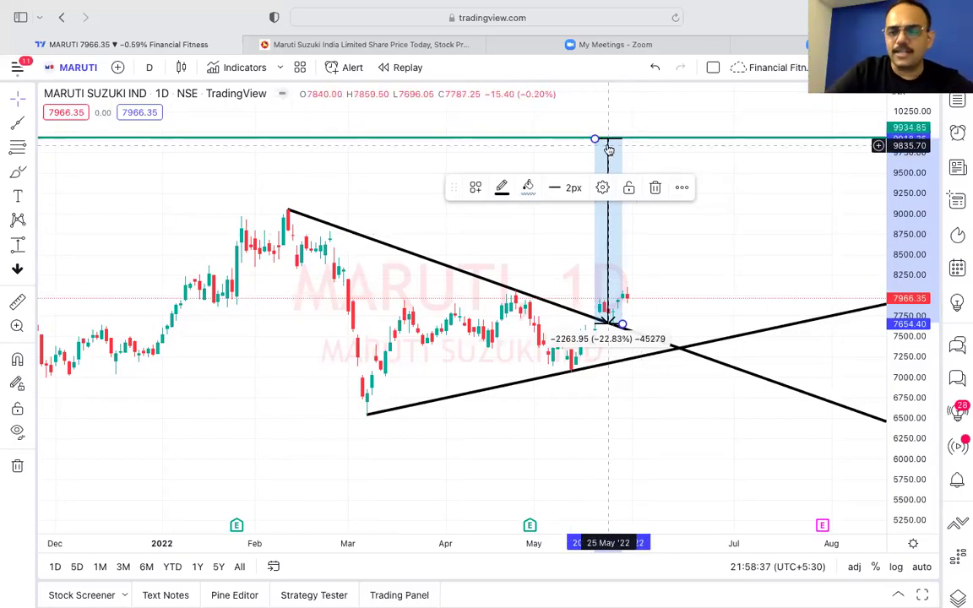
pyautogui.press('Delete')
pyautogui.click(627, 139)
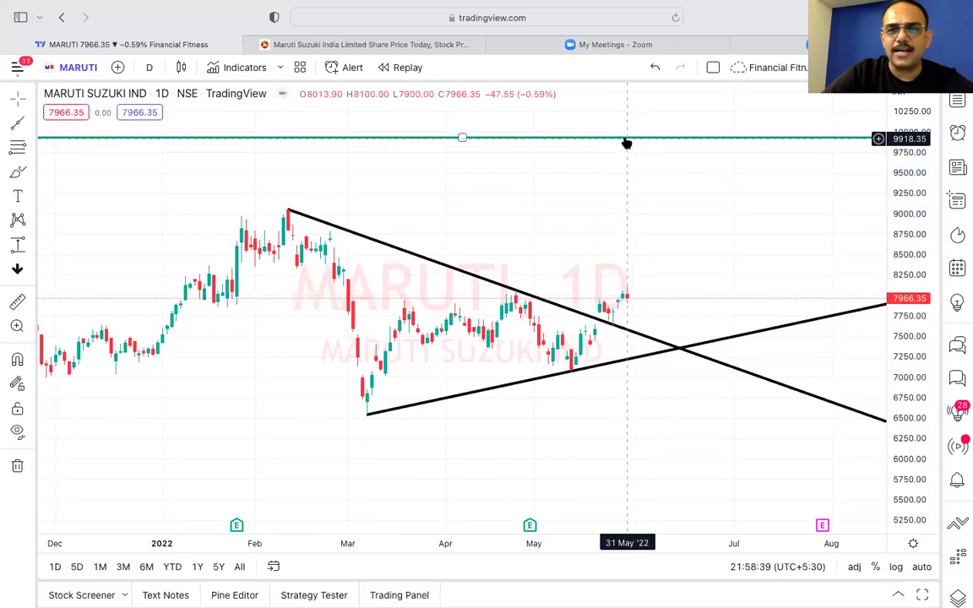
pyautogui.press('Delete')
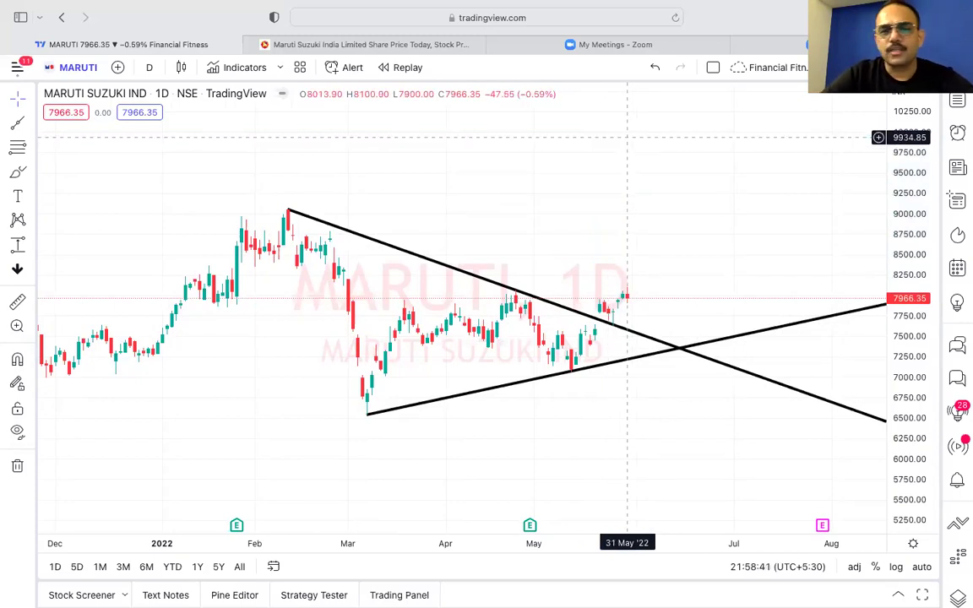
# Add a horizontal line near the late-May high with its price set to 8100, and delete it
pyautogui.doubleClick(912, 217)
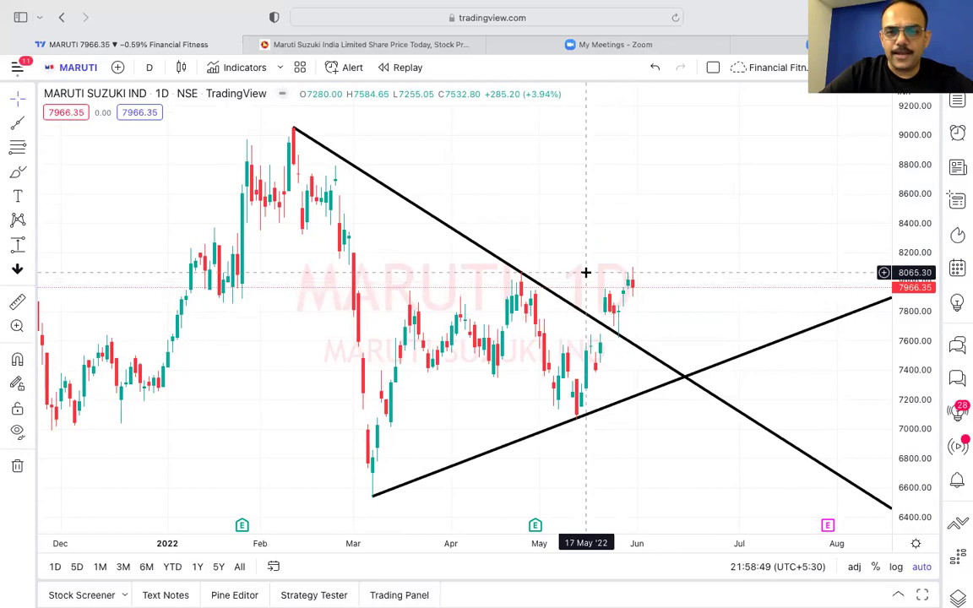
pyautogui.click(646, 273)
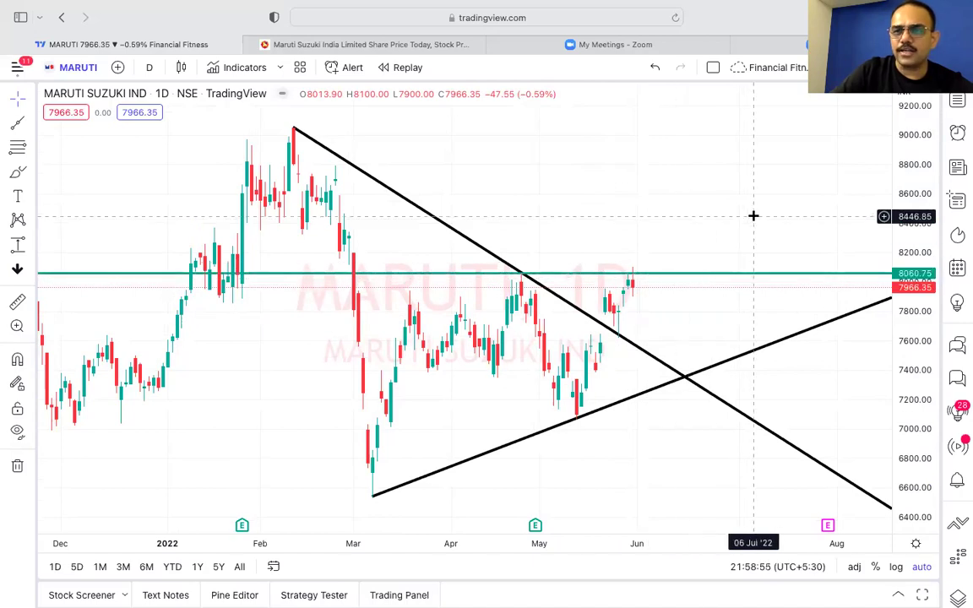
pyautogui.scroll(-1, 753, 216)
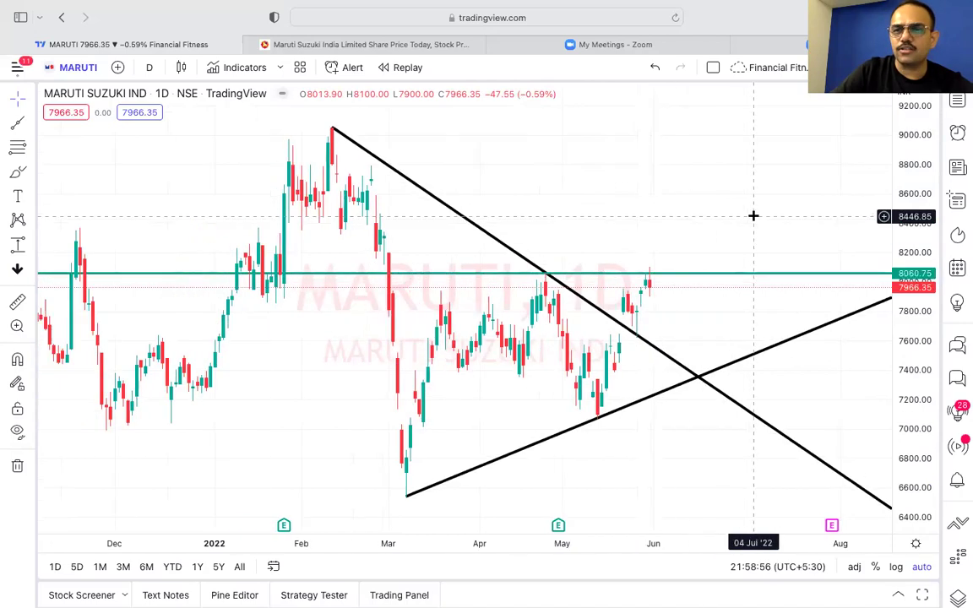
pyautogui.doubleClick(749, 278)
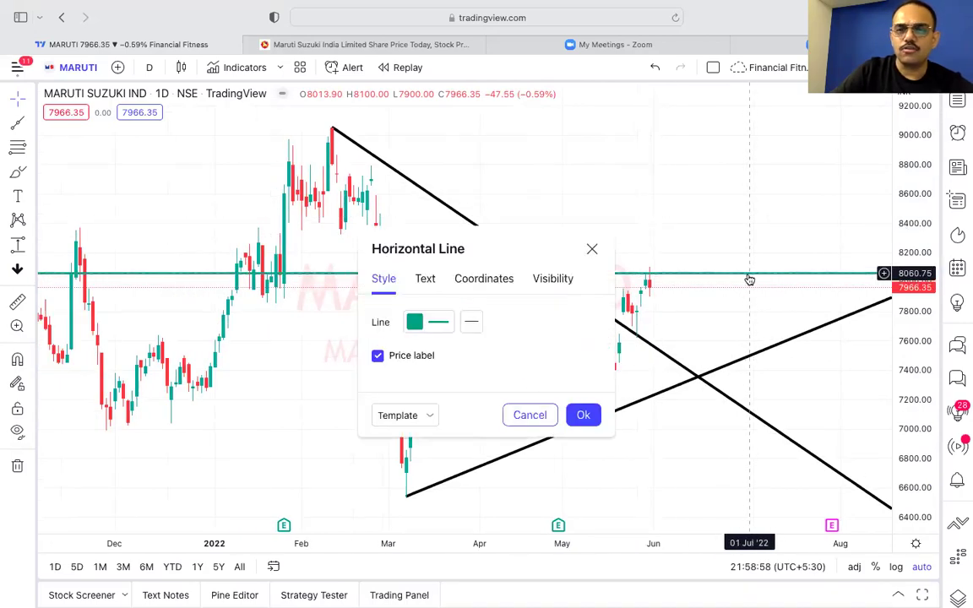
pyautogui.click(484, 279)
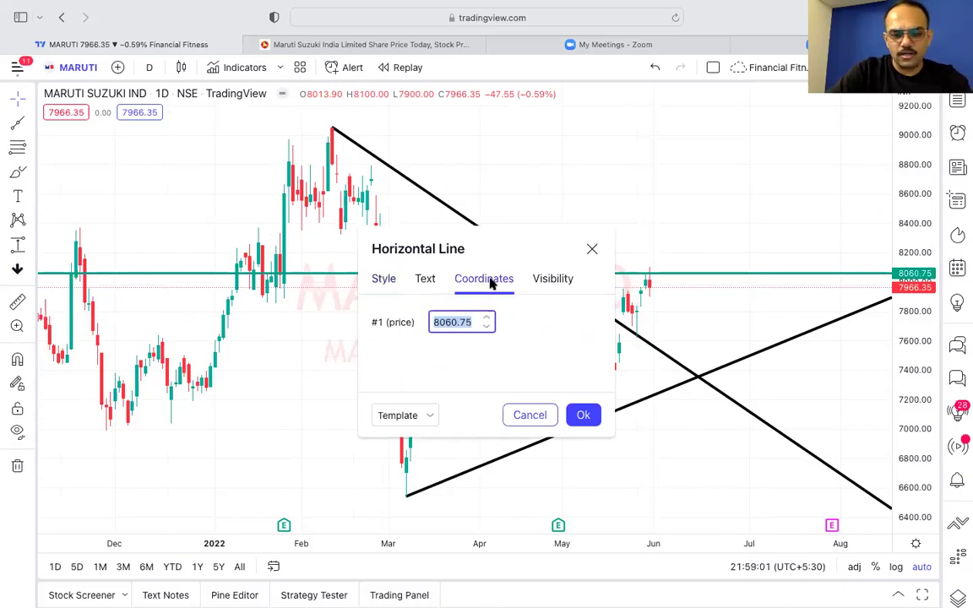
pyautogui.write('8100')
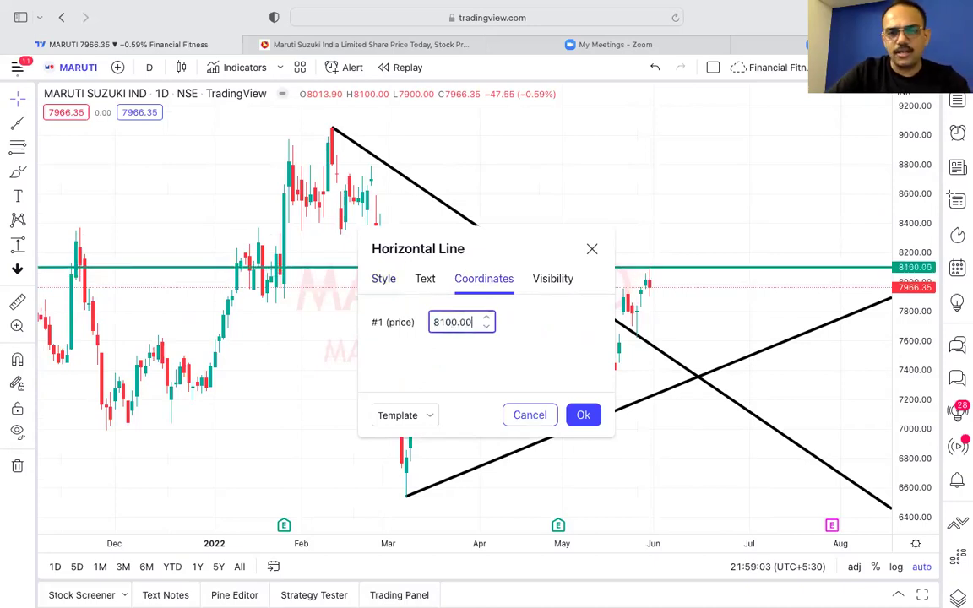
pyautogui.click(592, 250)
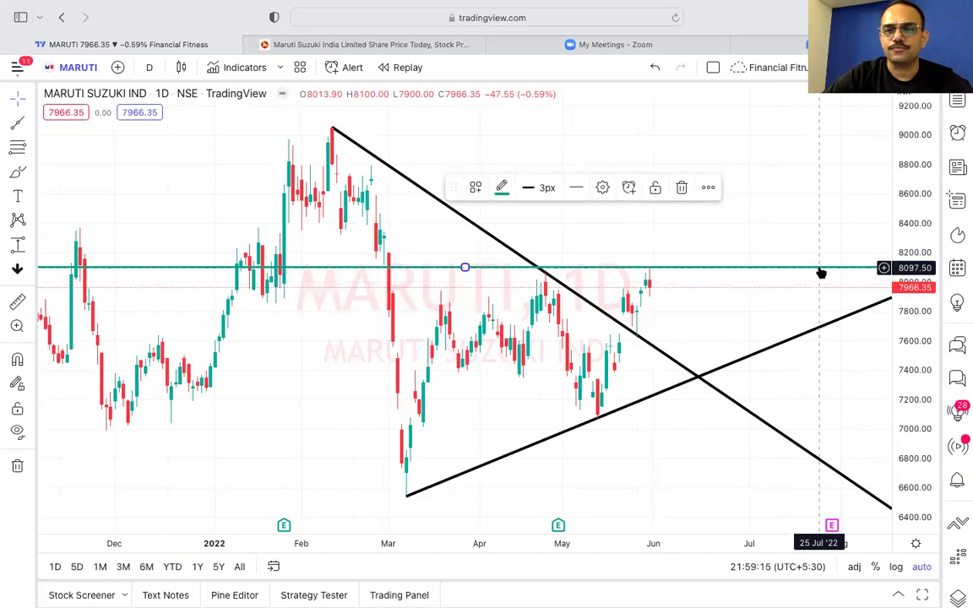
pyautogui.press('Delete')
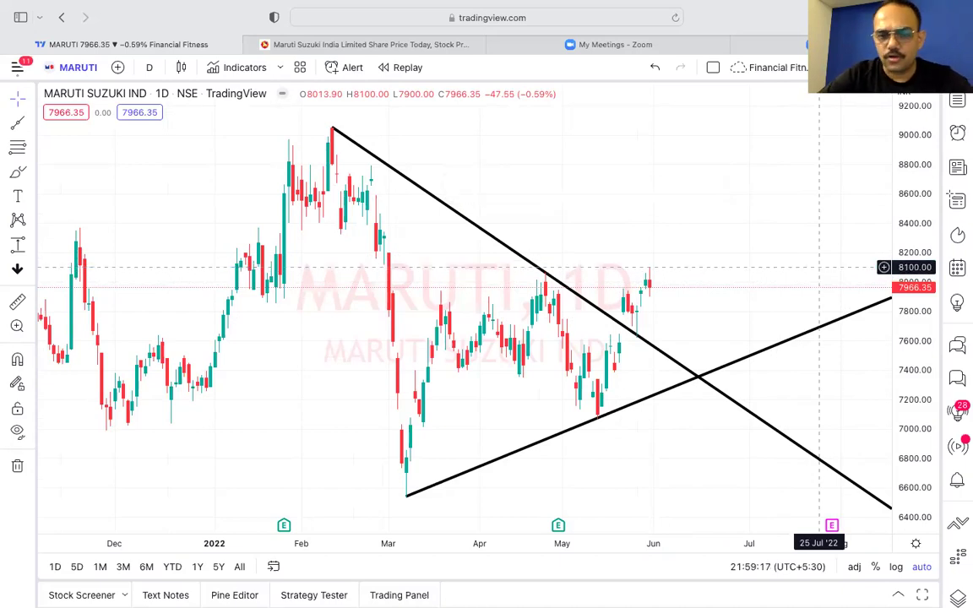
# Draw a downward price range of about 2492 from the February high to the level of the March low
pyautogui.scroll(1, 818, 267)
pyautogui.scroll(3, 818, 267)
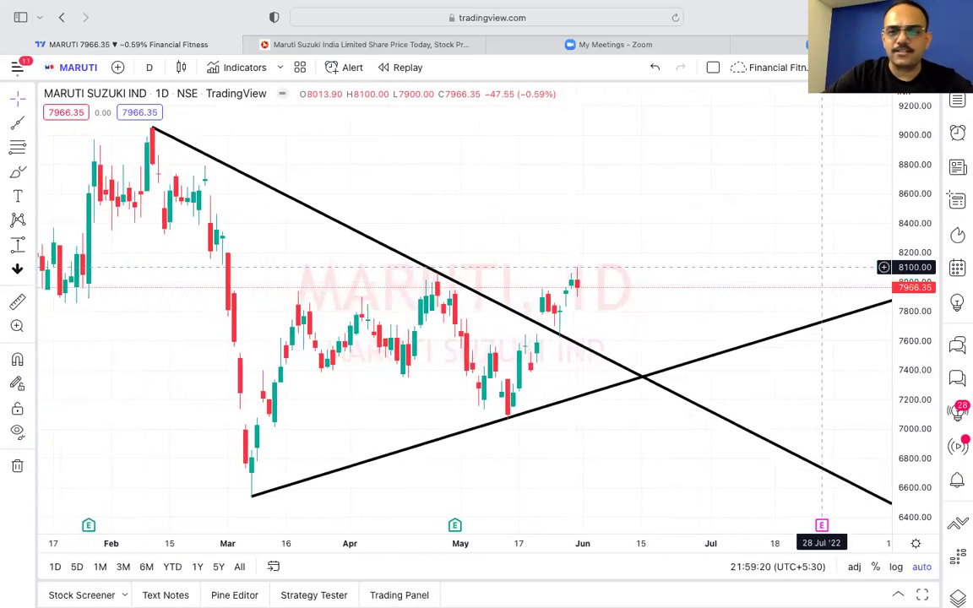
pyautogui.hscroll(-5, 700, 266)
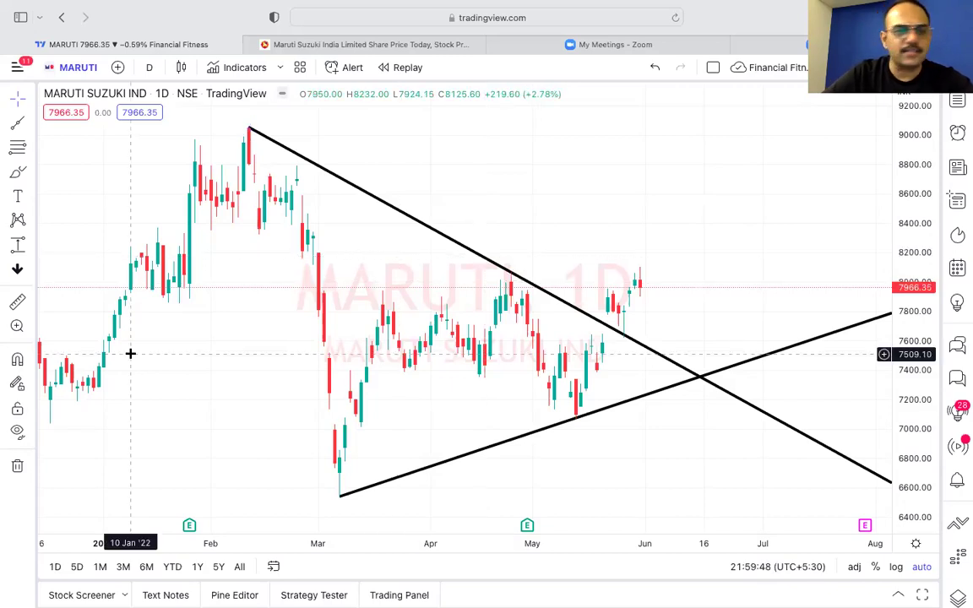
pyautogui.click(30, 148)
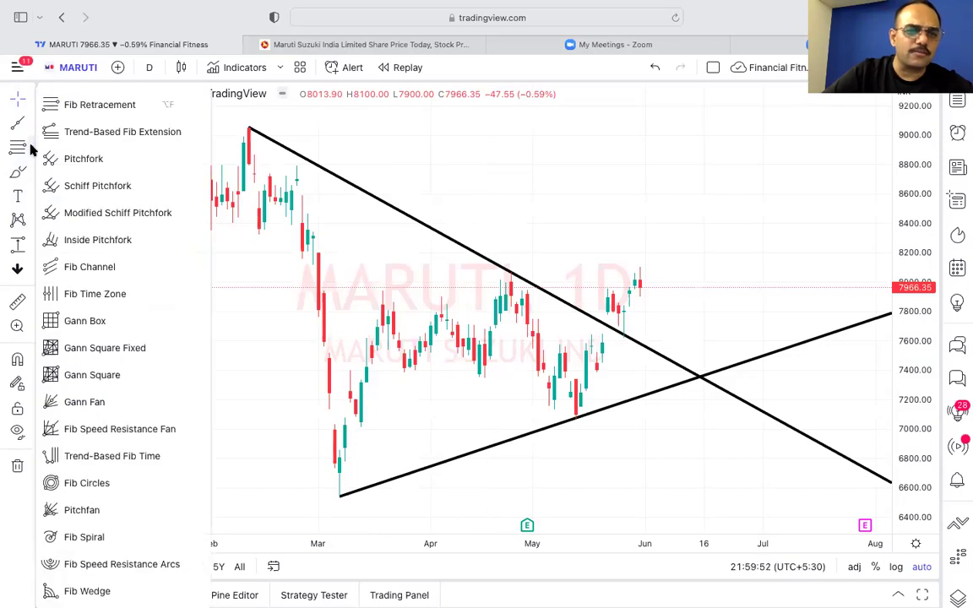
pyautogui.click(32, 245)
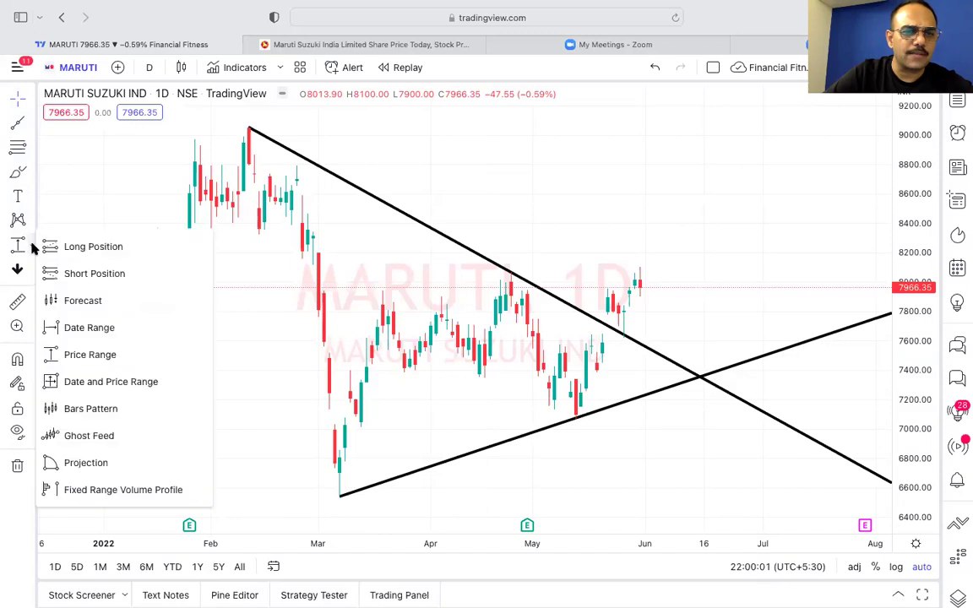
pyautogui.click(93, 355)
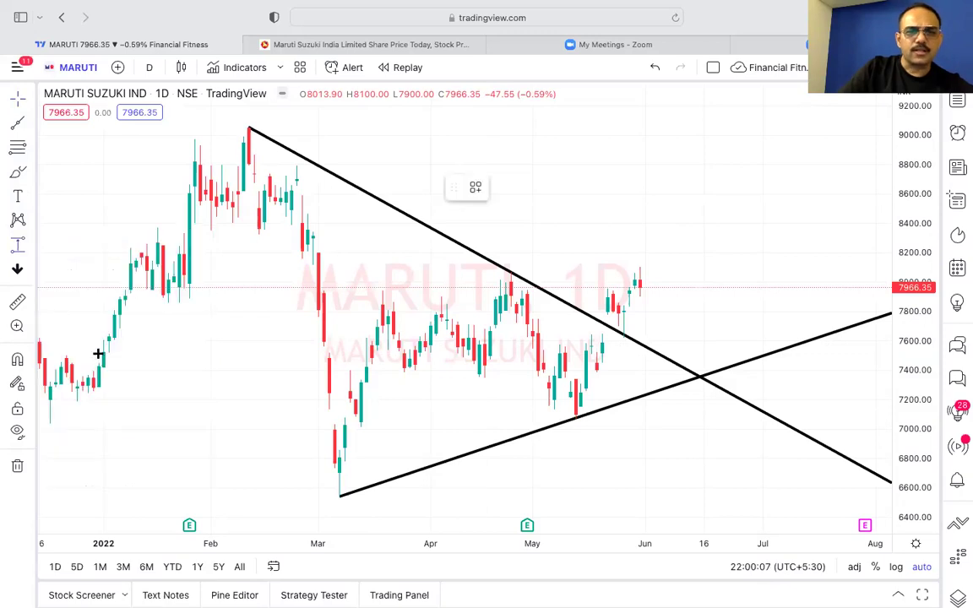
pyautogui.click(244, 129)
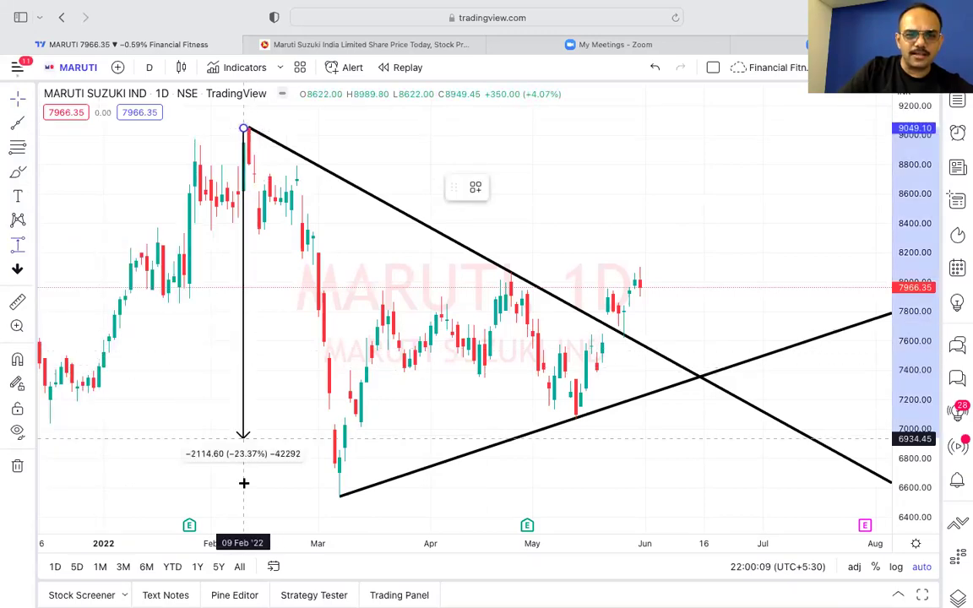
pyautogui.click(244, 492)
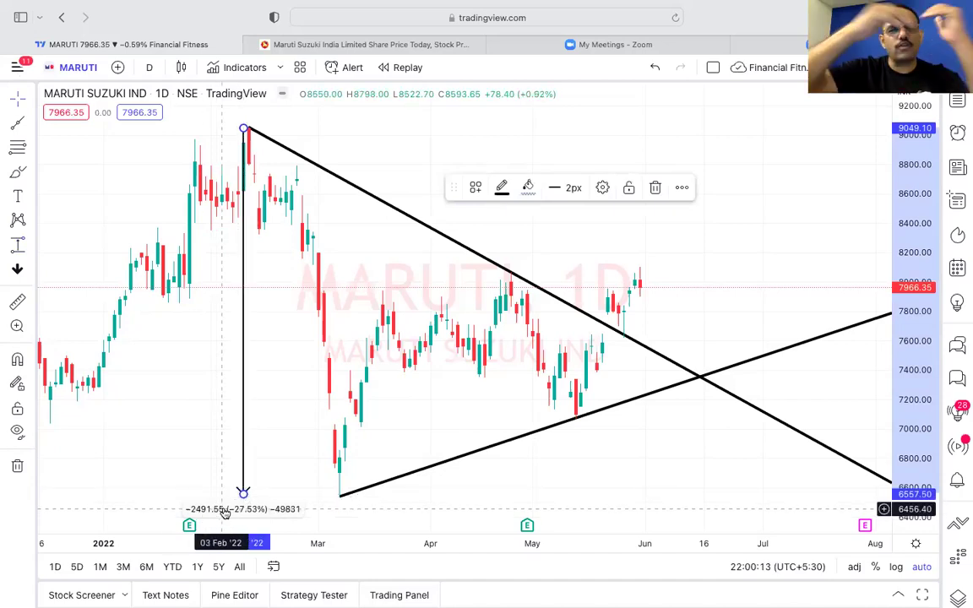
# Move the price range to the 27 May breakout with its base at about 7647, and delete it
pyautogui.moveTo(243, 426)
pyautogui.mouseDown()
pyautogui.moveTo(614, 212)
pyautogui.moveTo(630, 261)
pyautogui.mouseUp()
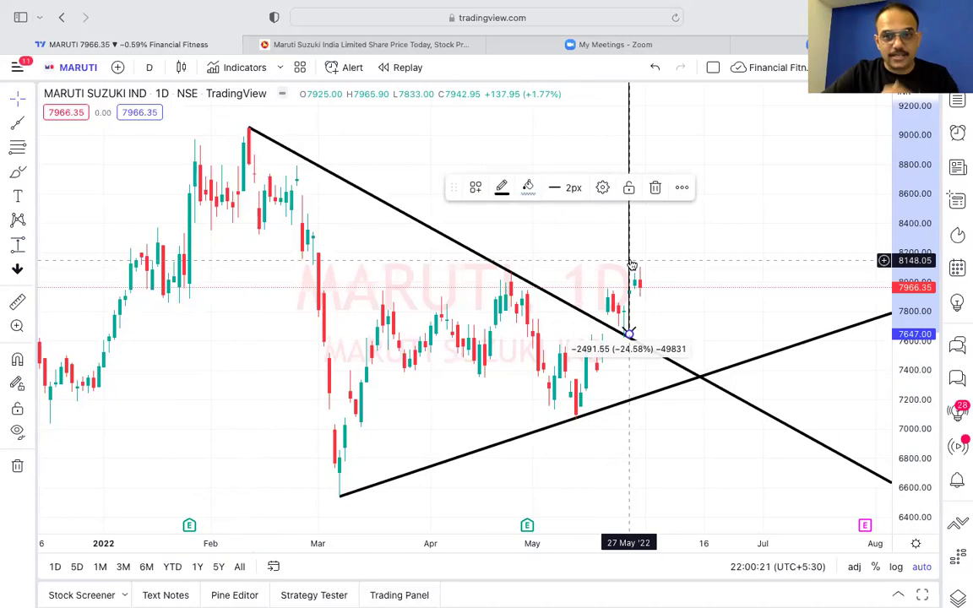
pyautogui.press('Delete')
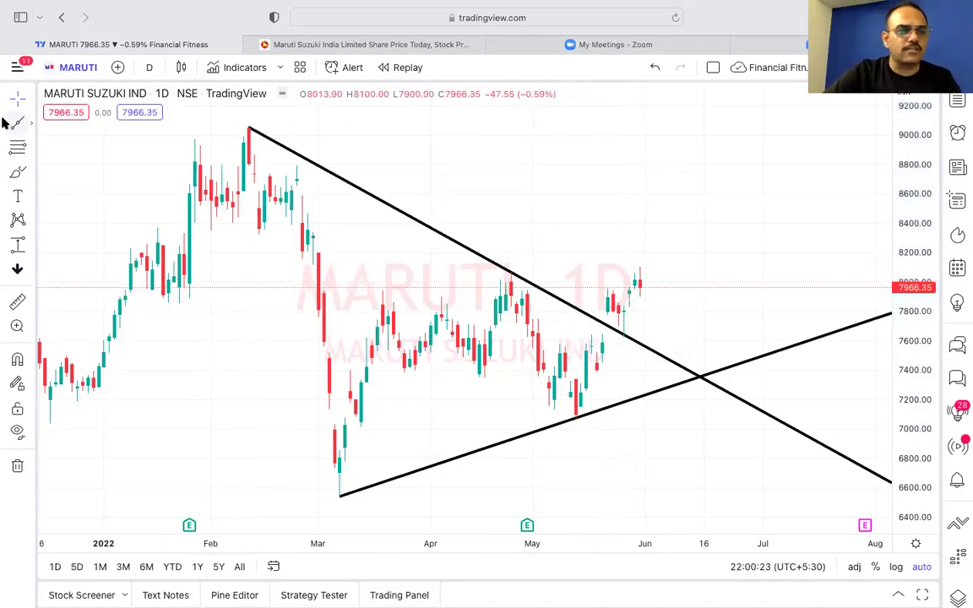
# Draw a downward price range of about 2510 over the triangle's full height, starting at about 9054
pyautogui.click(32, 246)
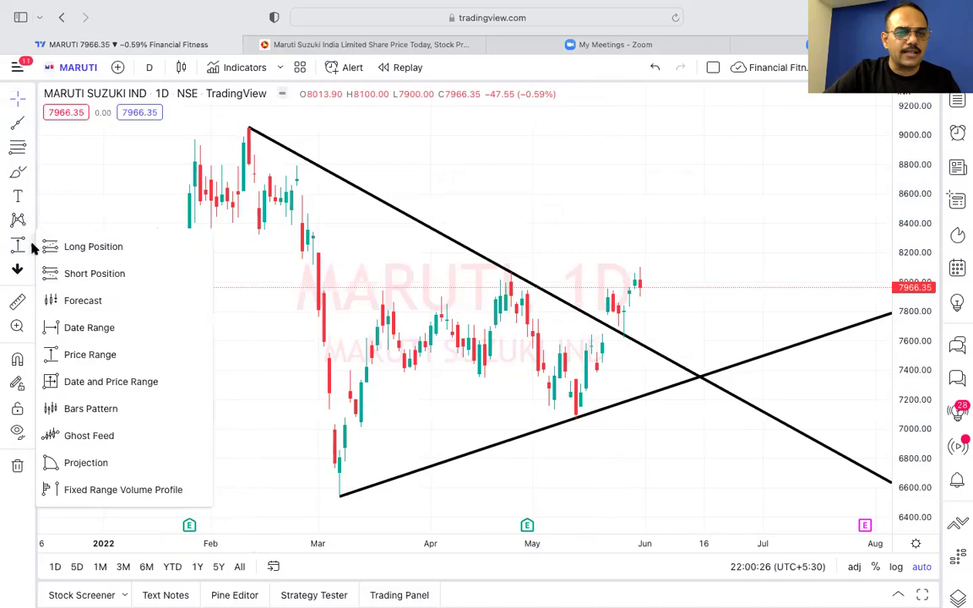
pyautogui.click(90, 355)
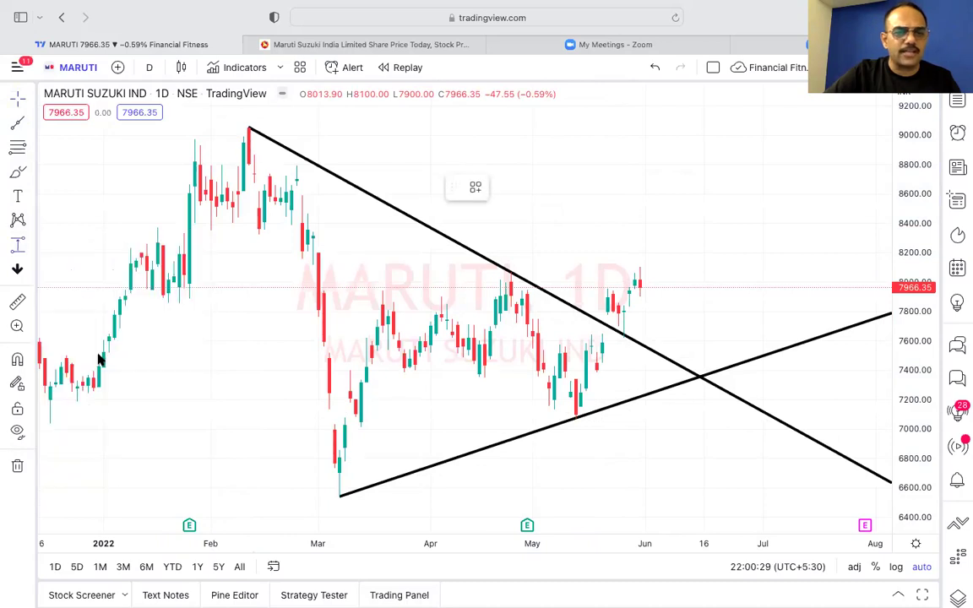
pyautogui.click(244, 126)
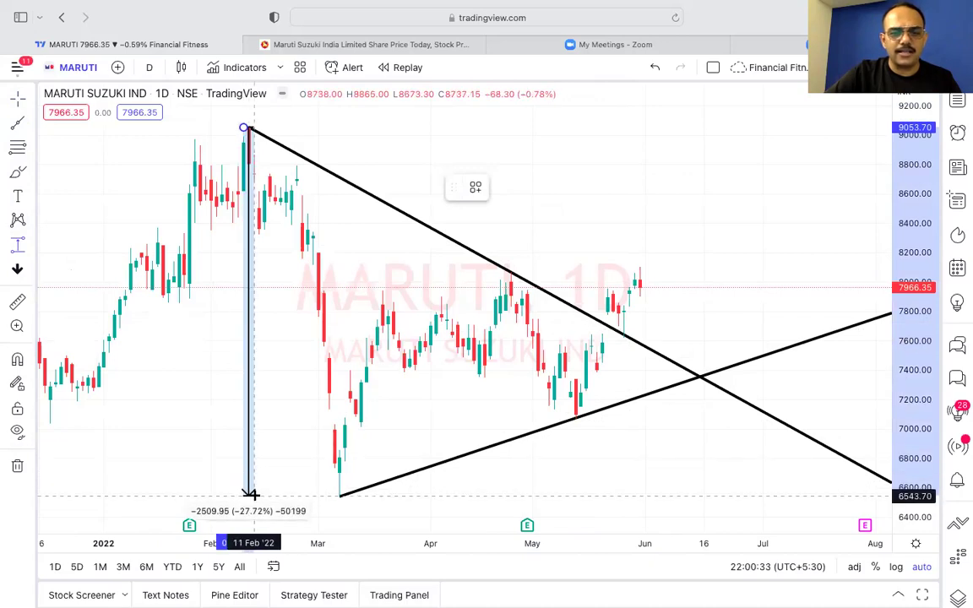
pyautogui.click(252, 495)
# Move the price range to the 30 May candle with its base on the descending ray at about 7633, and delete it
pyautogui.moveTo(246, 427); pyautogui.dragTo(629, 275)
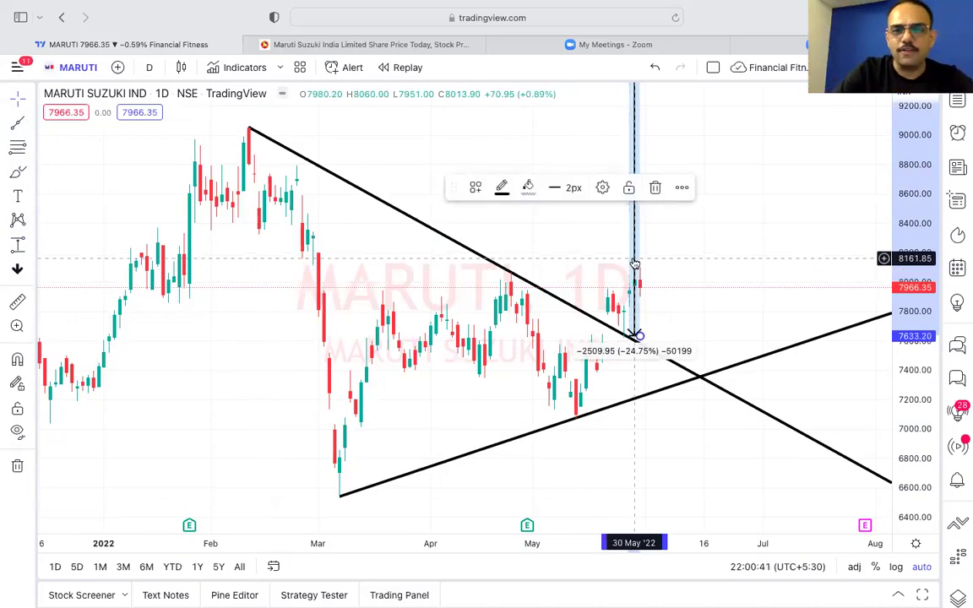
pyautogui.press('Delete')
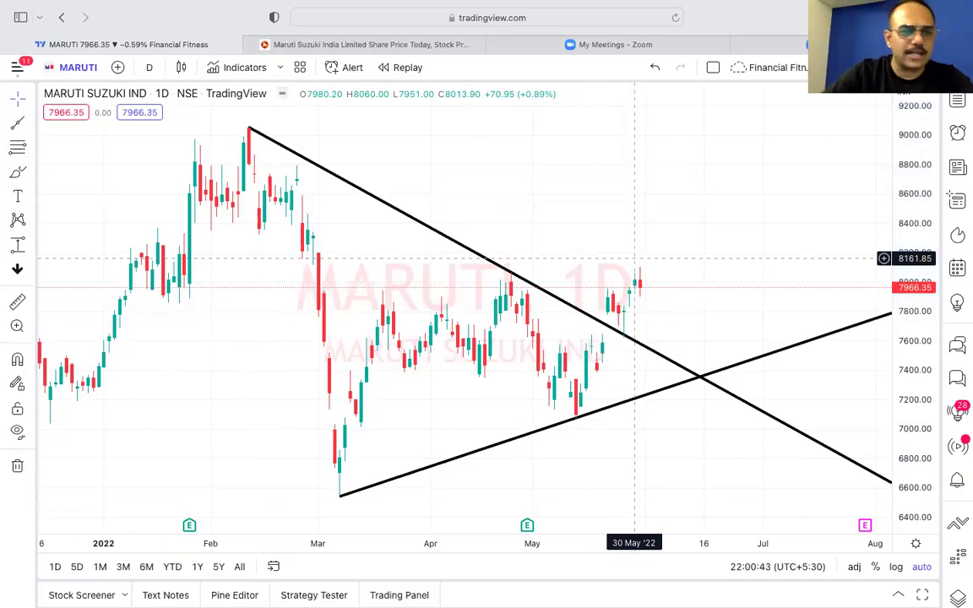
# Draw a date range from the 26 April high to the 31 May candle, and delete it
pyautogui.click(31, 245)
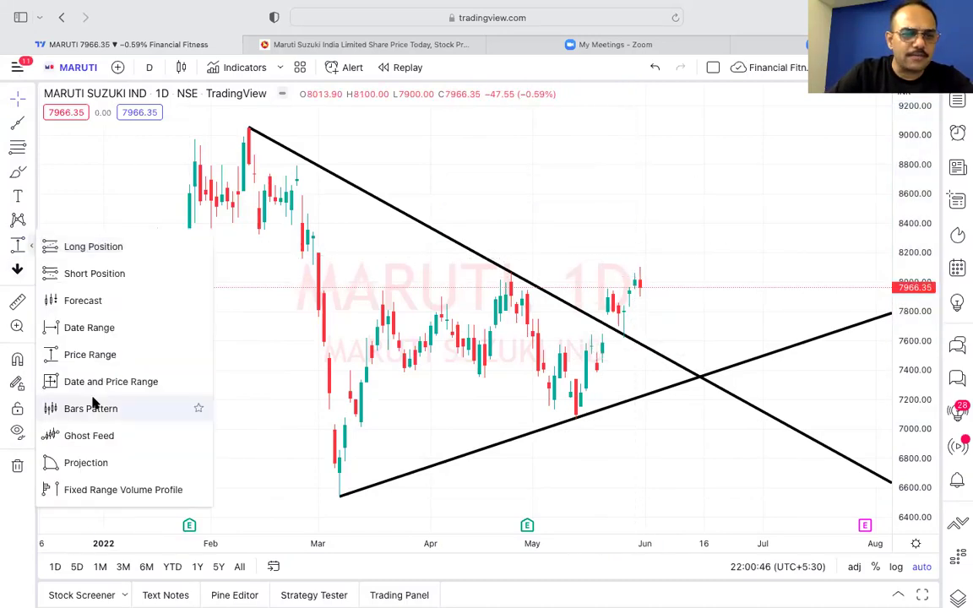
pyautogui.click(94, 328)
pyautogui.click(511, 261)
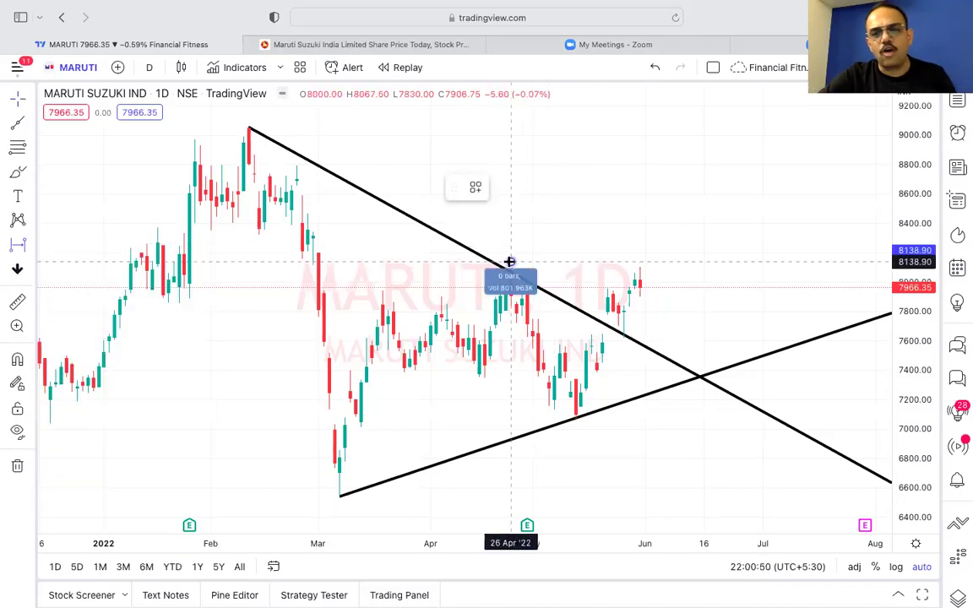
pyautogui.click(640, 252)
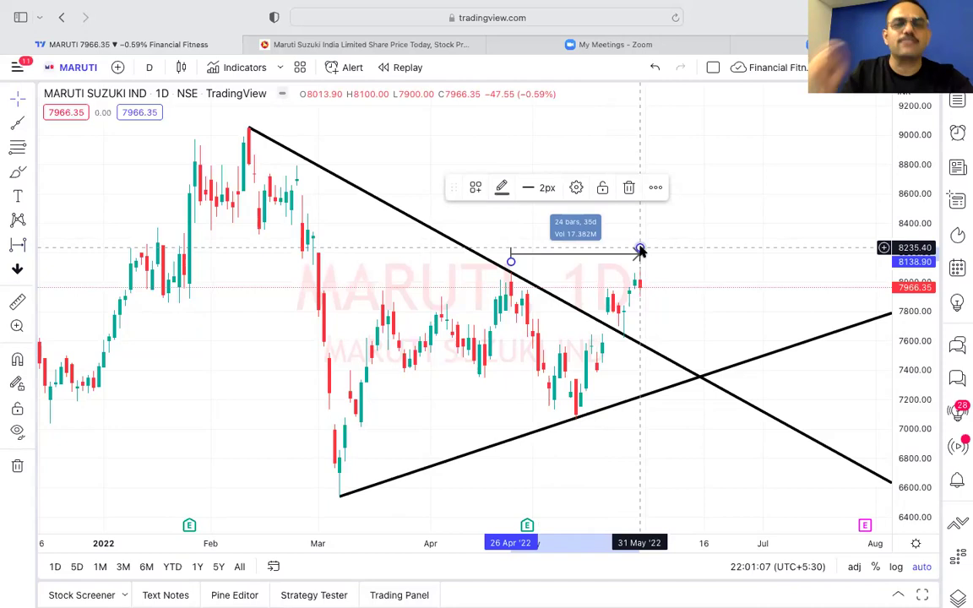
pyautogui.press('Delete')
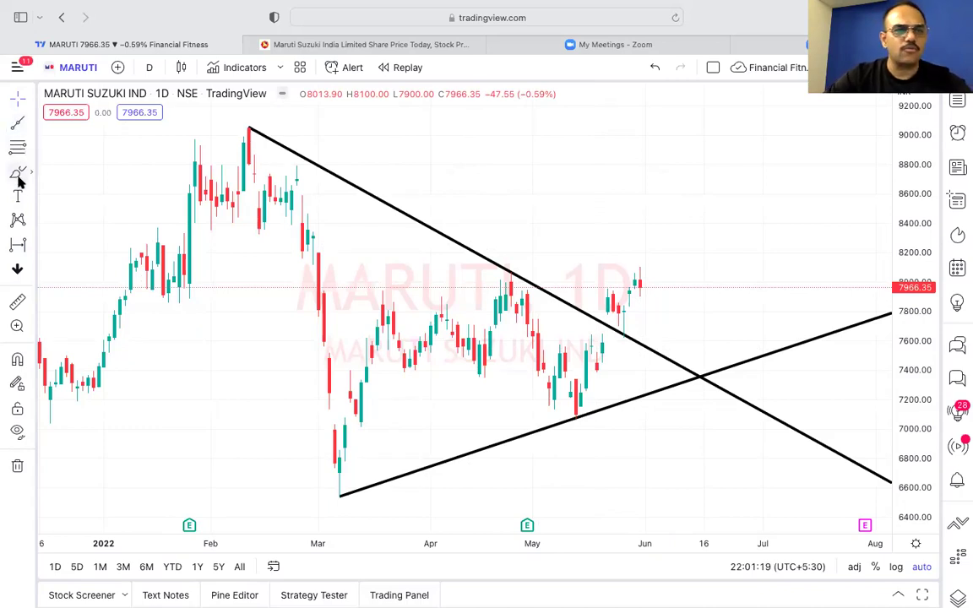
# Draw an upward price range of about 2487 from the March low's level at about 6548, and delete it
pyautogui.click(33, 248)
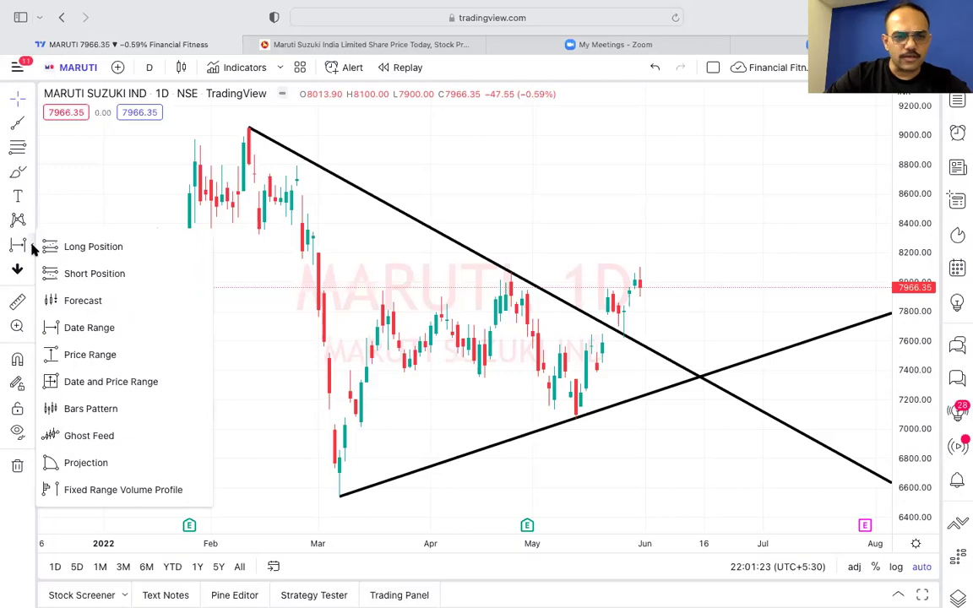
pyautogui.click(89, 355)
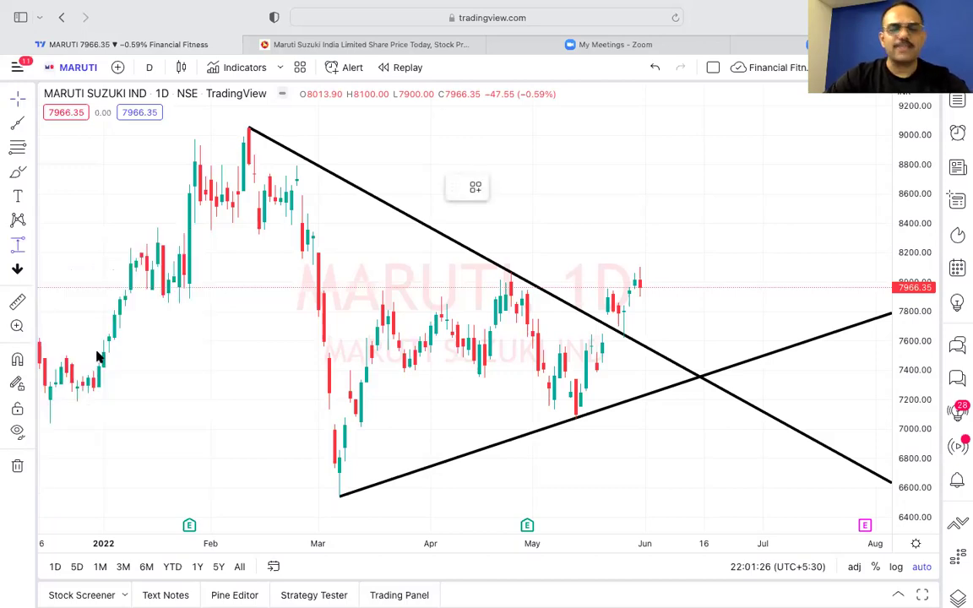
pyautogui.click(302, 495)
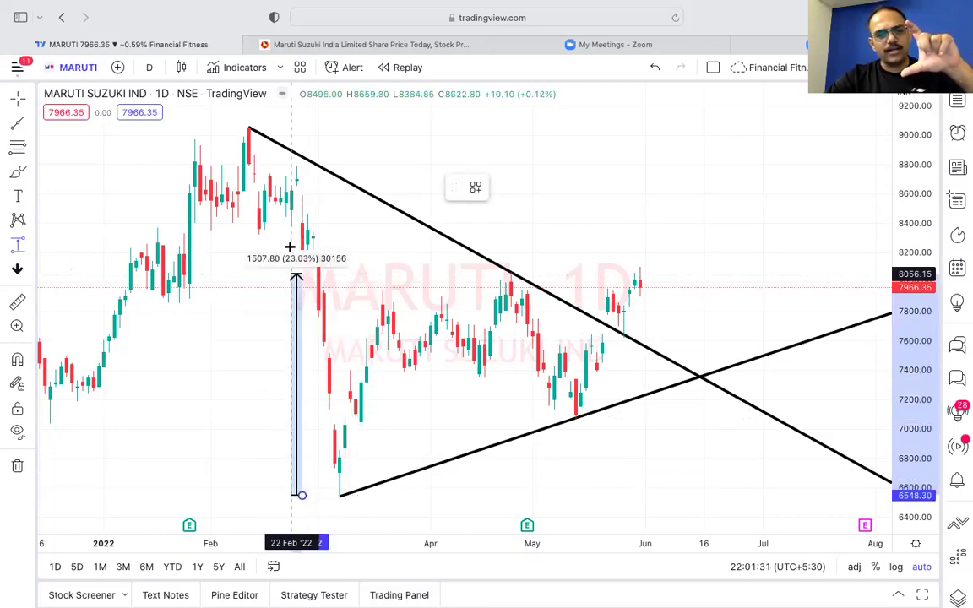
pyautogui.click(293, 132)
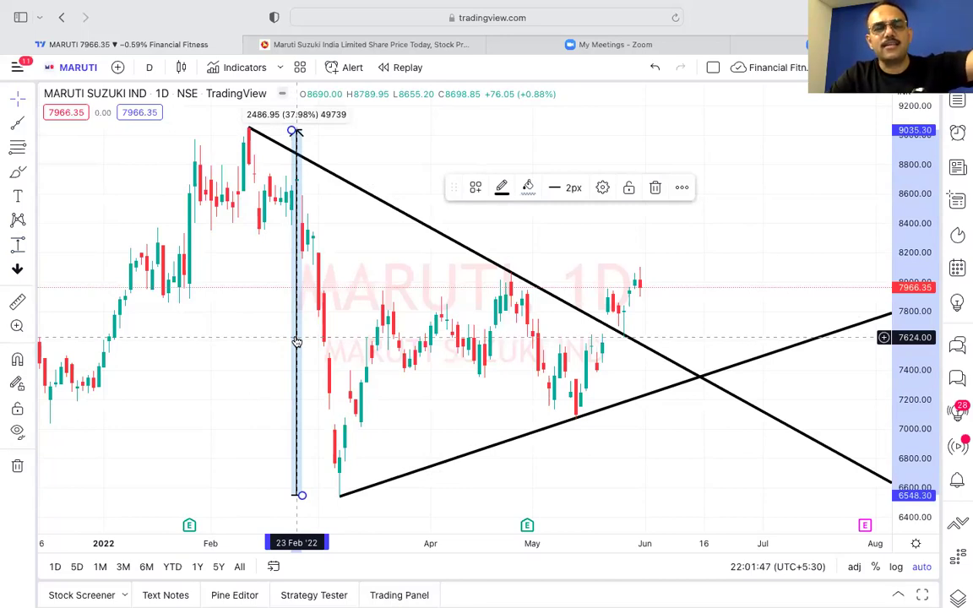
pyautogui.press('Delete')
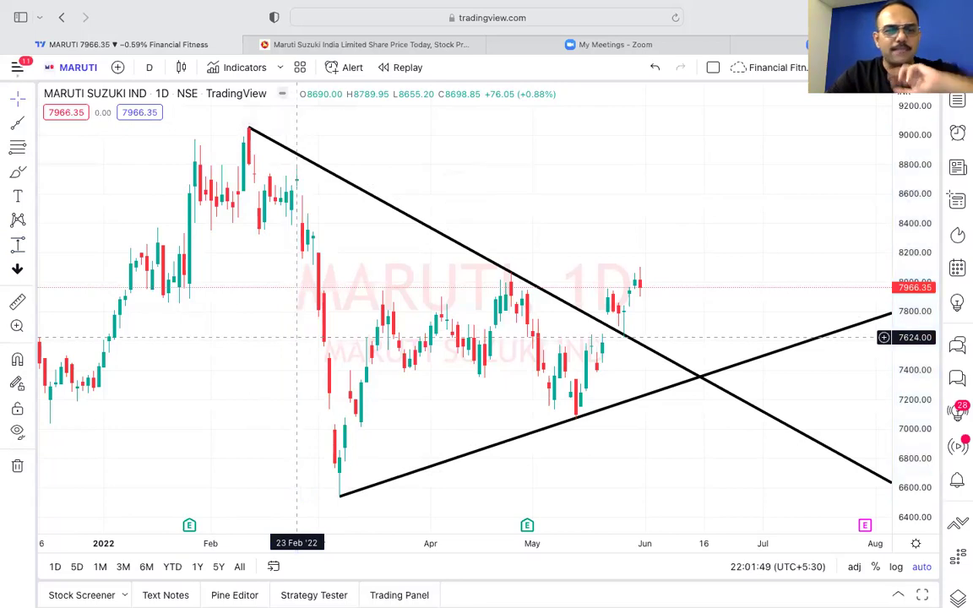
# Draw a date range above the candles from 26 April at about 8222 to 31 May, and delete it
pyautogui.click(33, 248)
pyautogui.click(87, 328)
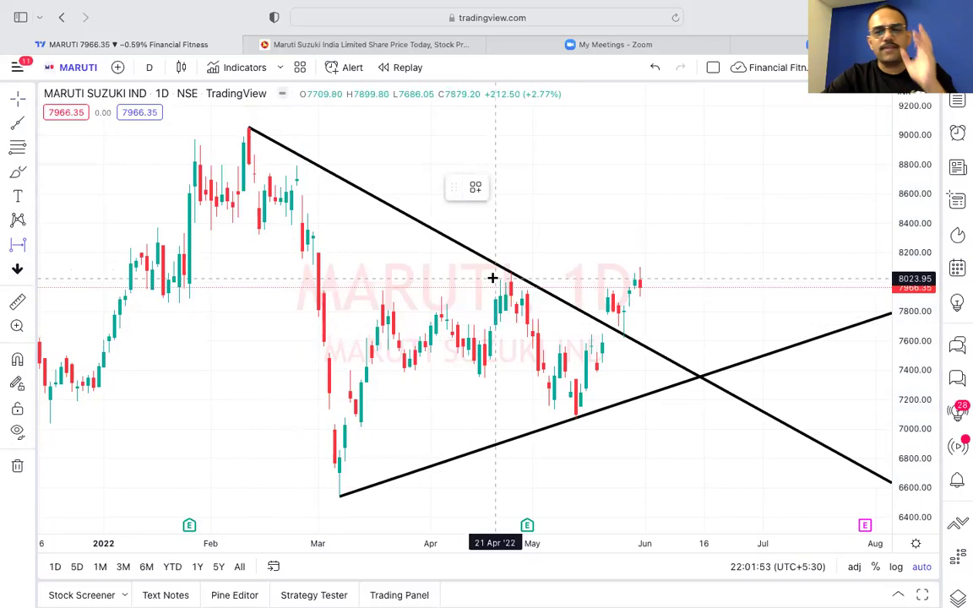
pyautogui.click(511, 250)
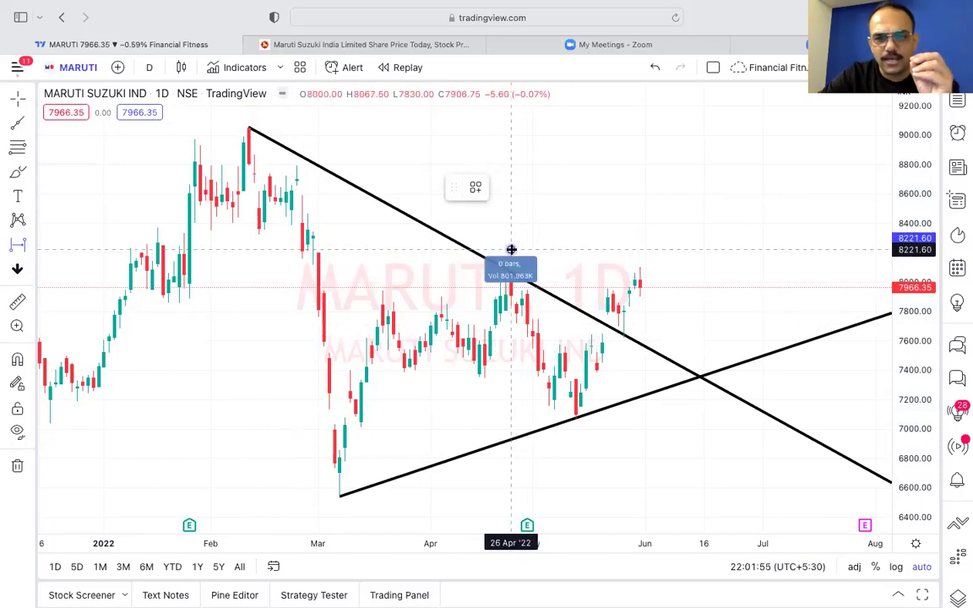
pyautogui.click(641, 242)
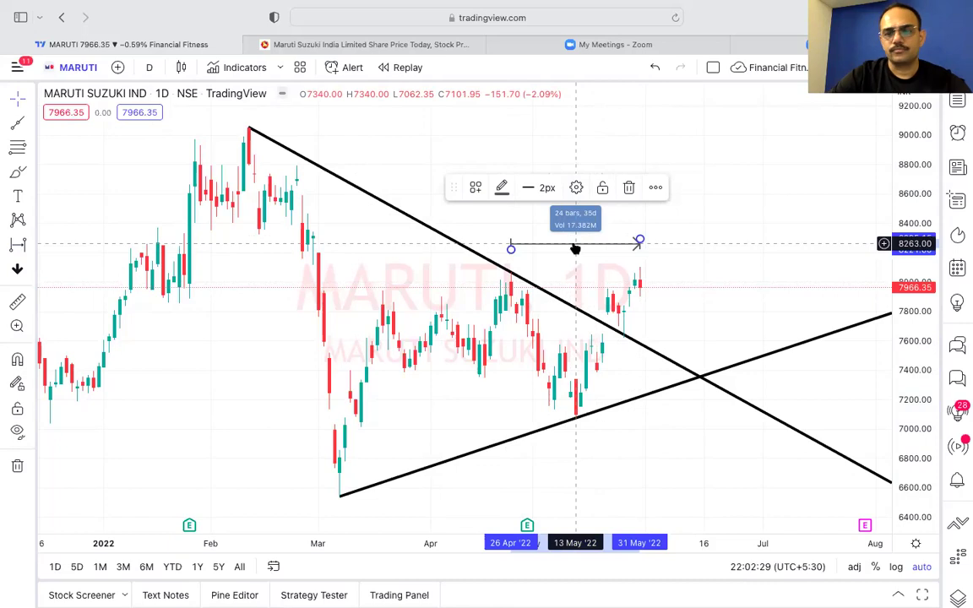
pyautogui.press('Delete')
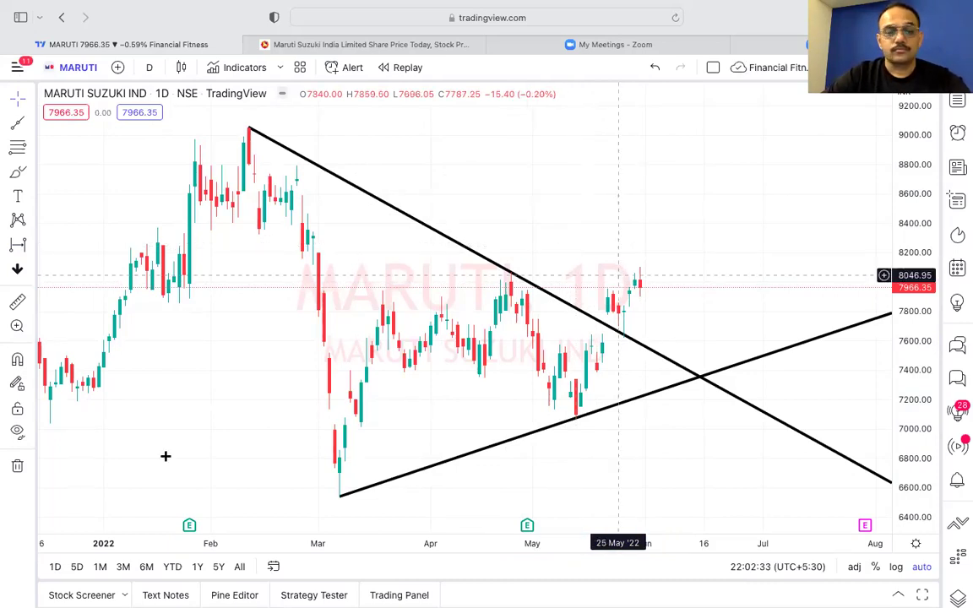
# Remove the remaining drawings, including both triangle trendlines, from the Maruti chart
pyautogui.click(17, 467)
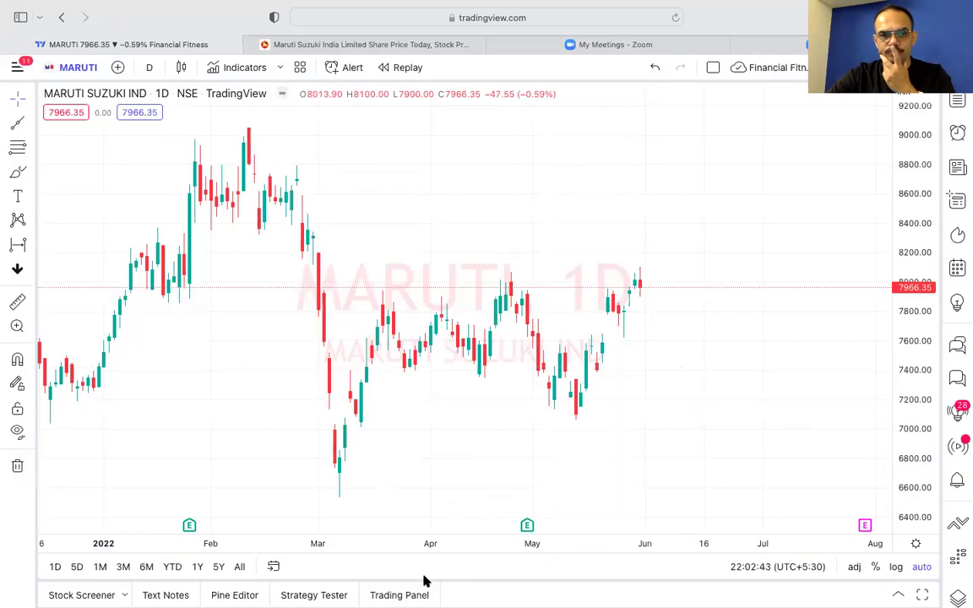
# Draw a date range on the cleared chart from 26 April at about 8166 to 31 May, and delete it
pyautogui.click(32, 246)
pyautogui.click(91, 327)
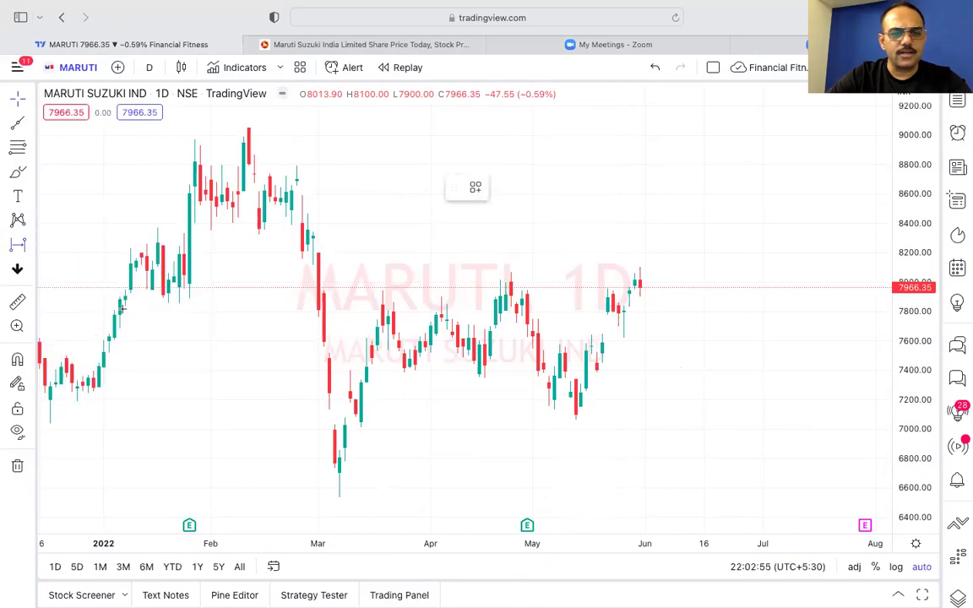
pyautogui.click(510, 257)
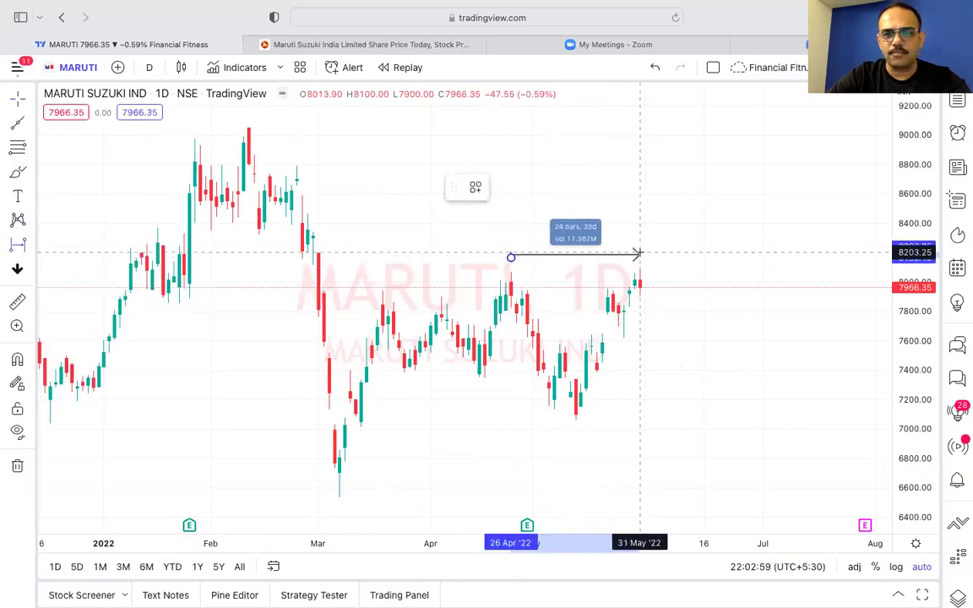
pyautogui.click(639, 254)
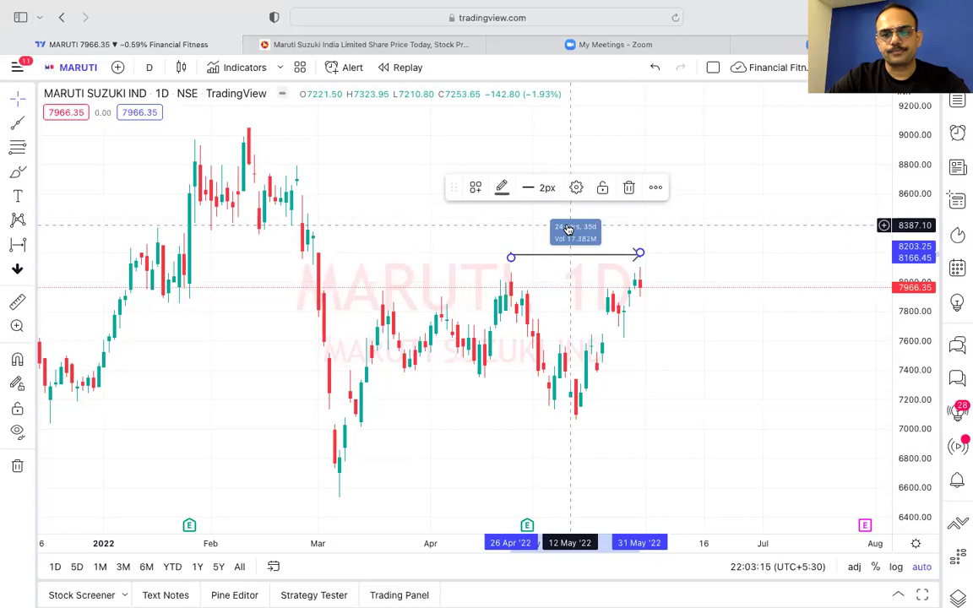
pyautogui.click(689, 225)
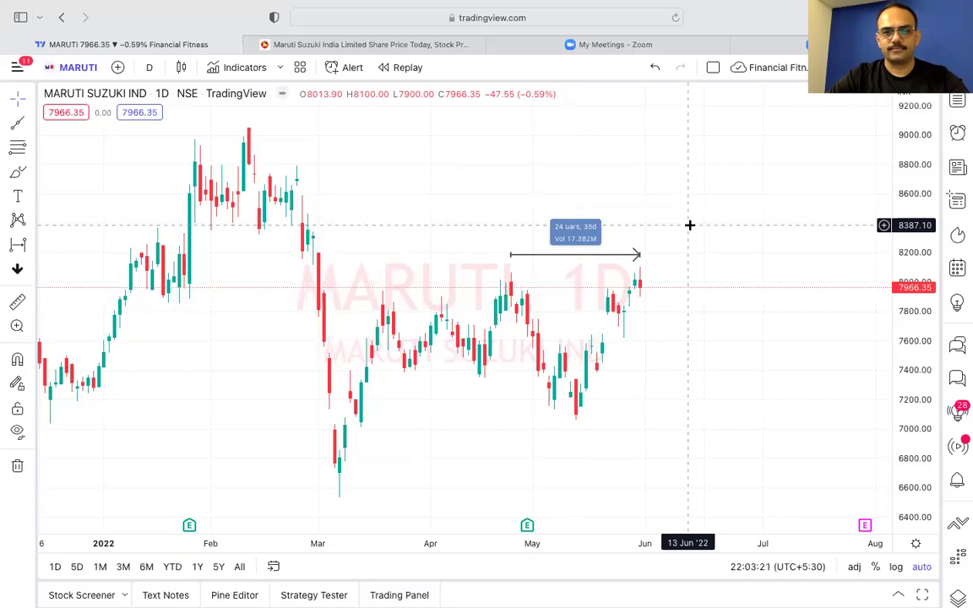
pyautogui.click(600, 258)
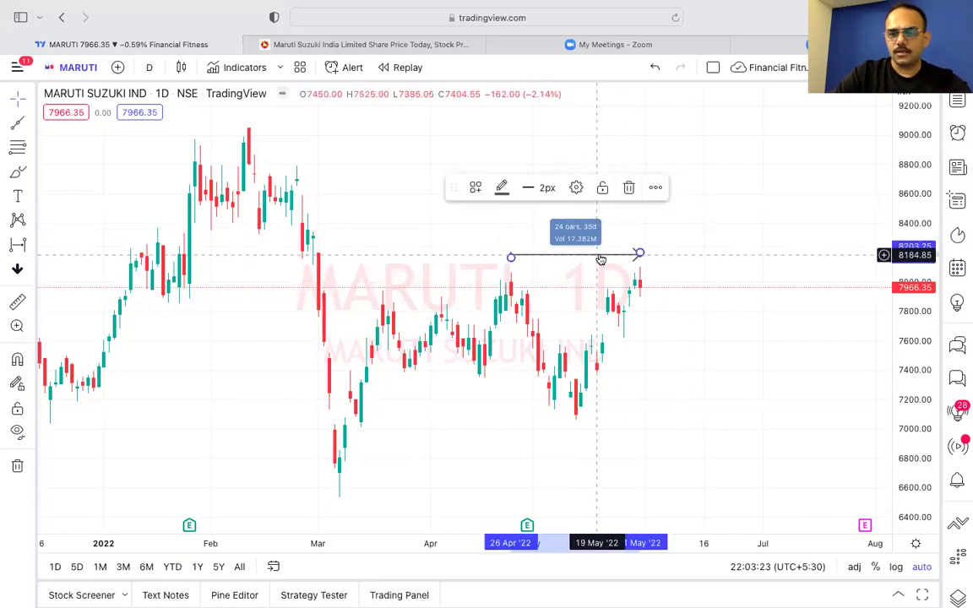
pyautogui.press('Delete')
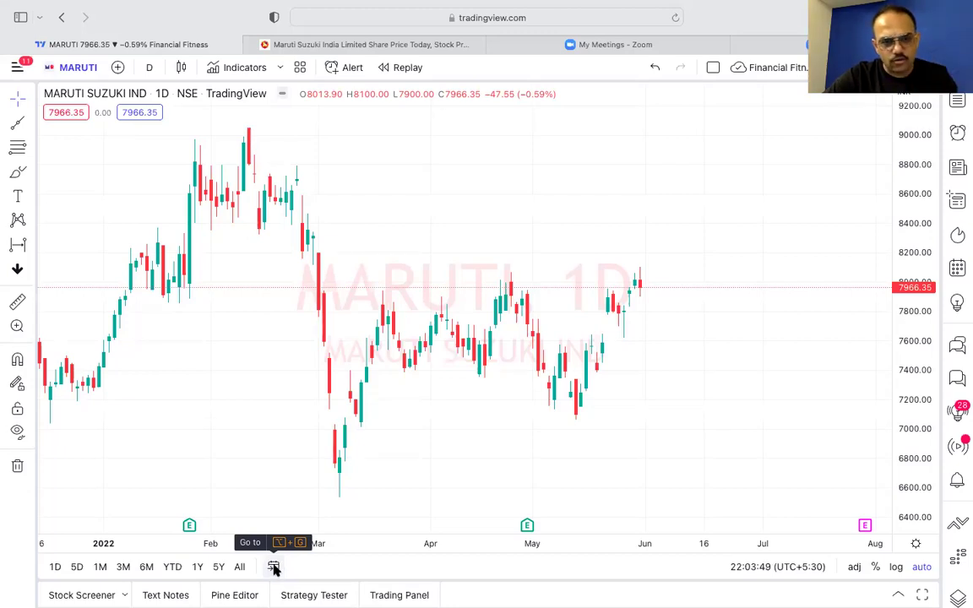
# Go to the date 2010-01-01 on the Maruti daily chart
pyautogui.click(274, 567)
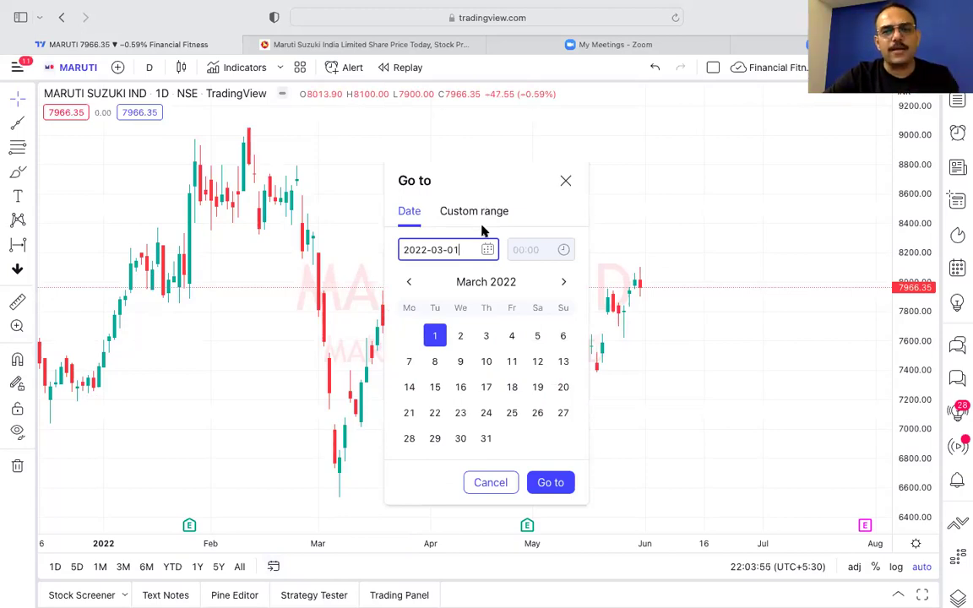
pyautogui.press('BackSpace')
pyautogui.press('BackSpace')
pyautogui.press('BackSpace')
pyautogui.press('BackSpace')
pyautogui.press('BackSpace')
pyautogui.press('BackSpace')
pyautogui.press('BackSpace')
pyautogui.press('BackSpace')
pyautogui.write('10-01-01')
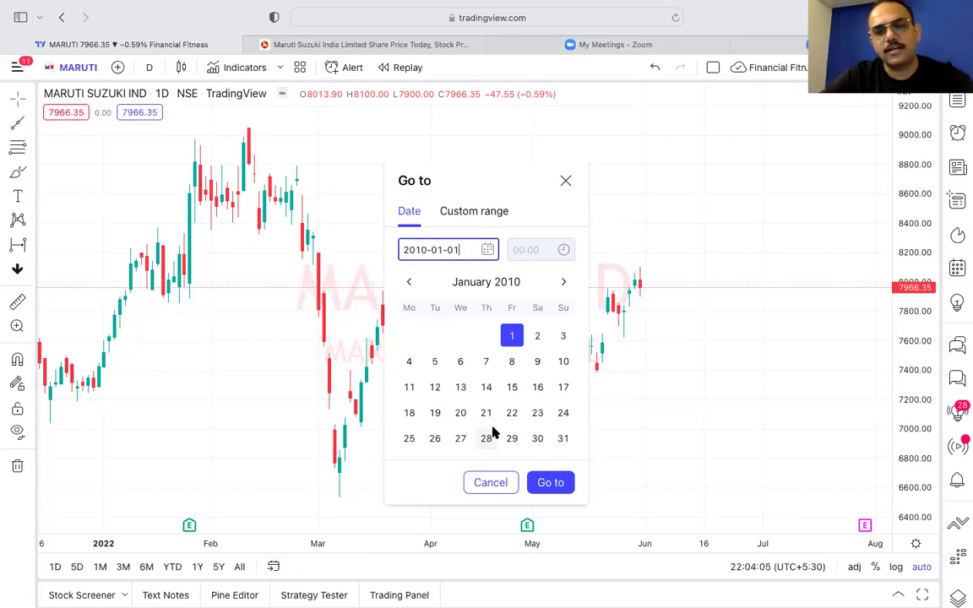
pyautogui.click(550, 482)
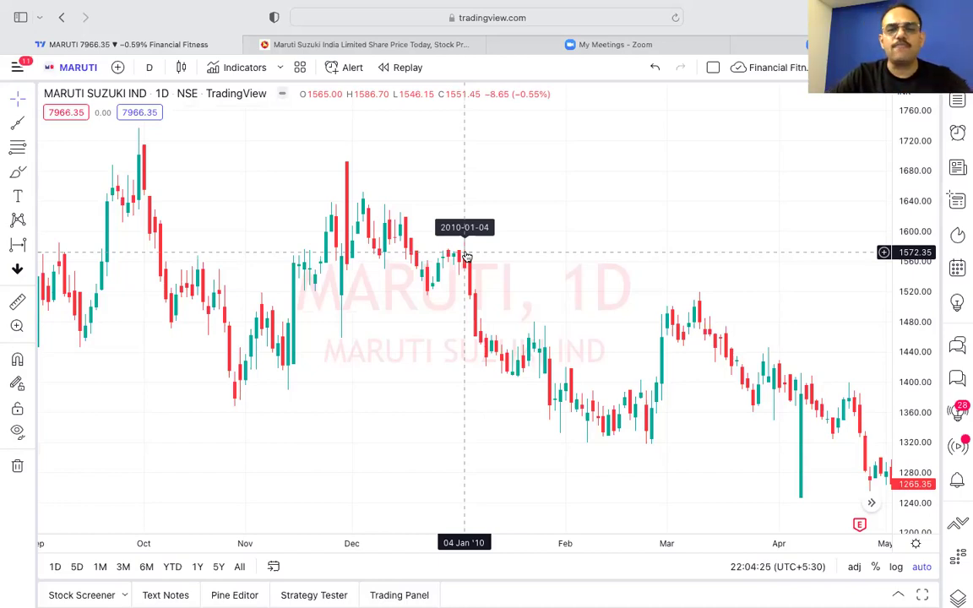
# Go to the date 2011-01-01 on the Maruti daily chart
pyautogui.click(273, 567)
pyautogui.click(428, 249)
pyautogui.press('BackSpace')
pyautogui.write('11-01-01')
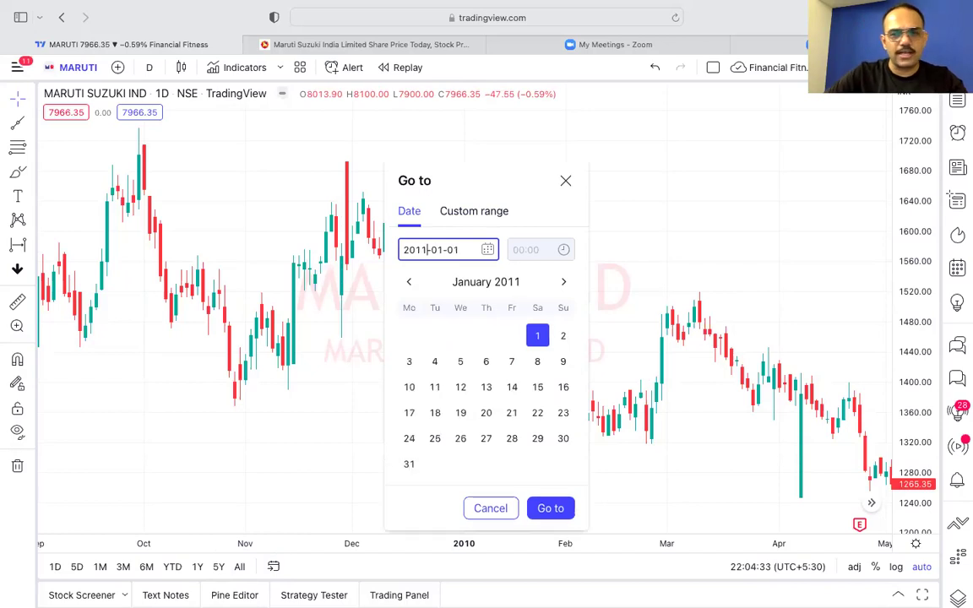
pyautogui.click(551, 508)
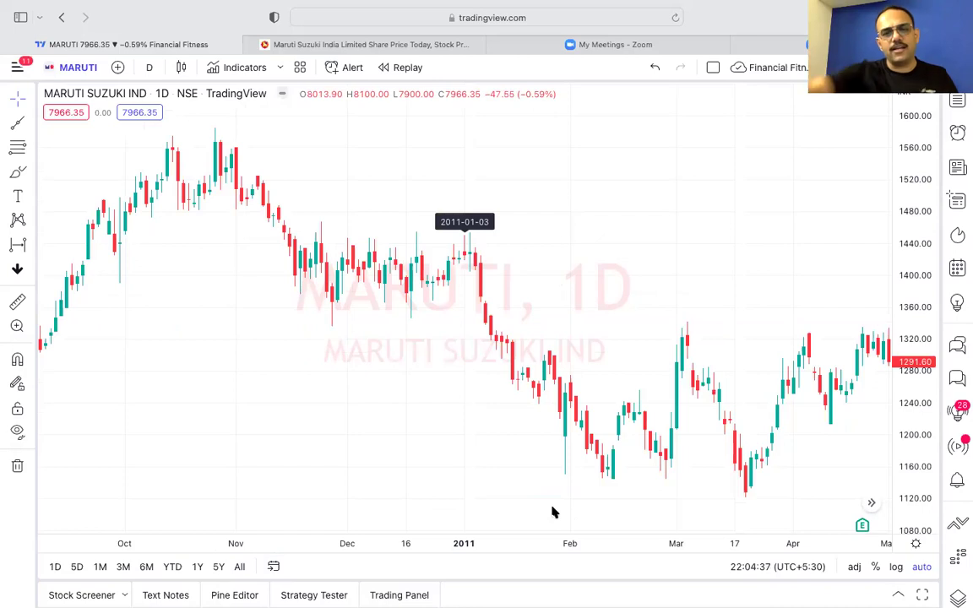